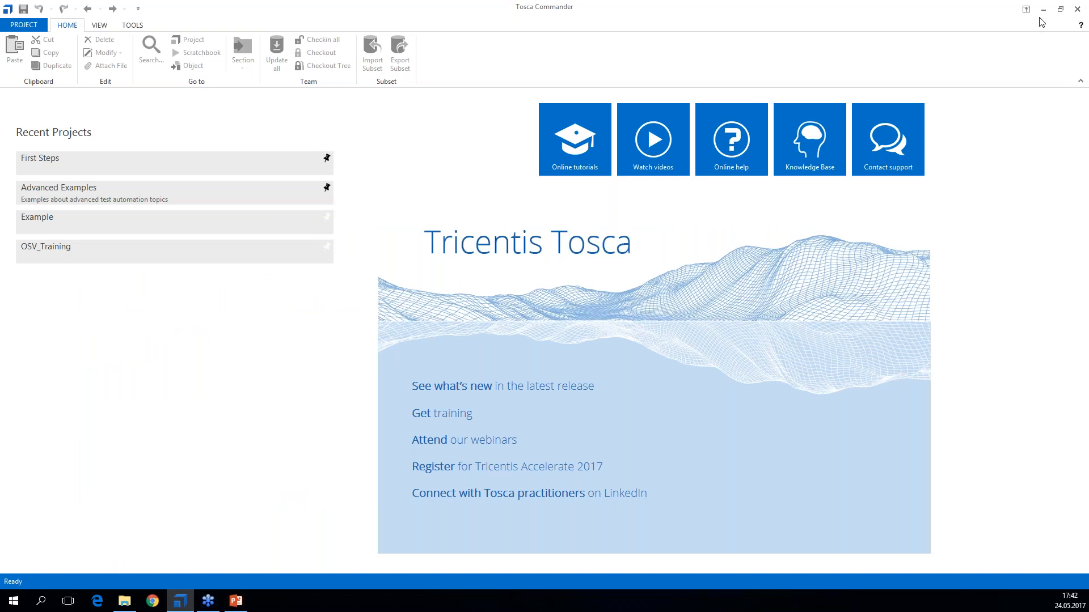
- Close Tosca Commander and browse to C:\Program Files (x86)\TRICENTIS\Tosca Testsuite in File Explorer
click(1078, 10)
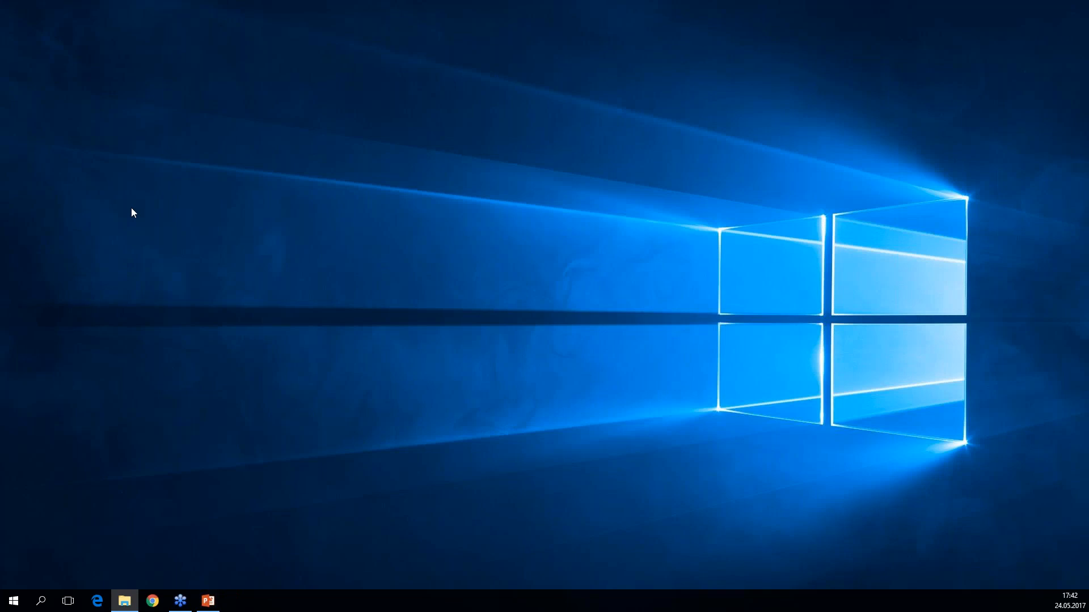
drag(131, 207, 537, 165)
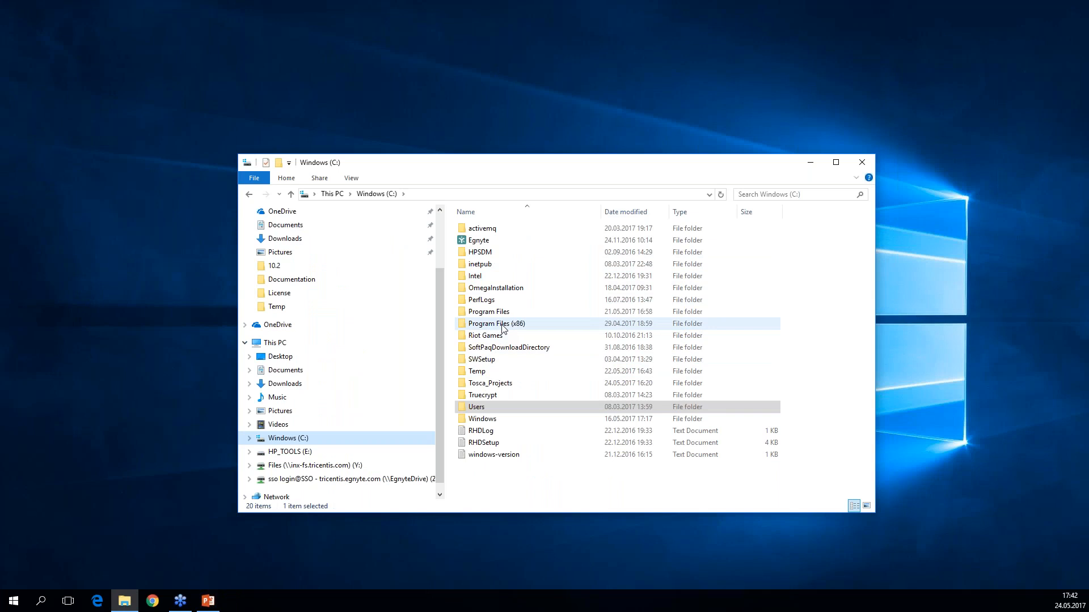
double_click(502, 325)
text(tr)
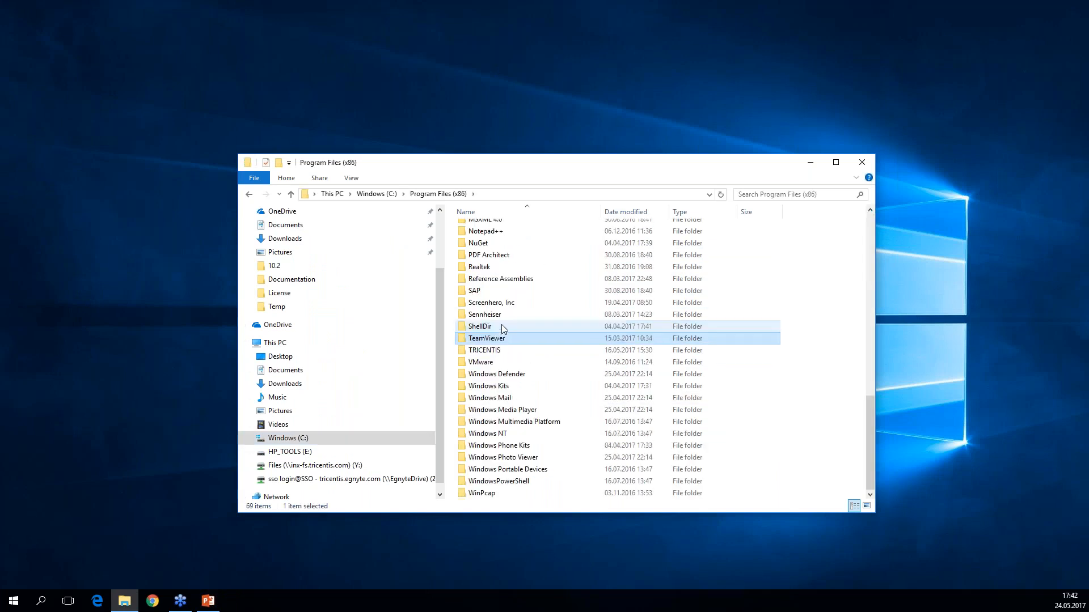
key(Return)
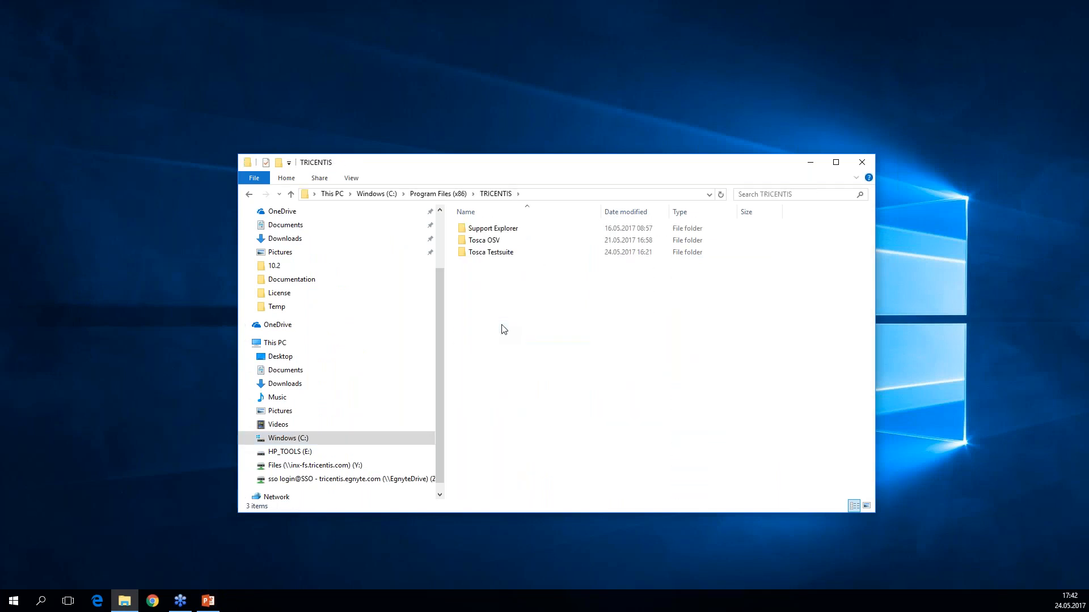
double_click(513, 253)
click(514, 258)
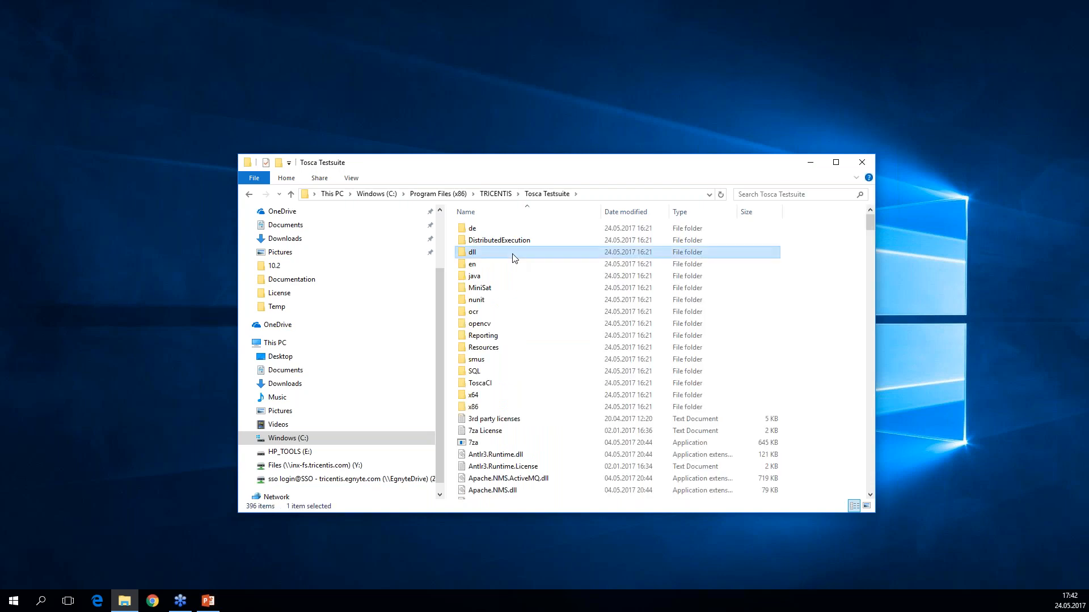
- Launch ApiScanStandalone from the Tosca Testsuite folder, show its window, and close the application again
text(api)
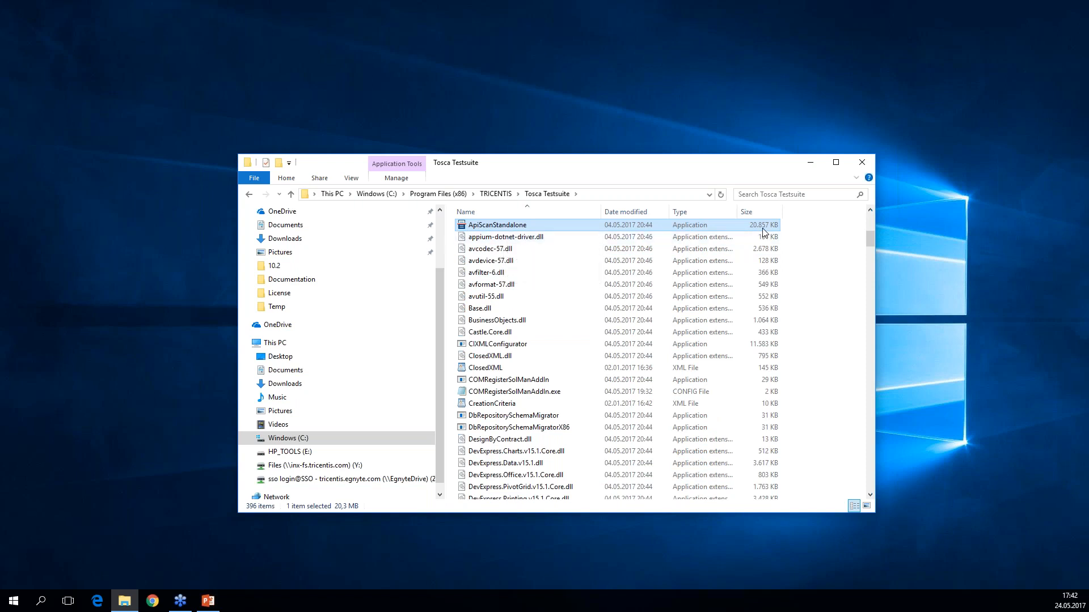
double_click(525, 225)
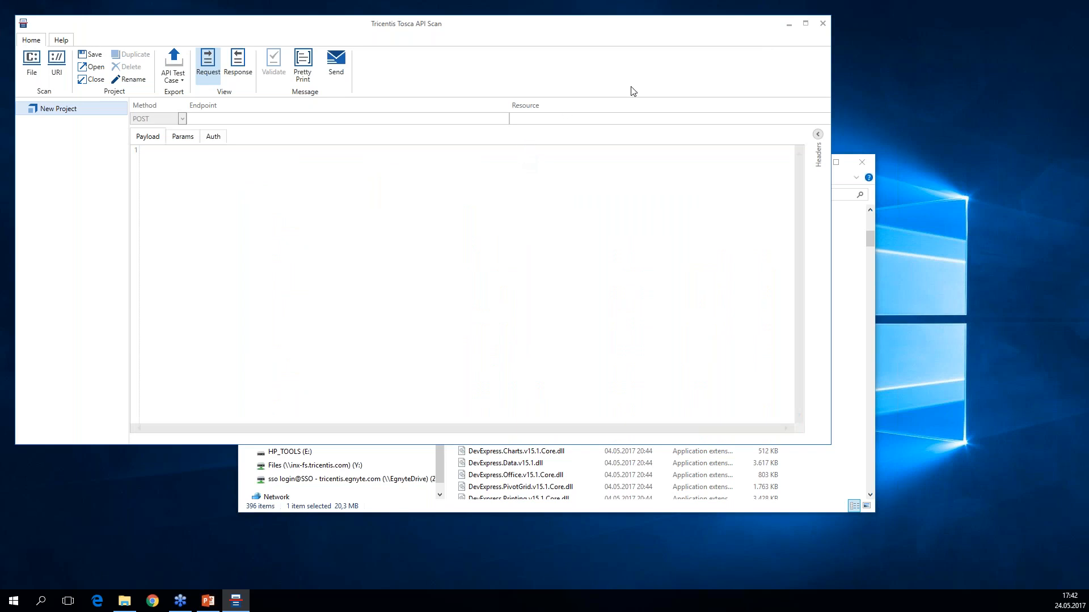
drag(609, 42, 721, 134)
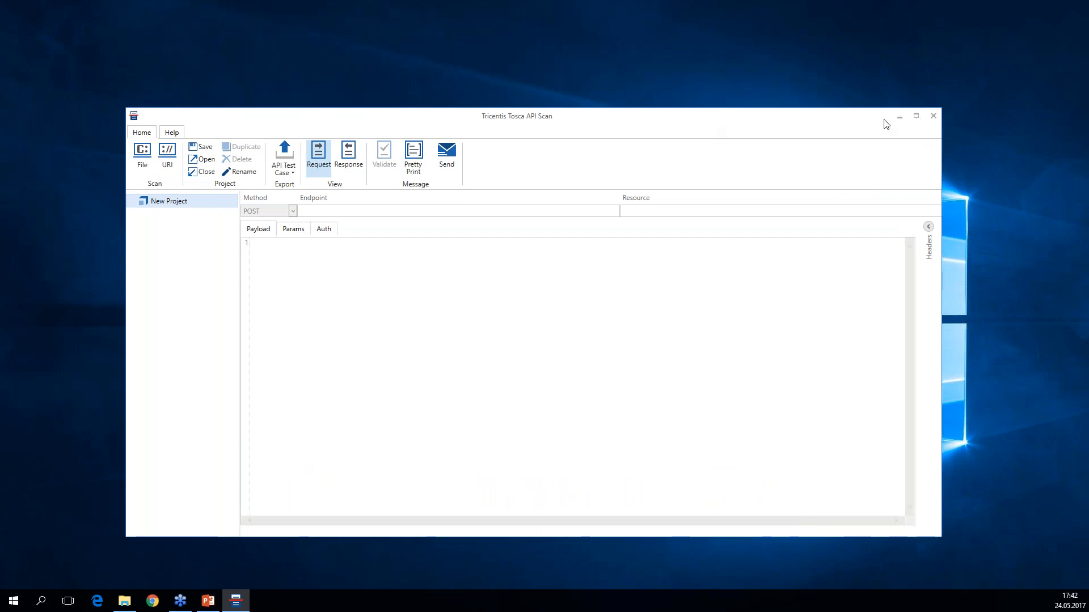
click(895, 119)
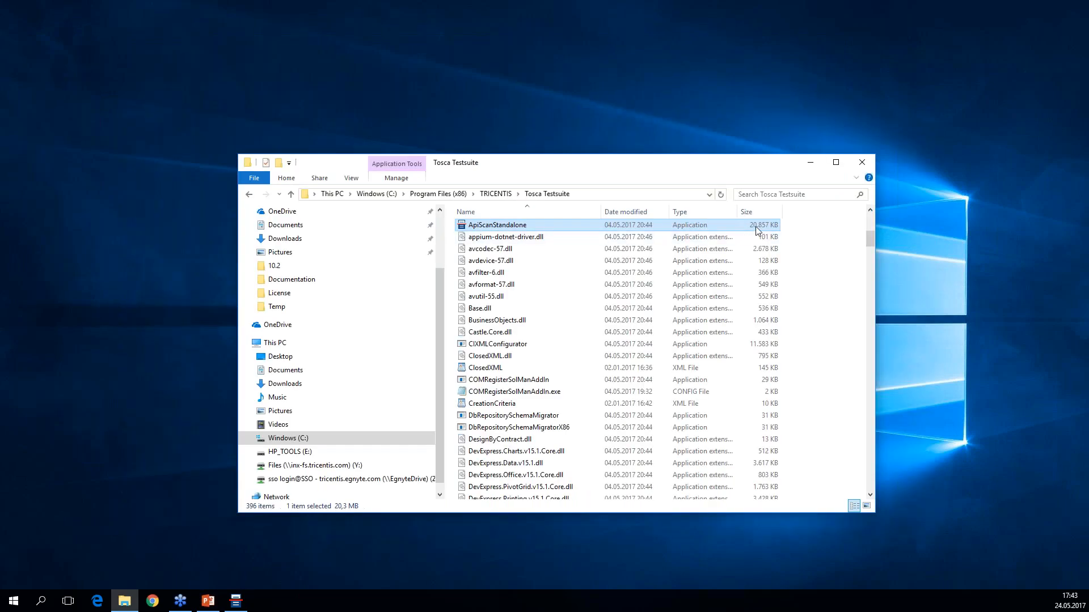
click(236, 600)
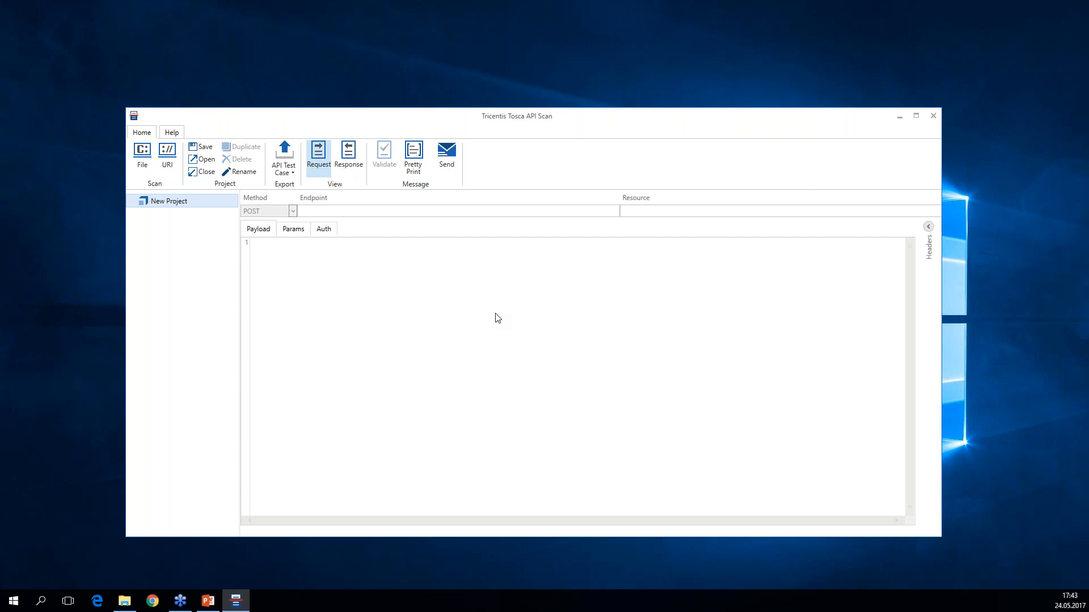
click(932, 121)
click(930, 121)
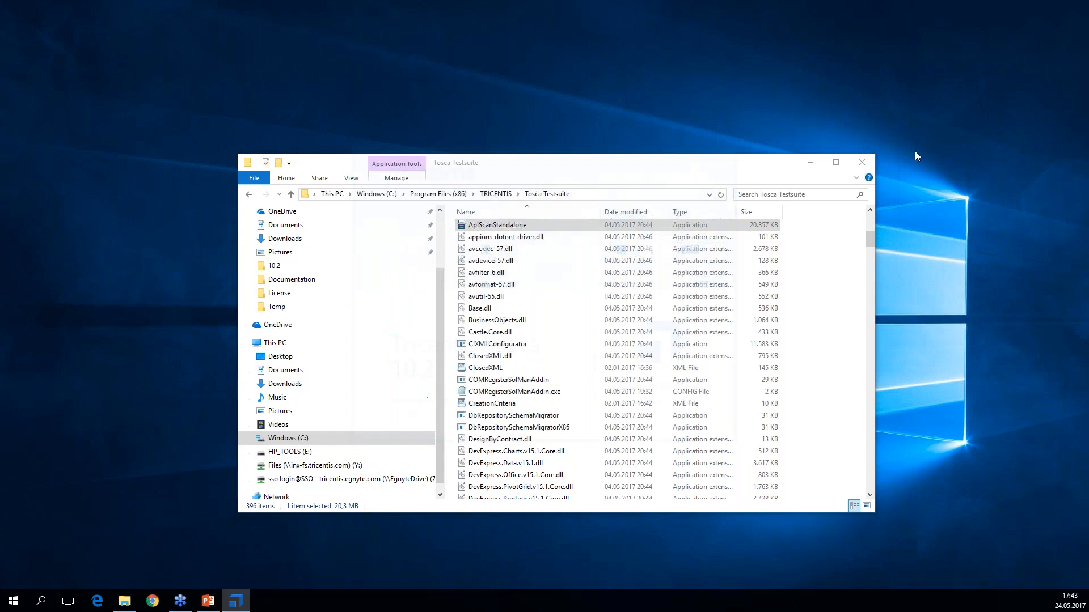
- Switch to Tosca Commander and create a single-user workspace named MOOC_API_SCAN based on the Standard.tce workspace template
click(820, 164)
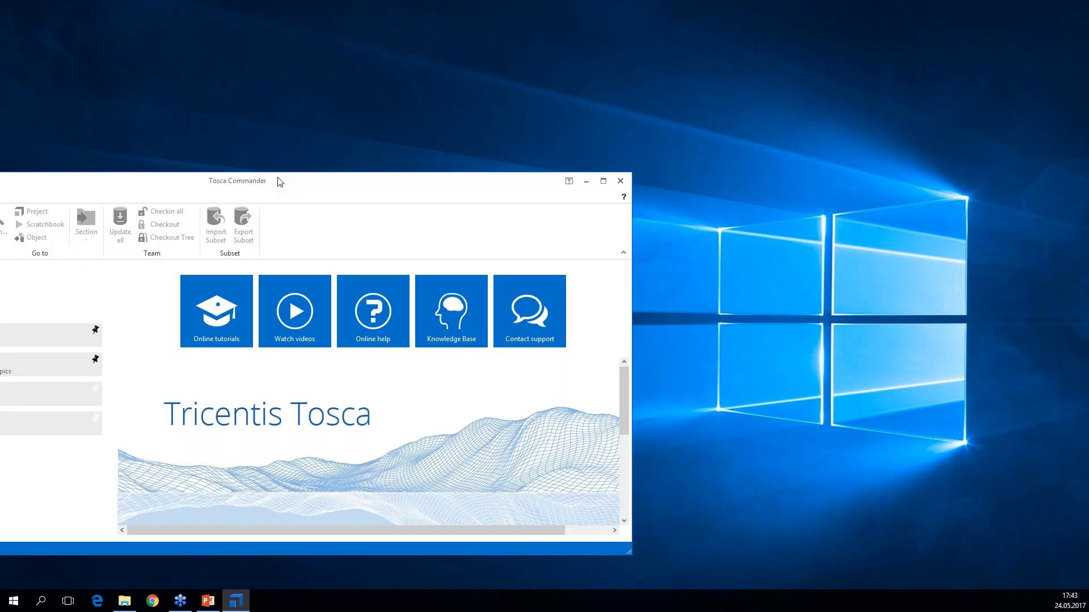
drag(278, 178, 606, 1)
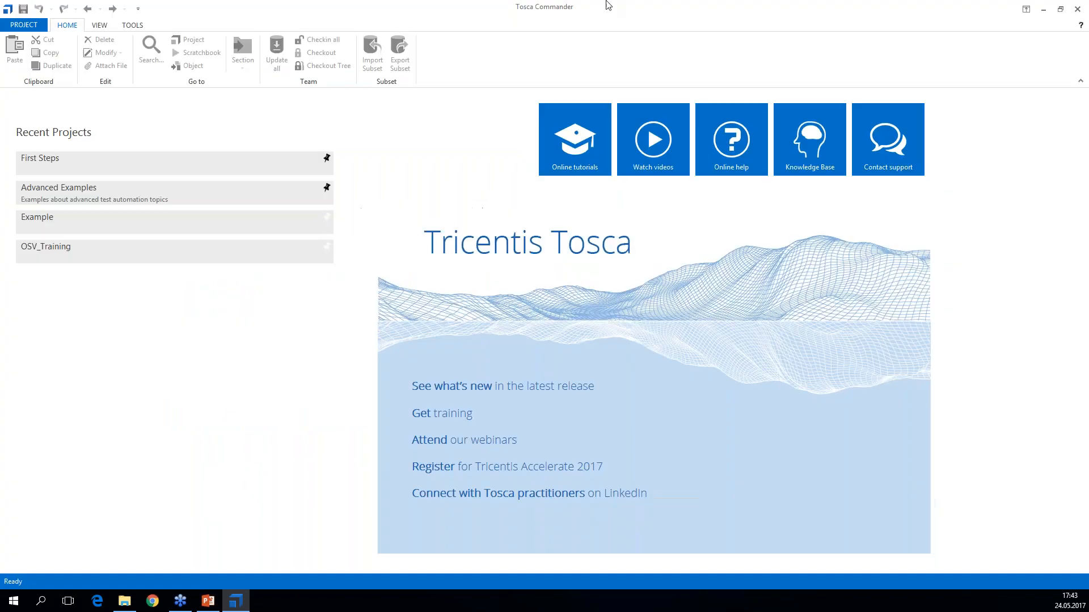
click(23, 25)
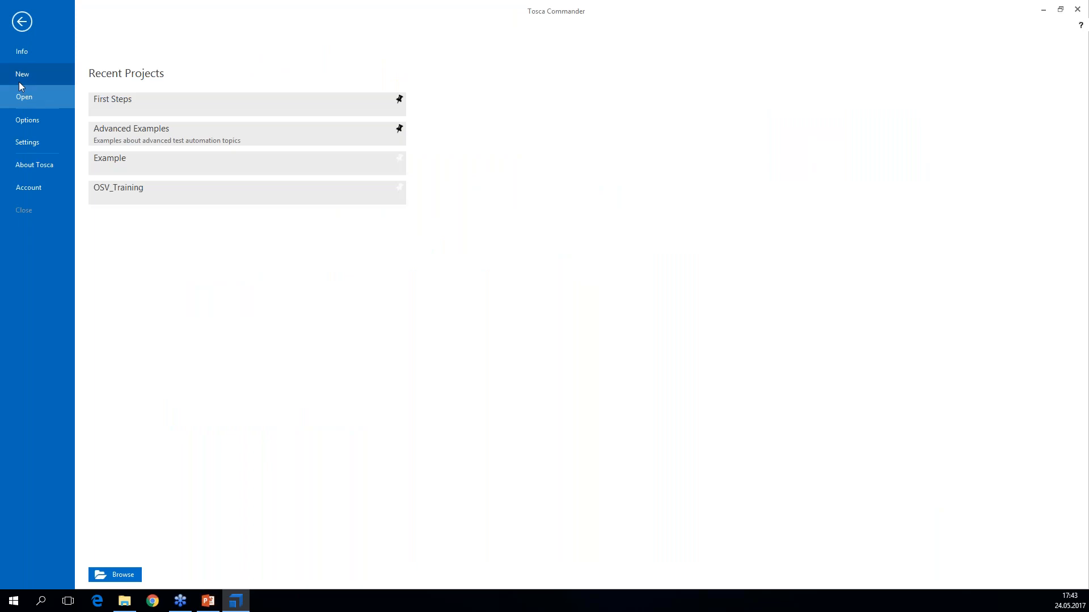
click(19, 73)
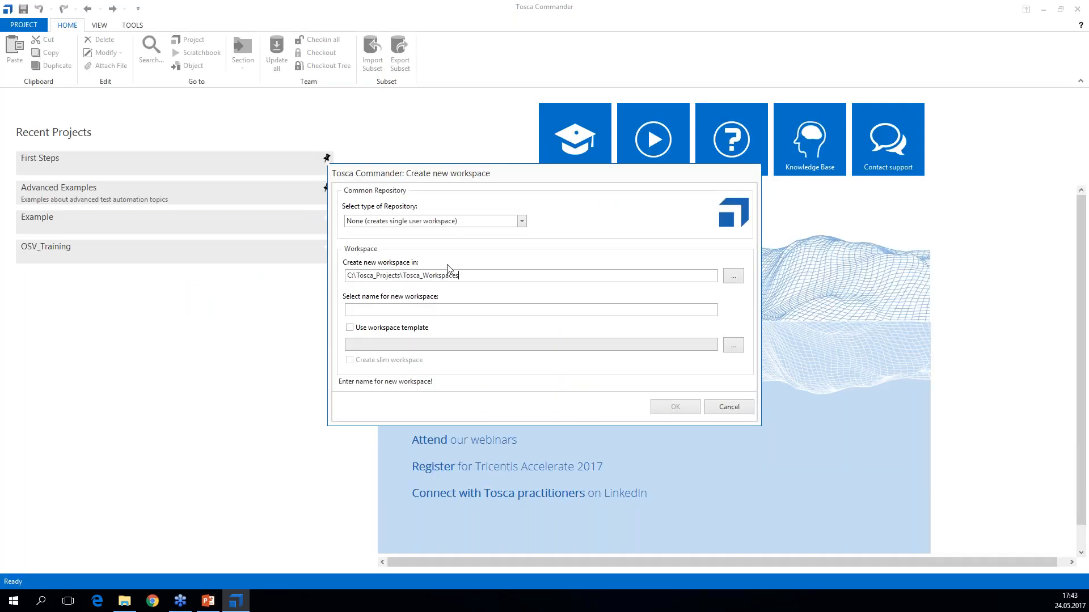
click(381, 310)
text(MOOC_API_SCAN)
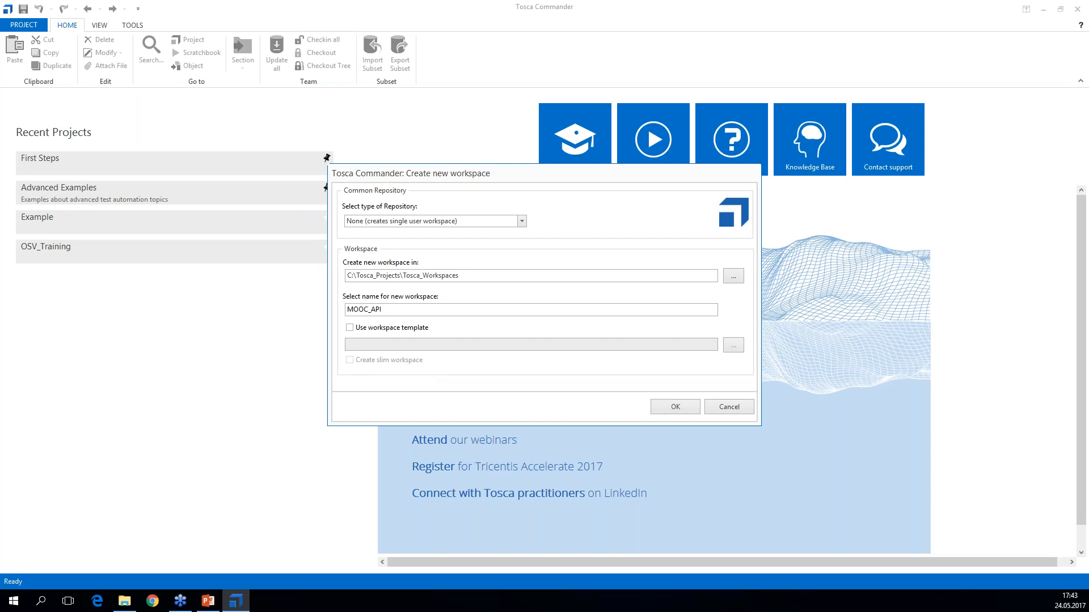
click(361, 329)
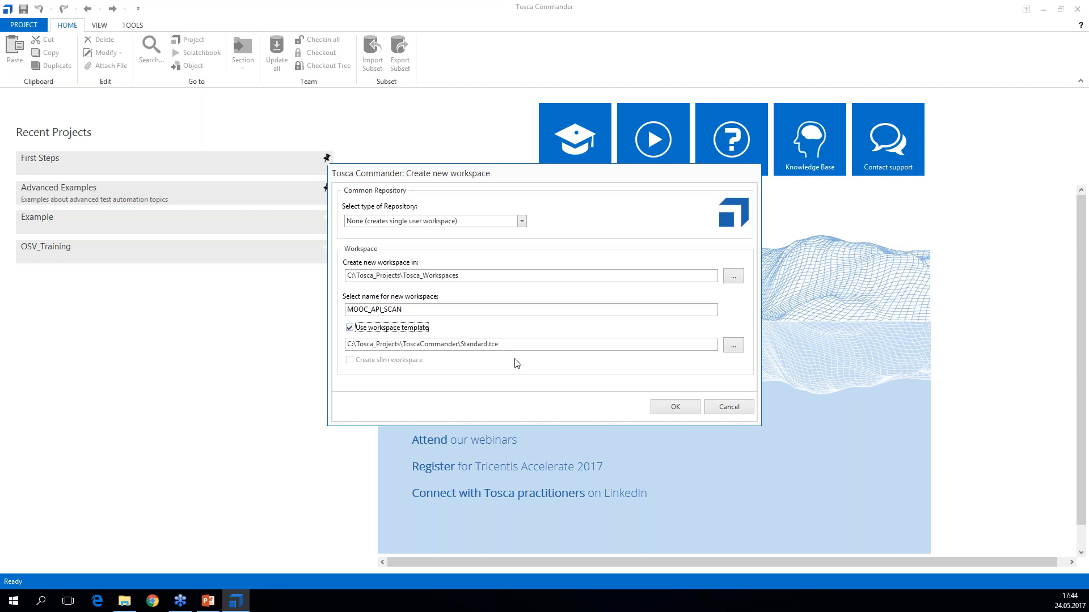
click(686, 408)
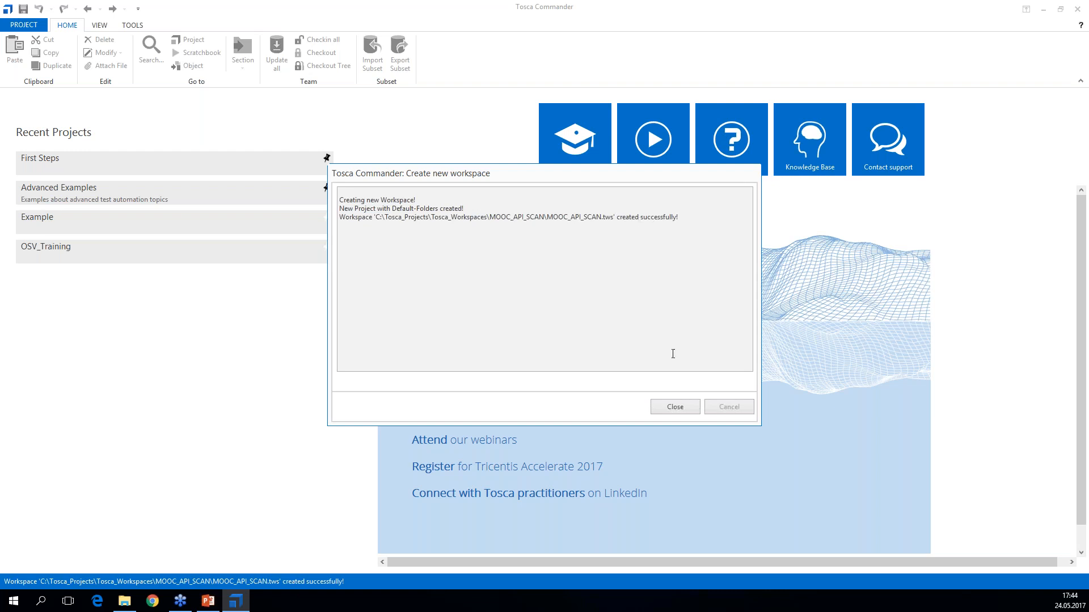
click(677, 408)
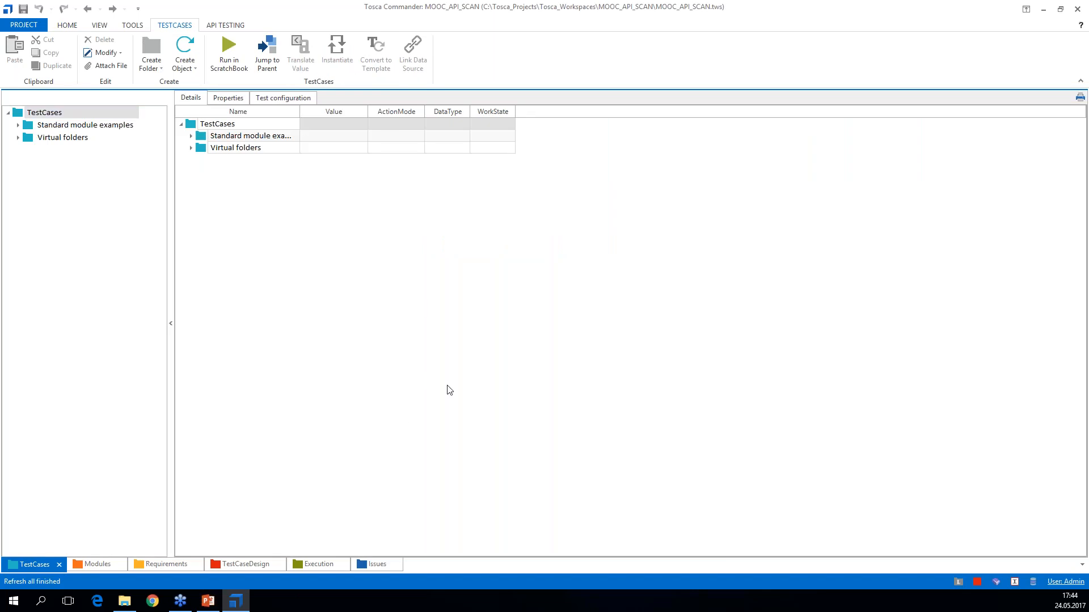
- Open the MOOC_API_SCAN project root and launch API Scan from within Tosca Commander
click(71, 28)
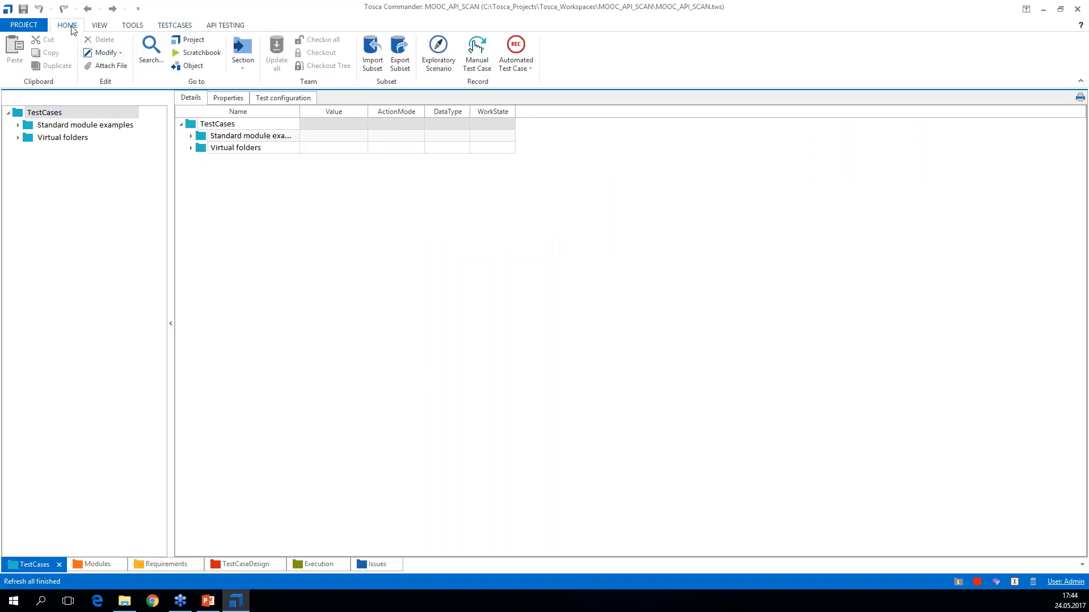
click(205, 43)
drag(121, 105, 547, 330)
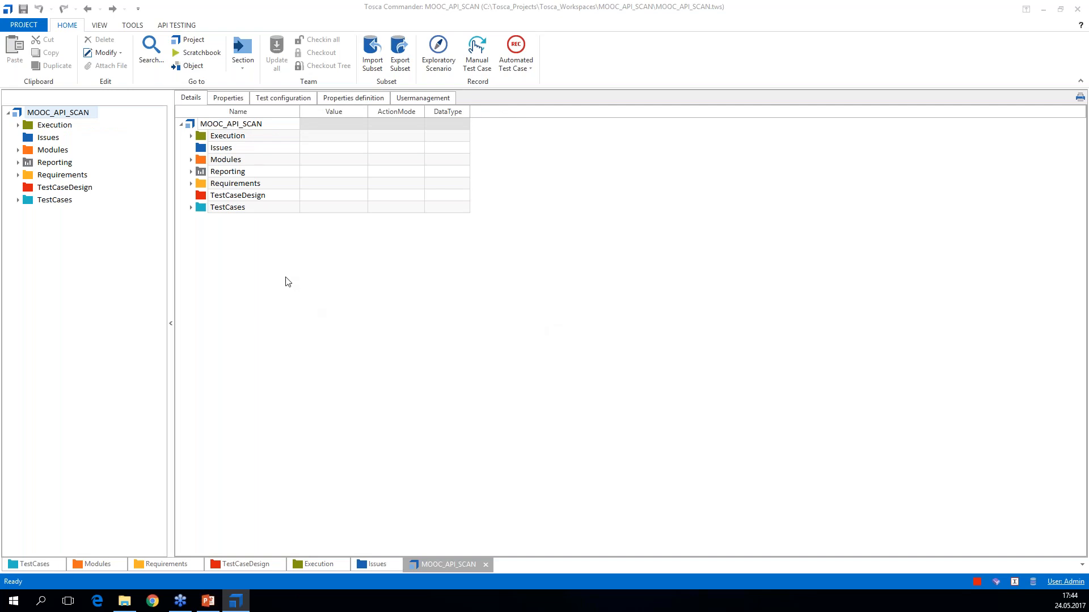
click(190, 29)
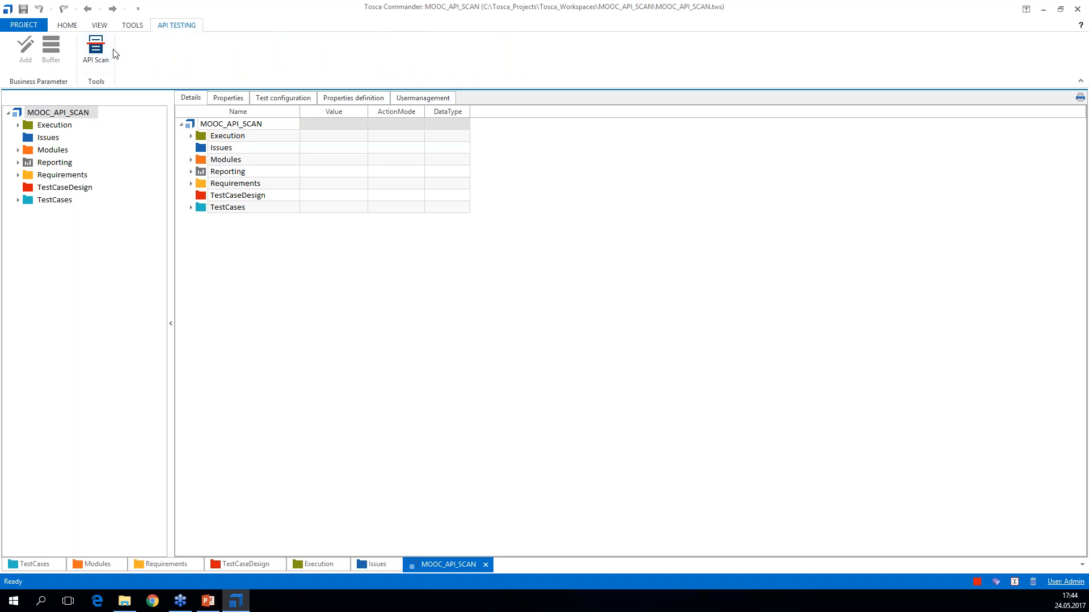
click(98, 52)
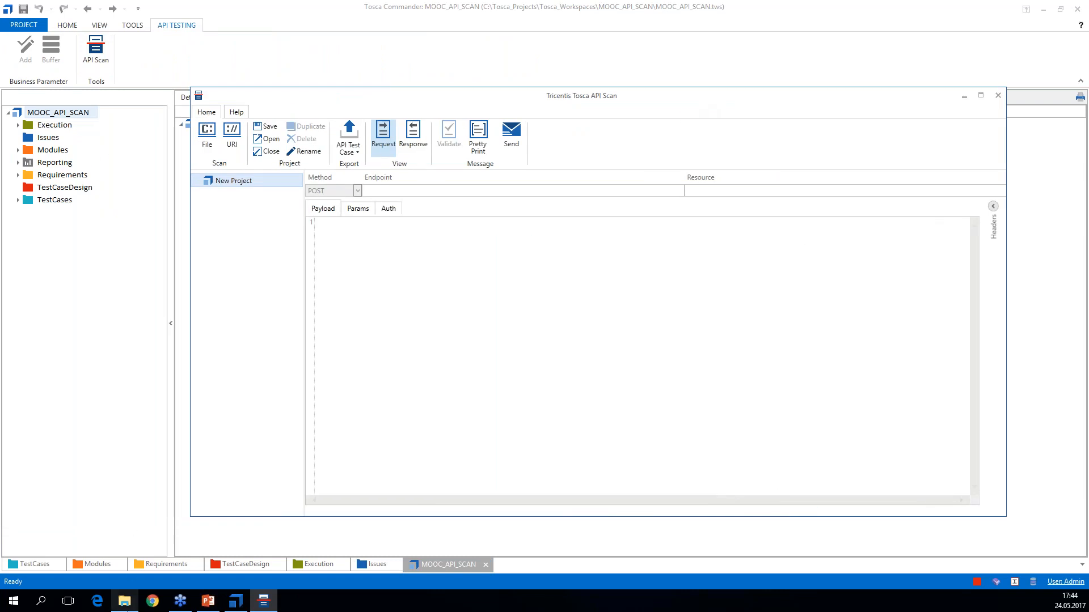
- Start a second, standalone API Scan instance from the Tosca Testsuite folder and close it again
click(124, 601)
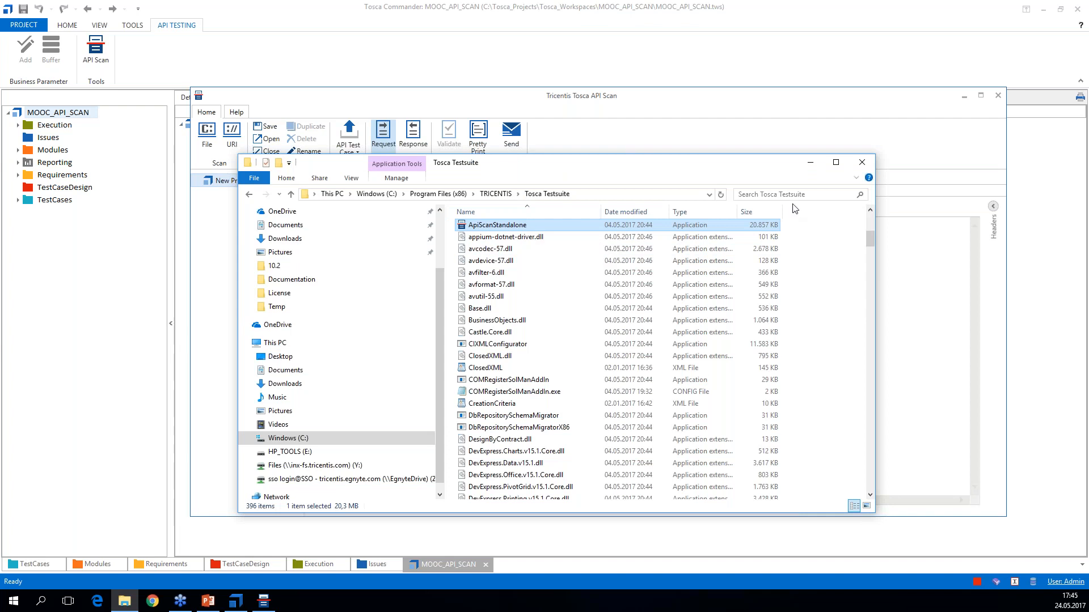
click(810, 164)
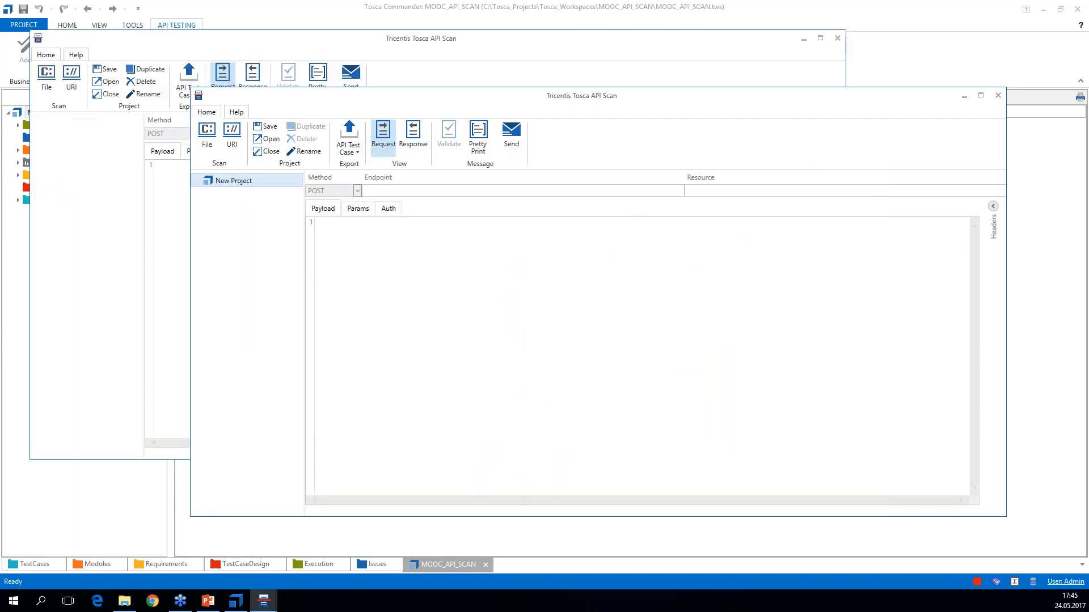
click(640, 45)
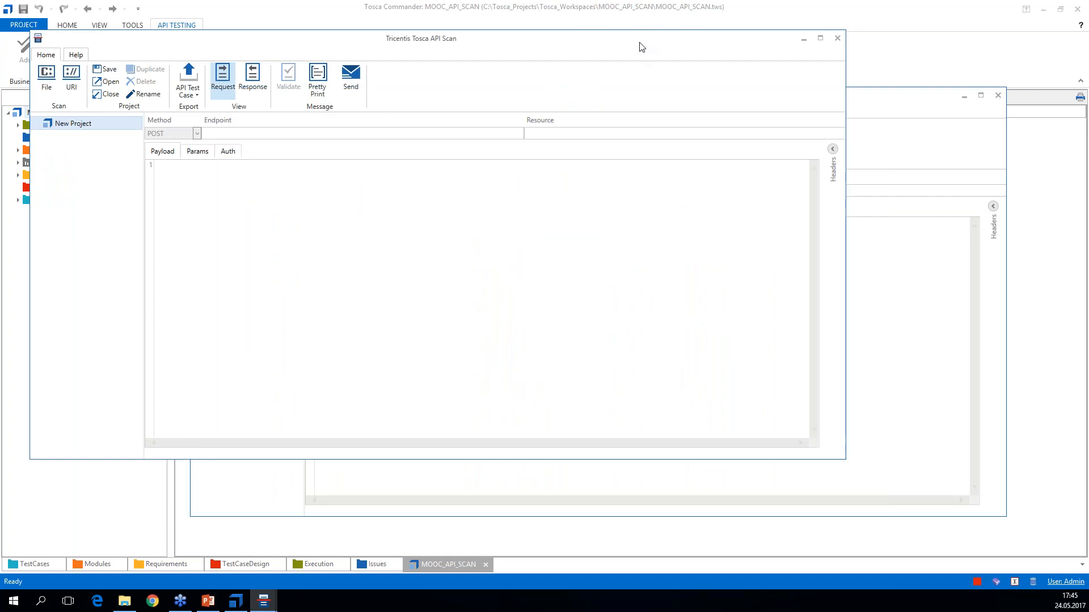
drag(641, 45, 757, 104)
click(946, 93)
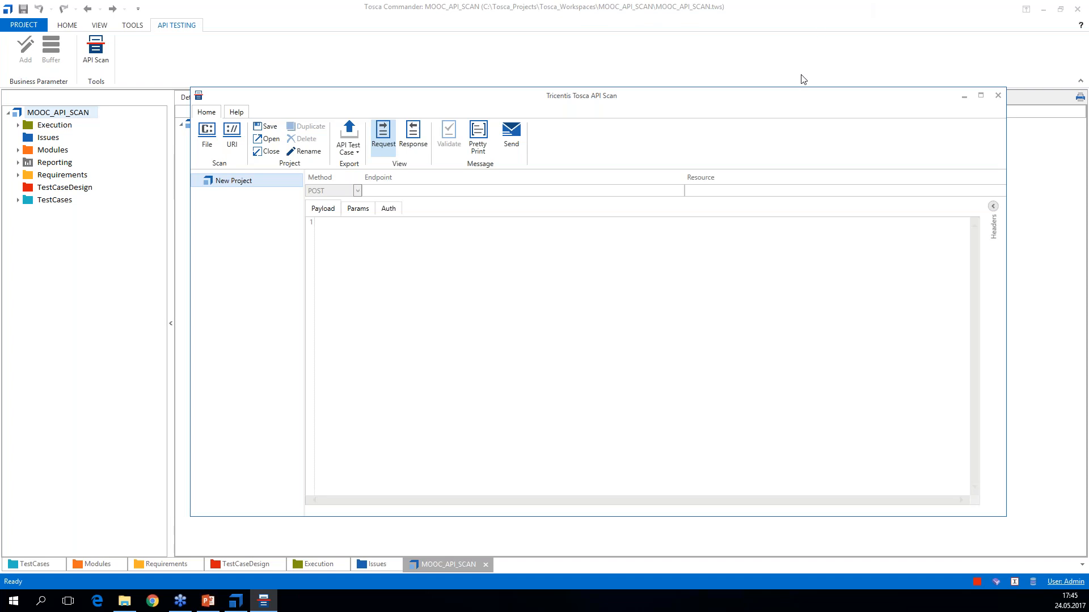
- Return to Tosca Commander and examine the folders below the MOOC_API_SCAN project root, from Execution down to TestCases
click(823, 65)
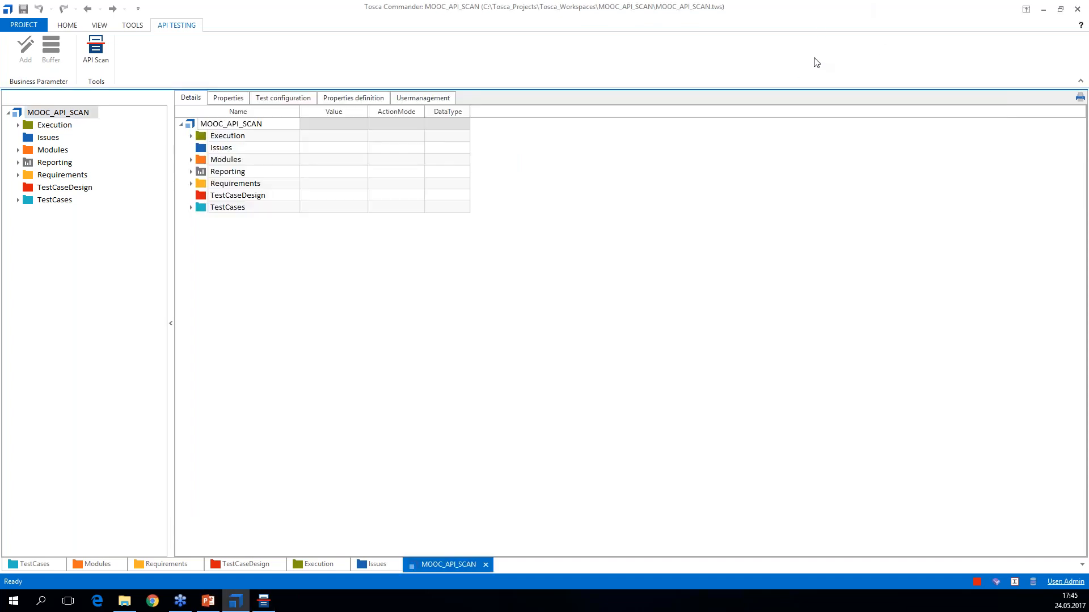
drag(418, 5, 400, 171)
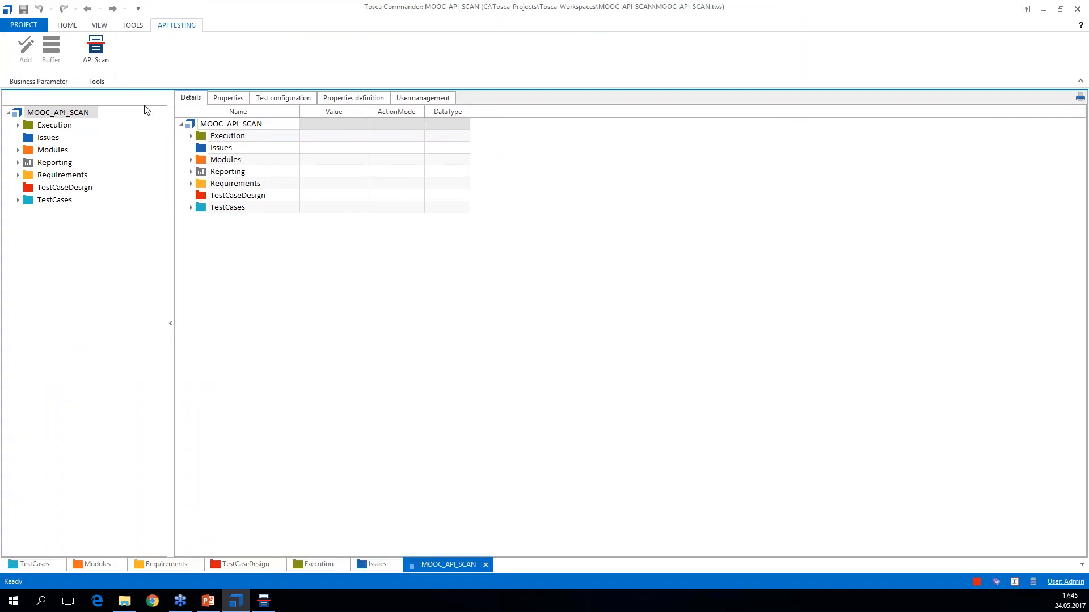
key(Down)
key(Down)
key(Down)
key(Down)
key(Down)
key(Down)
key(Down)
click(48, 129)
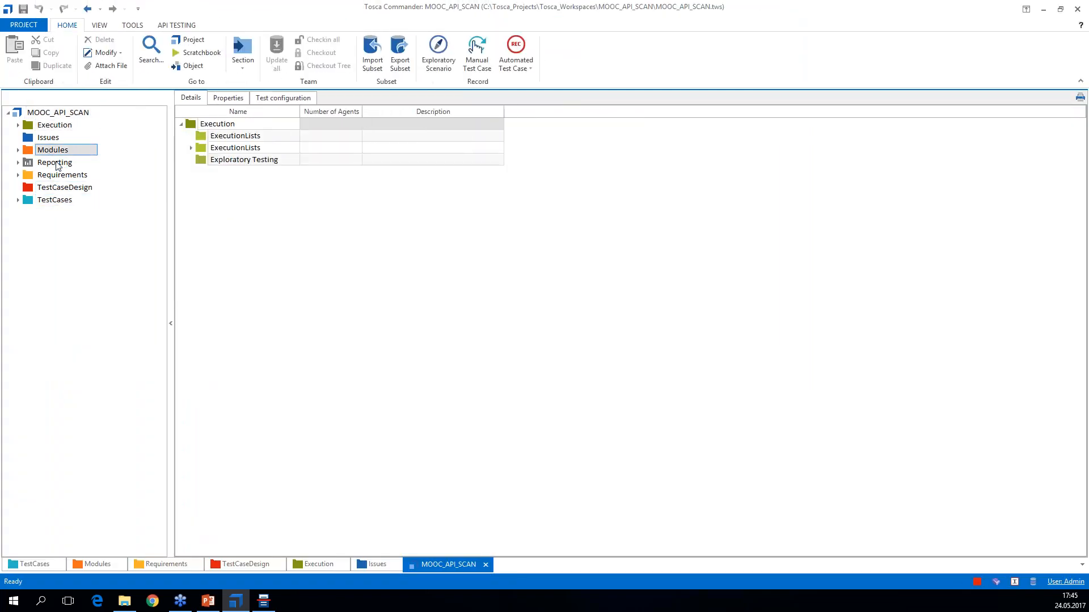
key(Down)
key(Down)
key(Down)
key(Down)
key(Down)
key(Up)
key(Up)
key(Up)
key(Up)
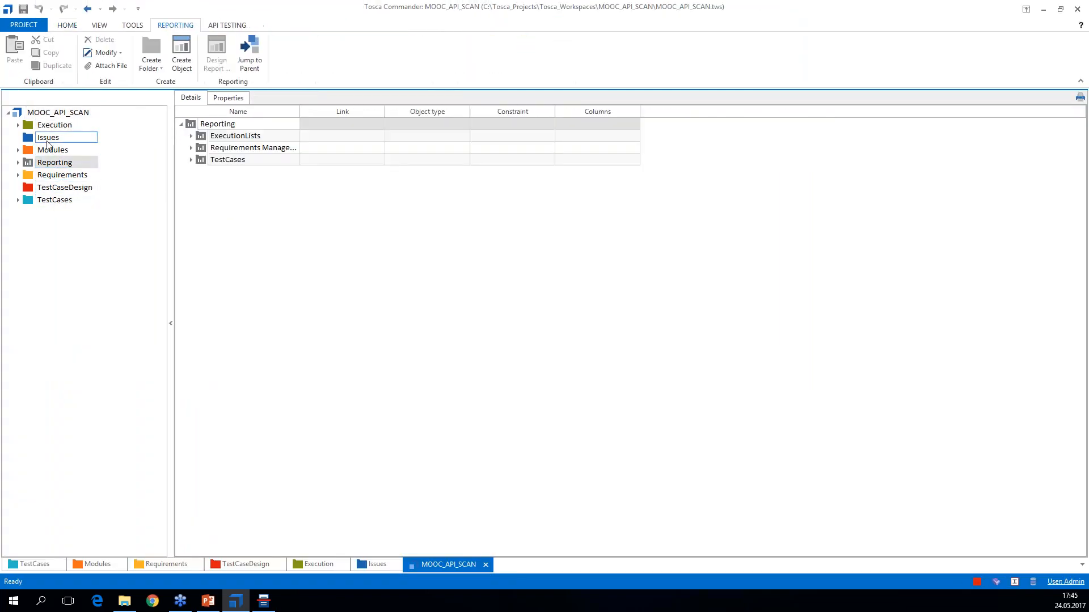
click(69, 115)
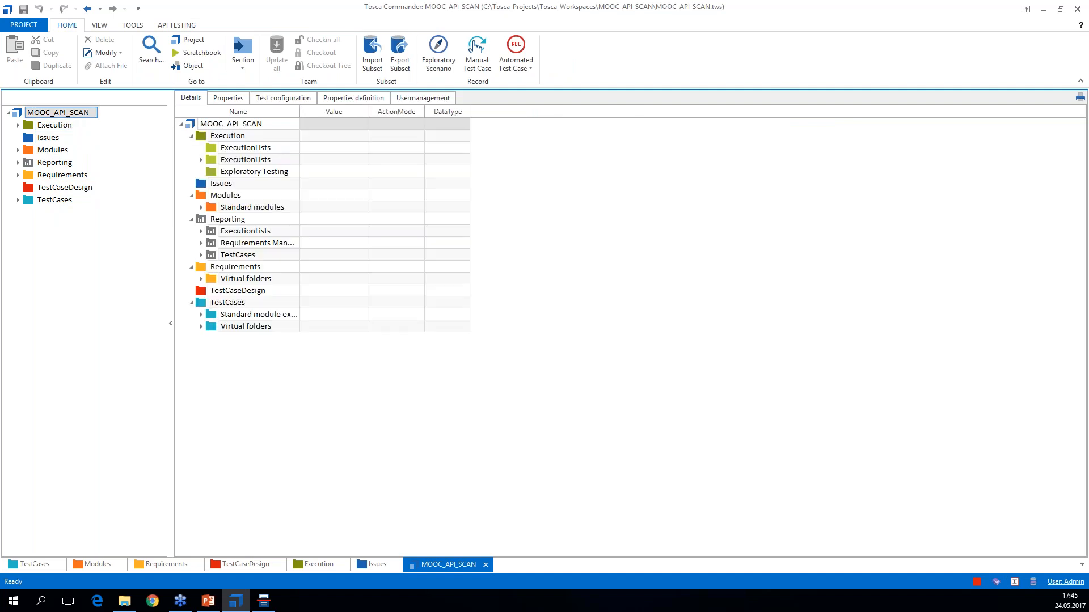
- Switch to the API Scan window and minimize Tosca Commander behind it
mouse_move(261, 601)
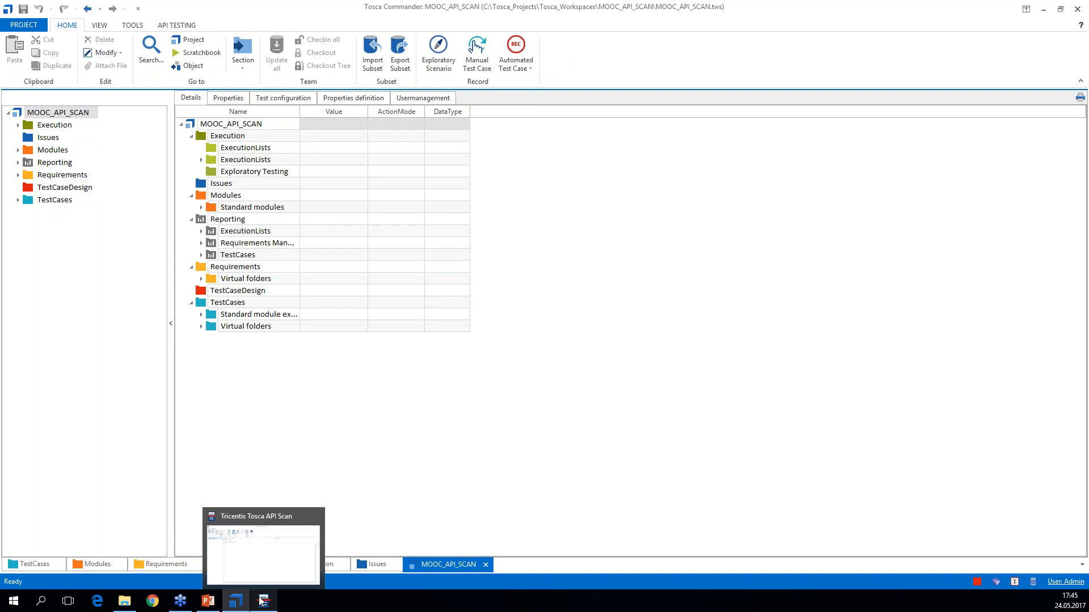
click(261, 601)
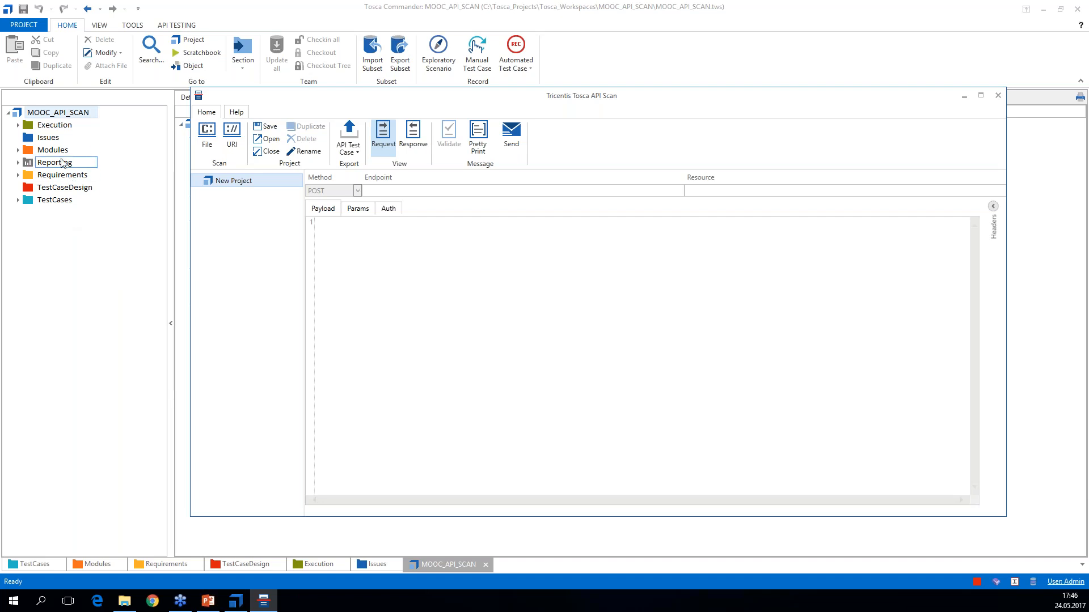
click(1042, 12)
click(1042, 9)
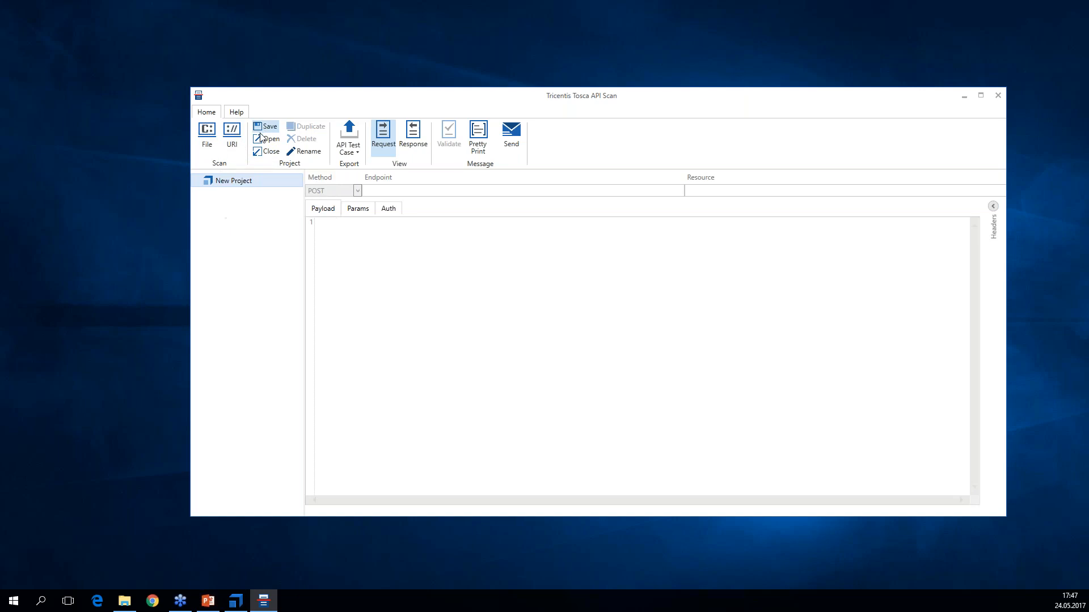
click(208, 145)
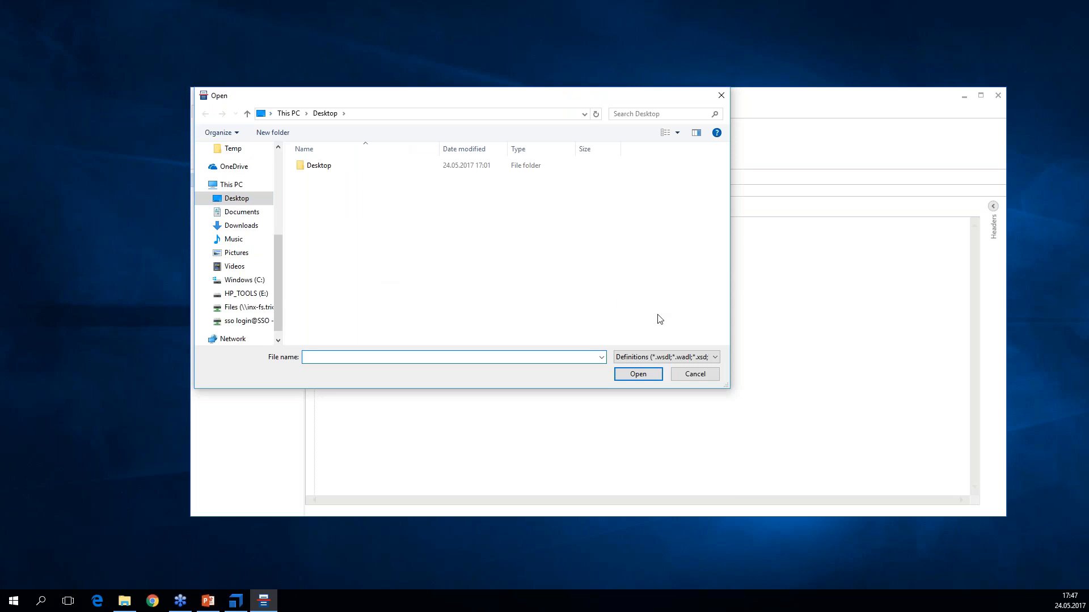
click(680, 370)
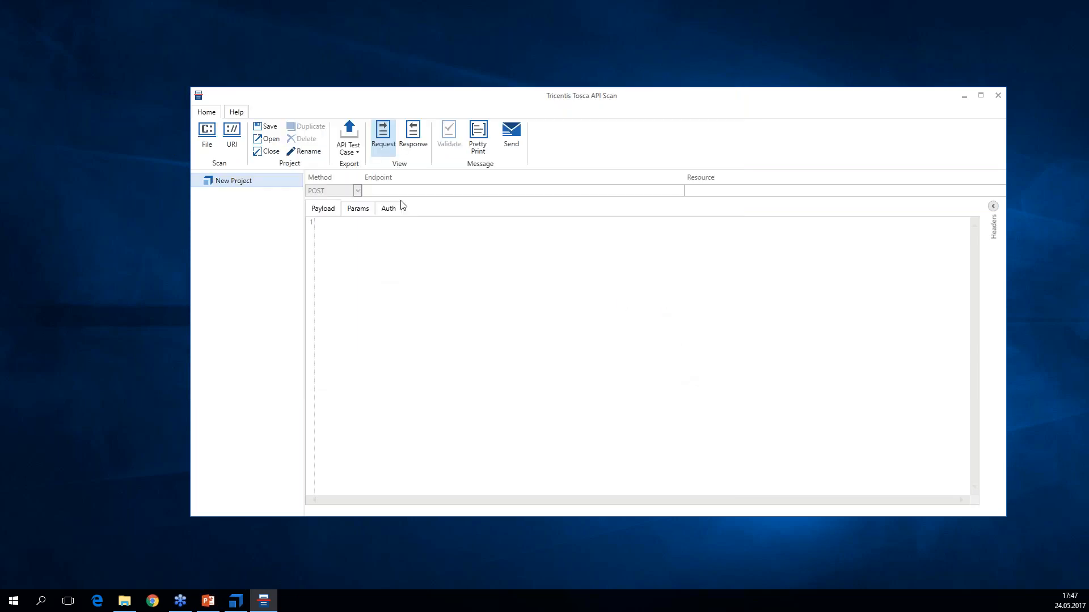
click(233, 145)
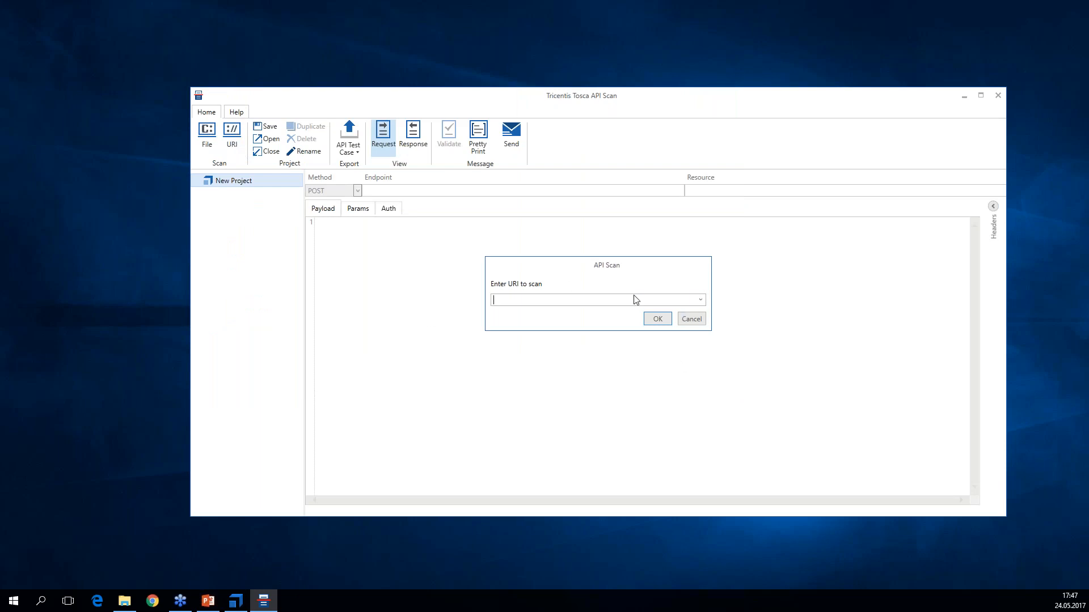
click(700, 300)
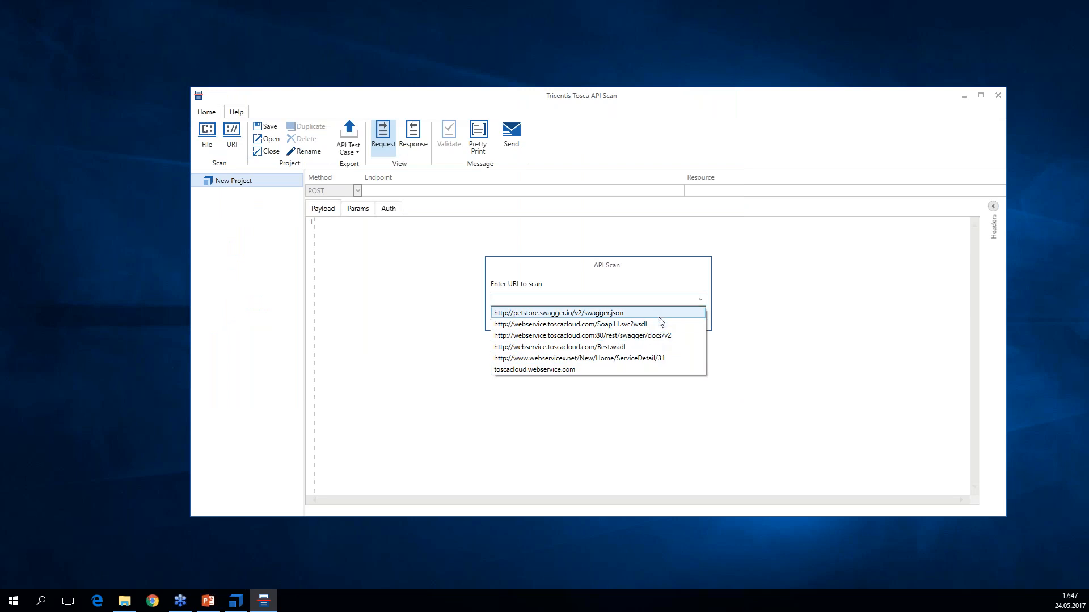
click(624, 324)
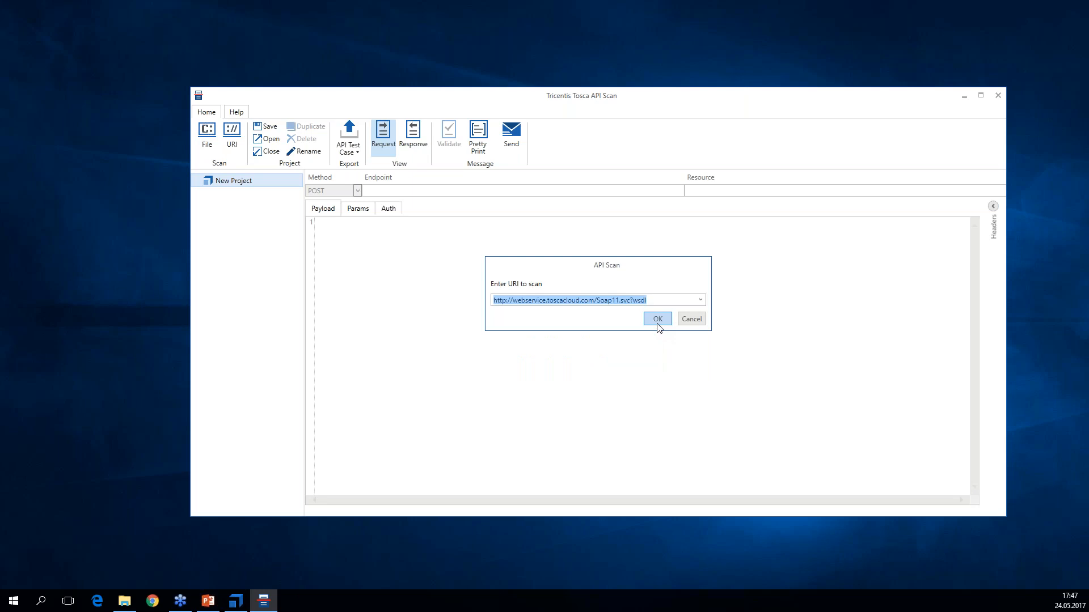
click(658, 319)
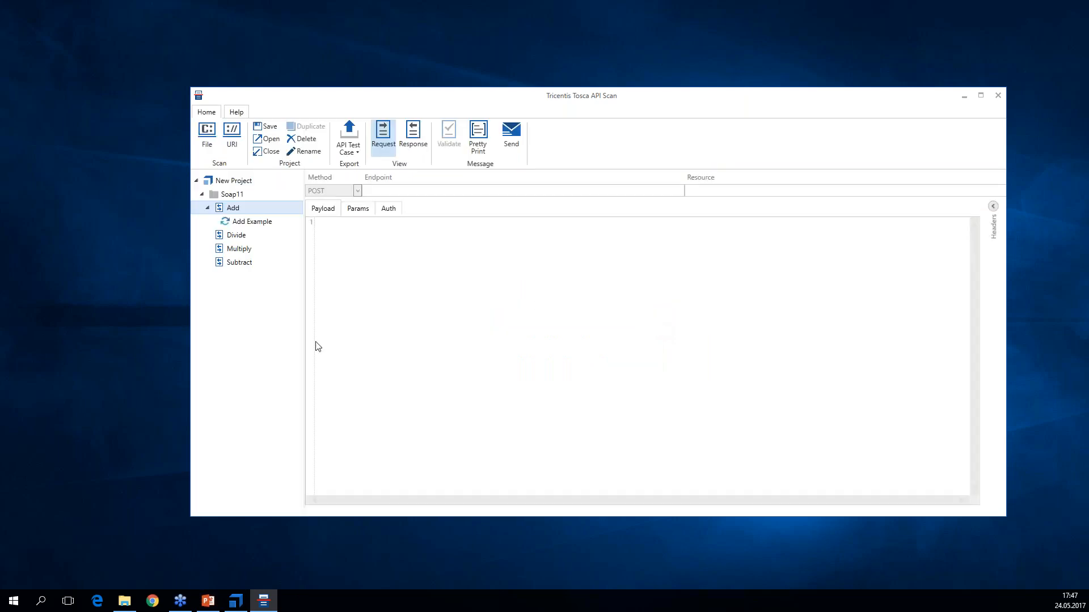
- View the request payload of Add Example under the Add operation of the Soap11 folder
click(243, 222)
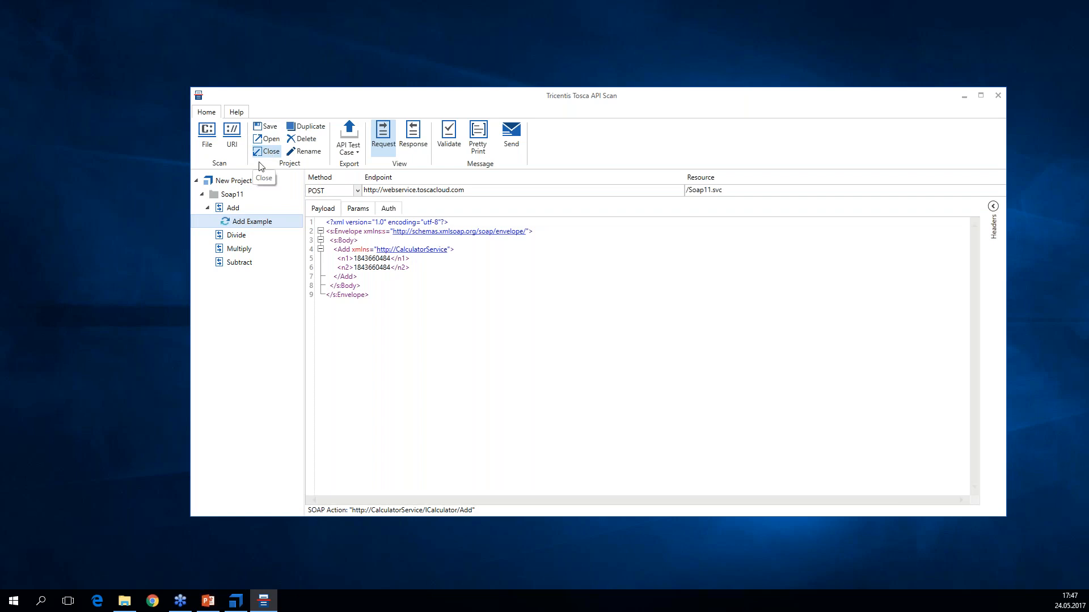
click(235, 197)
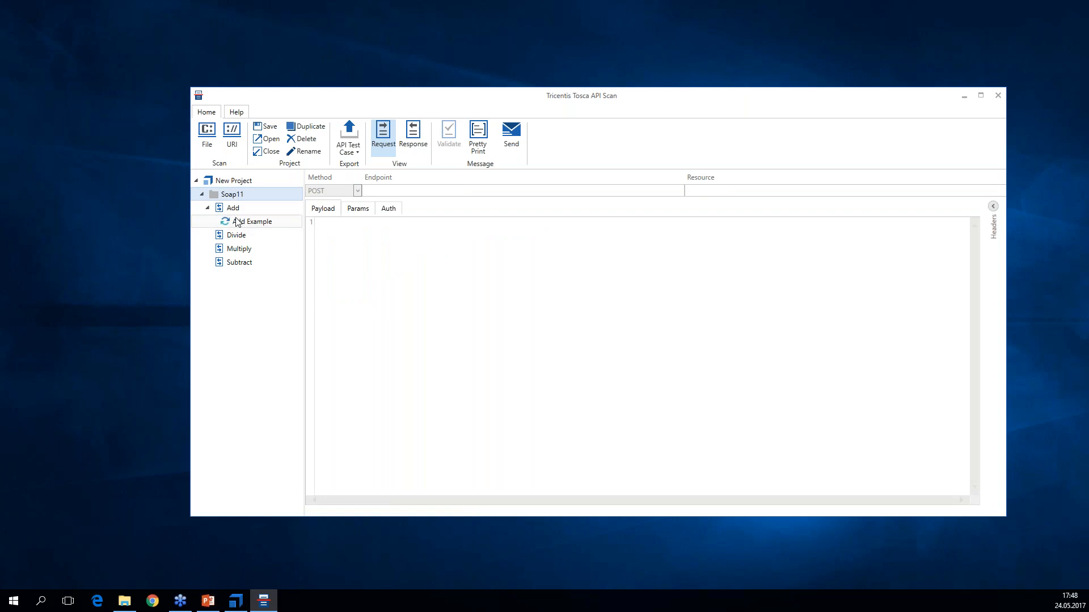
click(237, 222)
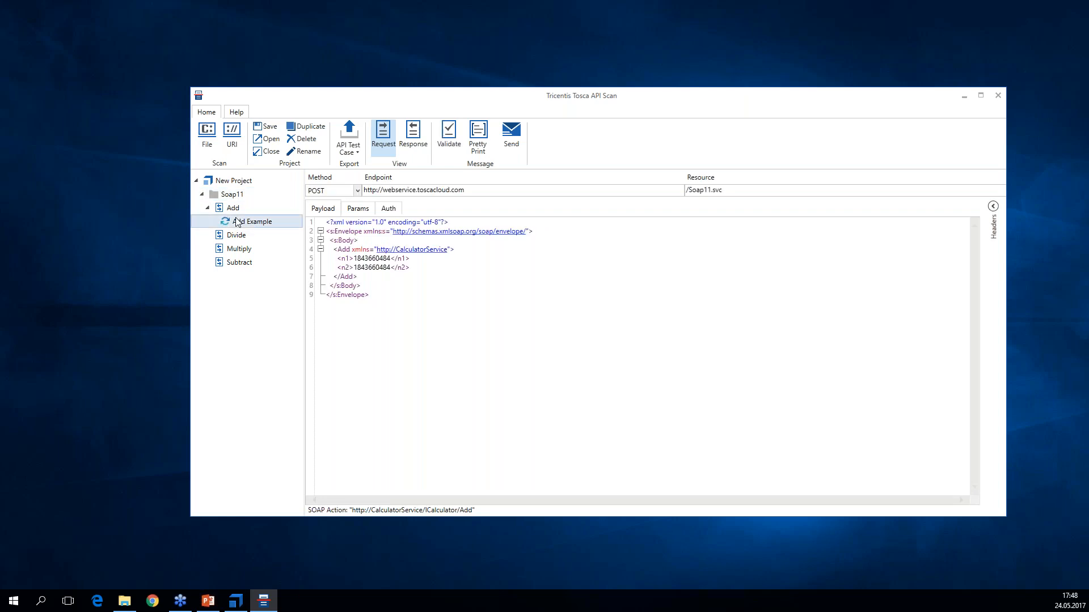
- Save the API Scan project to the Desktop as a TOSCA Subset file named MOOC
click(276, 130)
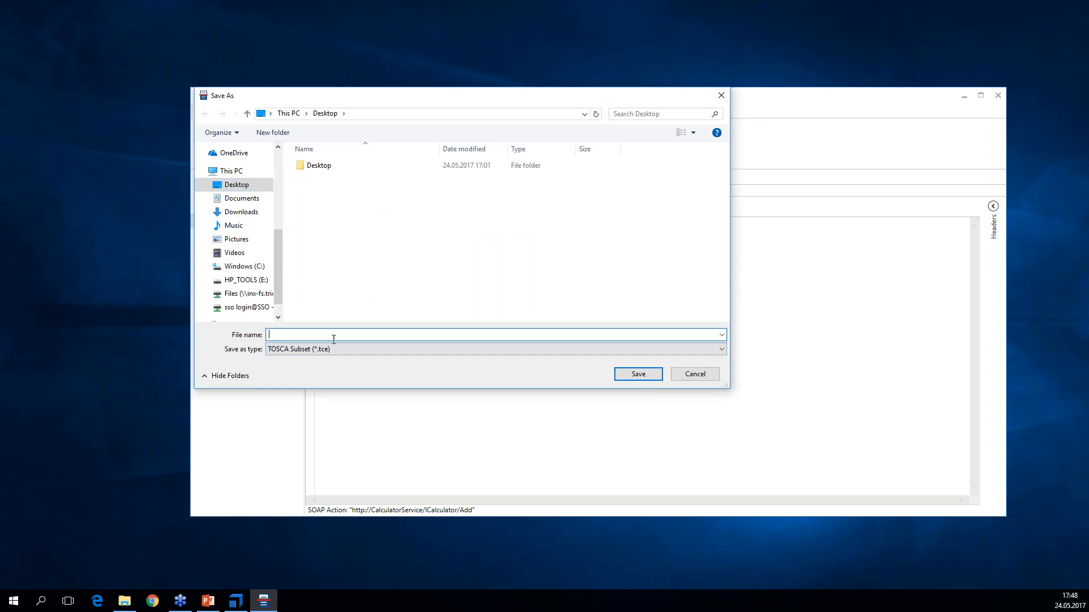
text(MOOC)
click(622, 374)
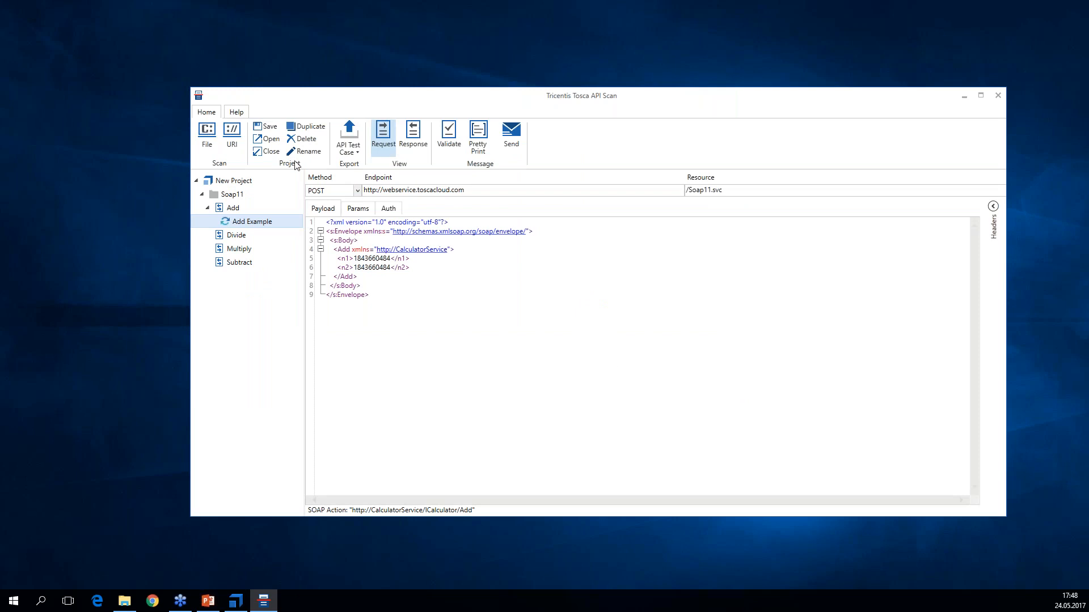
- Close the current project and reopen it from the saved MOOC.tce file on the Desktop
click(273, 144)
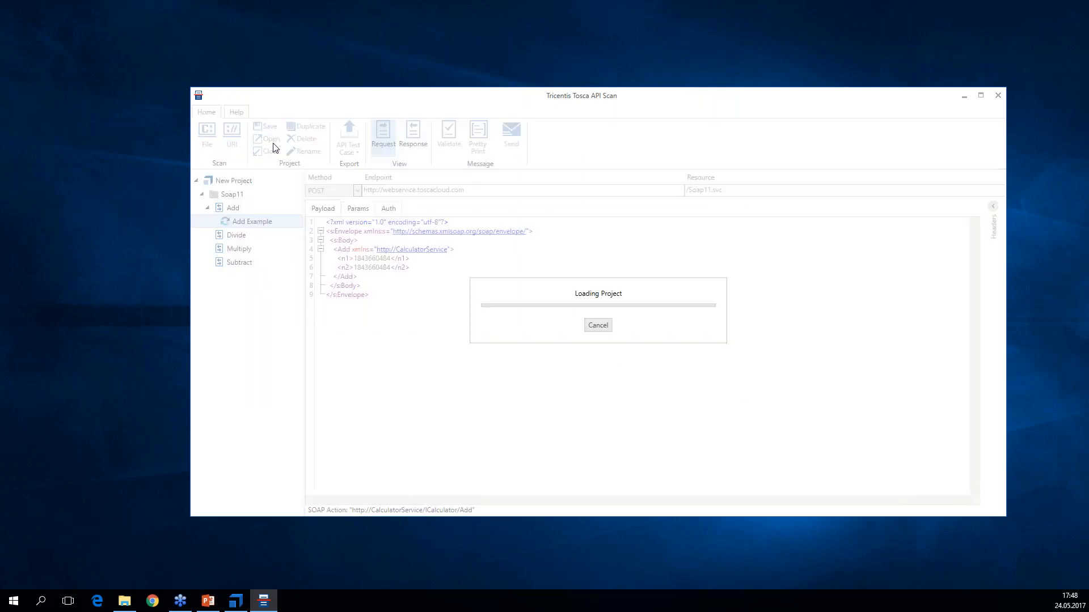
click(322, 178)
click(637, 375)
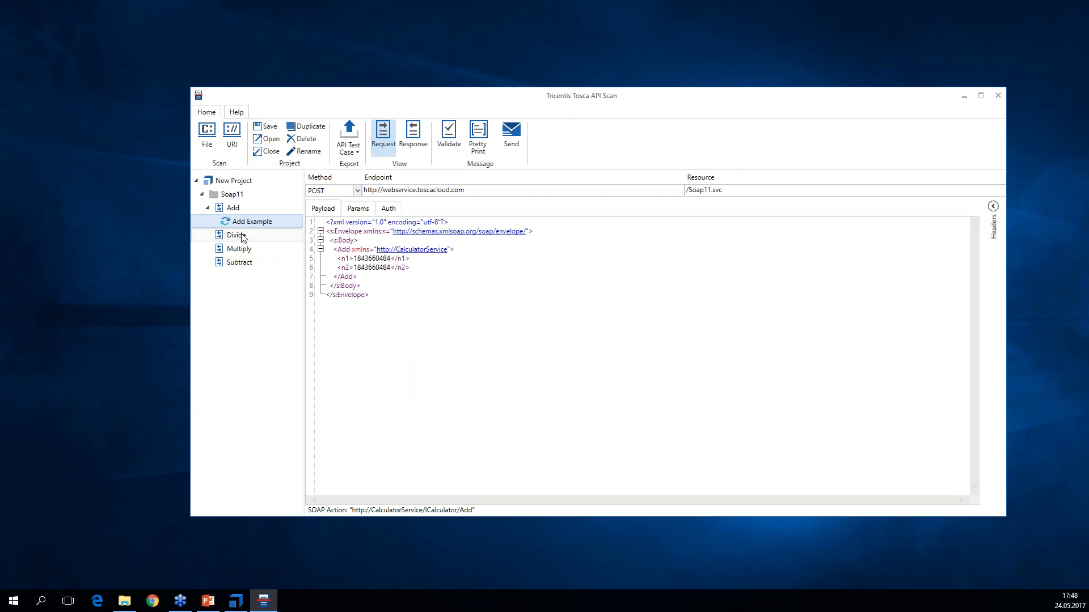
click(244, 196)
click(258, 152)
click(268, 139)
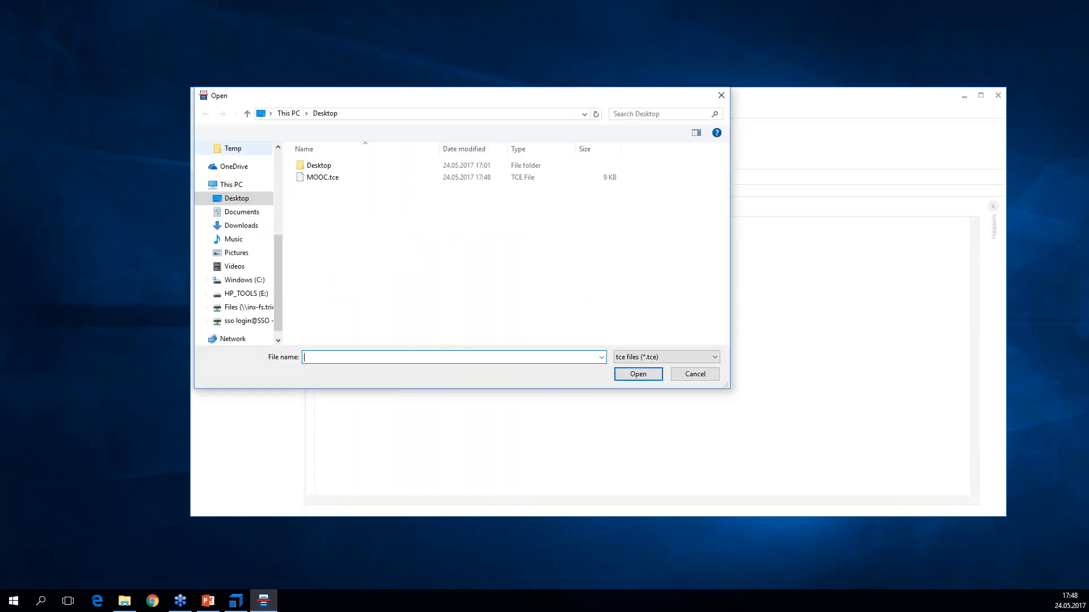
click(321, 177)
click(638, 374)
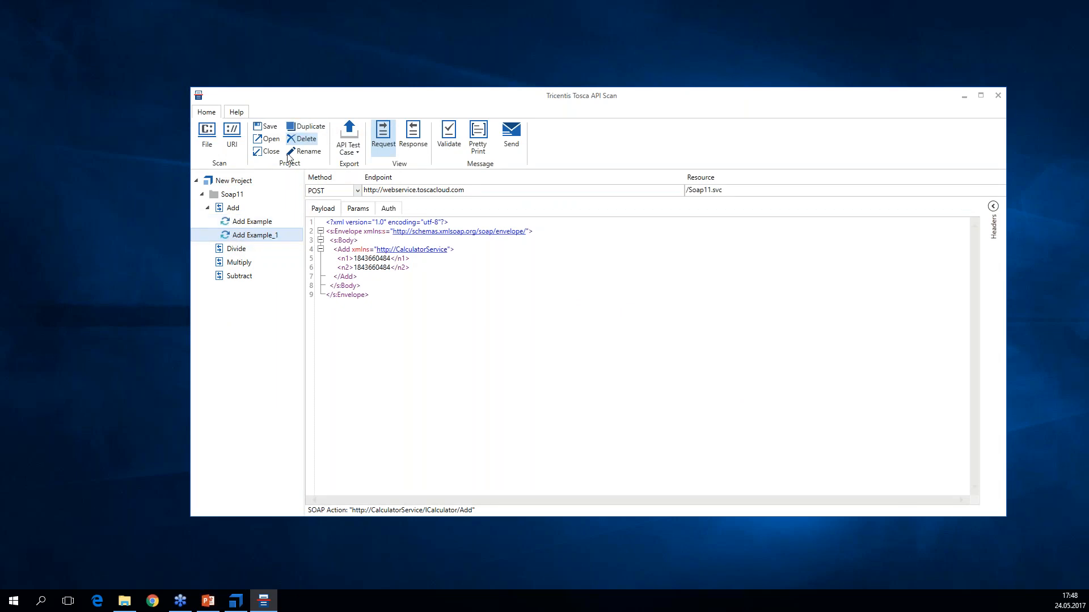
- Duplicate the Soap11 folder and expand the copy to show its operations
click(266, 194)
click(313, 127)
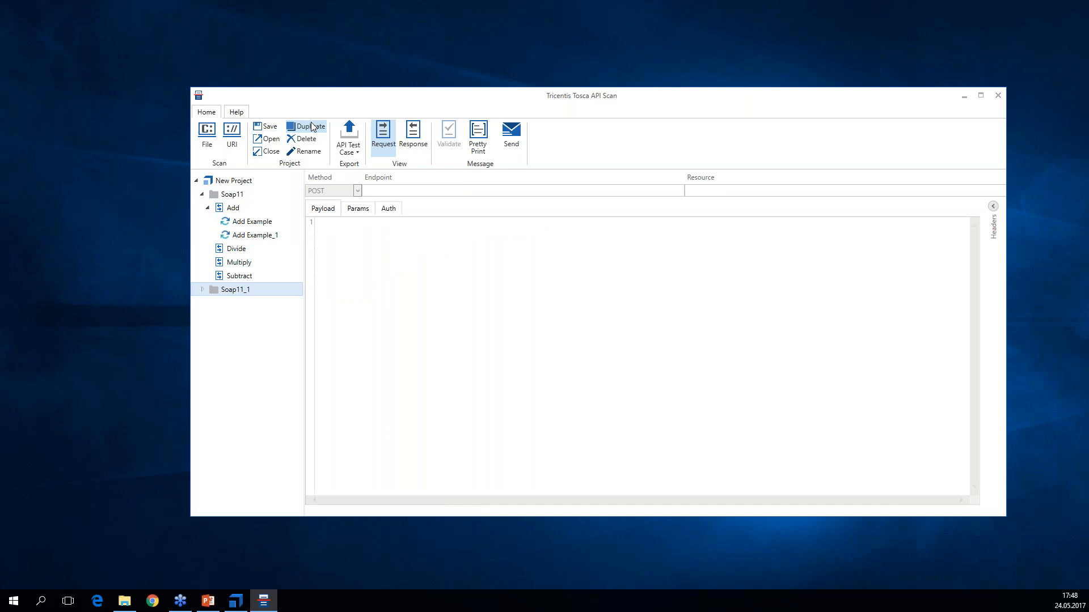
click(203, 290)
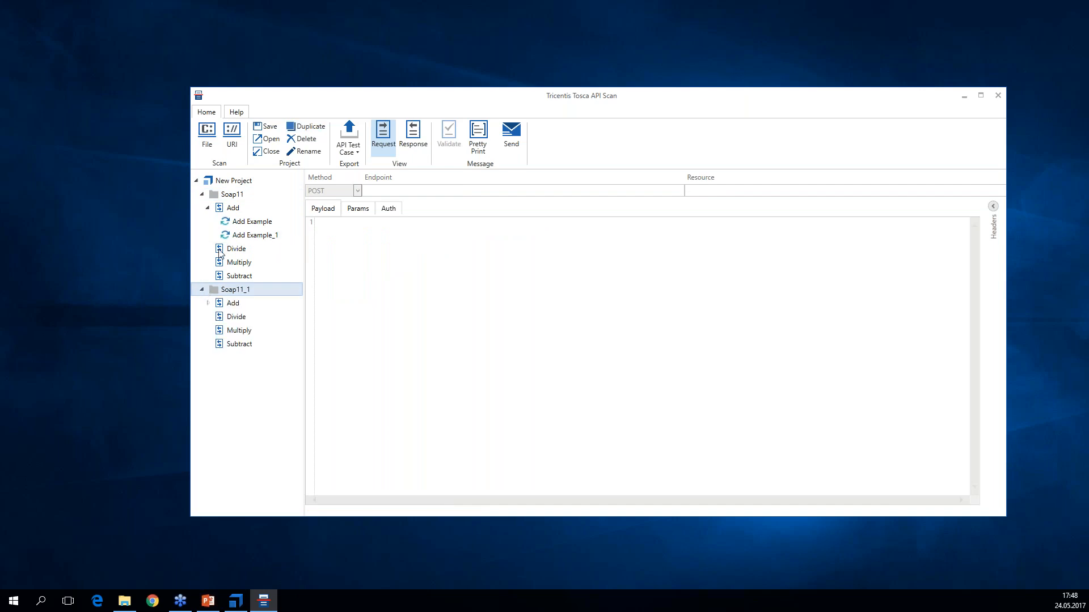
- Rename the duplicated Soap11 folder to Soap11_2 and delete that folder from the project
click(299, 151)
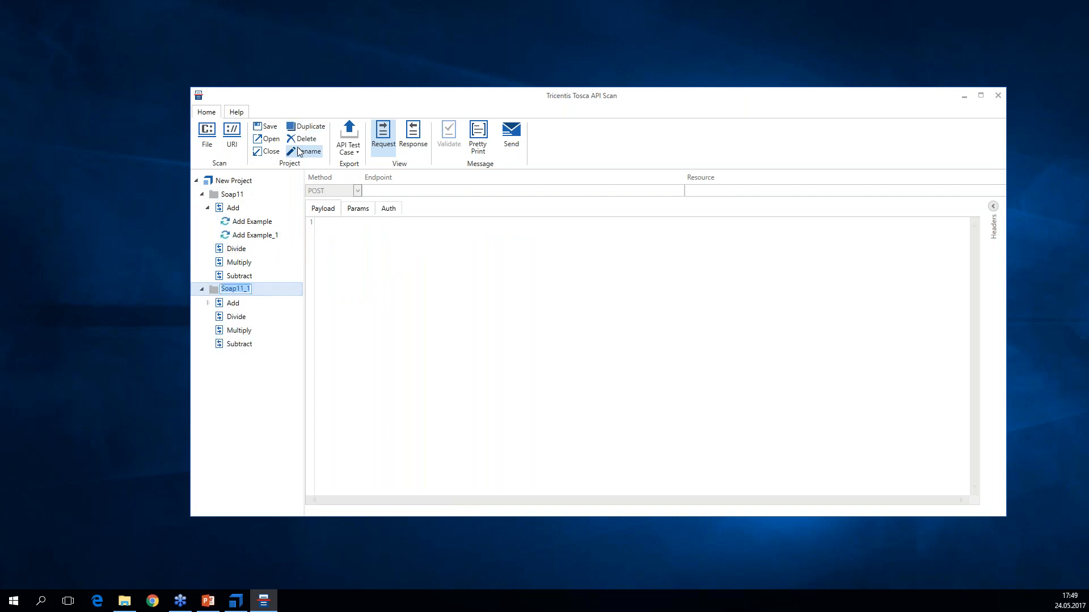
key(End)
key(BackSpace)
text(2)
key(Return)
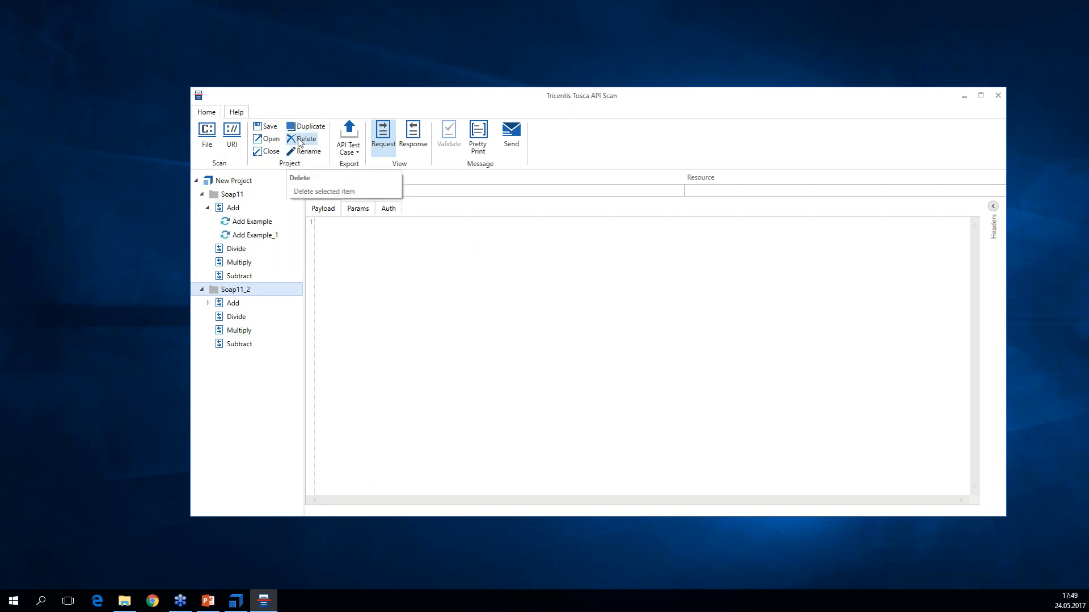
click(301, 139)
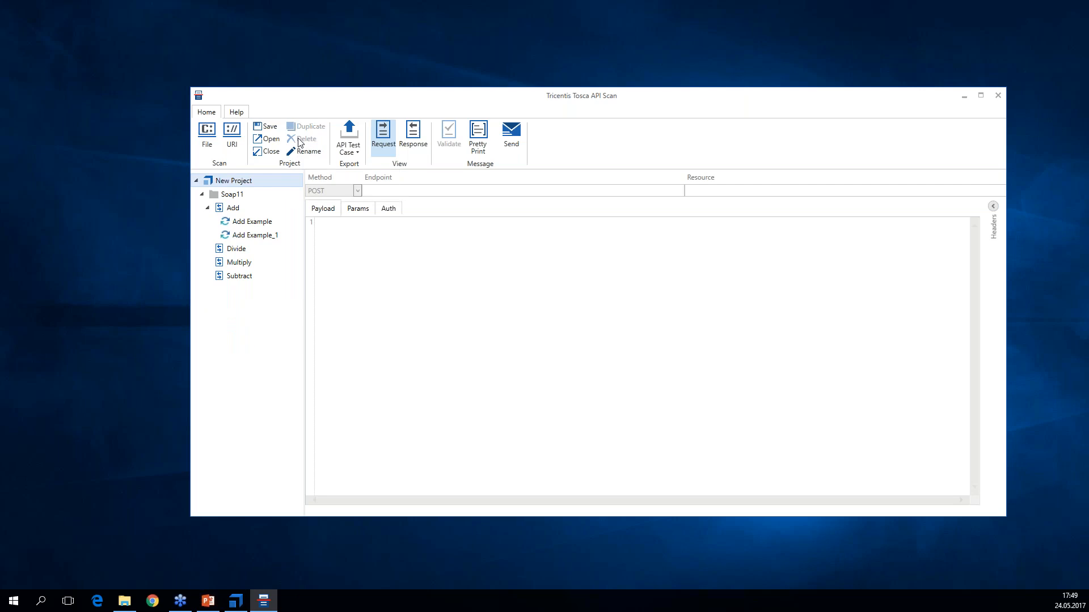
- Delete the duplicate message Add Example_1 and select the original Add Example
click(357, 153)
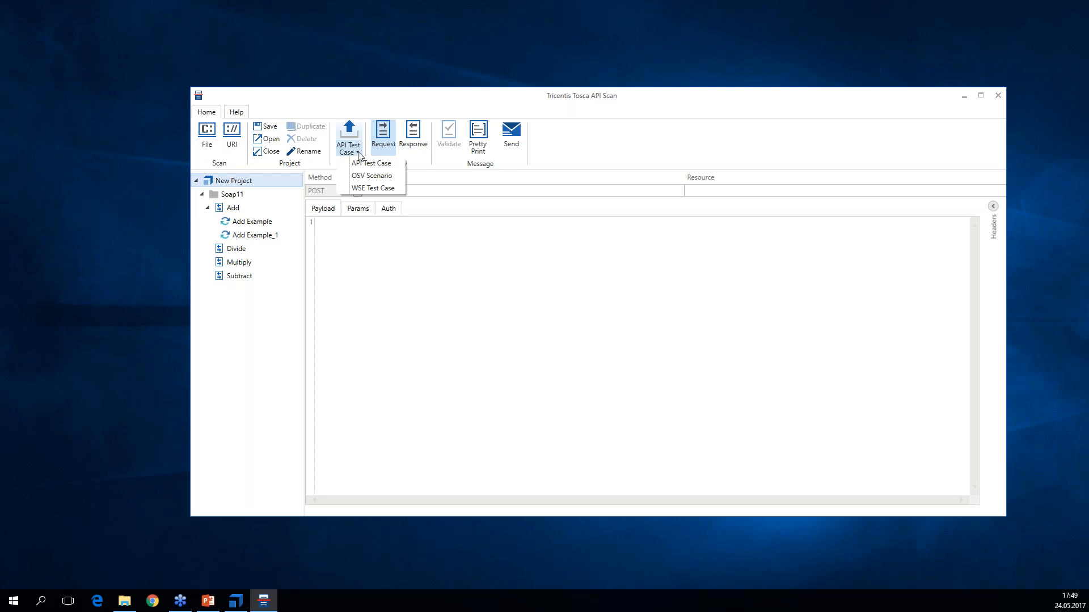
click(358, 153)
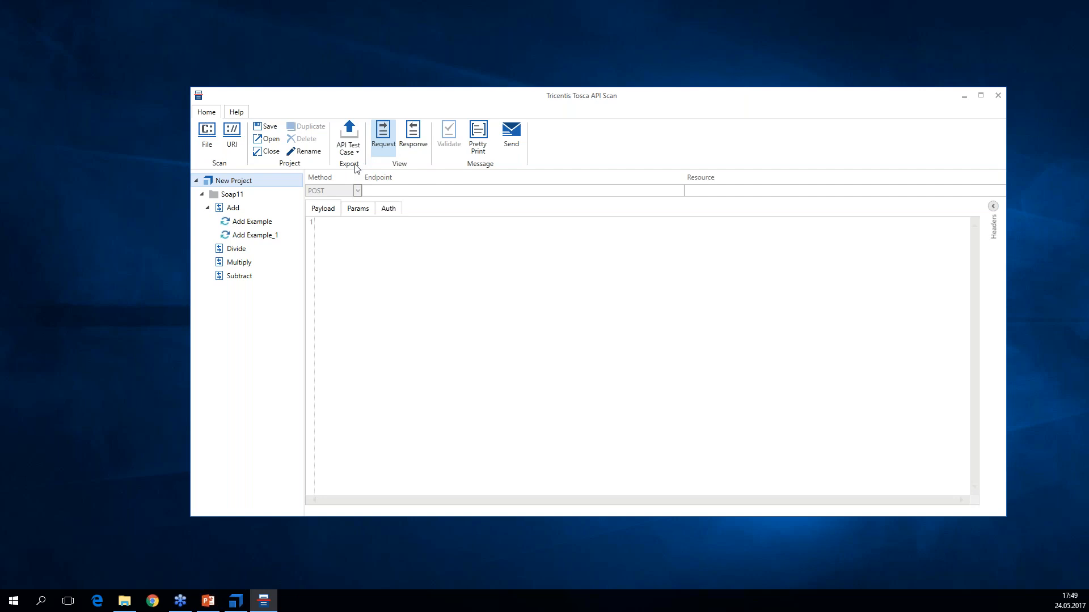
click(277, 234)
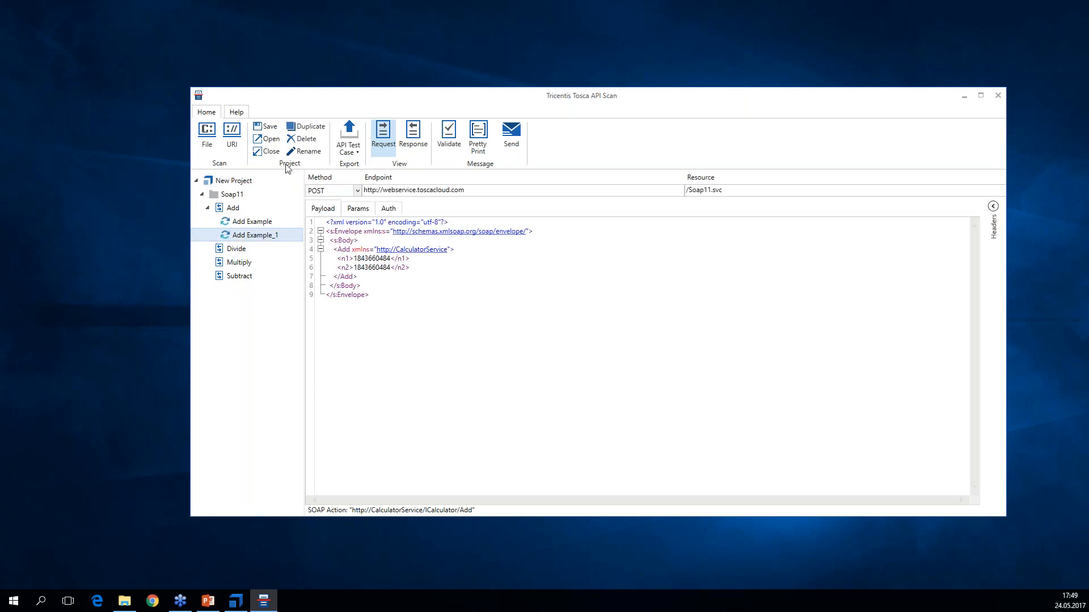
click(302, 138)
click(238, 221)
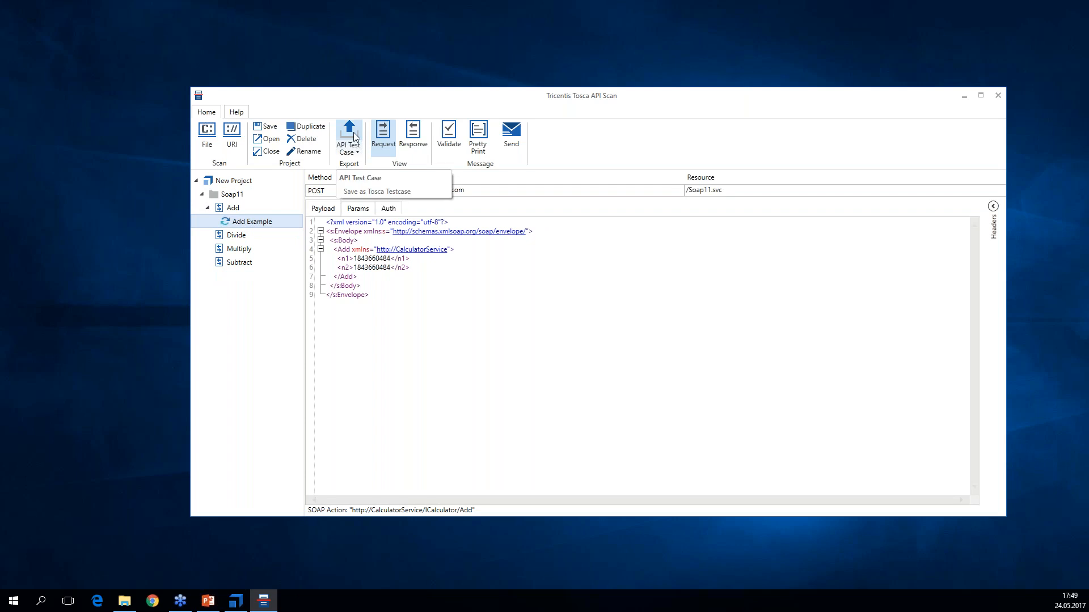
- Set n1 to 5 and n2 to 4 in the Add Example request payload
click(357, 149)
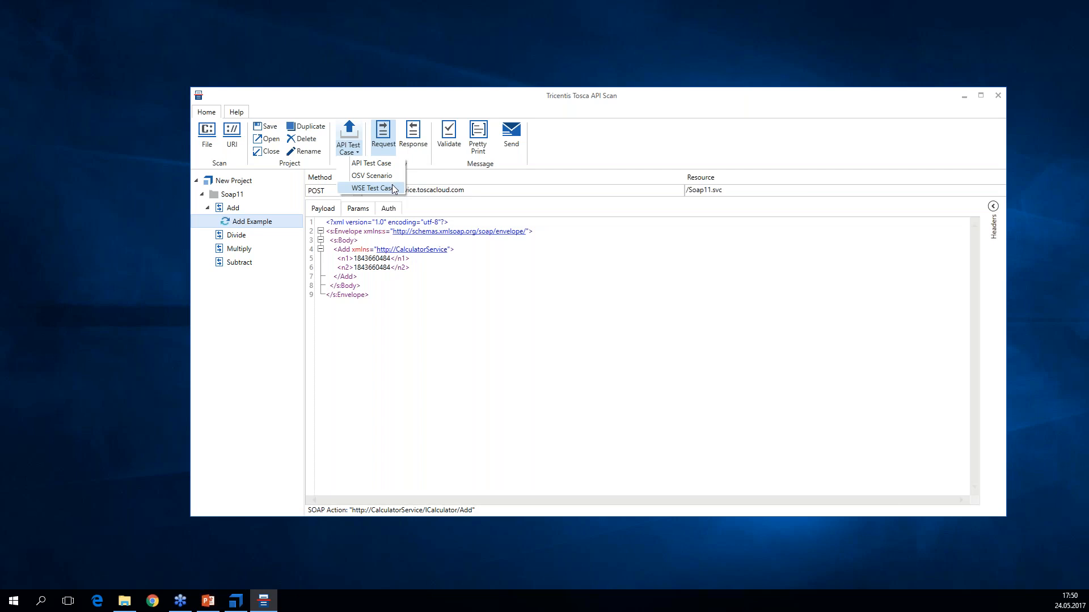
double_click(372, 258)
text(5)
double_click(372, 267)
text(4)
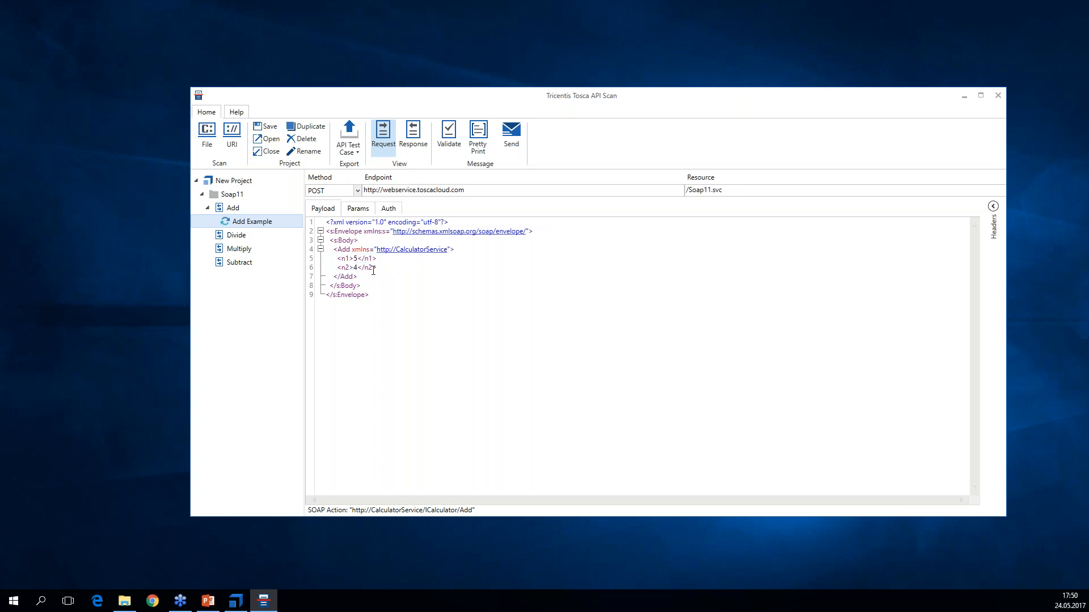
- Export Add Example as a WSE Test Case and switch to Tosca Commander to view the import
click(348, 149)
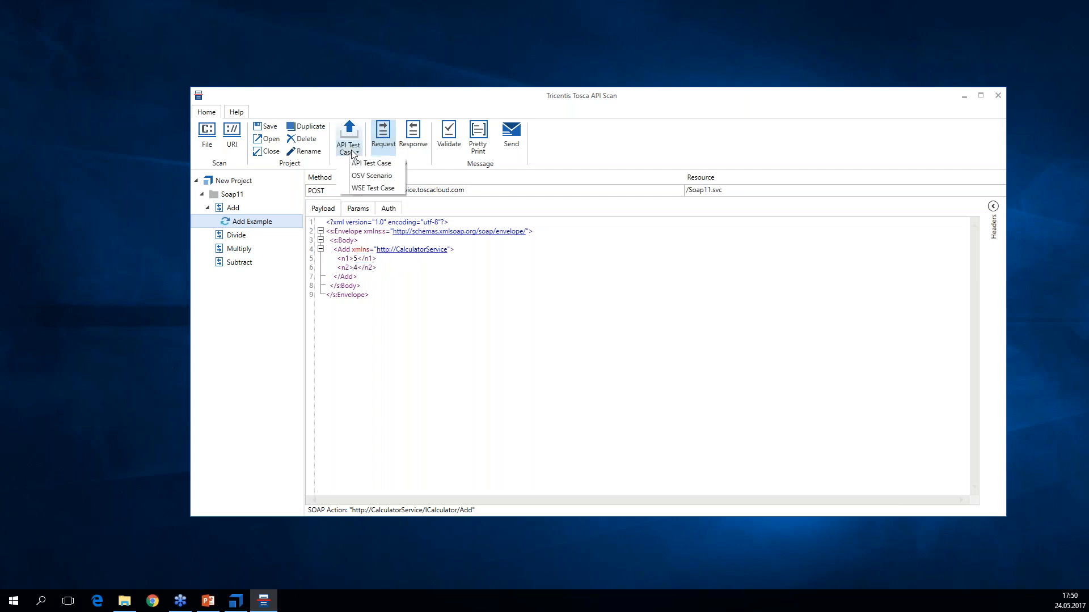
click(361, 188)
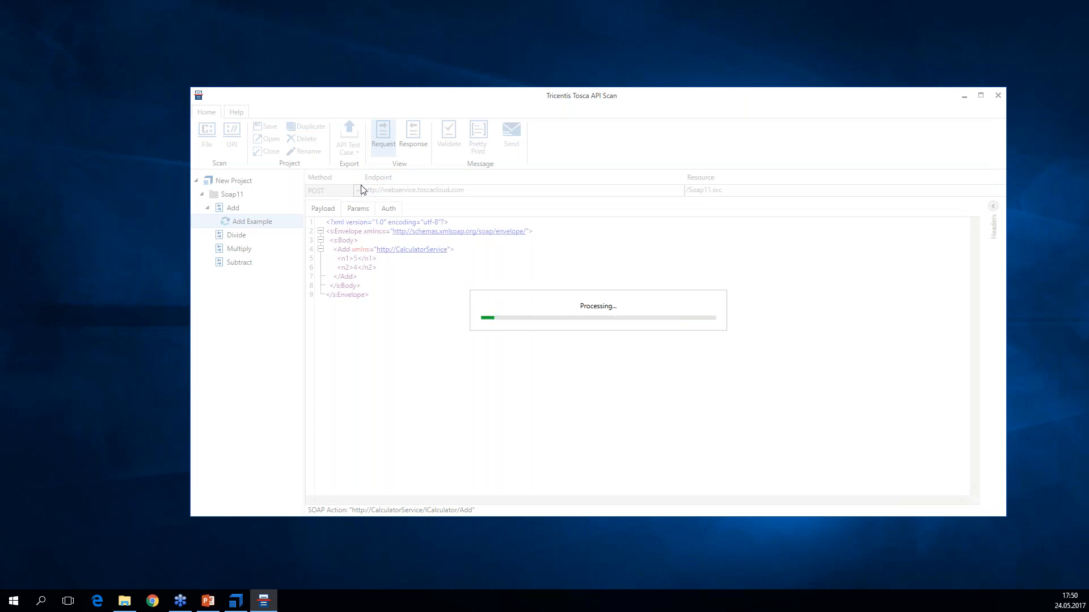
click(234, 602)
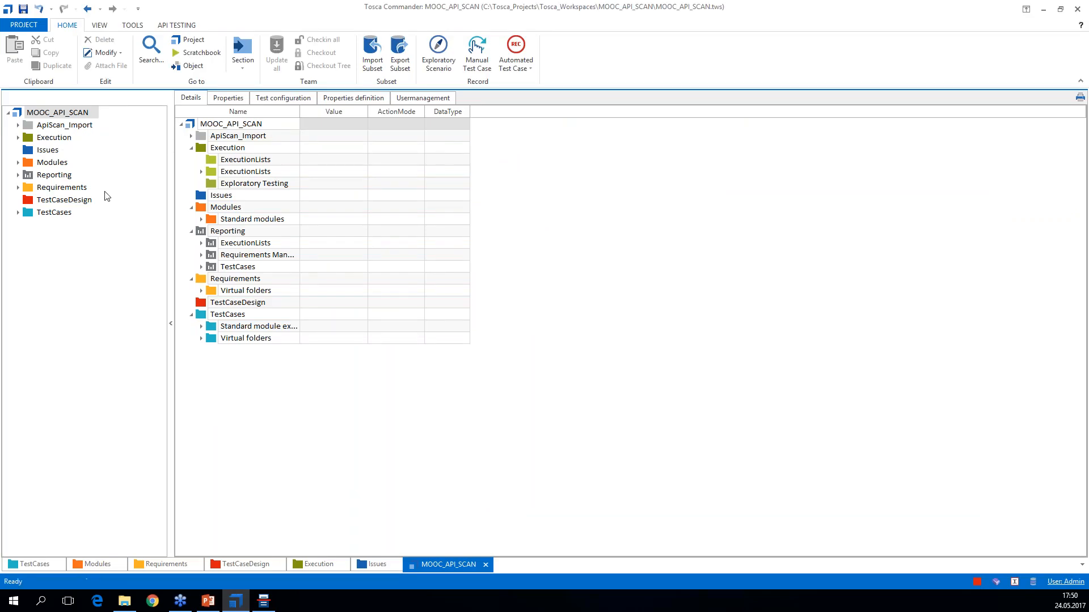
- Return to API Scan and export Add Example as an API Test Case
click(262, 603)
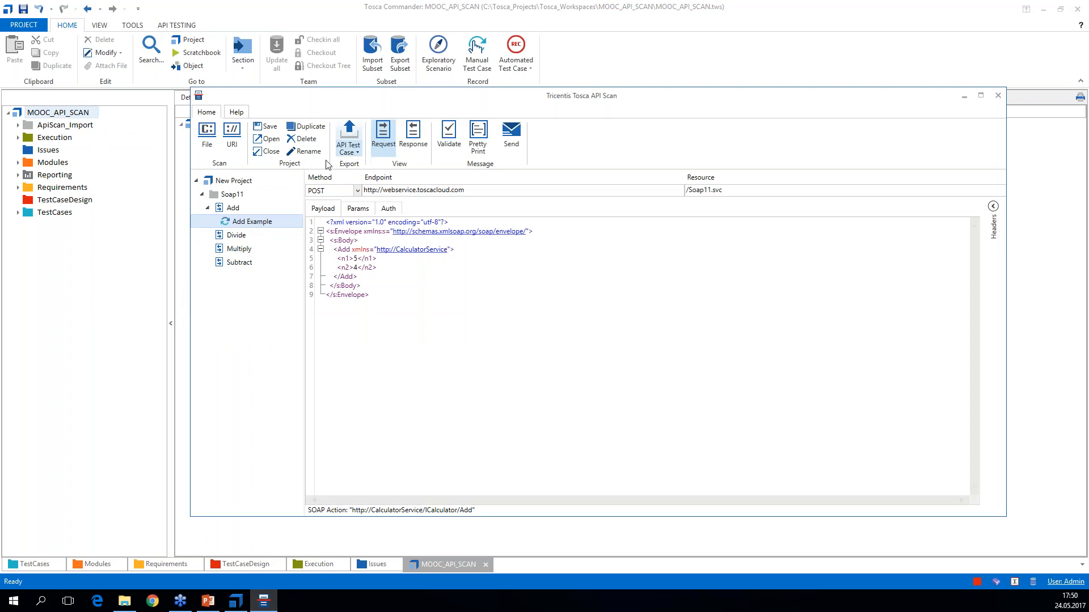
click(348, 148)
click(357, 163)
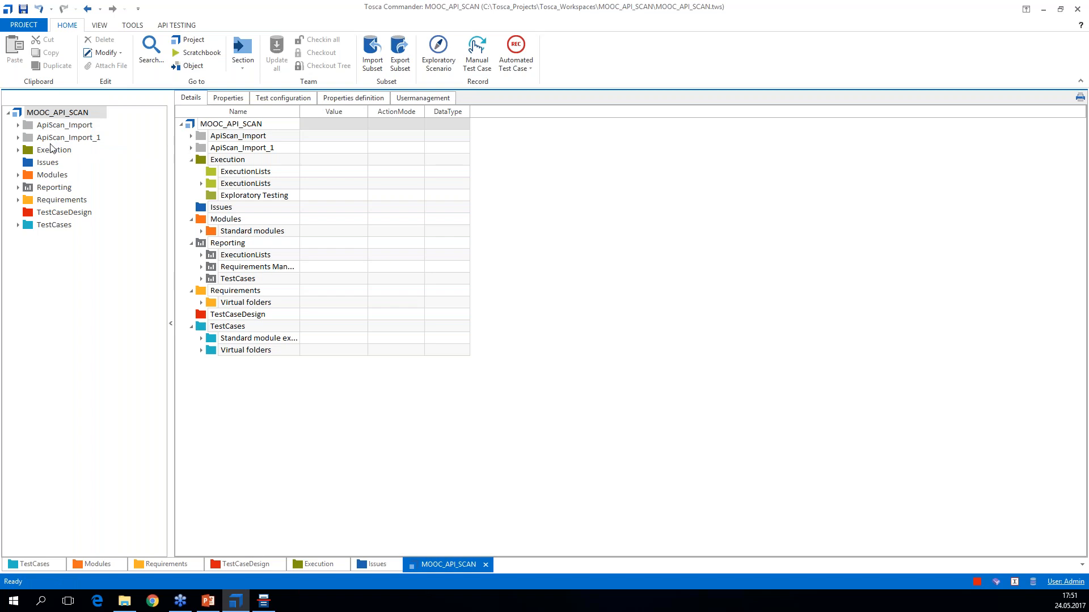
- Create a component folder with the default name below the MOOC_API_SCAN project root in Tosca Commander and keep it selected
right_click(38, 113)
click(63, 101)
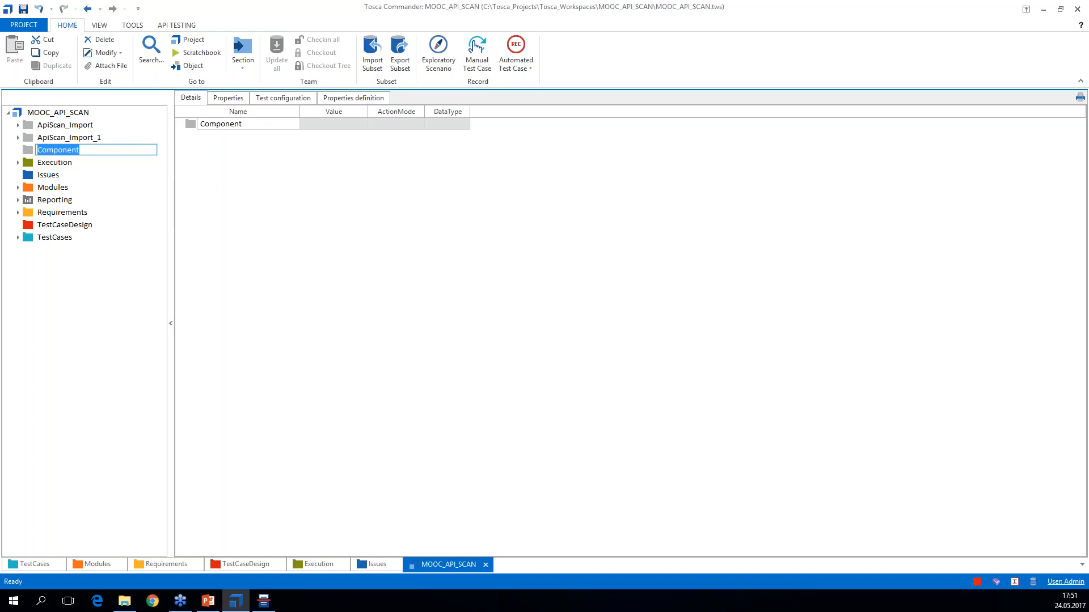
click(46, 138)
click(44, 149)
click(46, 125)
click(45, 138)
click(46, 149)
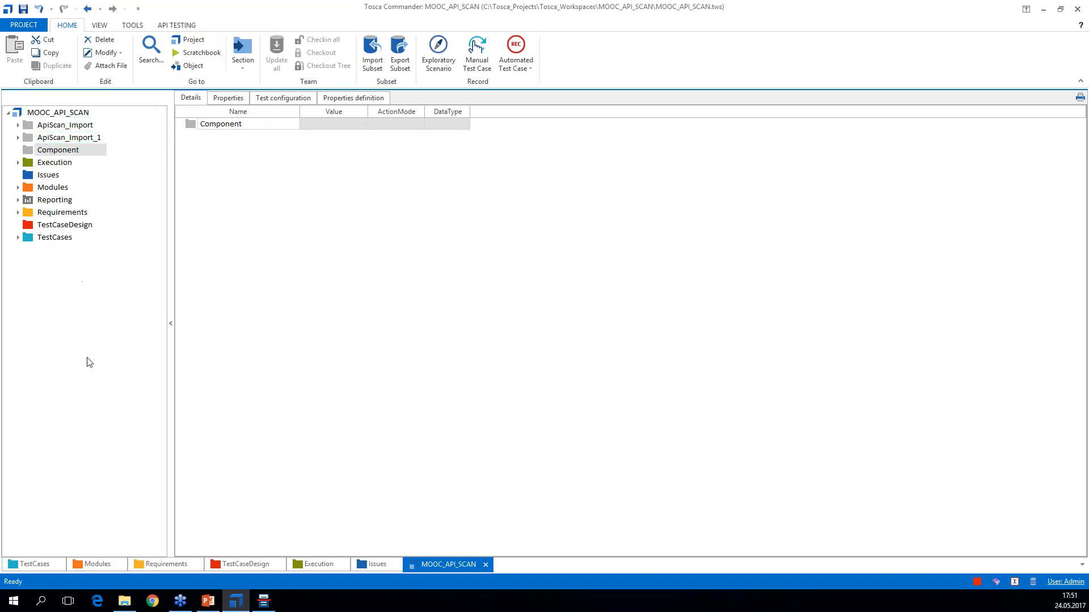
- Switch back to API Scan and export Add Example as an API Test Case into the selected Component folder
click(264, 601)
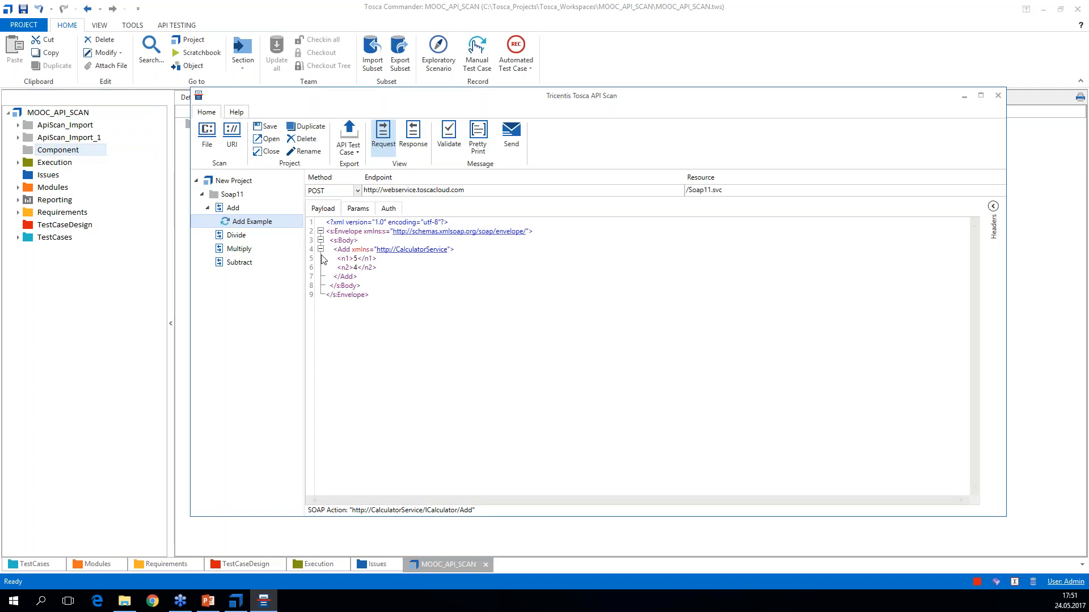
click(356, 159)
click(359, 169)
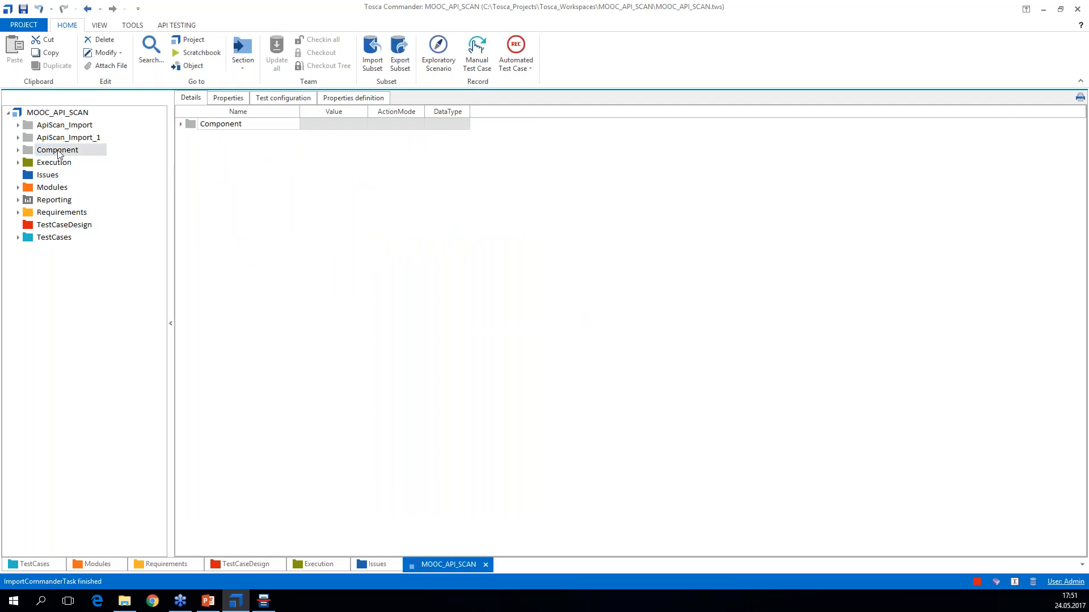
- Inspect the contents of the Component folder, then delete the folder from the MOOC_API_SCAN project
click(18, 150)
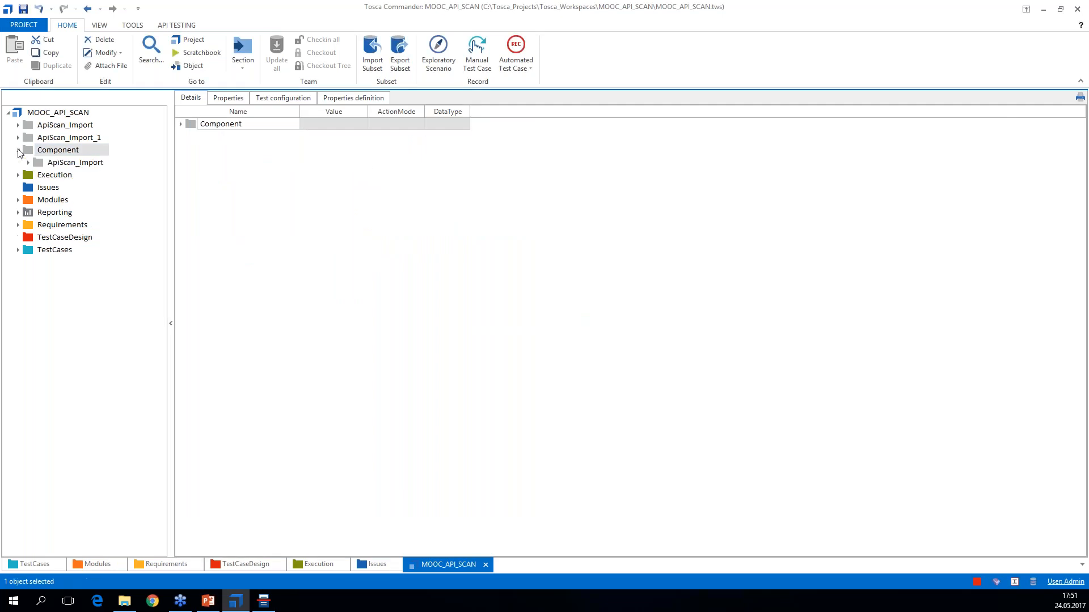
click(18, 150)
click(28, 115)
click(41, 126)
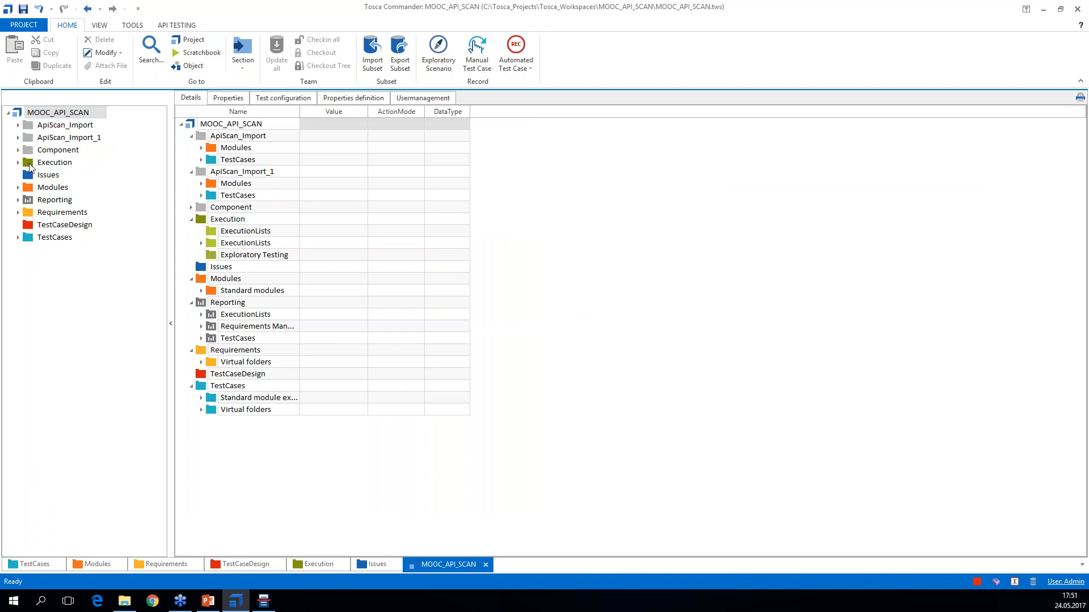
right_click(27, 153)
click(54, 125)
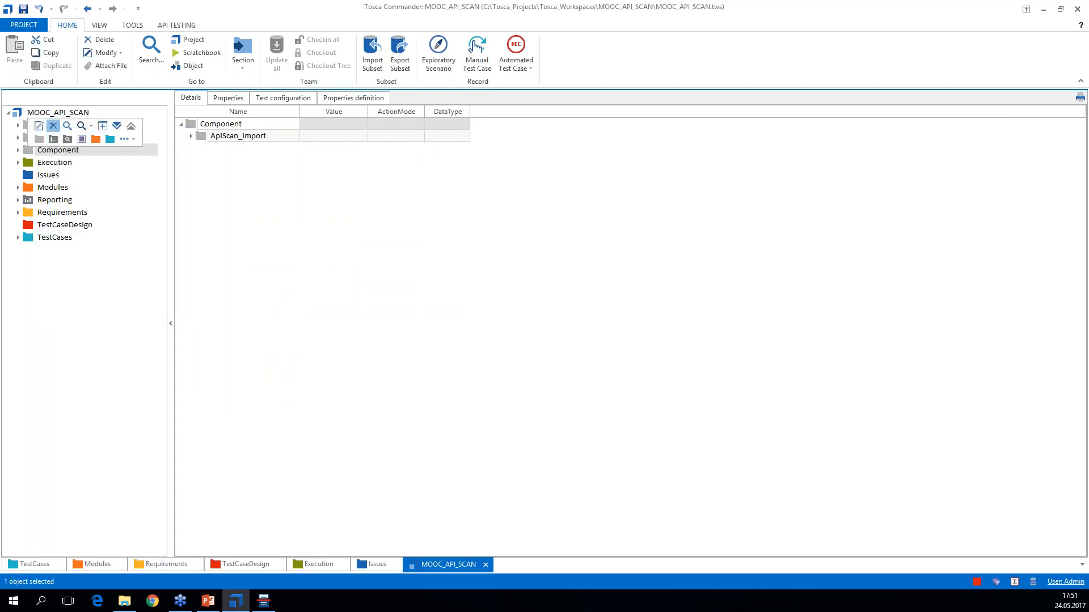
click(84, 138)
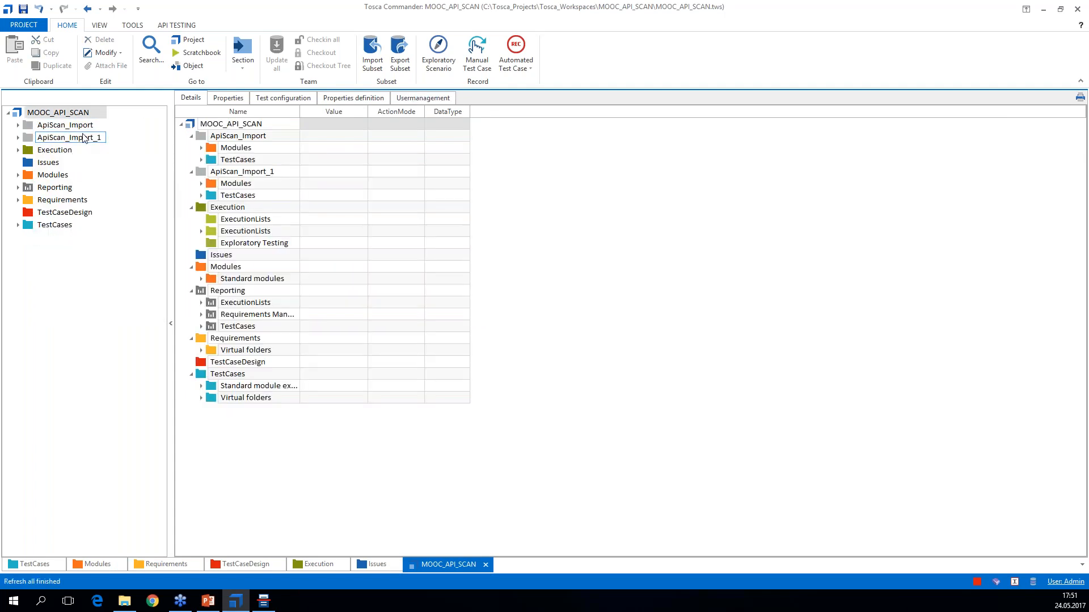
- Select the Issues folder as target, switch to API Scan and try to export Add Example as an API Test Case
click(52, 163)
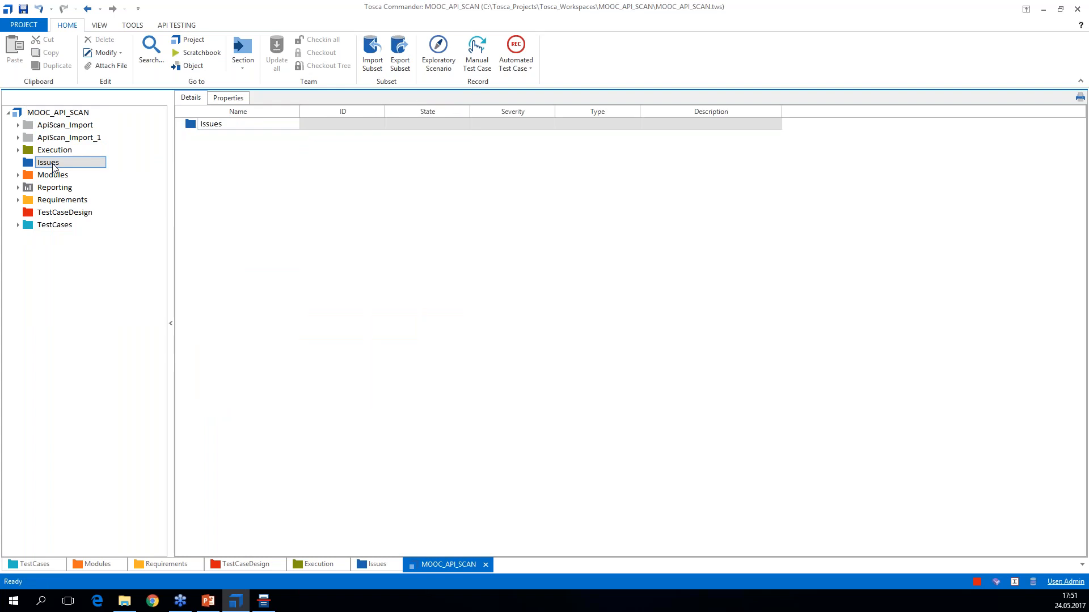
click(263, 601)
click(56, 164)
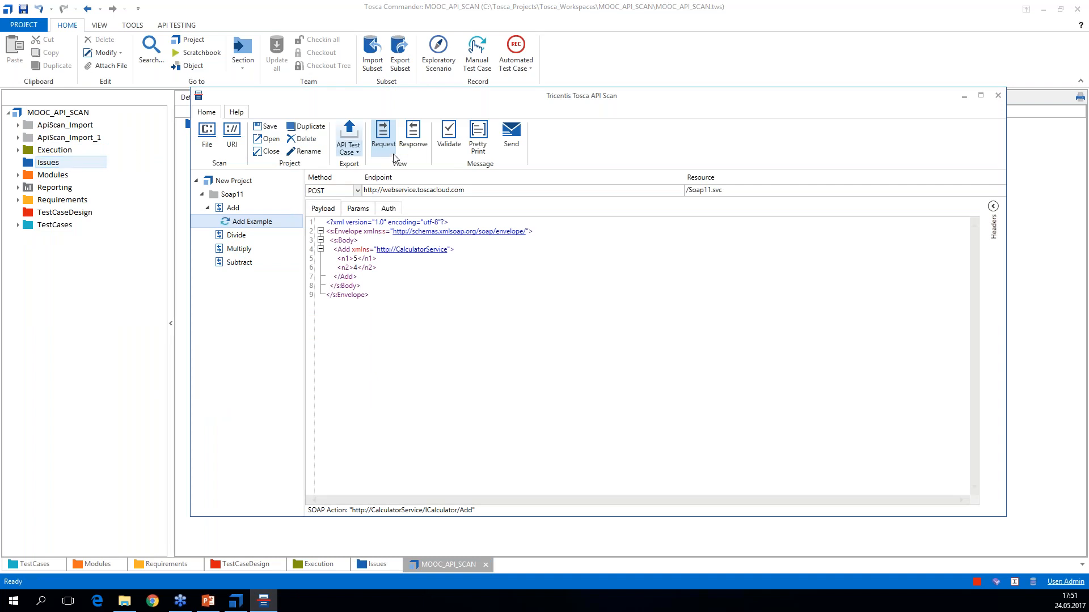
click(356, 150)
click(358, 164)
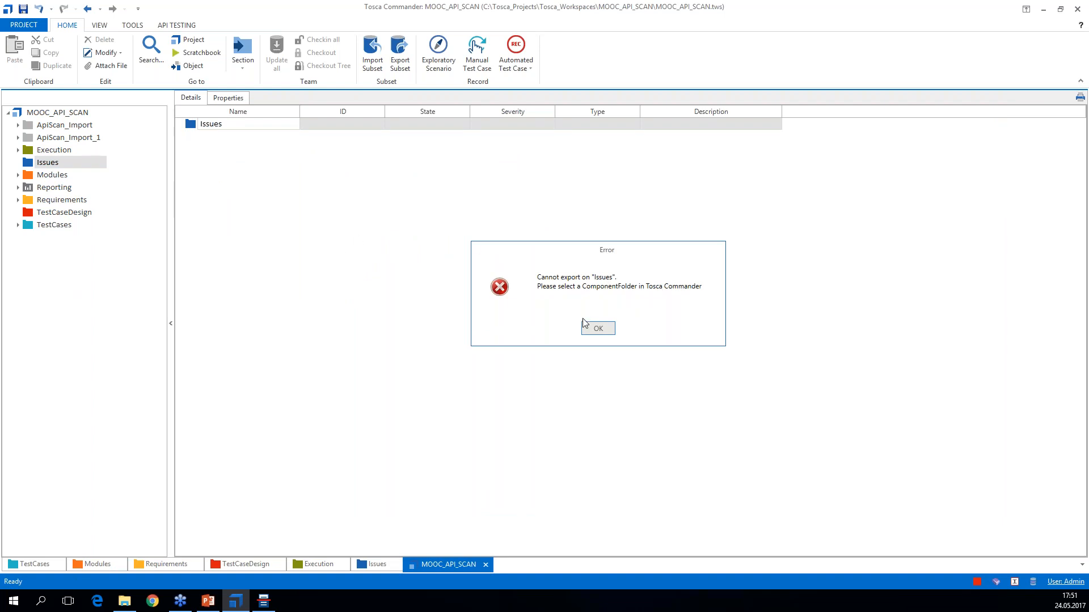
click(598, 328)
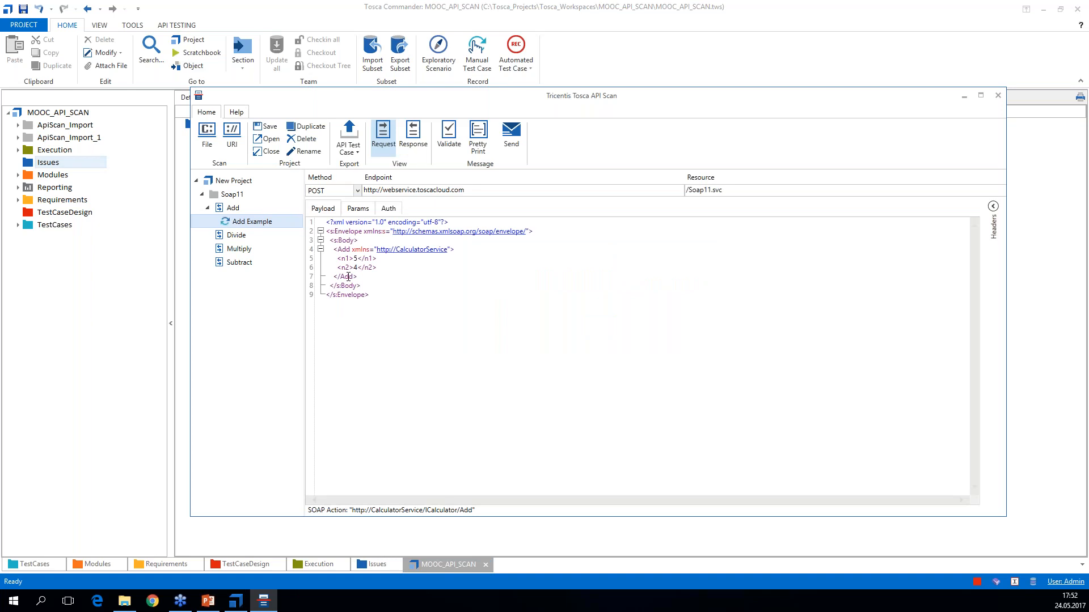
- Return to Tosca Commander, create a component folder with the default name below the MOOC_API_SCAN root and keep it selected
click(99, 250)
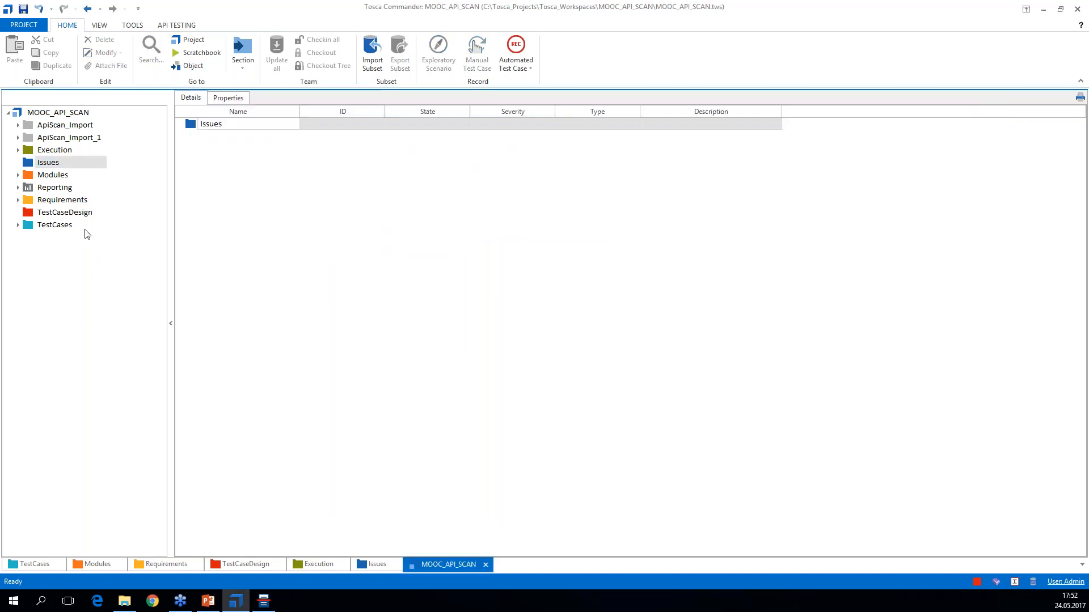
click(59, 114)
right_click(59, 114)
click(76, 121)
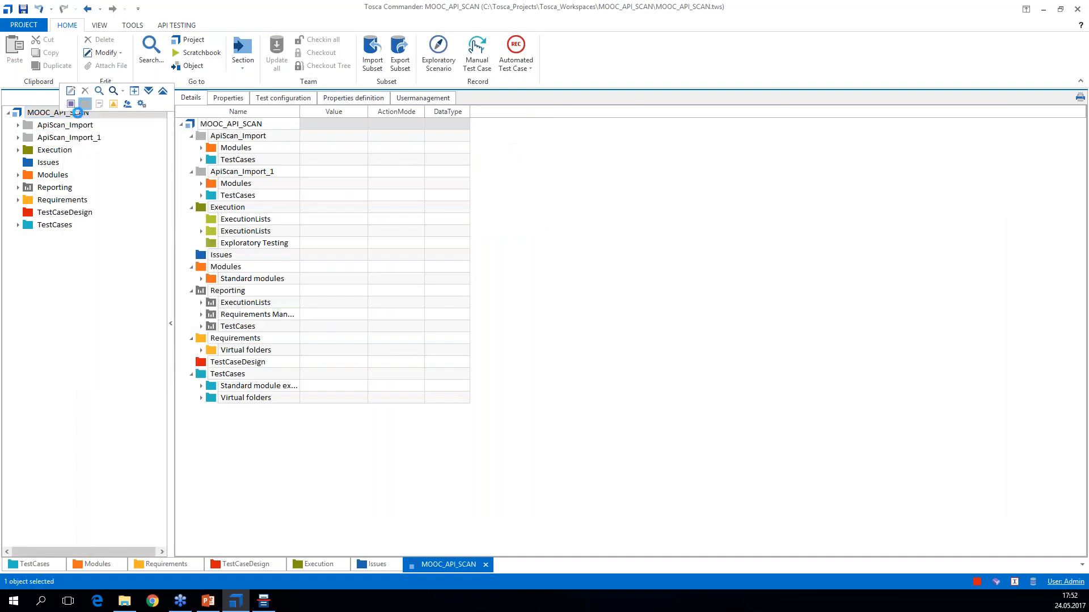
click(61, 138)
click(62, 150)
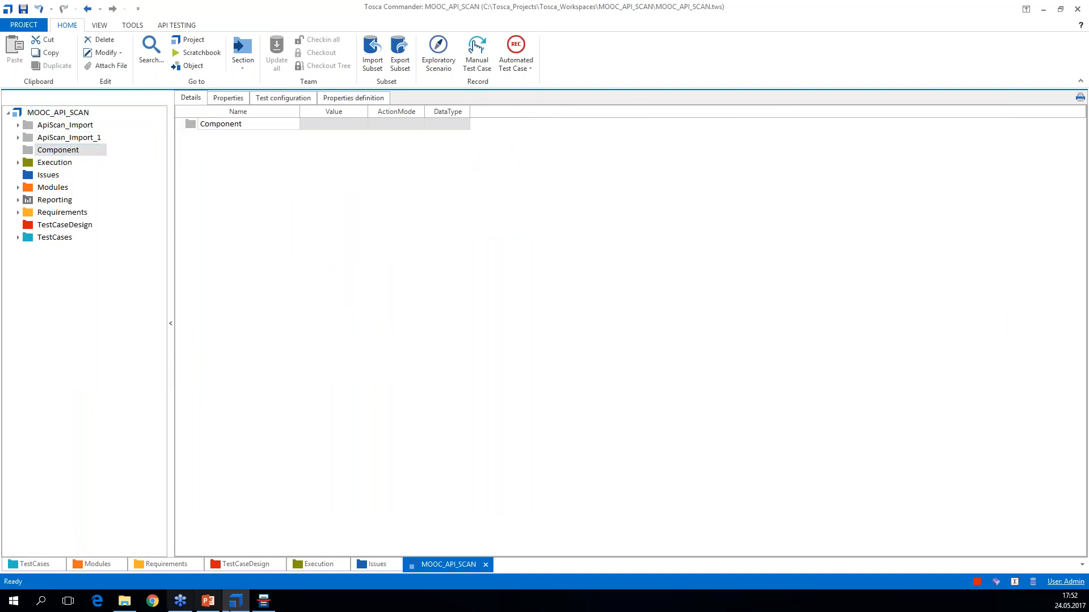
- Export Add Example from API Scan as an API Test Case into the Component folder, then delete that folder in Tosca Commander
click(256, 606)
click(348, 141)
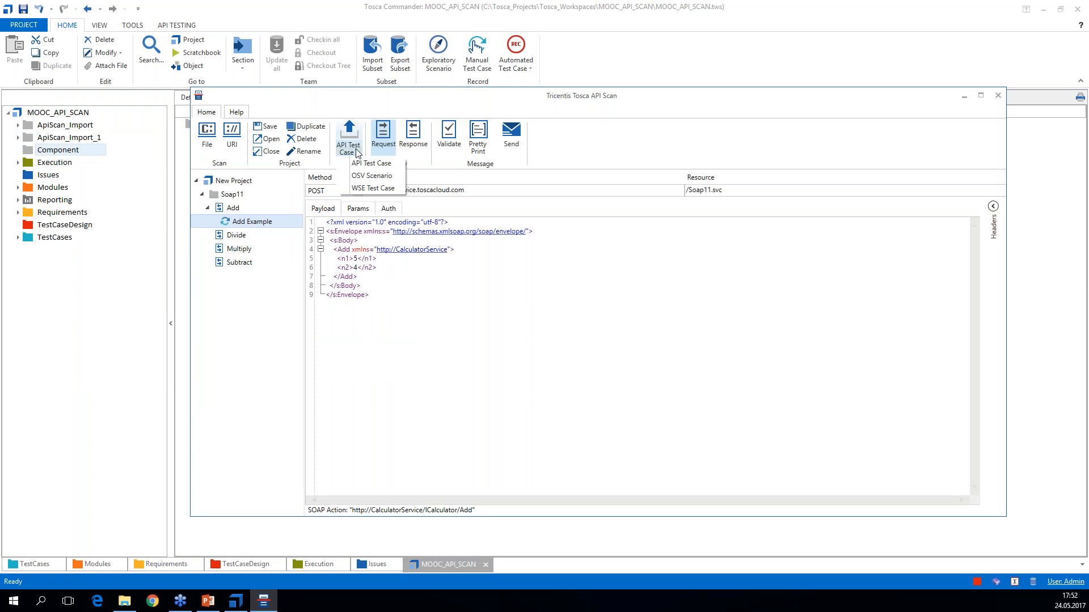
click(366, 166)
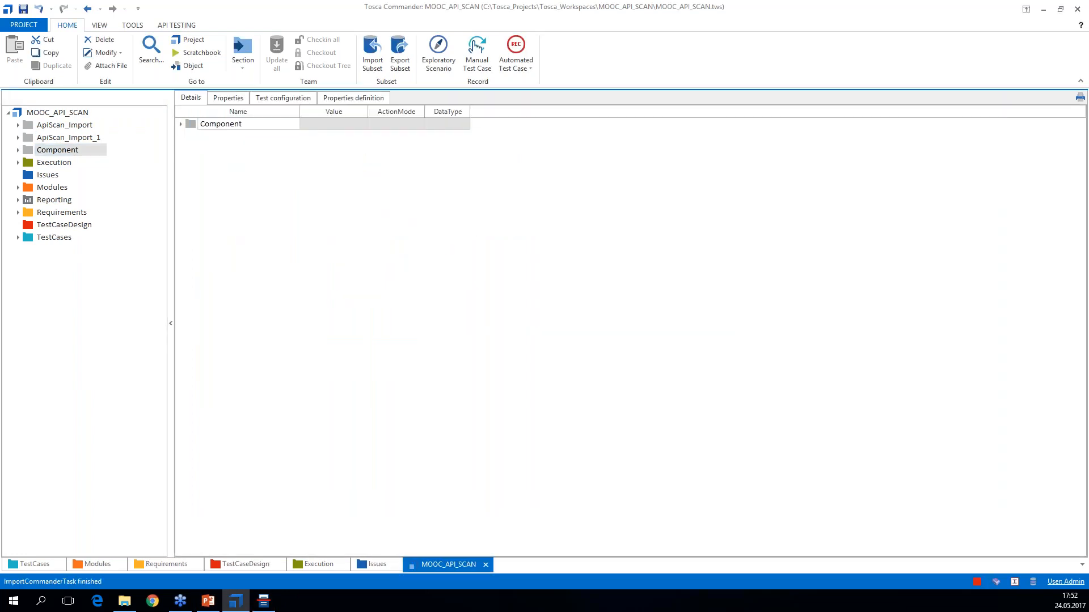
right_click(52, 152)
click(81, 139)
- Rename the ApiScan_Import folder as ApiScan_Import WSE
click(65, 124)
key(F2)
key(End)
text(WSE)
key(Return)
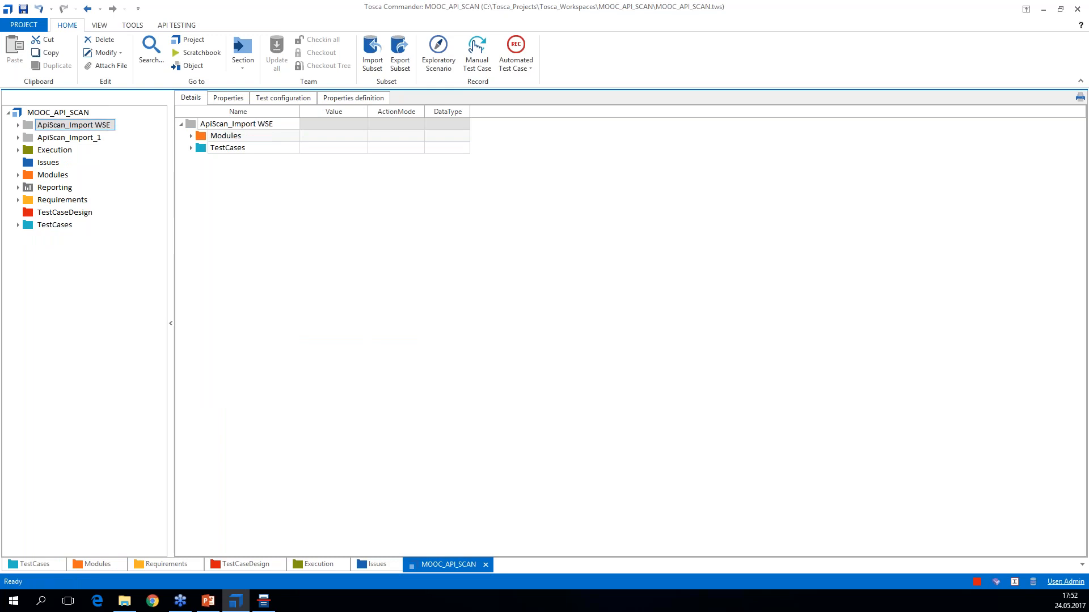
- Rename the ApiScan_Import_1 folder as ApiScan_Import API and collapse it in the project tree
double_click(88, 138)
click(105, 138)
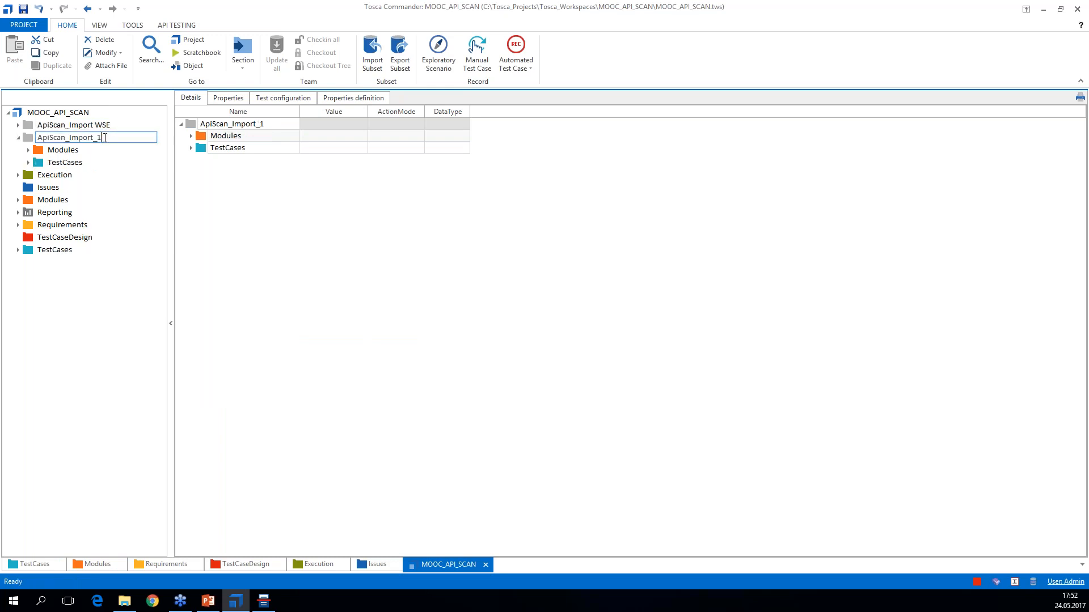
key(BackSpace)
text(API)
key(Return)
click(18, 126)
- Switch to API Scan and compare the request and response messages of Add Example
click(260, 604)
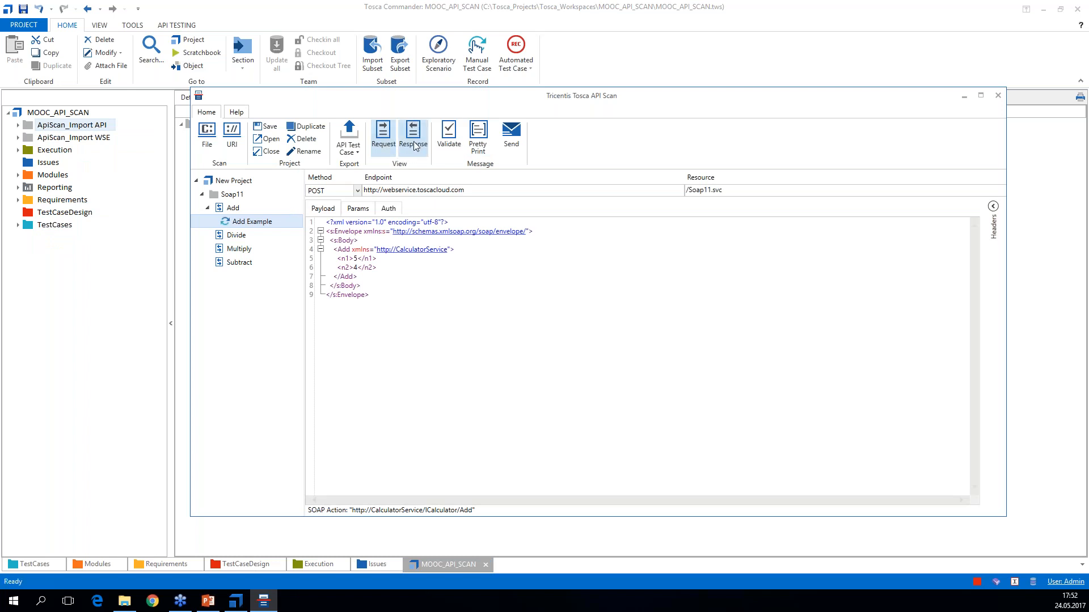
click(414, 146)
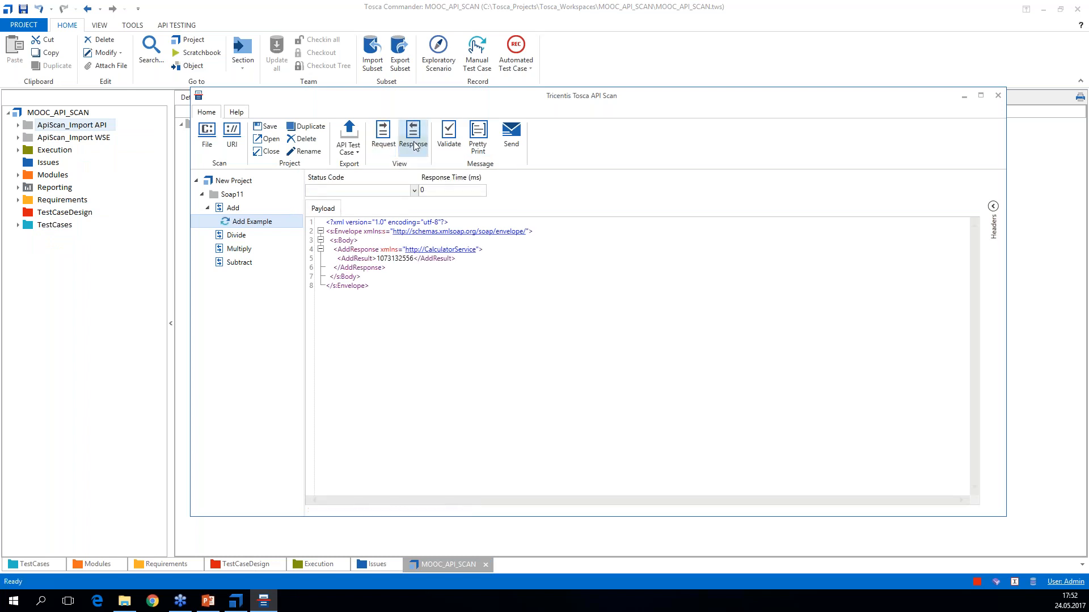
click(389, 143)
click(412, 147)
click(389, 143)
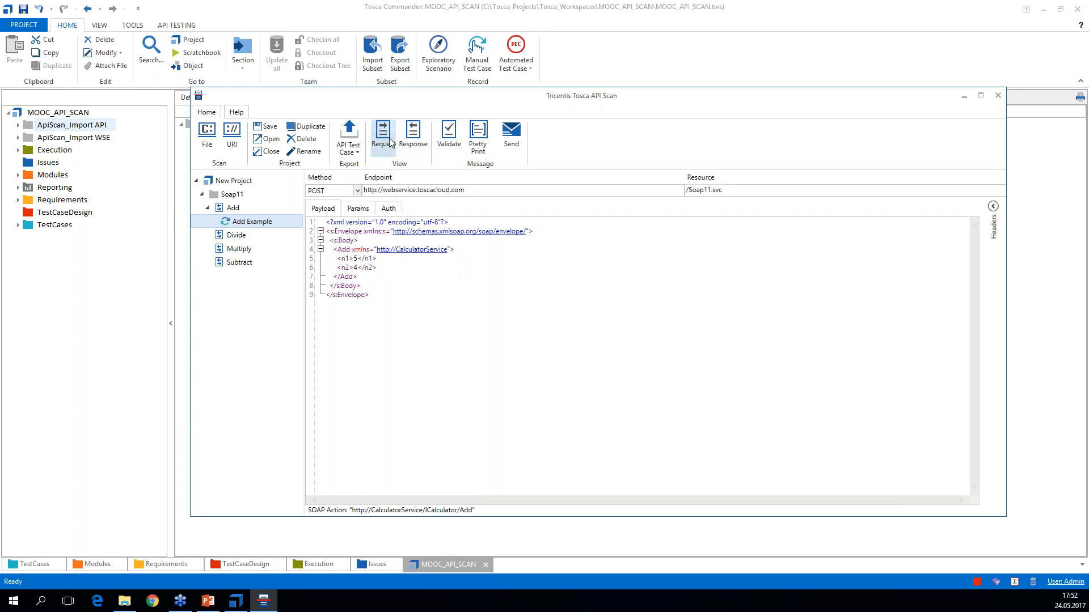
click(404, 142)
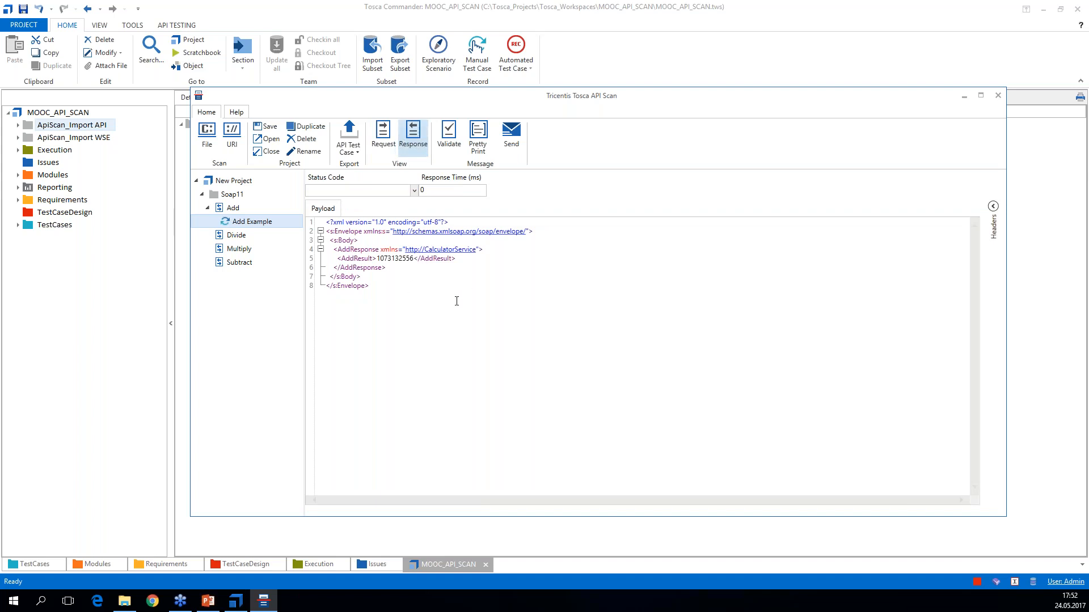
- Return to the Add Example request and send it to the web service
click(387, 139)
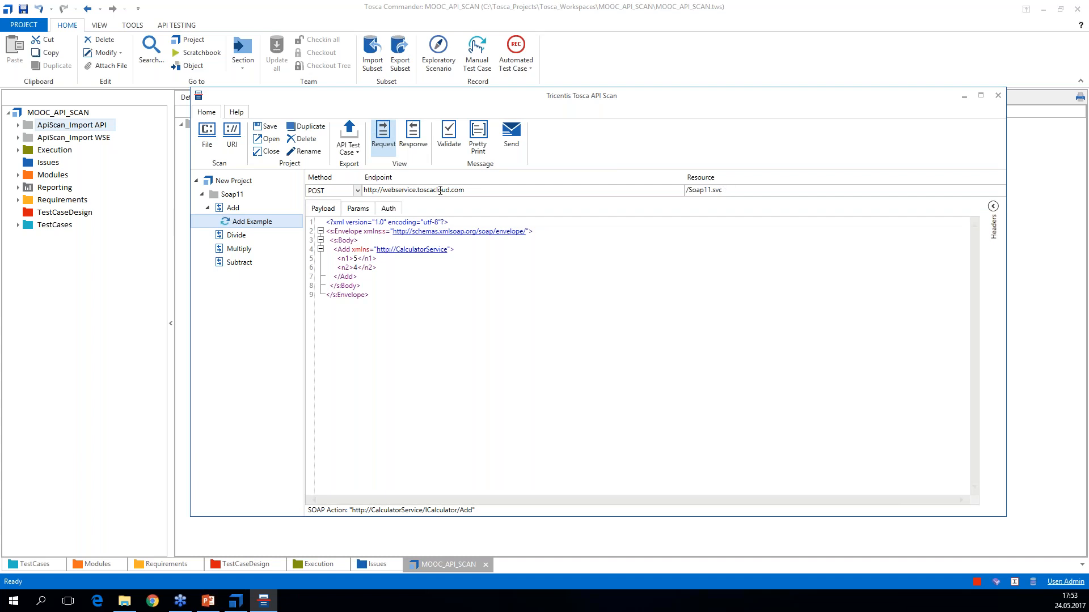
click(510, 136)
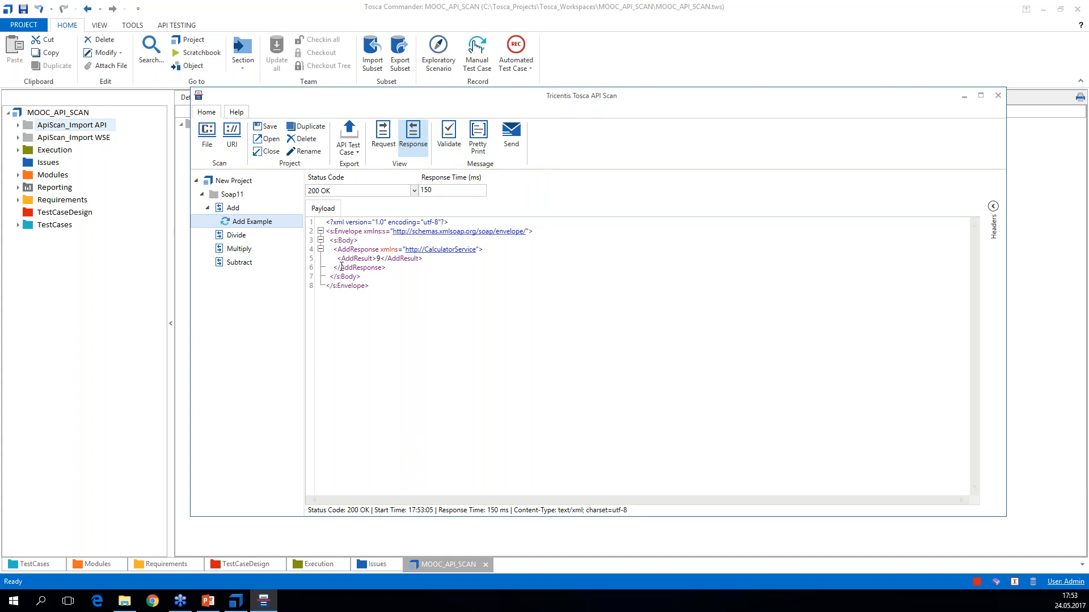
- Remove the slash from the closing AddResponse tag, validate the response message, and restore the slash
key(BackSpace)
click(448, 133)
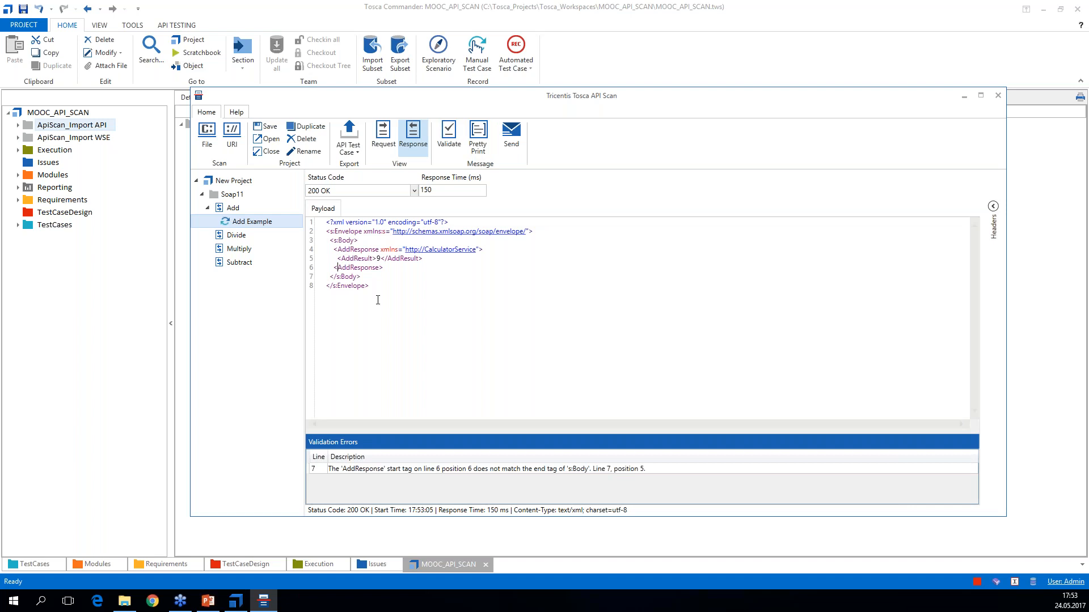
click(338, 267)
text(/)
- Replace the AddResult value in the response with the text srnsjkasj and validate the message
key(BackSpace)
text(srnsjkasj)
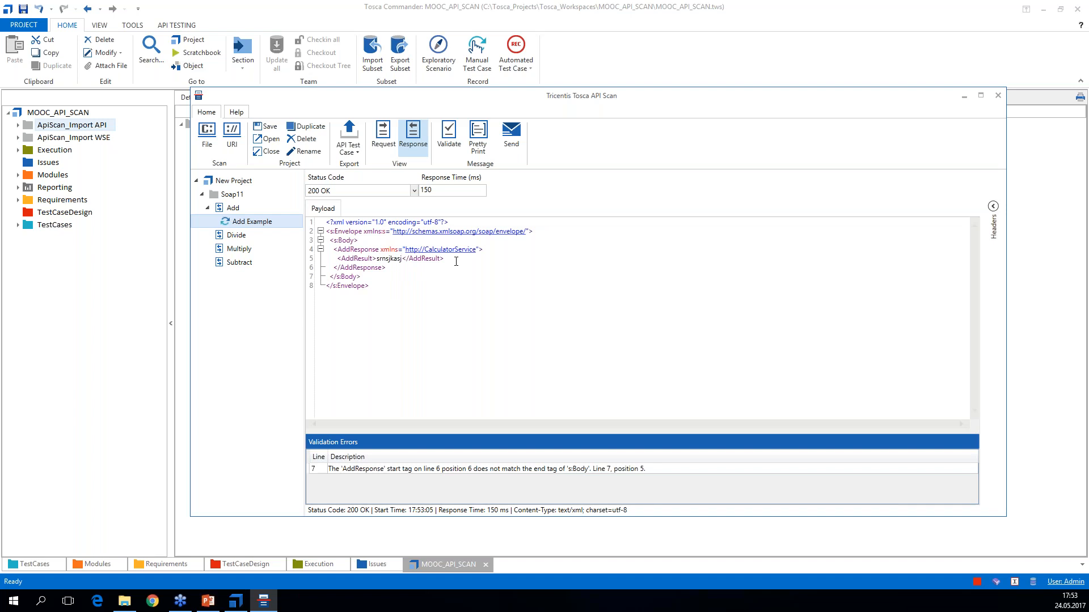
click(449, 146)
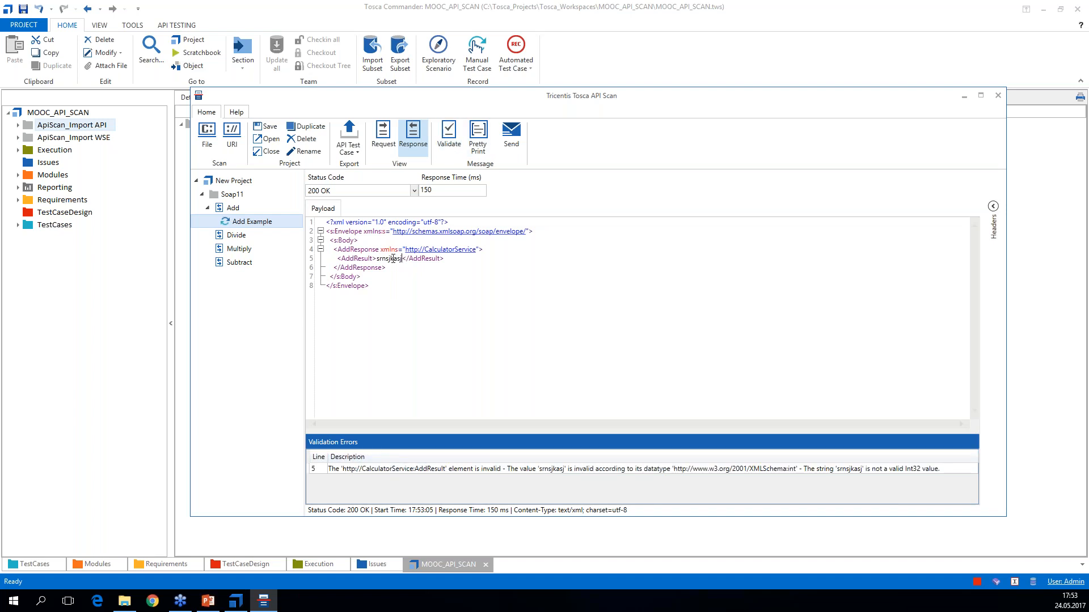
- Set the AddResult value back to 9 and validate the response message again
drag(403, 260, 376, 259)
text(9)
click(449, 136)
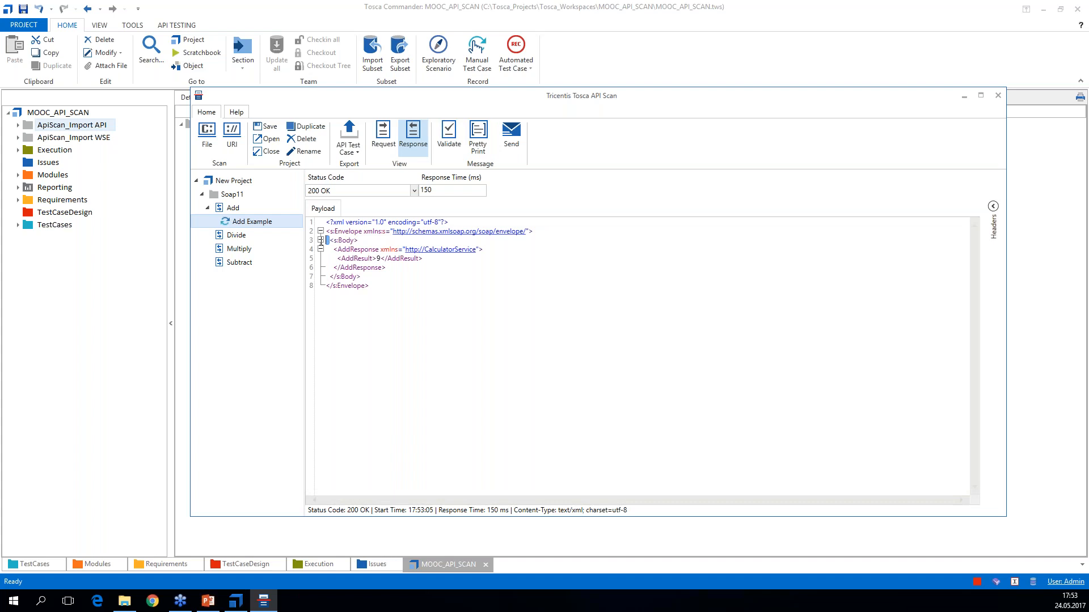
- Remove the line breaks between the response payload's XML elements and reformat the message with Pretty Print
key(BackSpace)
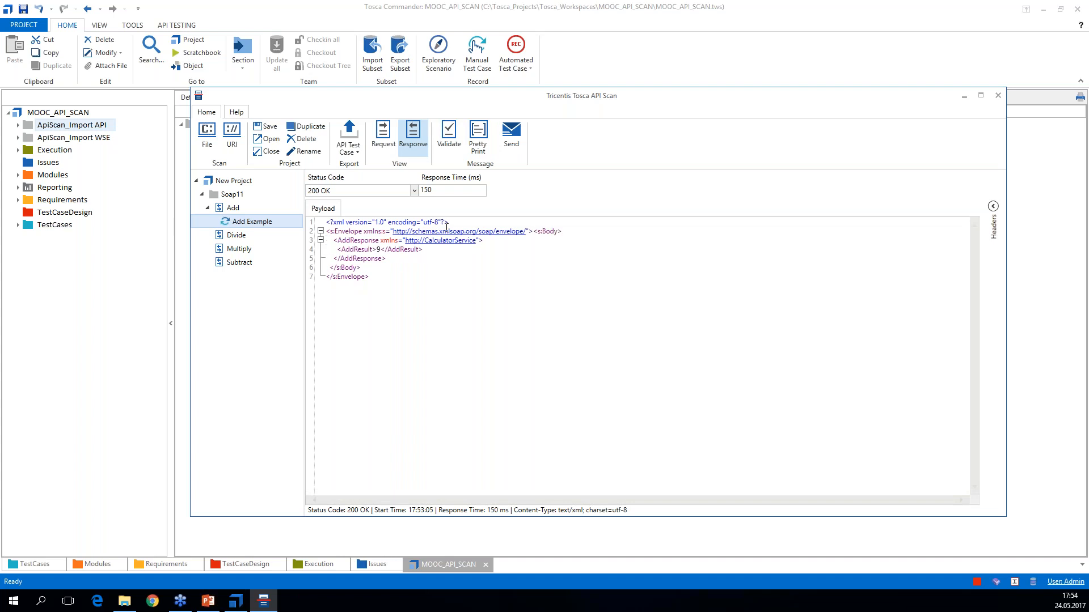
click(465, 221)
key(Delete)
click(796, 223)
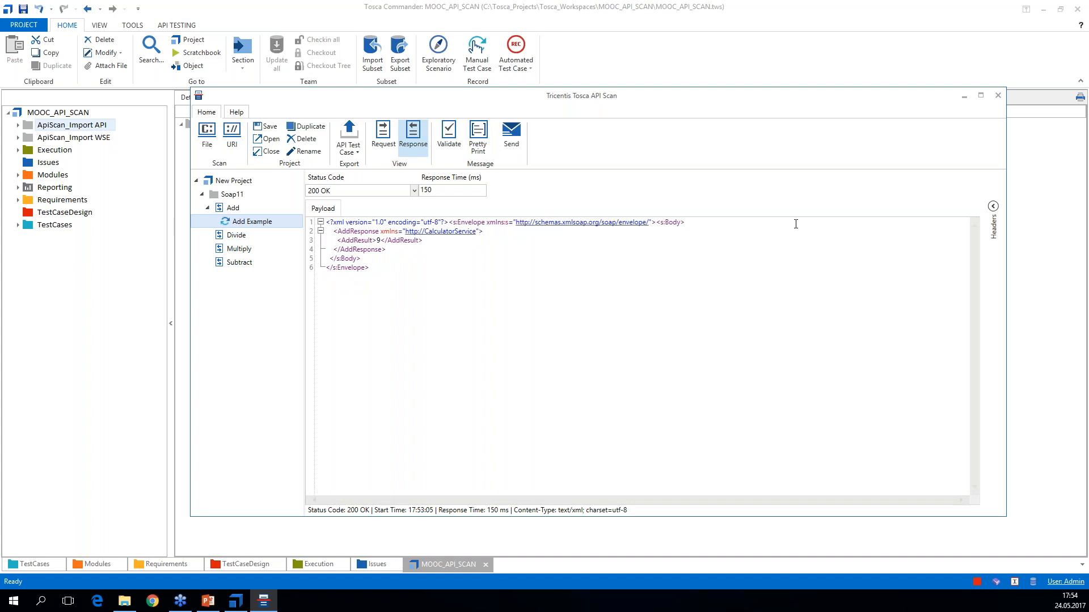
key(Delete)
key(Delete)
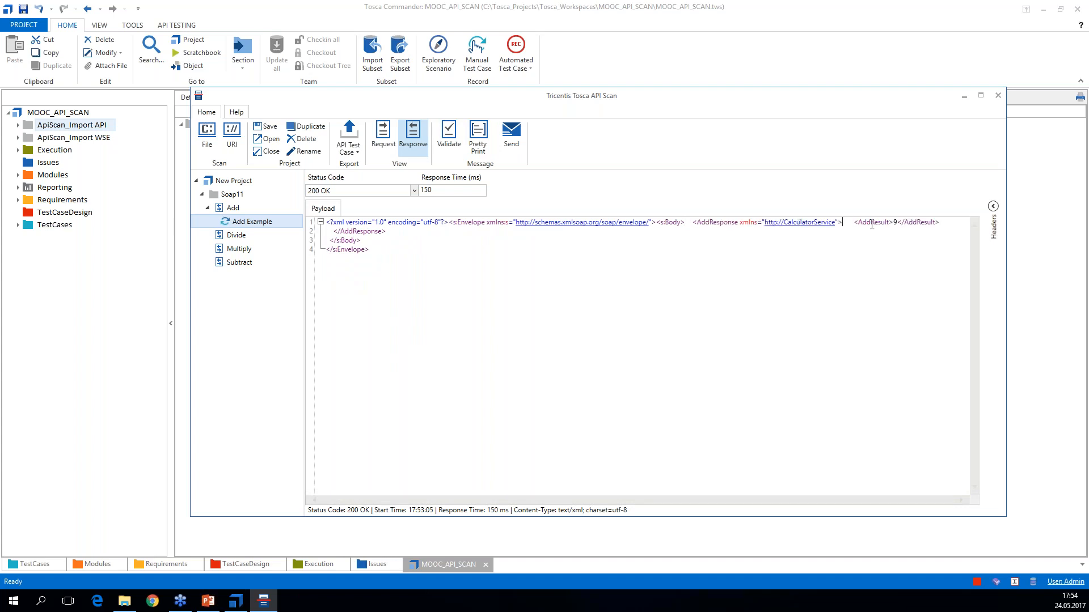
key(Delete)
key(Delete)
key(Delete)
key(Delete)
key(Delete)
key(Delete)
click(479, 146)
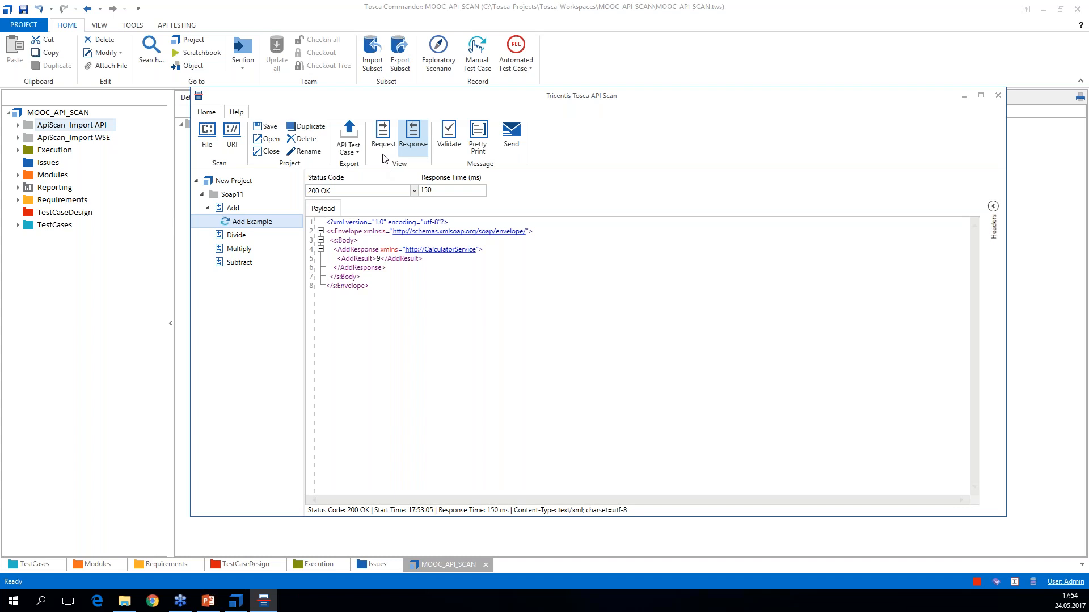
- Show the Add Example request and examine the available HTTP methods, keeping POST
click(384, 136)
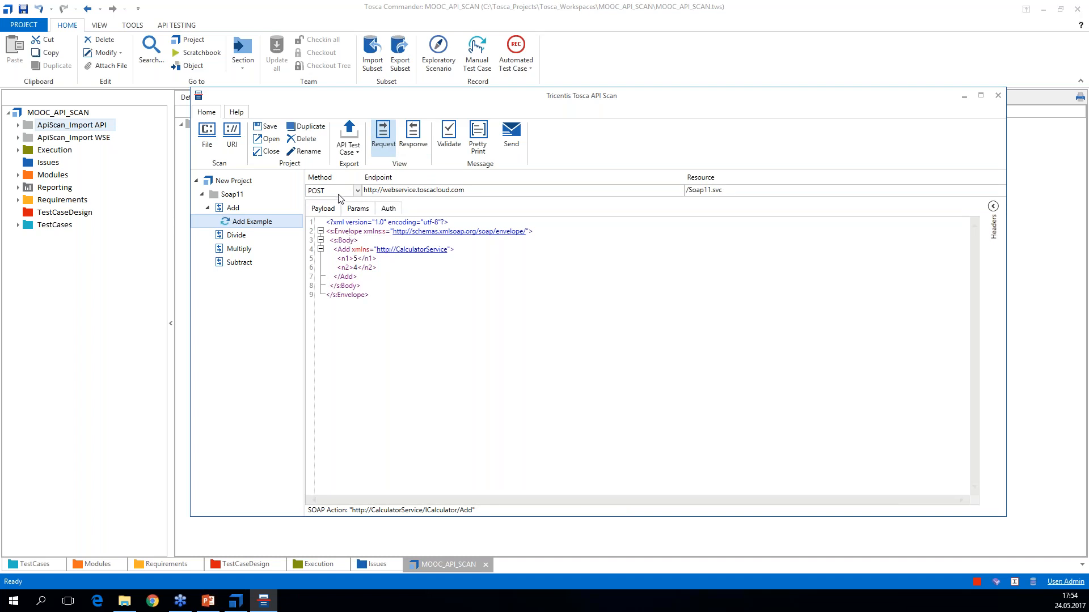
click(354, 193)
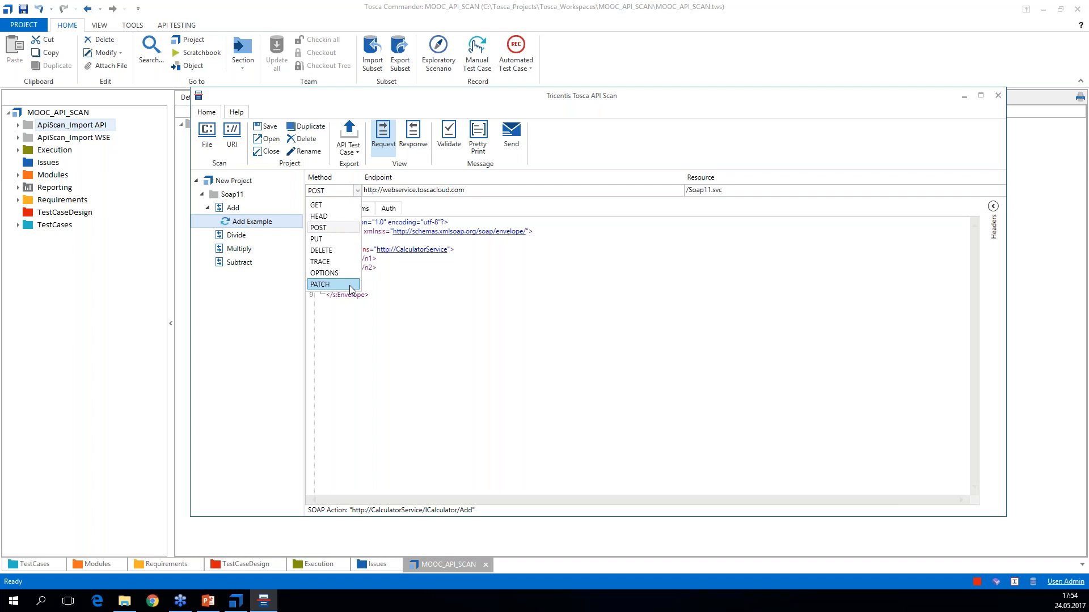
click(356, 194)
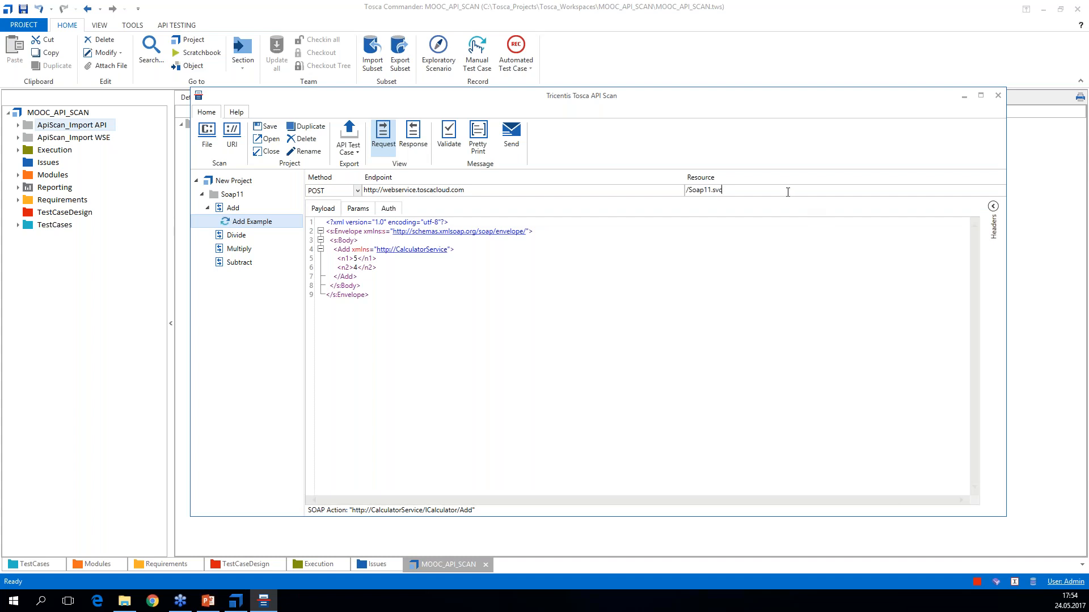
- Examine the headers of the Add Example request and its parameter table
click(993, 208)
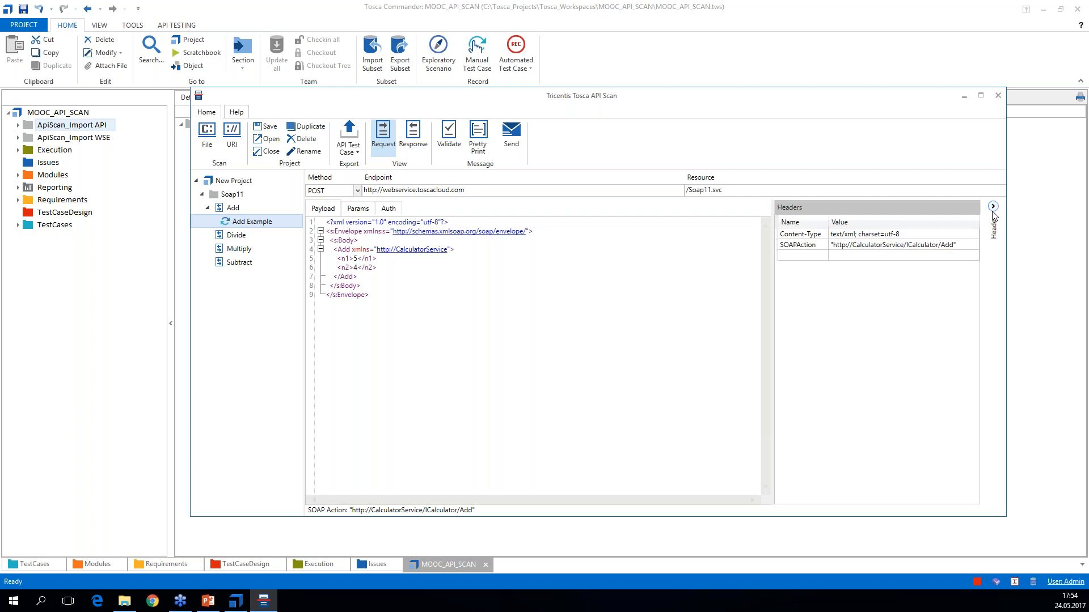
click(993, 208)
click(993, 207)
click(993, 208)
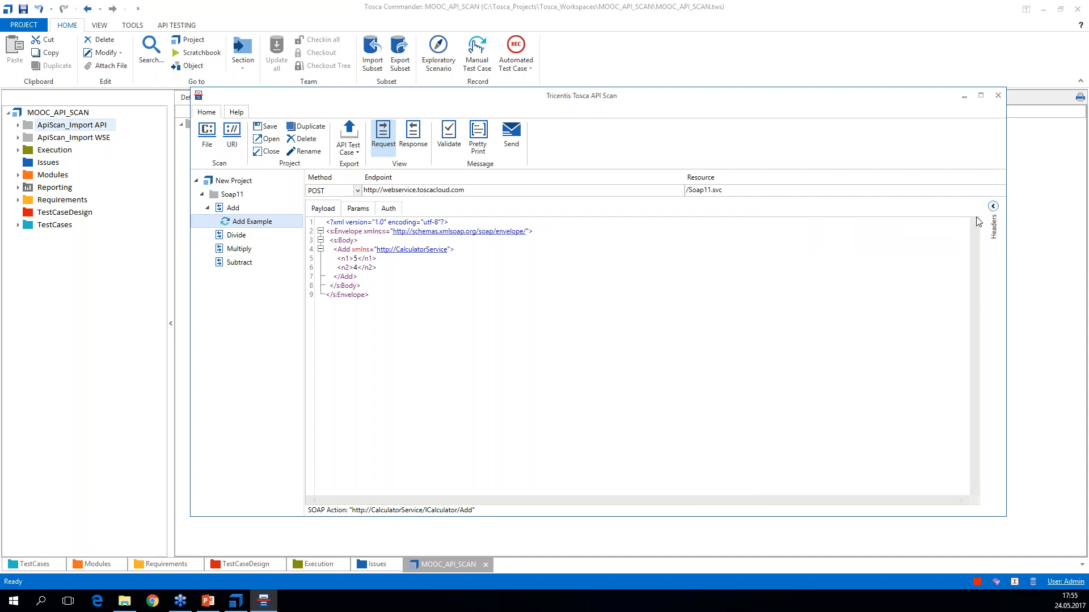
click(359, 210)
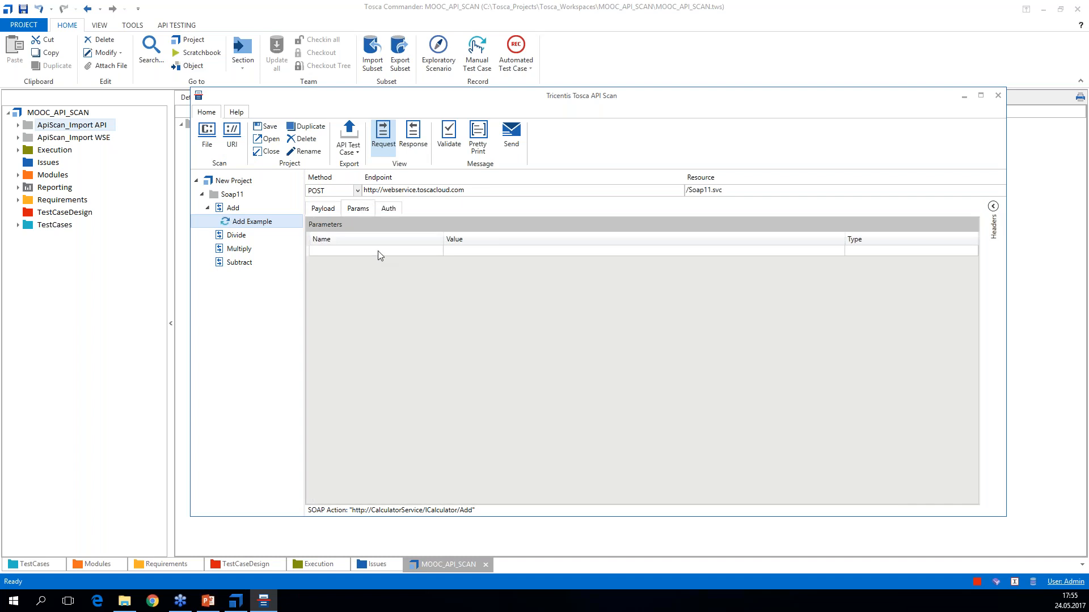
- Try adding empty rows to the Add Example request's parameter table, examine the available parameter types, and delete the rows
click(902, 255)
click(972, 255)
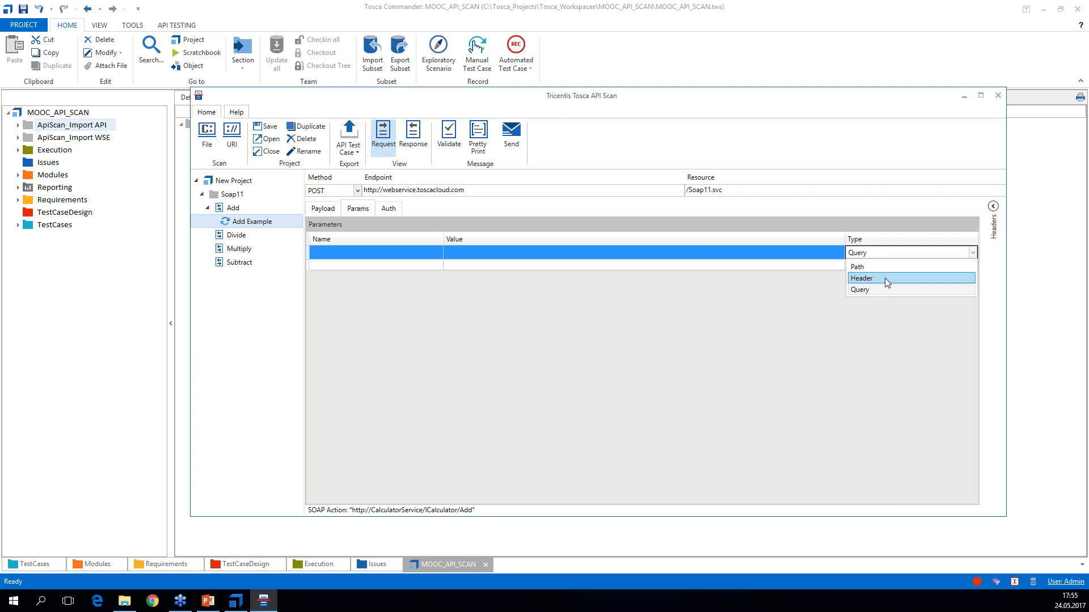
click(866, 342)
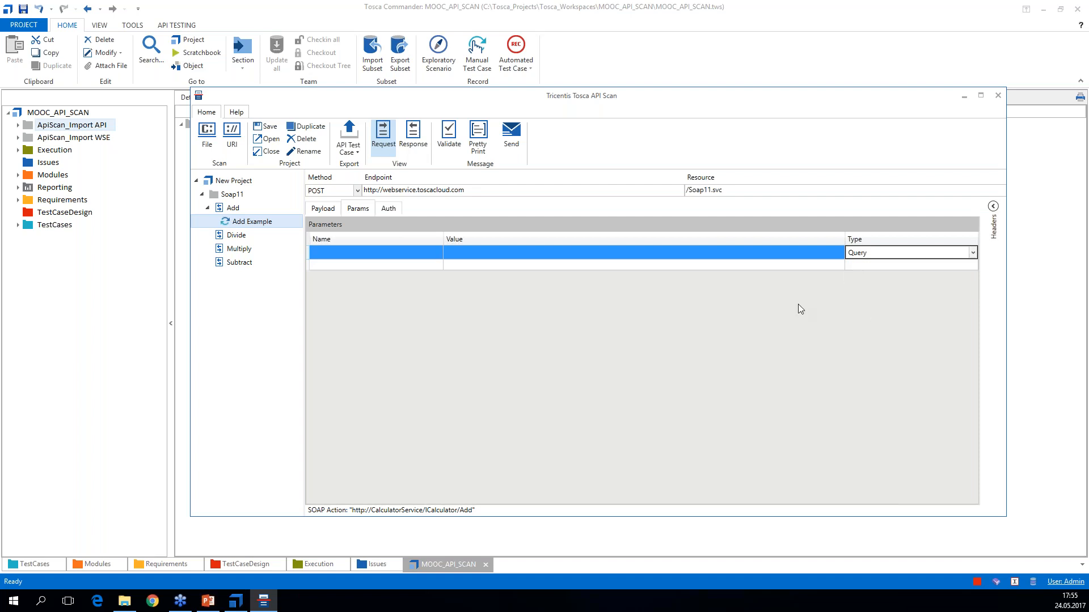
right_click(493, 253)
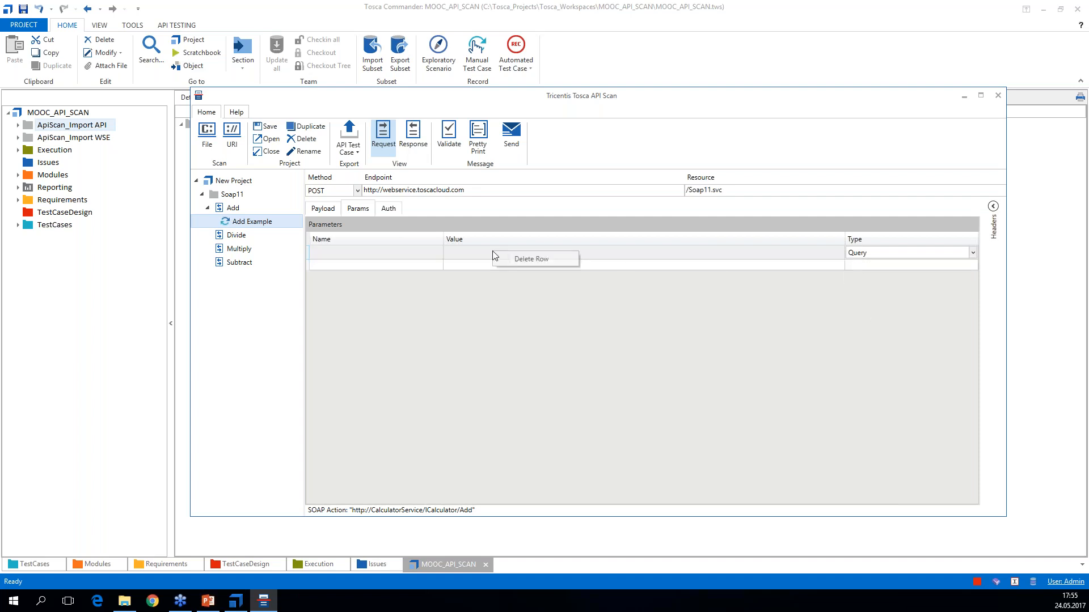
click(686, 265)
click(686, 272)
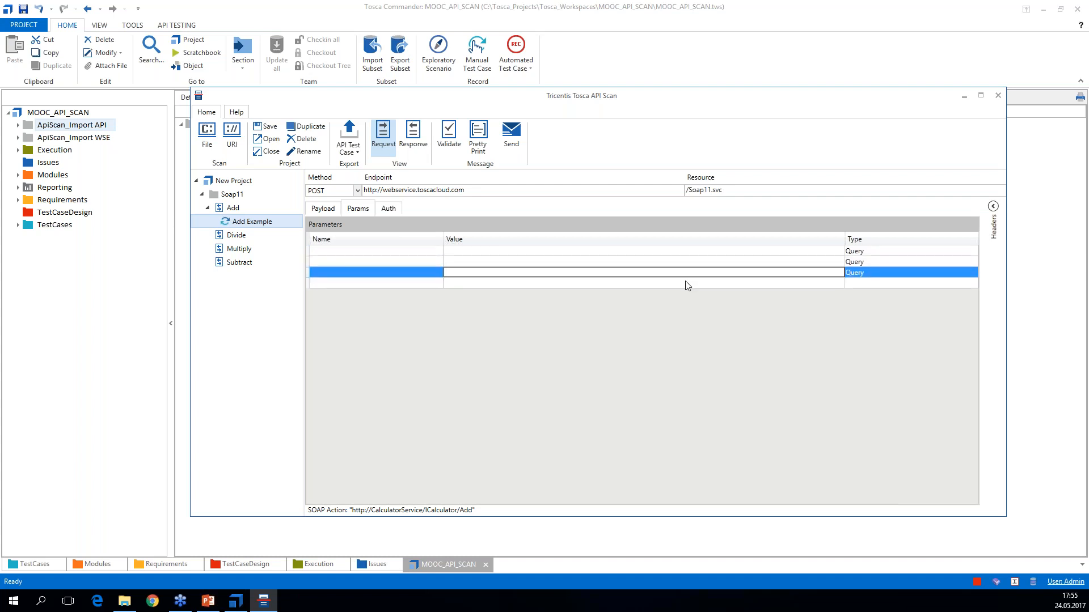
click(686, 283)
click(673, 251)
right_click(685, 278)
click(697, 280)
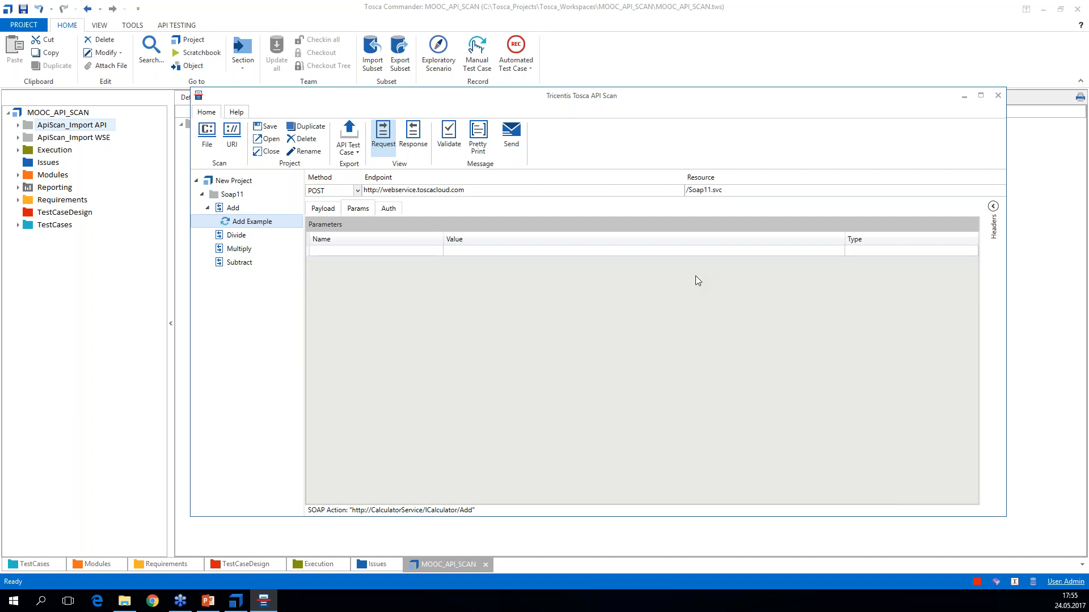
- Examine the authentication options of the Add Example request, keeping None, and return to its payload
click(389, 216)
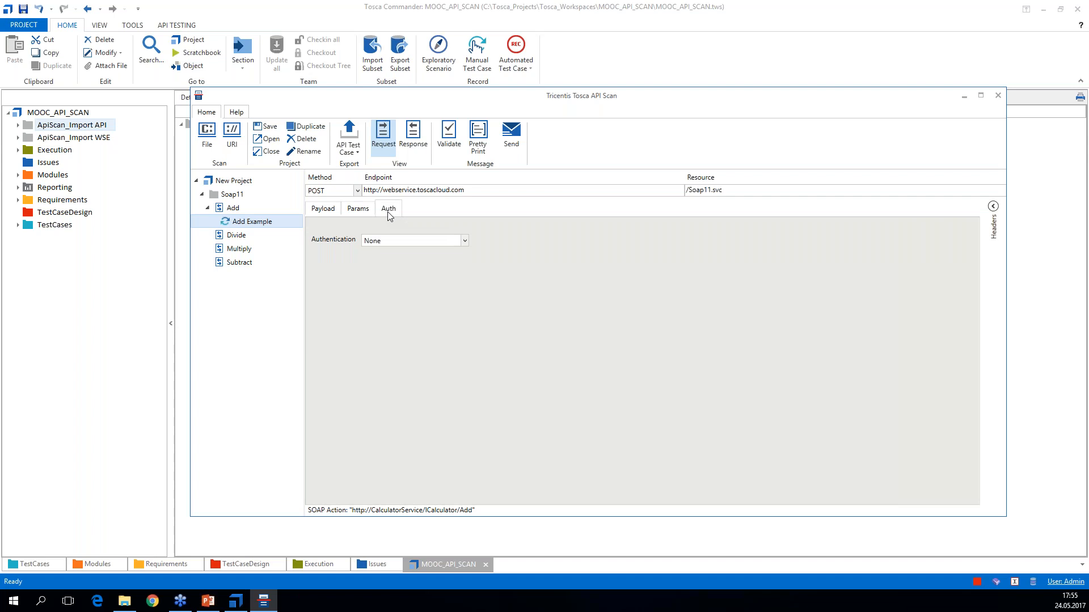
click(463, 243)
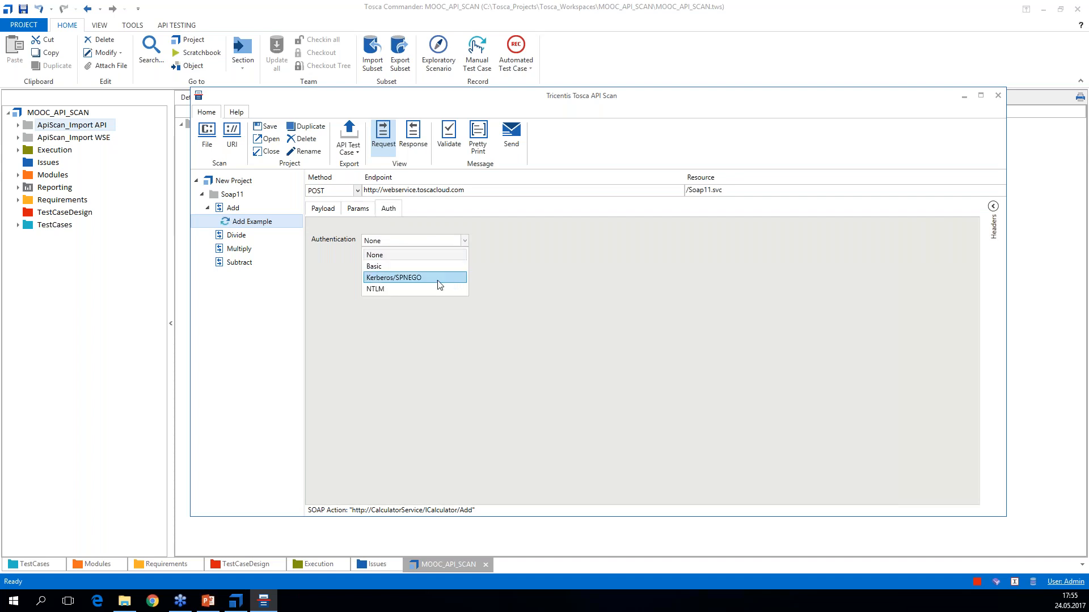
click(431, 318)
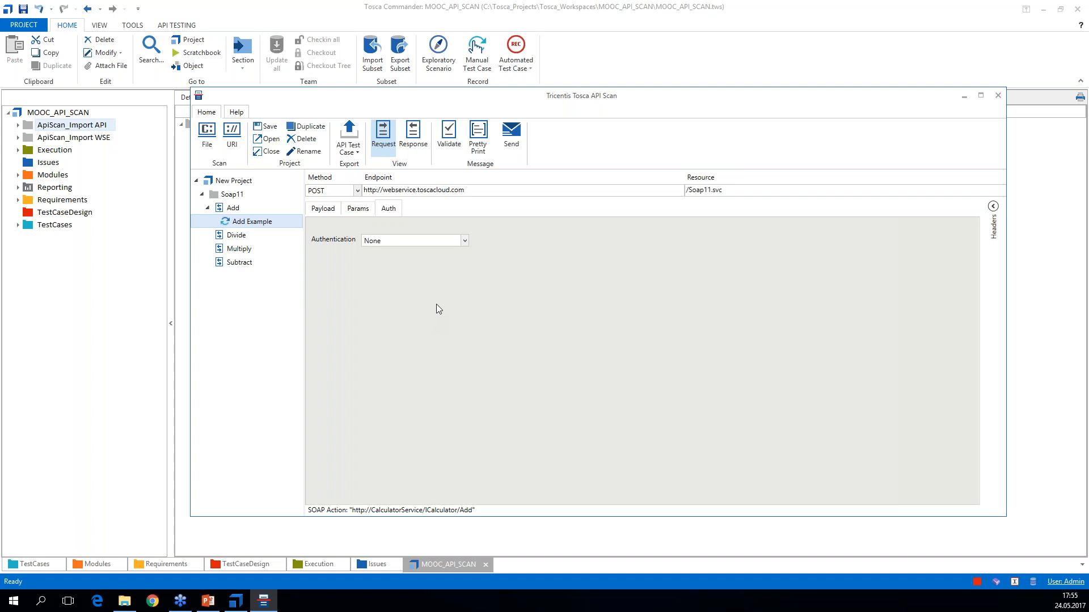
click(323, 209)
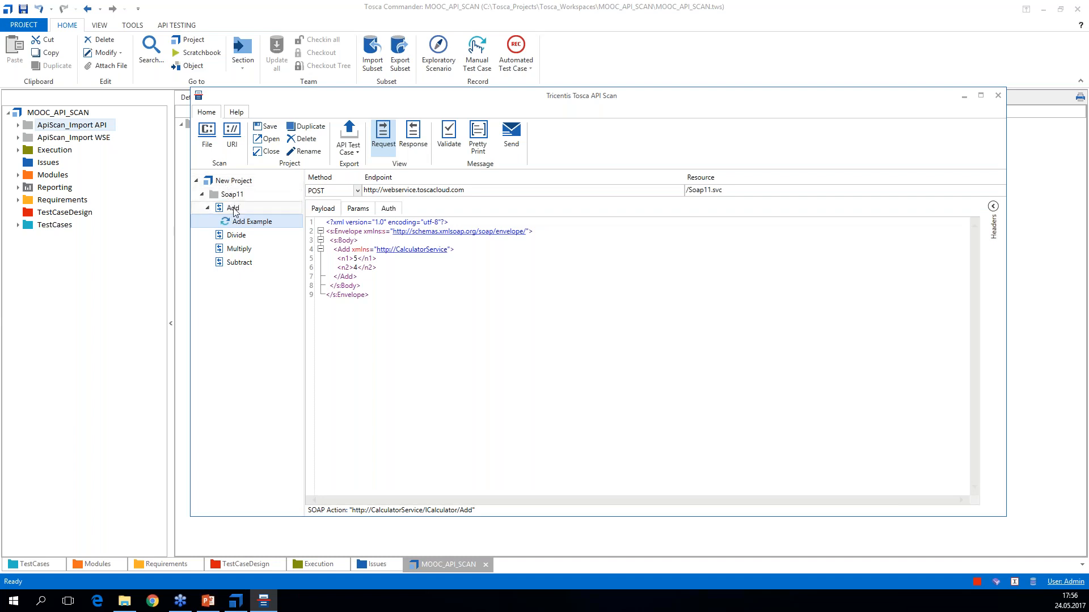
- Show the example request payloads of the Divide and Multiply operations
double_click(239, 238)
click(236, 251)
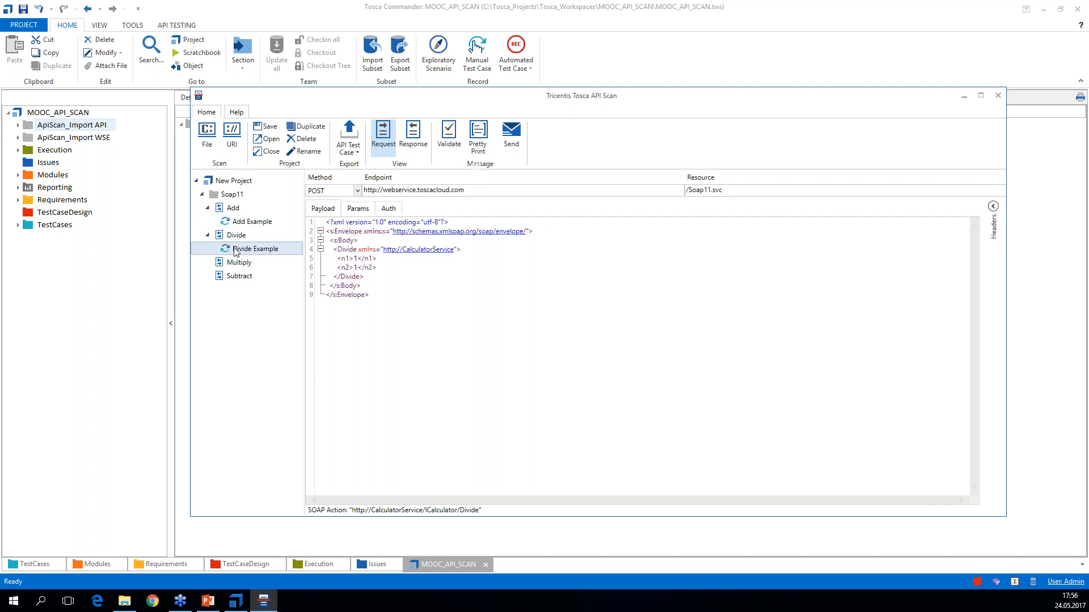
double_click(236, 263)
click(235, 277)
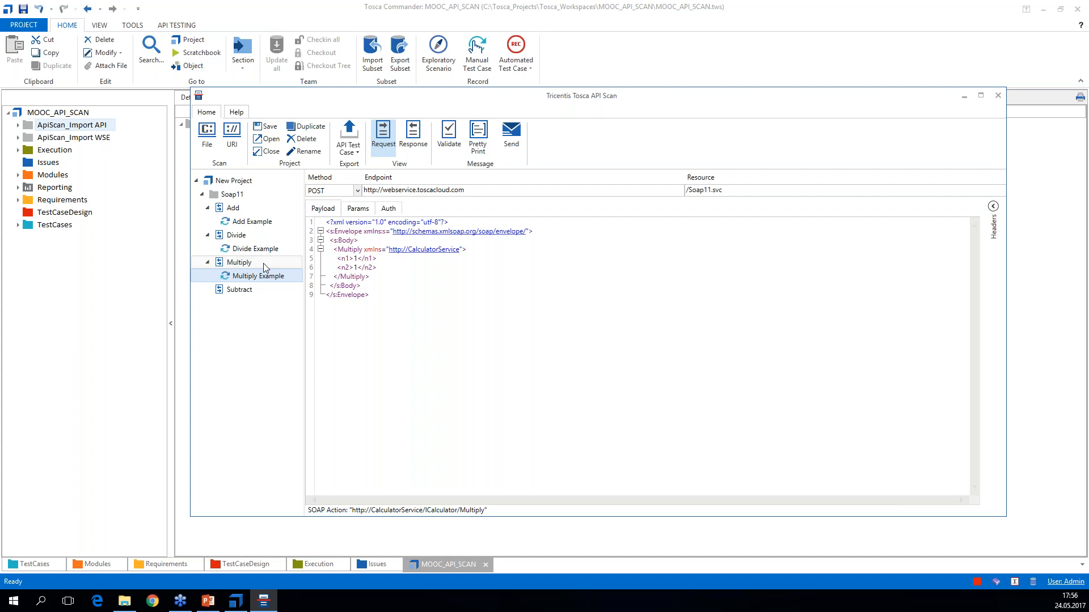
- Compare the request and response messages of Add Example, ending on the response
click(236, 222)
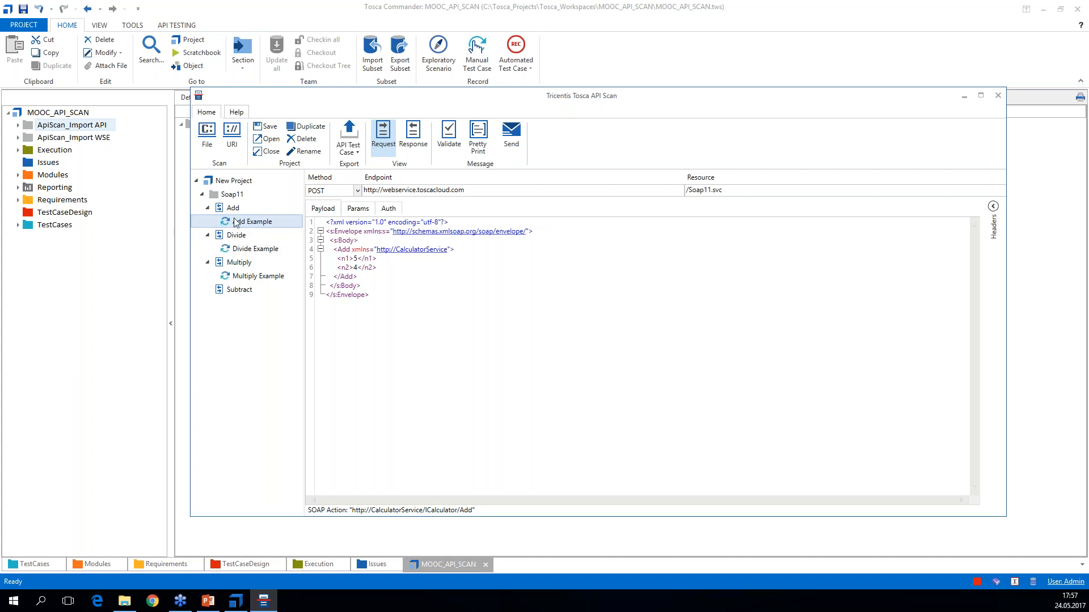
click(235, 224)
click(414, 145)
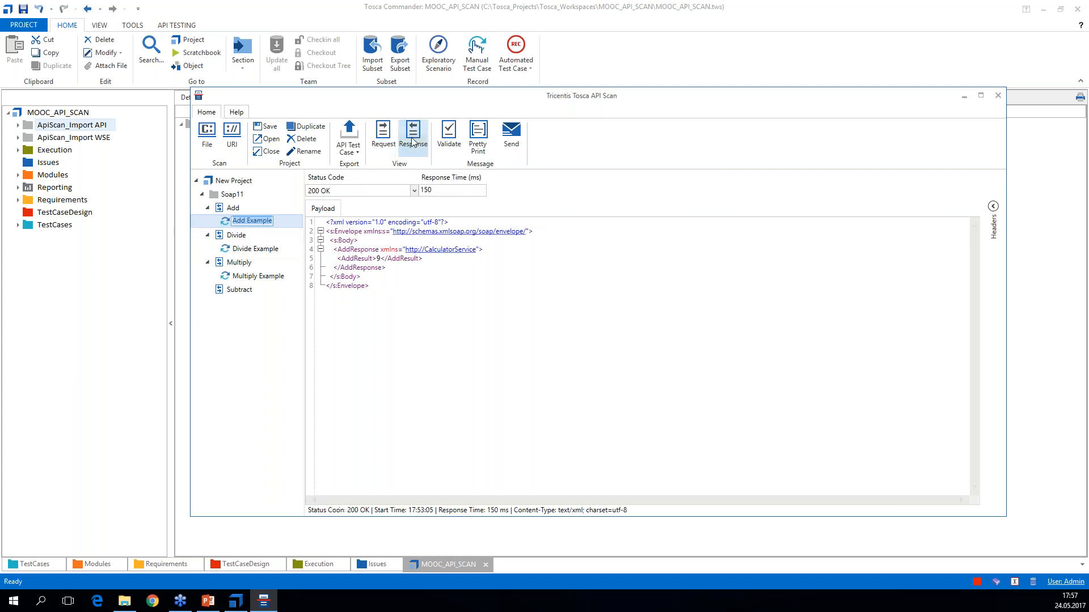
click(395, 137)
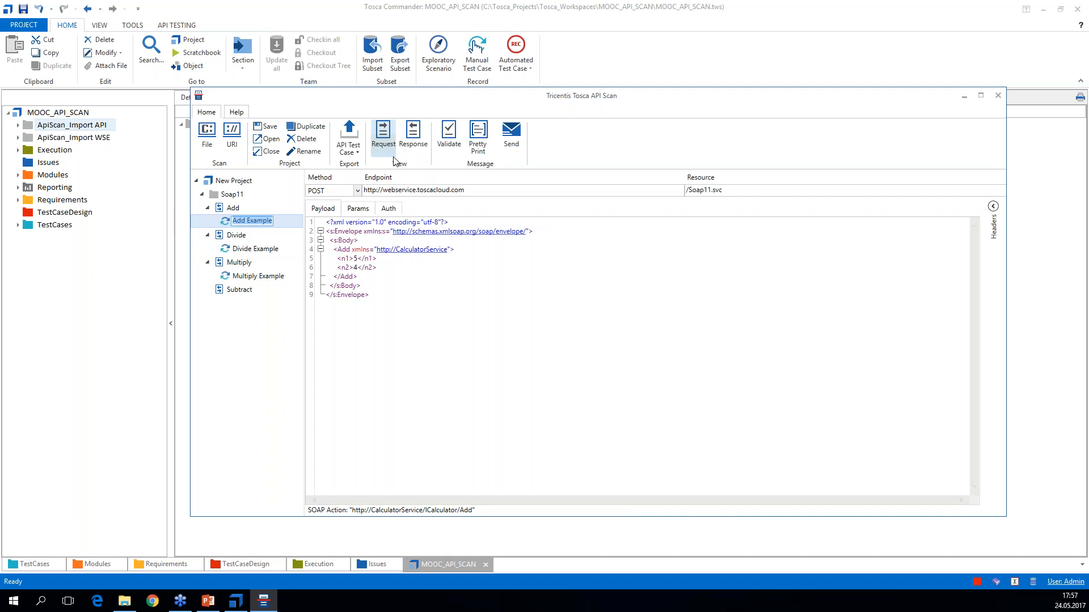
click(412, 146)
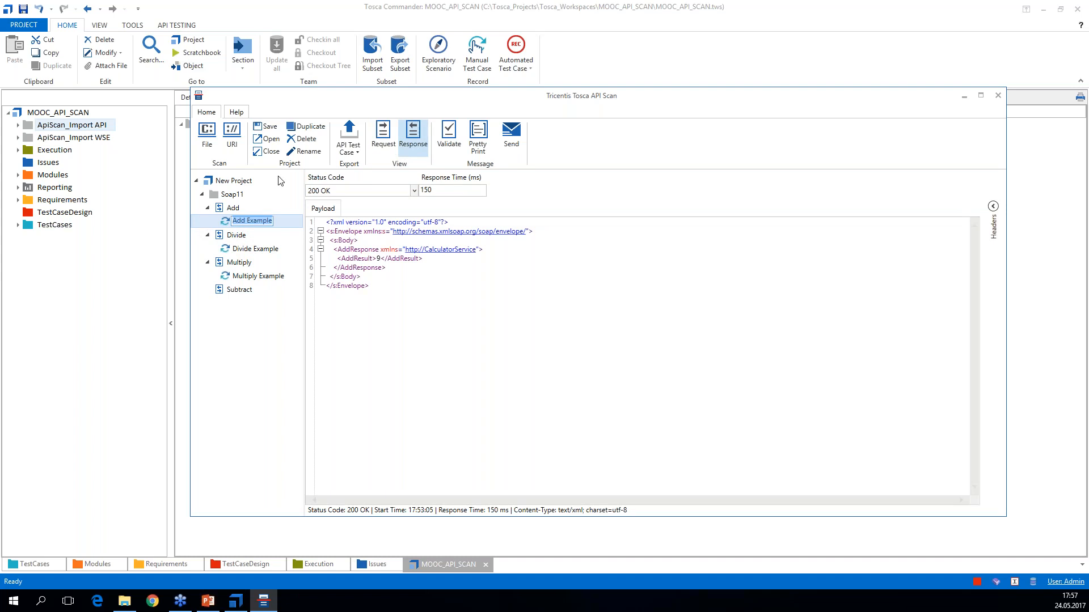
- Switch to Tosca Commander and delete the ApiScan_Import API and ApiScan_Import WSE folders
click(60, 139)
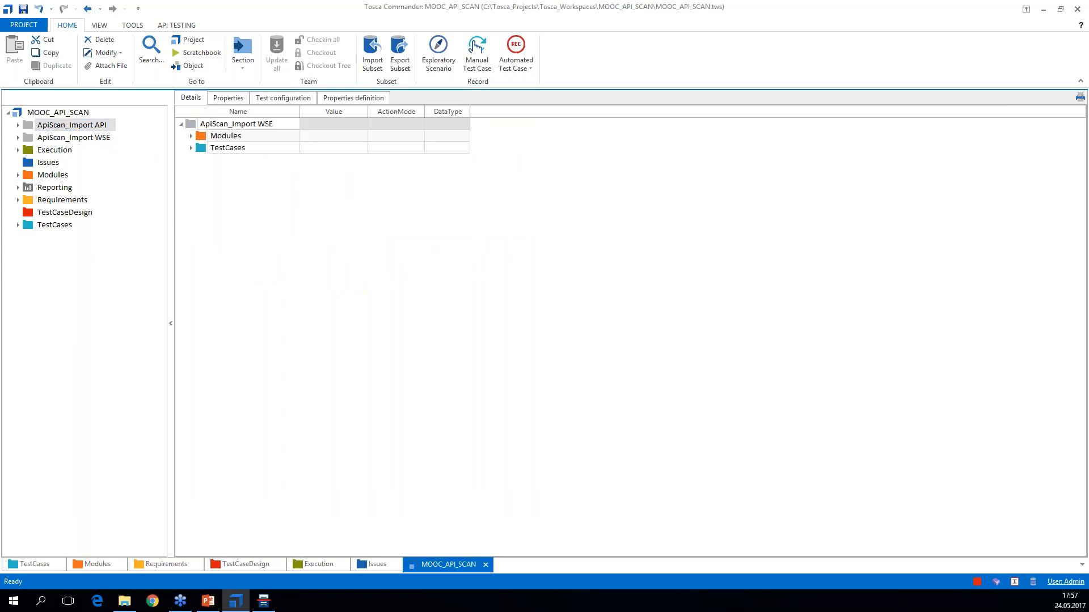
right_click(57, 139)
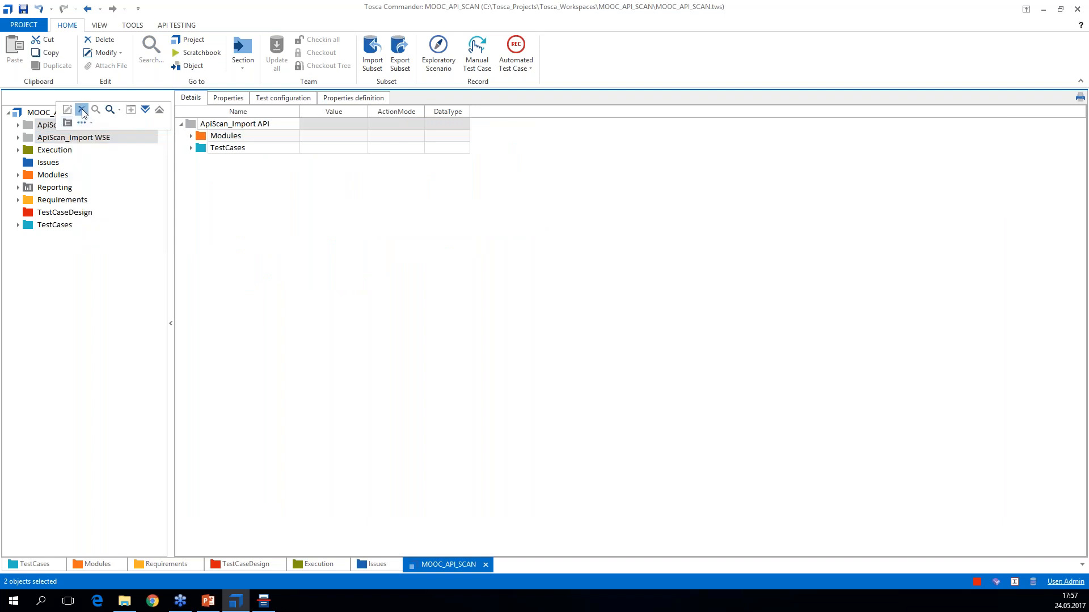
click(81, 109)
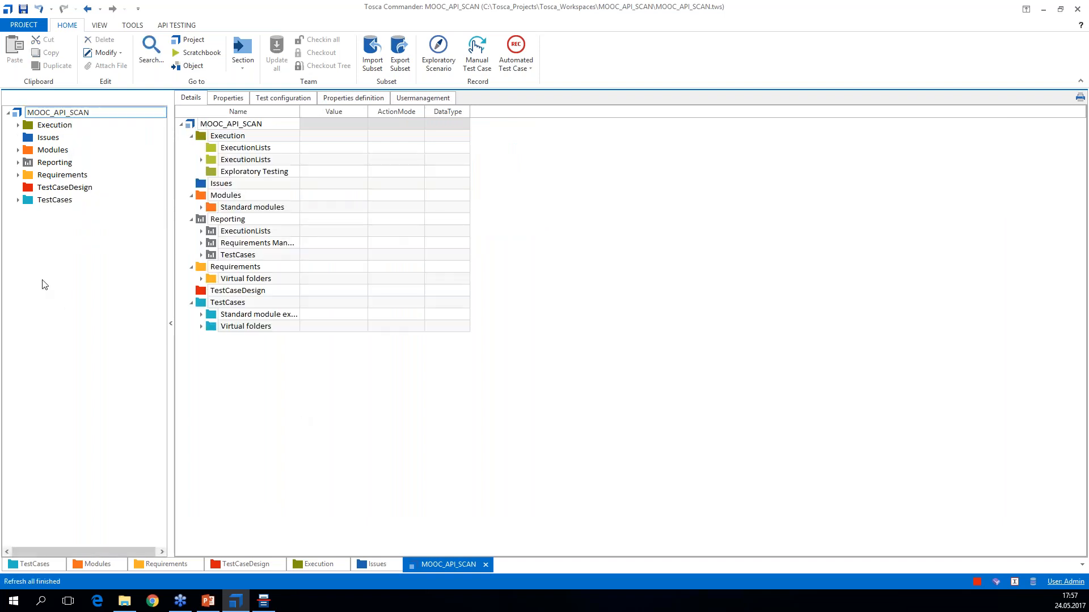
- Switch to Tosca API Scan and try to export Add Example as an API test case without selecting a component folder
click(263, 601)
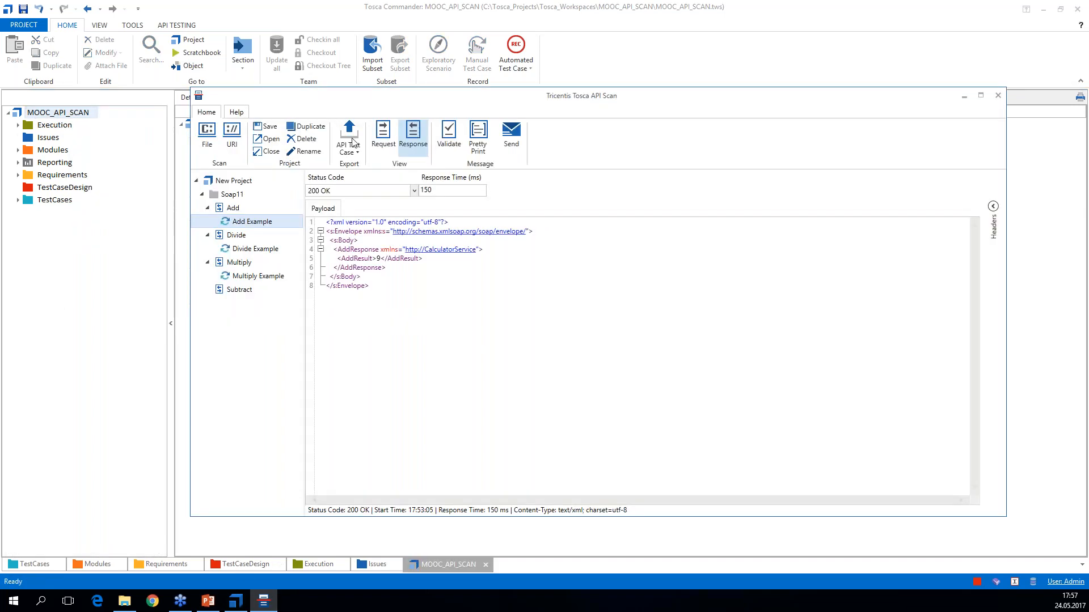
click(352, 141)
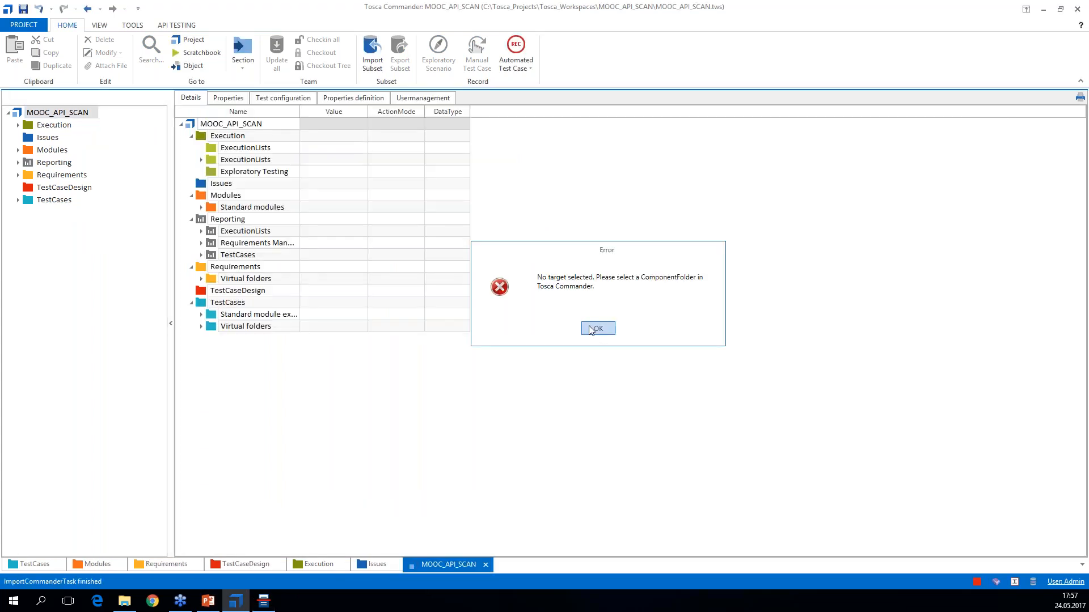
click(598, 329)
- Create a component folder directly under the MOOC_API_SCAN project in Tosca Commander
click(79, 112)
right_click(82, 113)
click(81, 101)
click(72, 114)
- Export Add Example from Tosca API Scan as an API test case into the new component folder and expand the imported structure
click(66, 129)
click(264, 601)
click(351, 130)
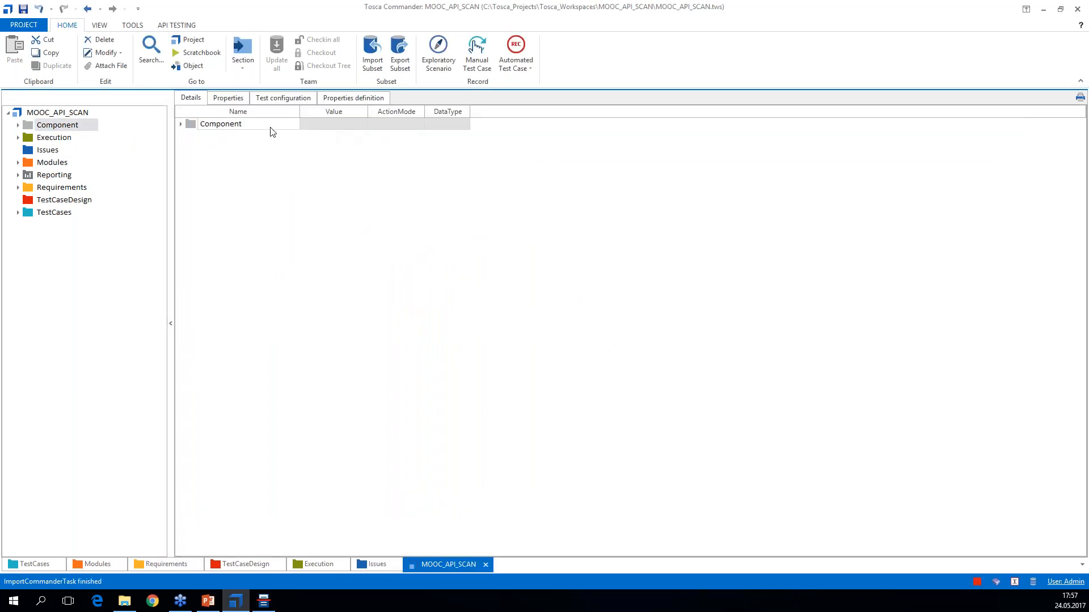
click(180, 124)
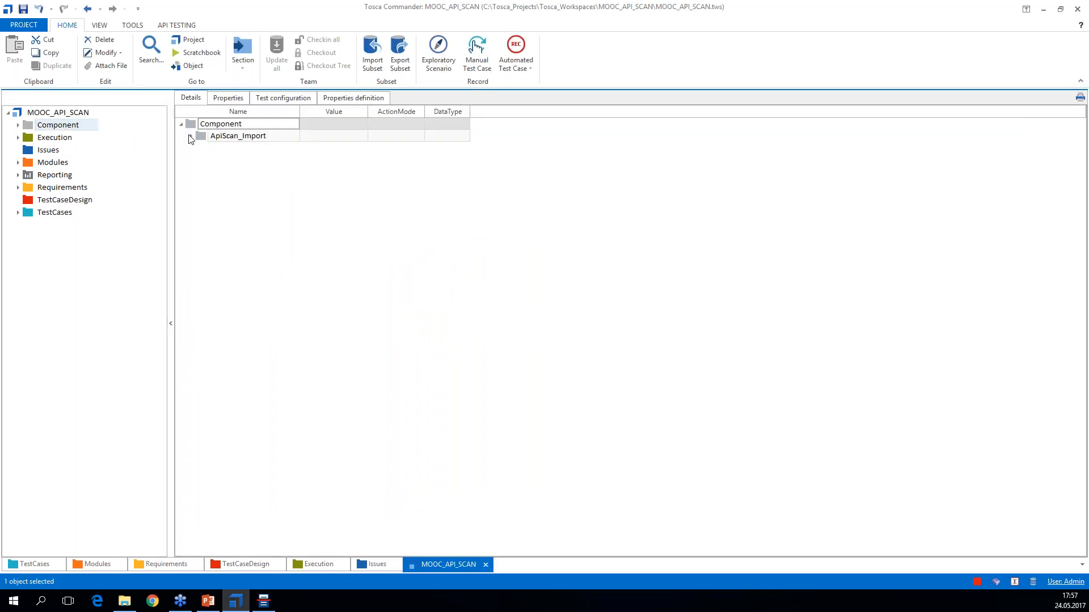
click(191, 136)
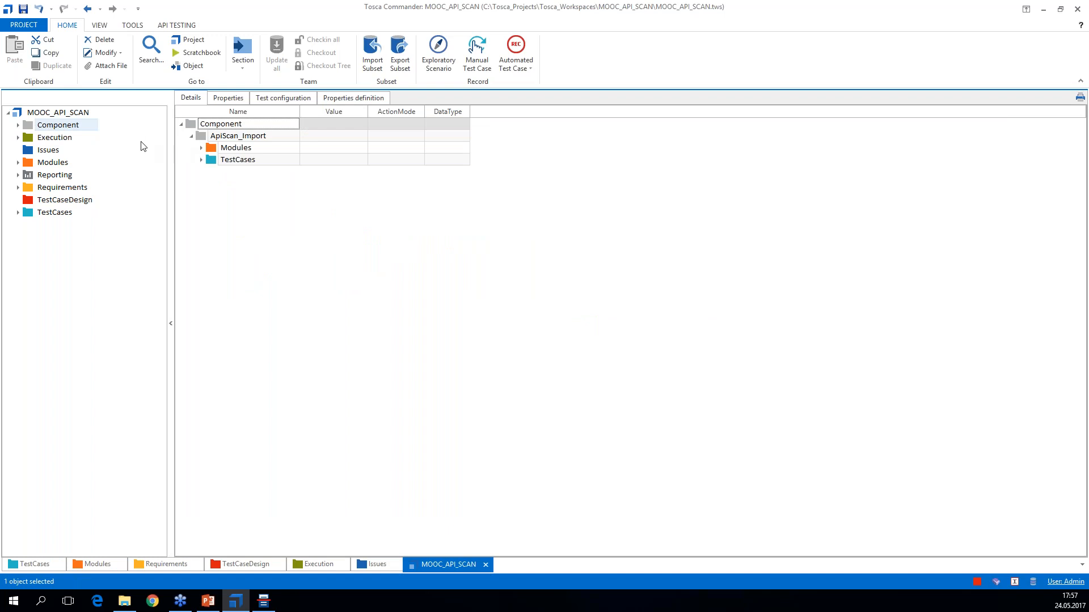
- Open the Add Example Request module from the imported Modules folder
double_click(211, 148)
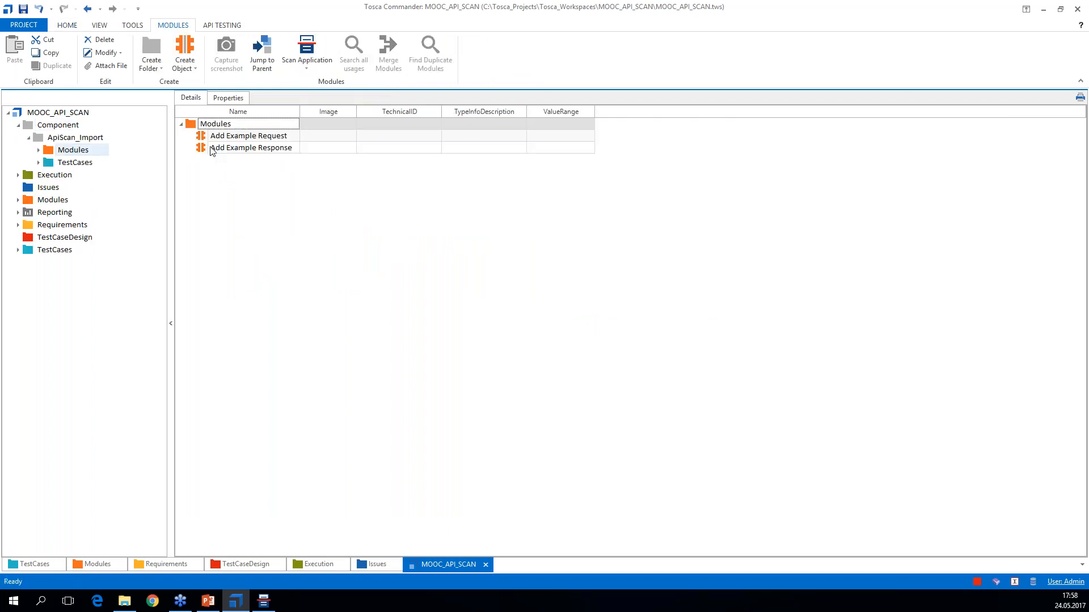
click(203, 137)
double_click(204, 138)
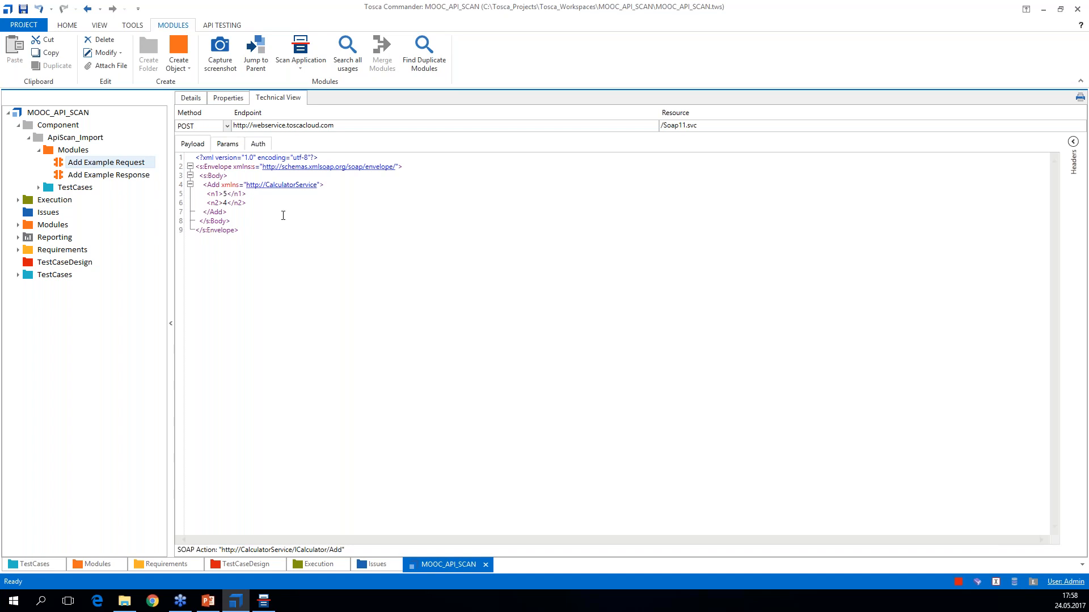
- Add the n1 and n2 elements of the request payload as business parameters
click(230, 195)
drag(244, 195, 207, 193)
click(206, 26)
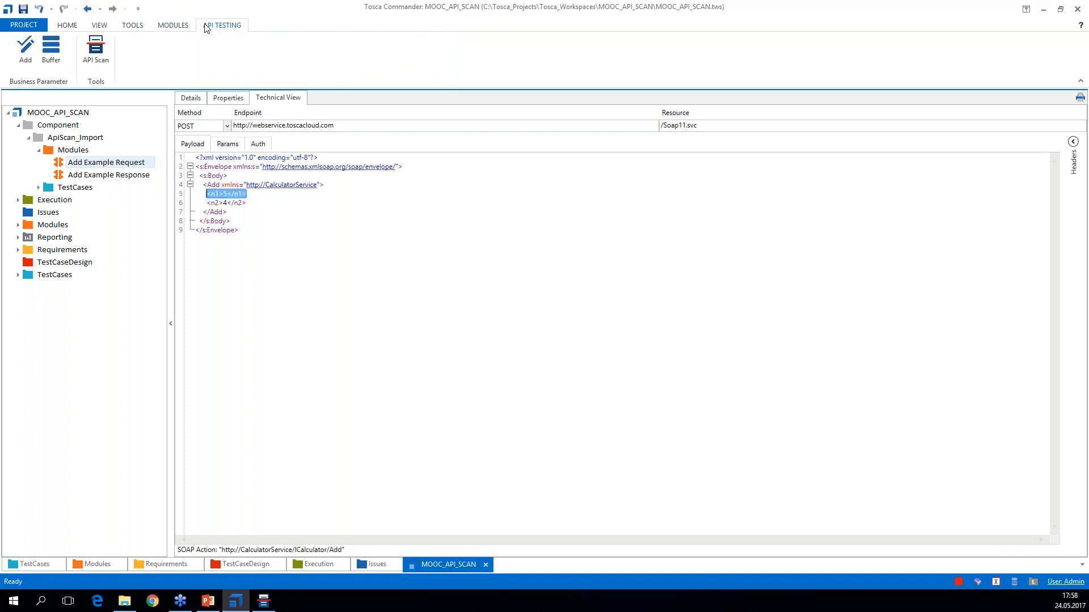
click(26, 59)
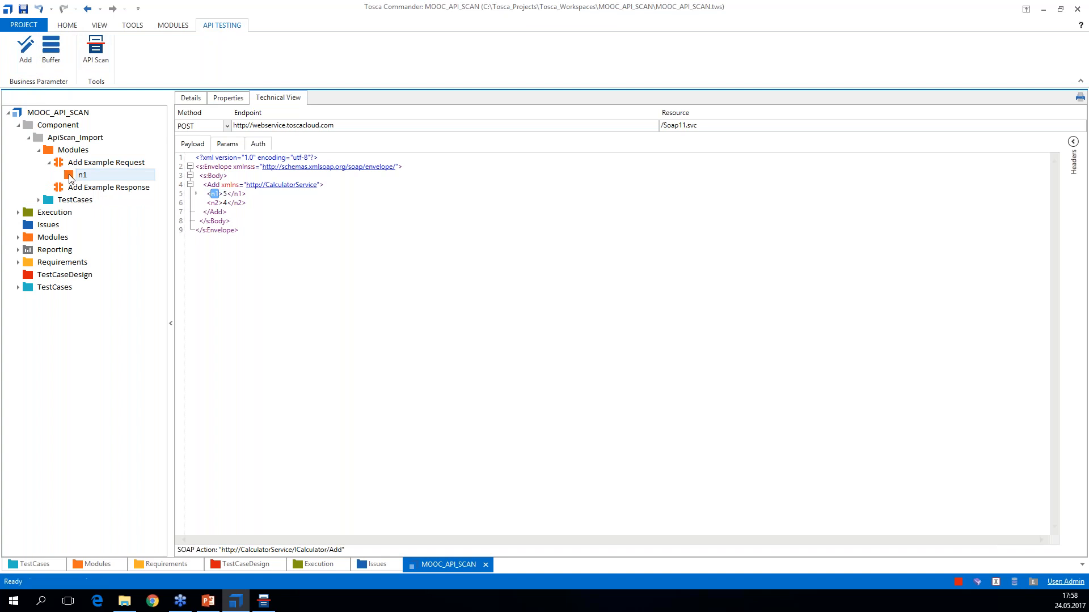
drag(246, 203, 210, 202)
click(25, 48)
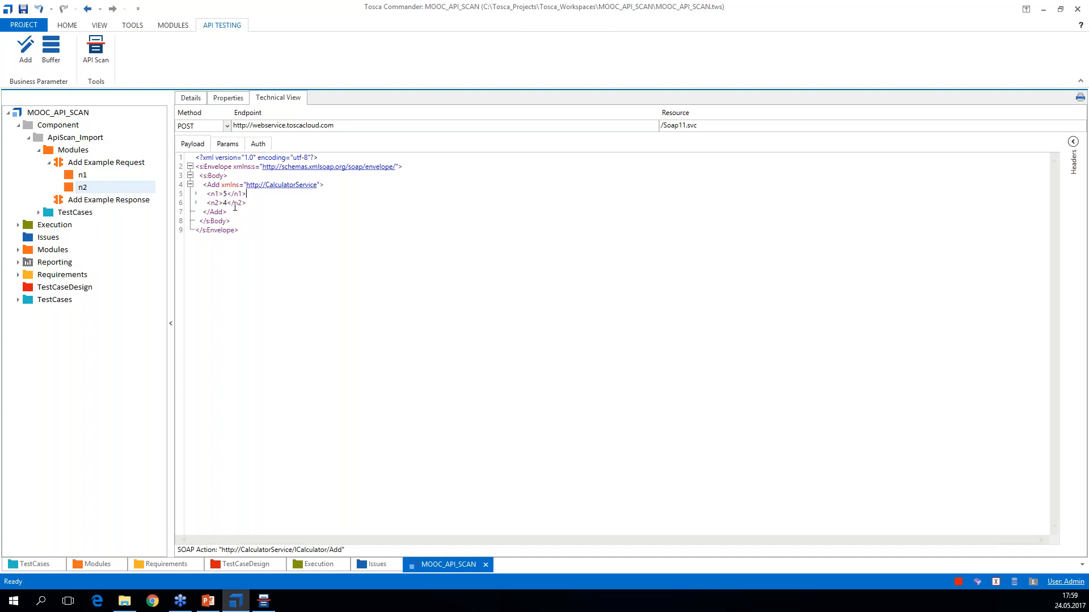
- Add the status code and response time of the Add Example Response module as business parameters
click(93, 202)
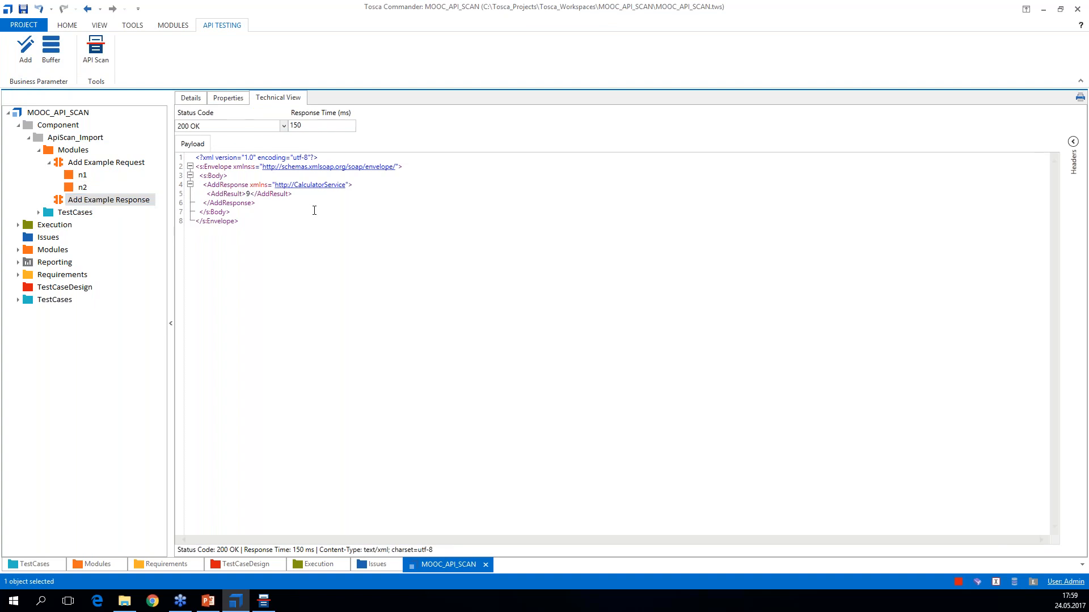
click(214, 127)
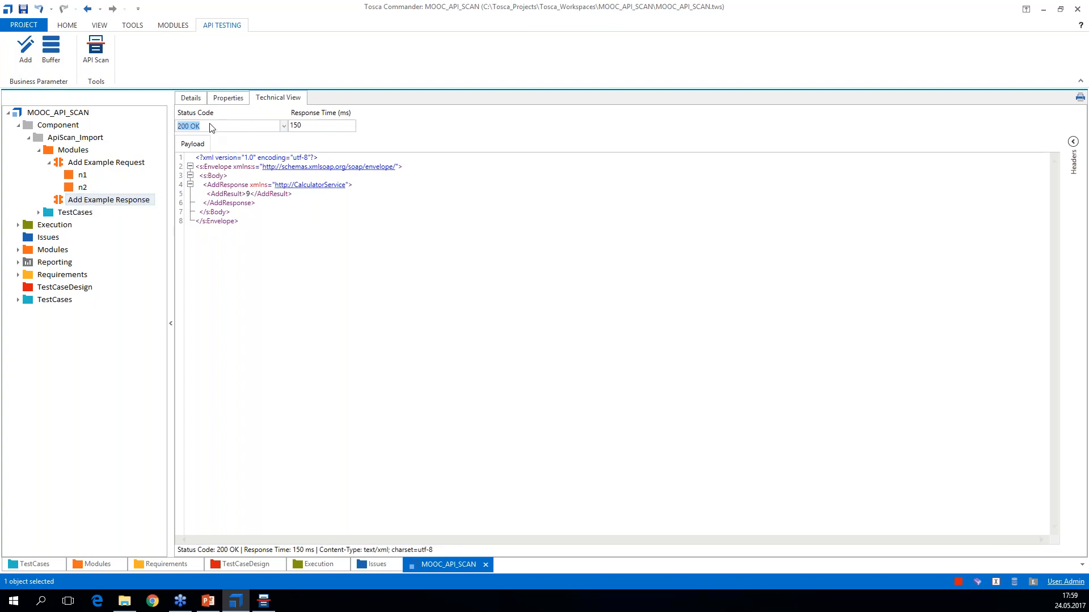
click(22, 50)
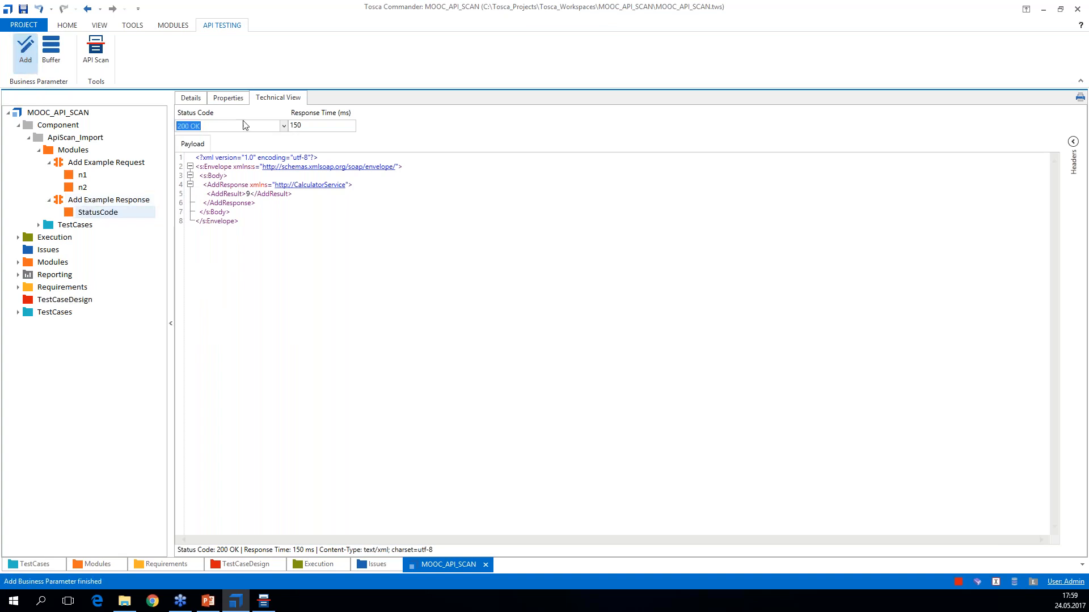
click(350, 124)
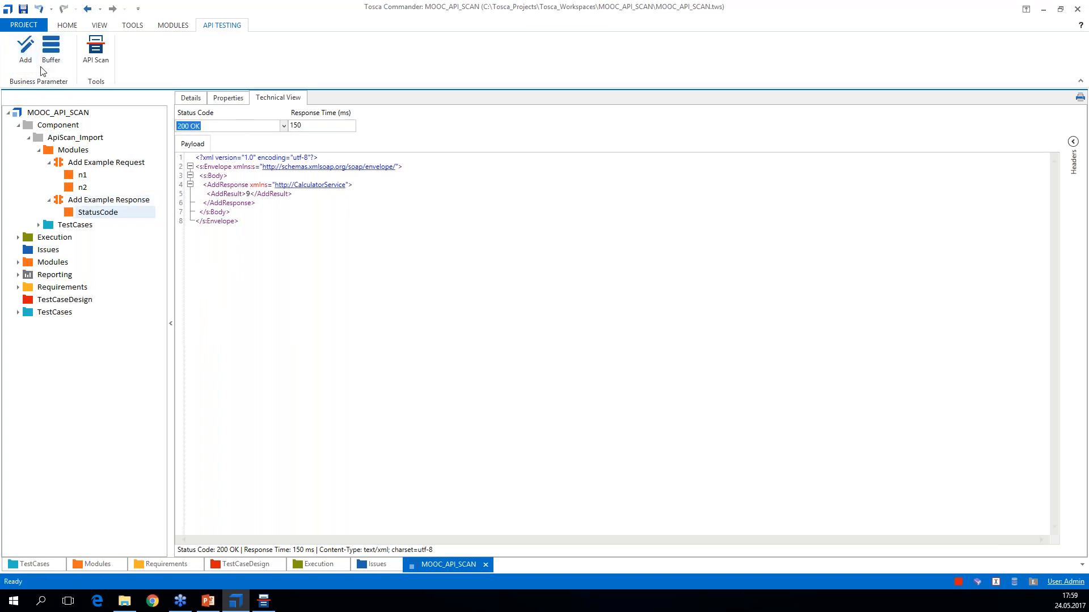
click(25, 50)
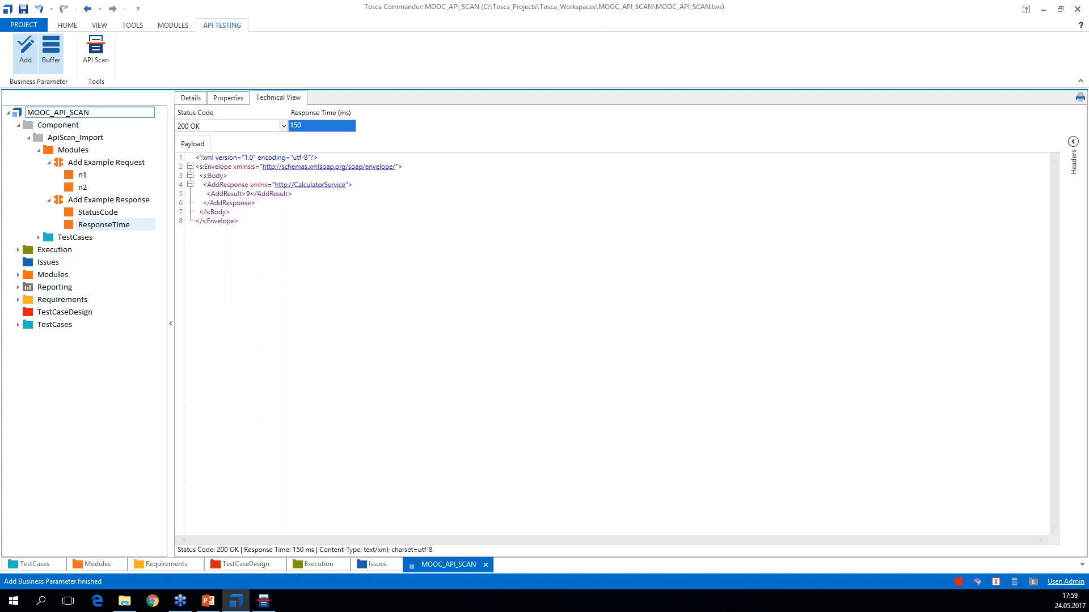
- Add the AddResult element of the Add Example Response payload as a business parameter
double_click(259, 192)
click(26, 49)
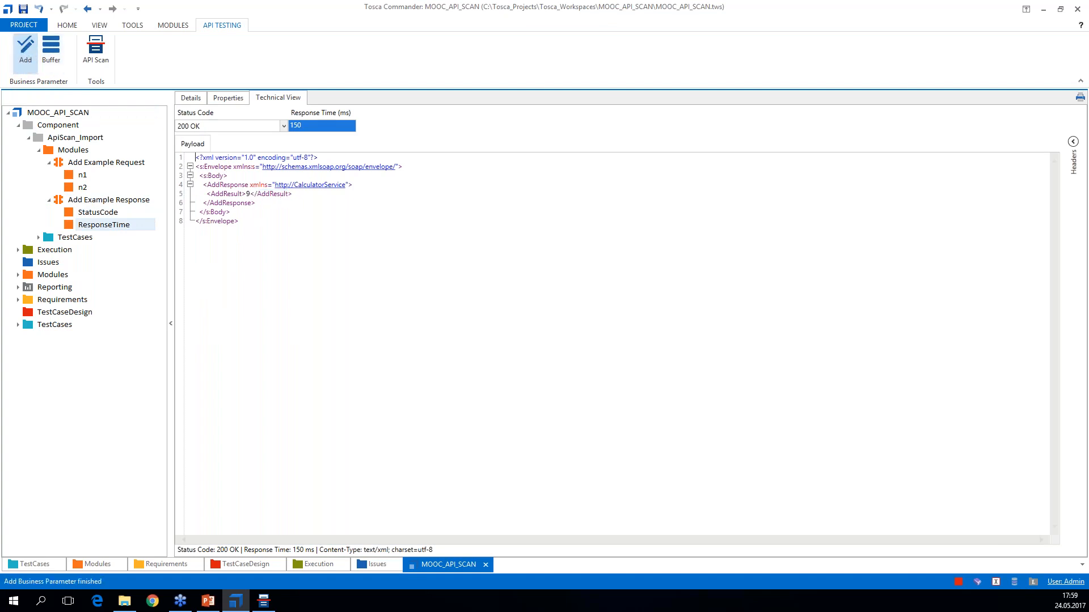
double_click(225, 193)
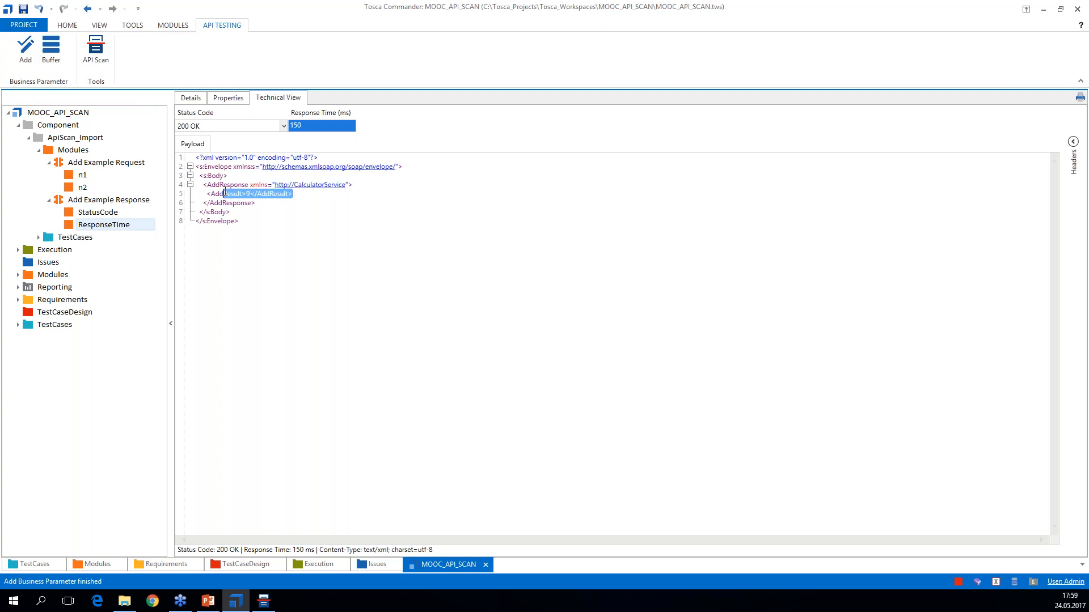
click(25, 49)
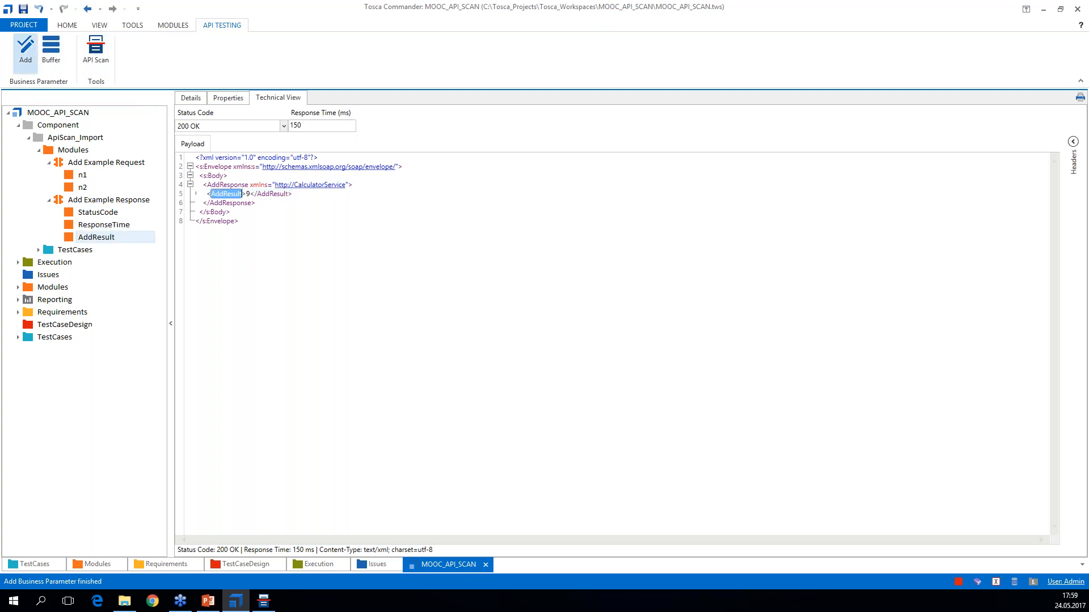
- Move the AddResult parameter above StatusCode in the Add Example Response module and check the reordered parameters
click(83, 226)
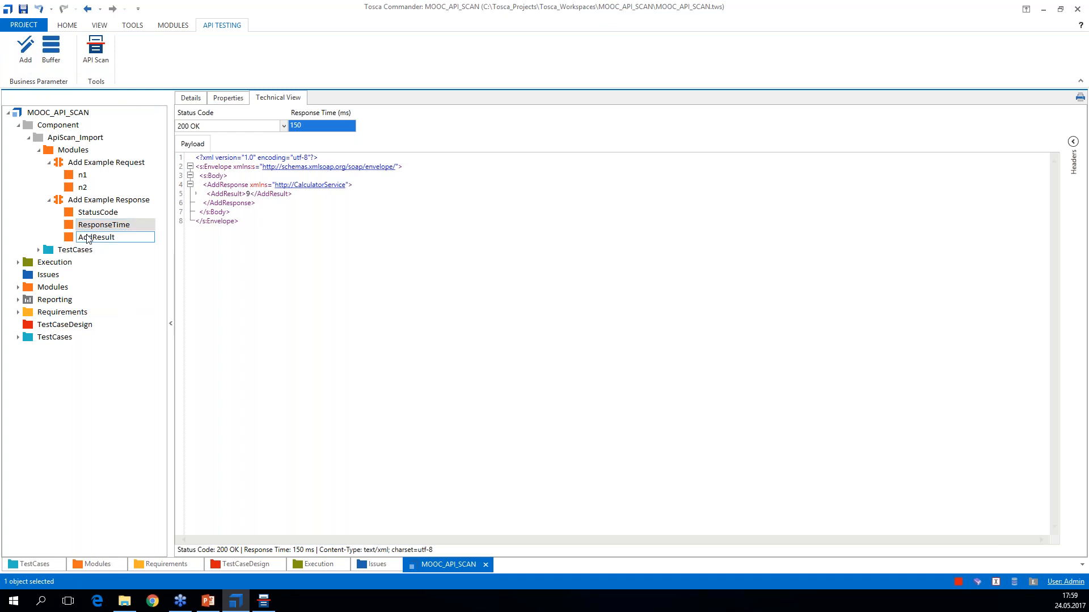
click(88, 238)
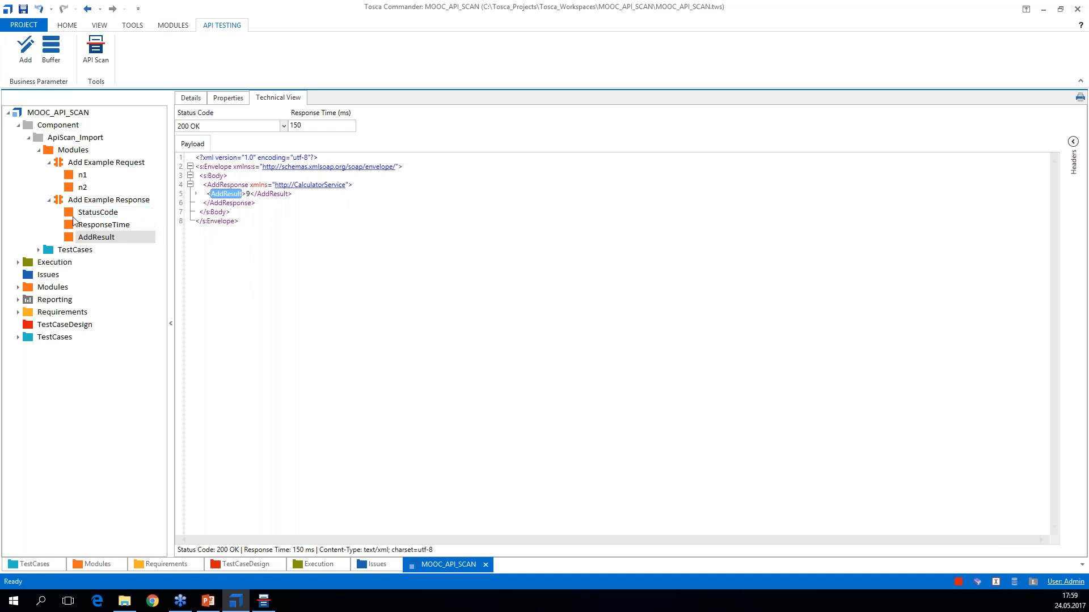
drag(69, 238, 91, 210)
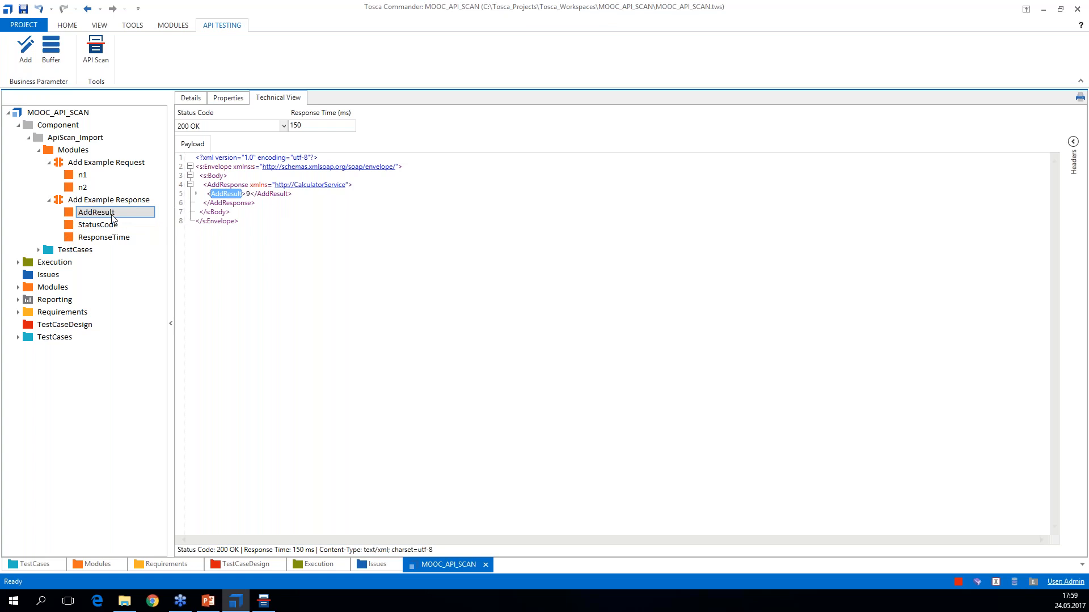
click(105, 226)
click(103, 237)
click(99, 214)
click(100, 224)
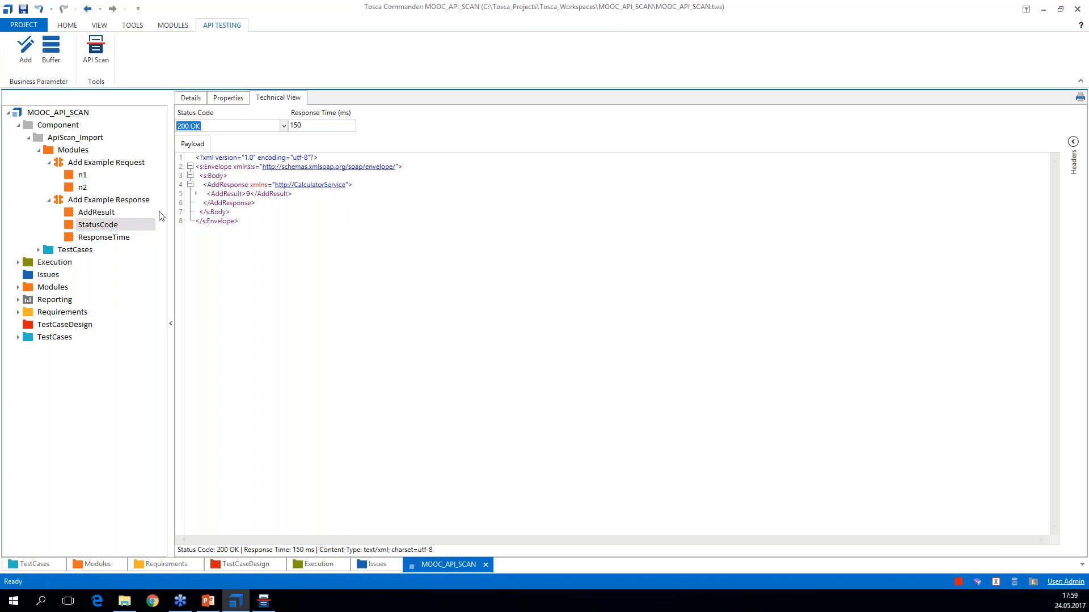
- Move n2 above n1 in the Add Example Request module and restore the original order
click(83, 188)
drag(68, 189, 73, 174)
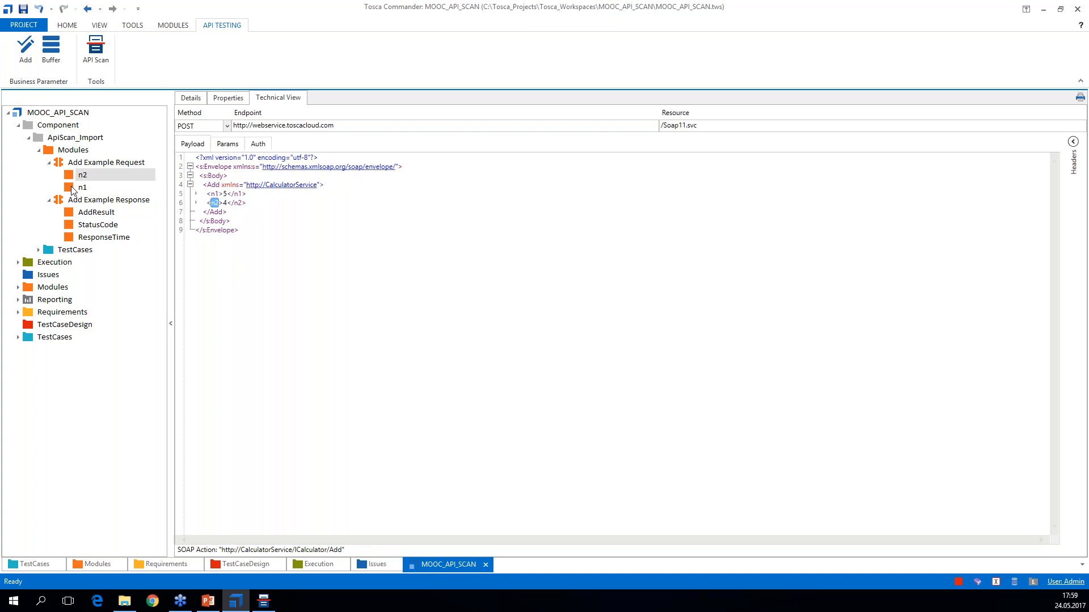
drag(72, 189, 78, 175)
- Rename the request parameters n1 and n2 as Value 1 and Value 2
click(86, 179)
text(Value 1)
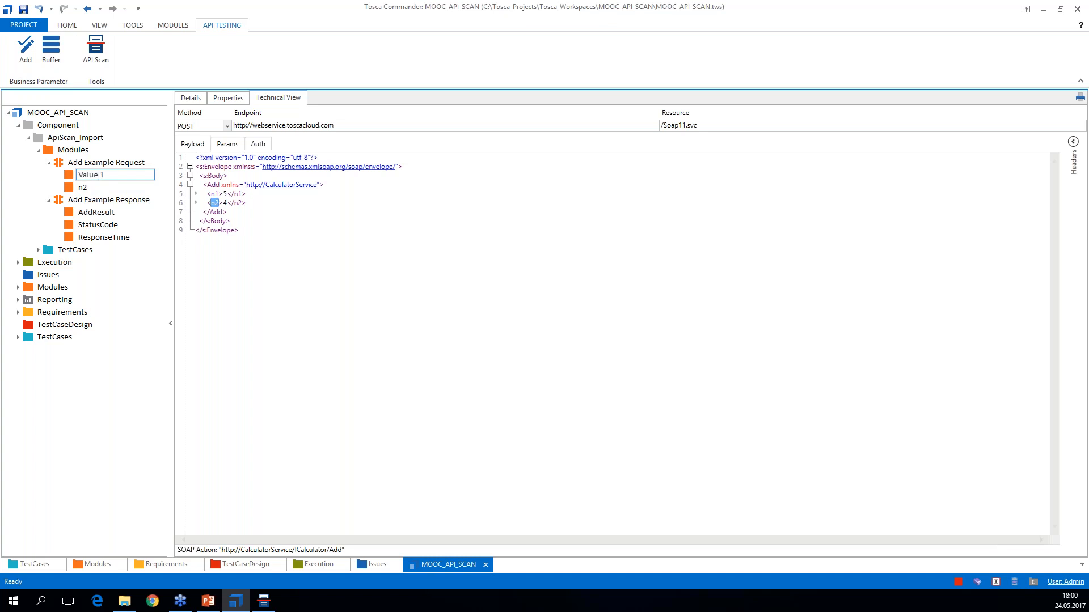
click(101, 187)
key(F2)
text(Value 2)
key(Return)
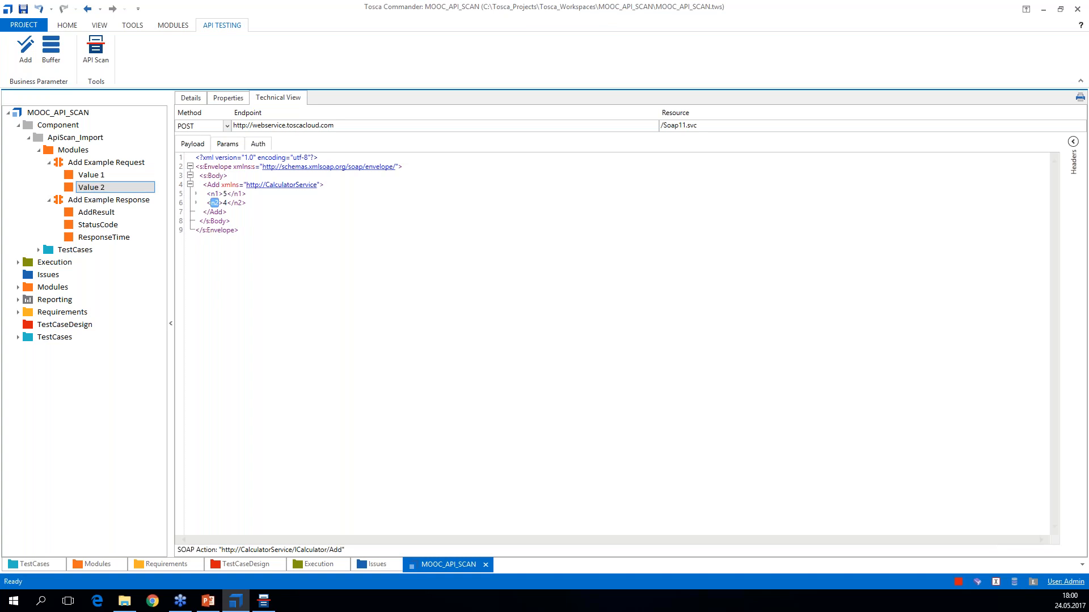
- Examine which payload elements the Value 1 and Value 2 parameters of the request module refer to
click(122, 175)
click(122, 177)
click(121, 186)
click(117, 178)
click(90, 189)
click(92, 177)
click(93, 188)
- Rename the AddResult parameter of the Add Example Response module as Result
click(143, 213)
click(115, 213)
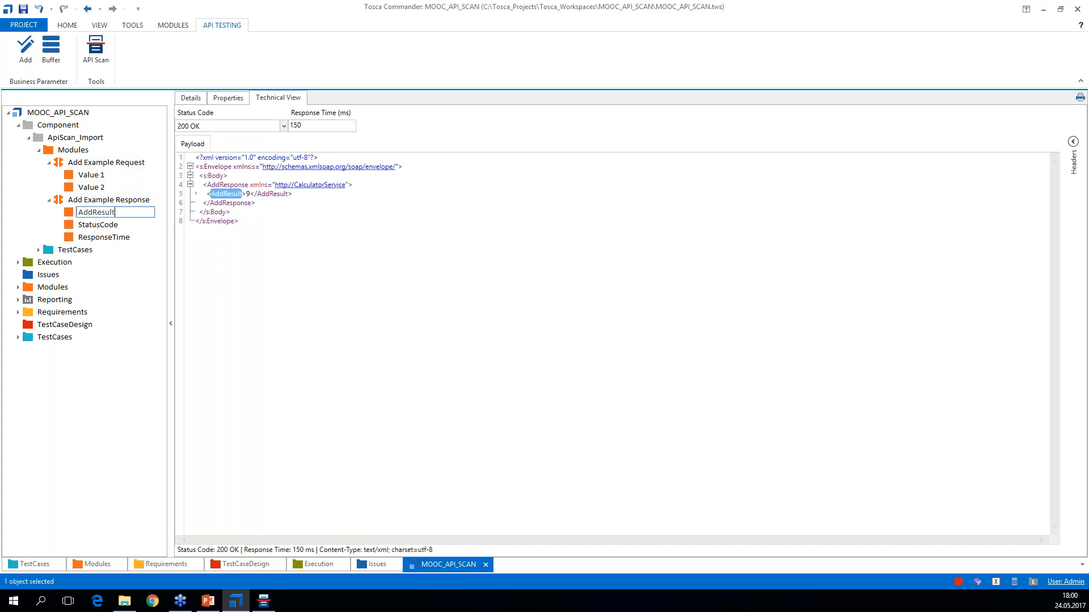
drag(120, 212, 66, 211)
text(Result)
key(Return)
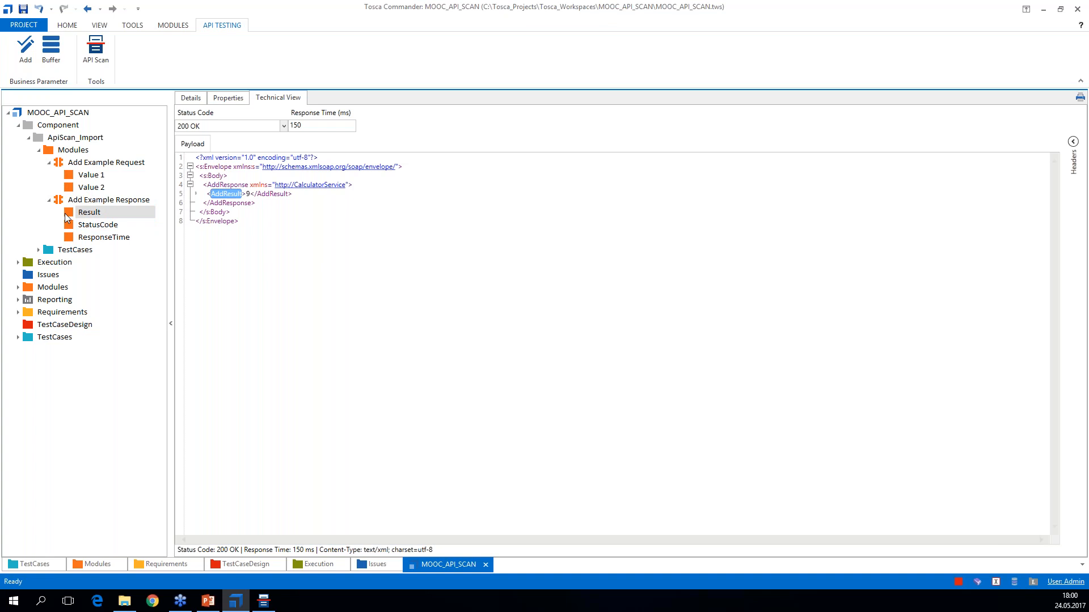
- Open the Add Example test case from the imported TestCases folder and expand all its test steps
click(49, 250)
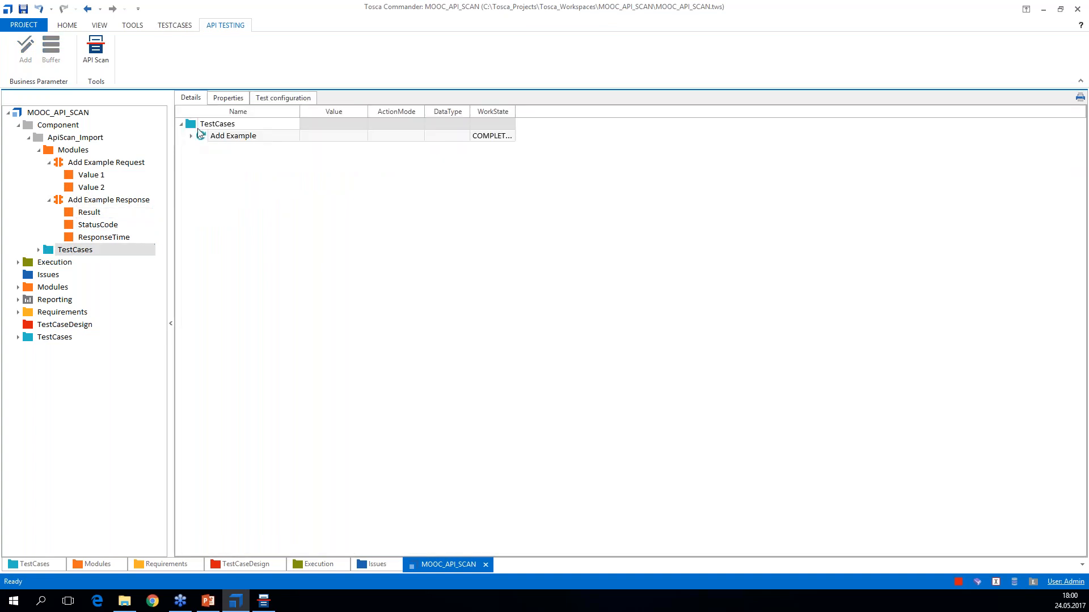
double_click(200, 135)
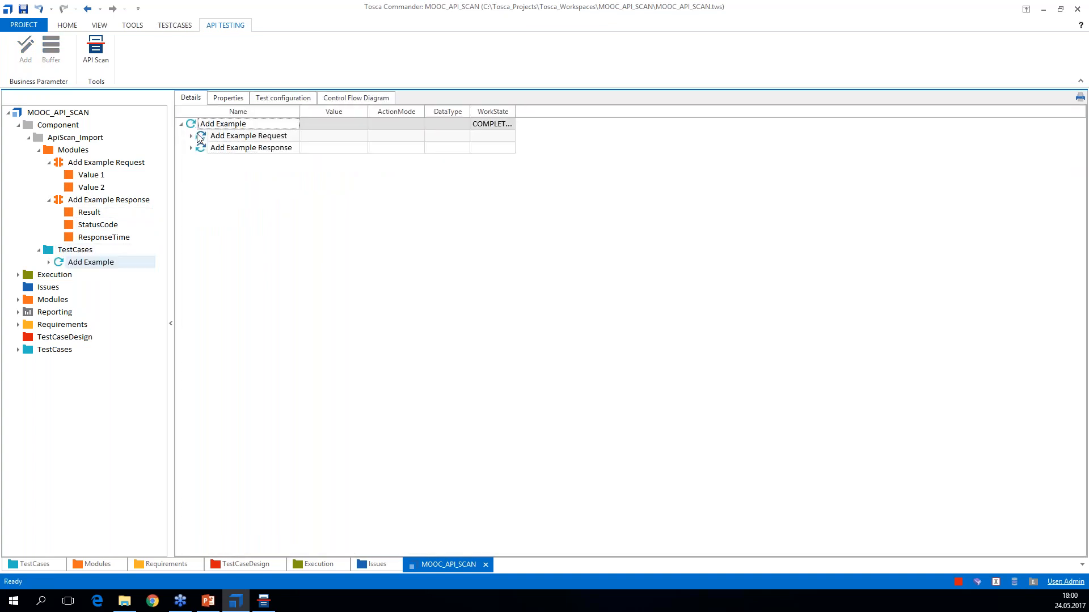
right_click(192, 124)
click(280, 99)
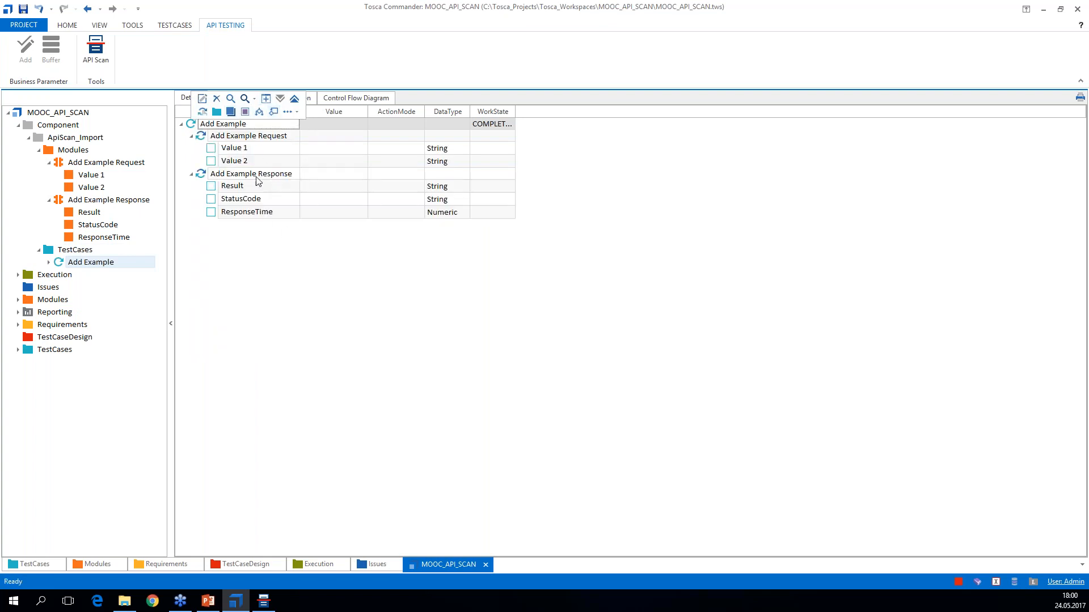
click(286, 267)
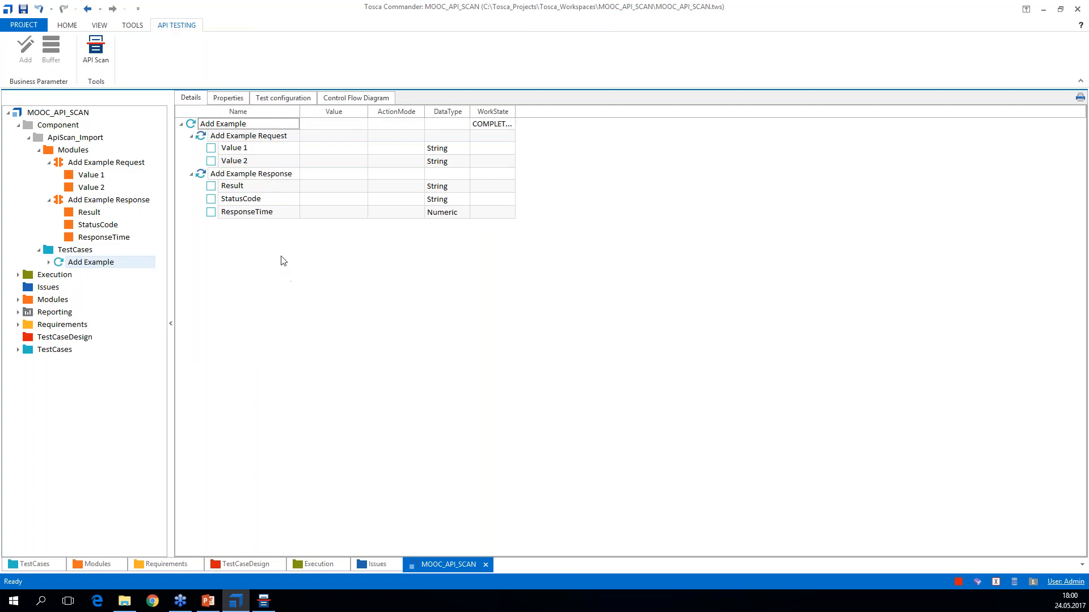
- Set Value 1 to 5 and Value 2 to 4 in the Add Example Request test step
click(329, 149)
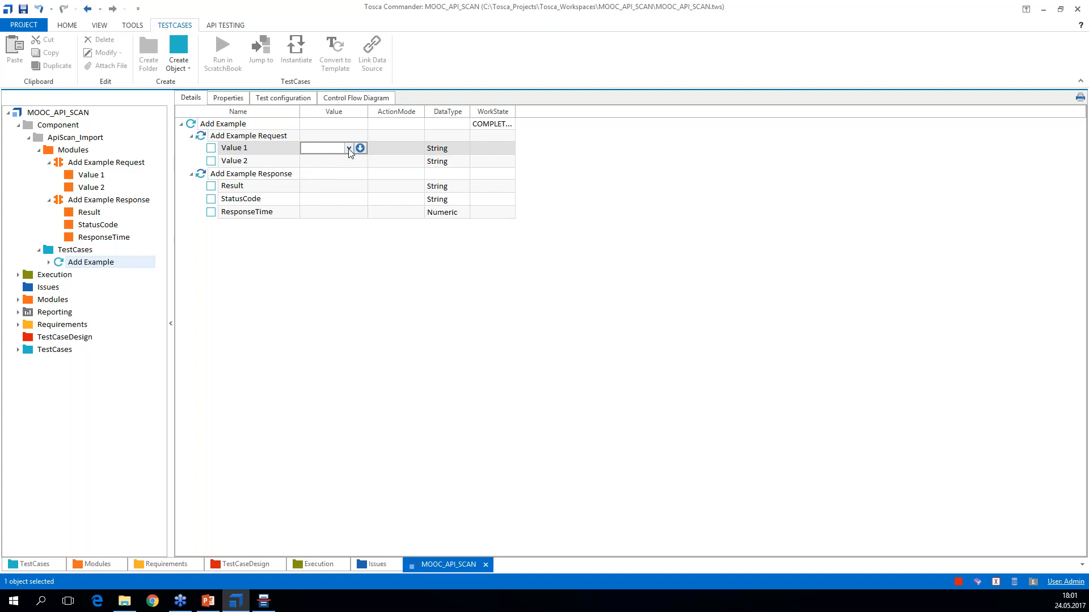
text(5)
click(340, 163)
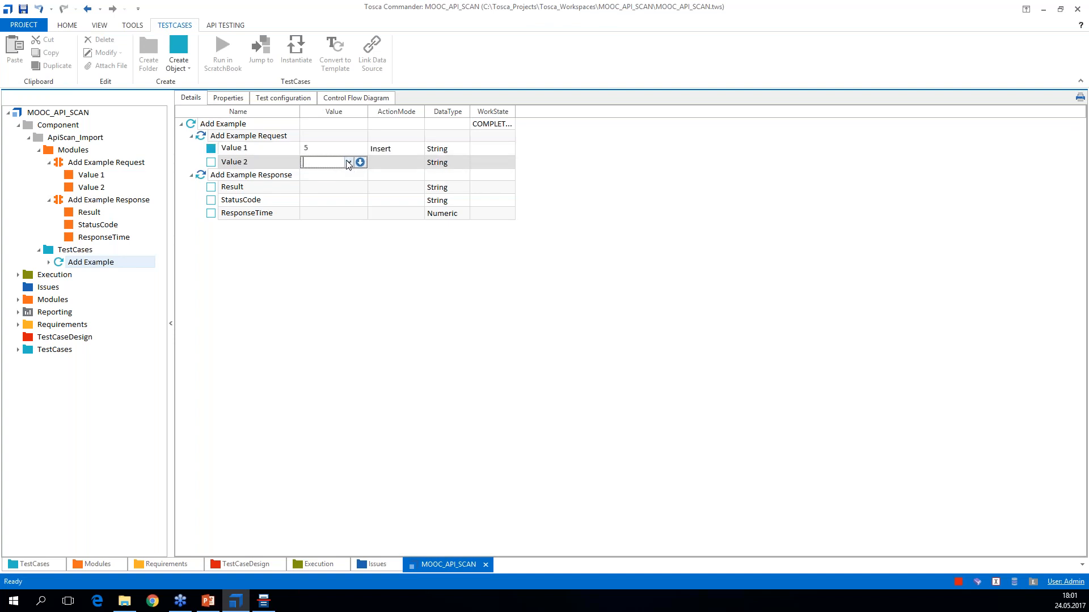
text(4)
- Set the expected Result to 9 and StatusCode to 200 OK in the Add Example Response test step
click(336, 190)
text(9)
click(336, 205)
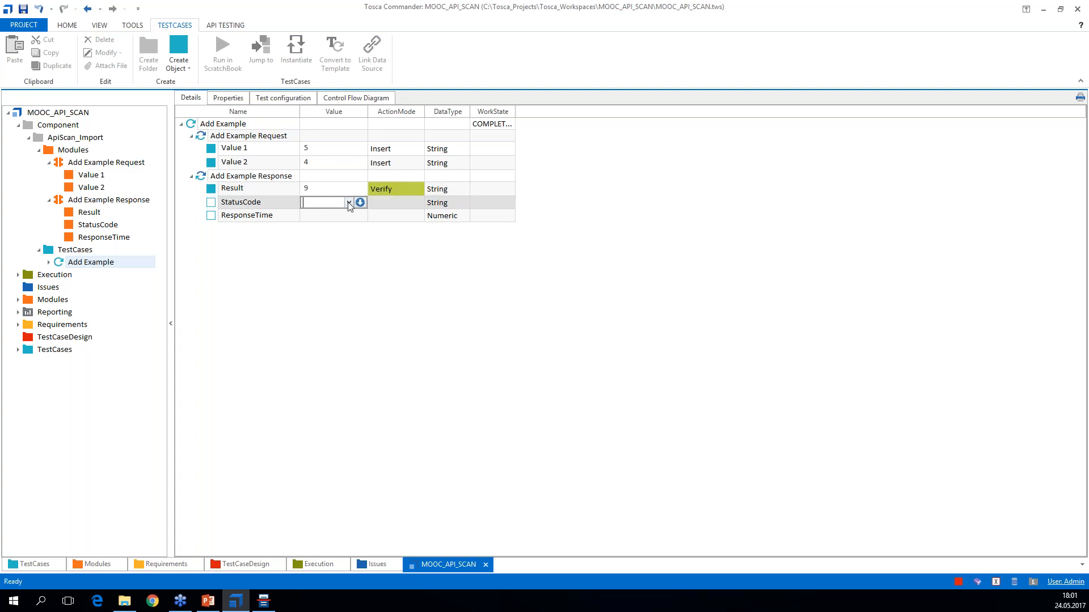
click(349, 202)
click(333, 243)
click(348, 202)
click(336, 233)
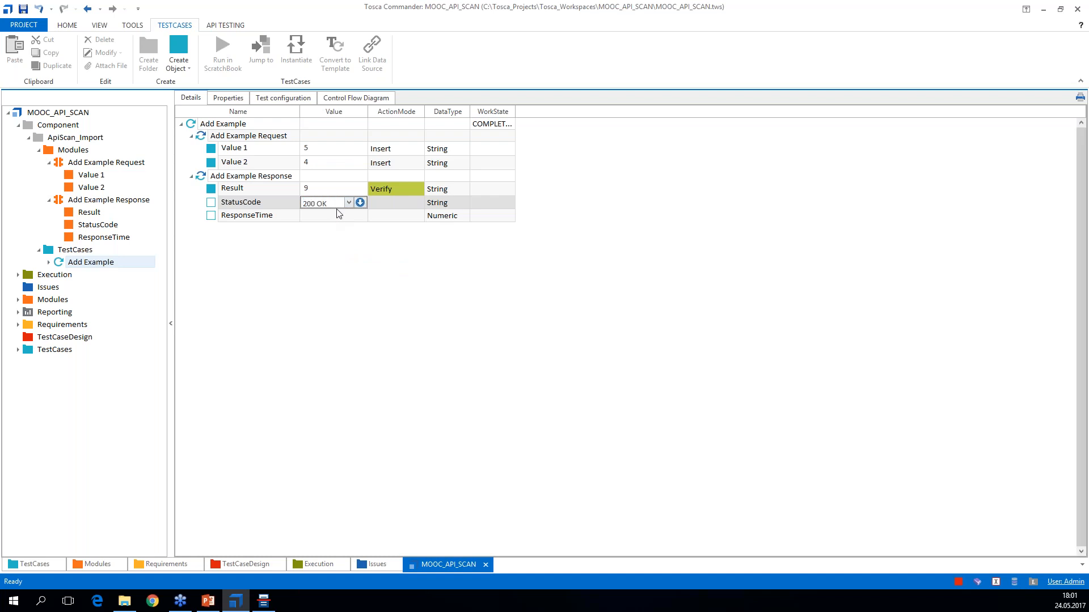
- Set the expected ResponseTime to < 500 in the Add Example Response test step
click(339, 217)
click(340, 219)
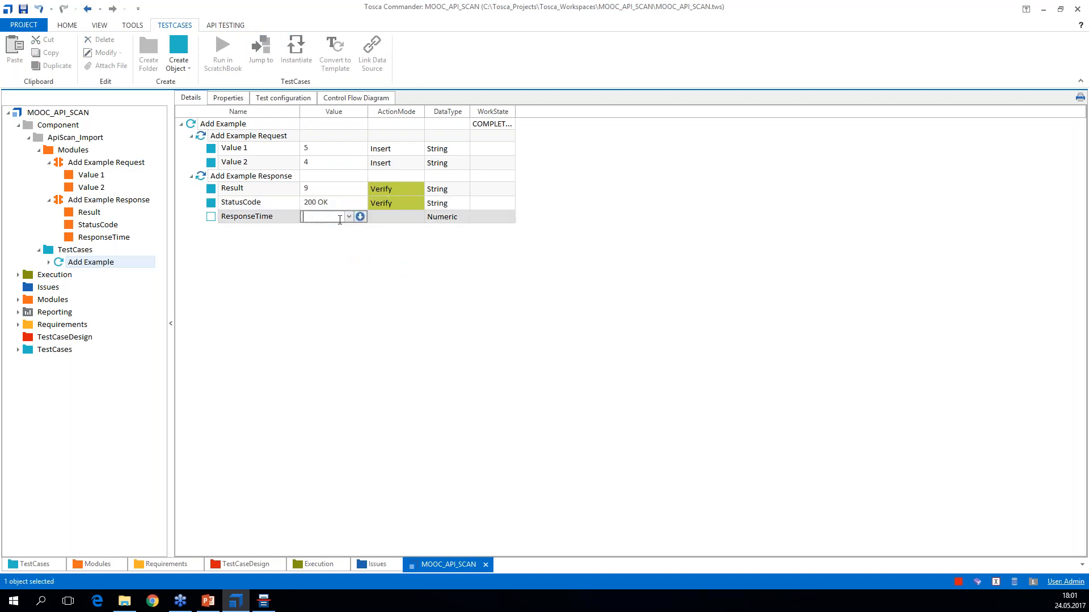
text(<)
key(Return)
text(<500)
key(Return)
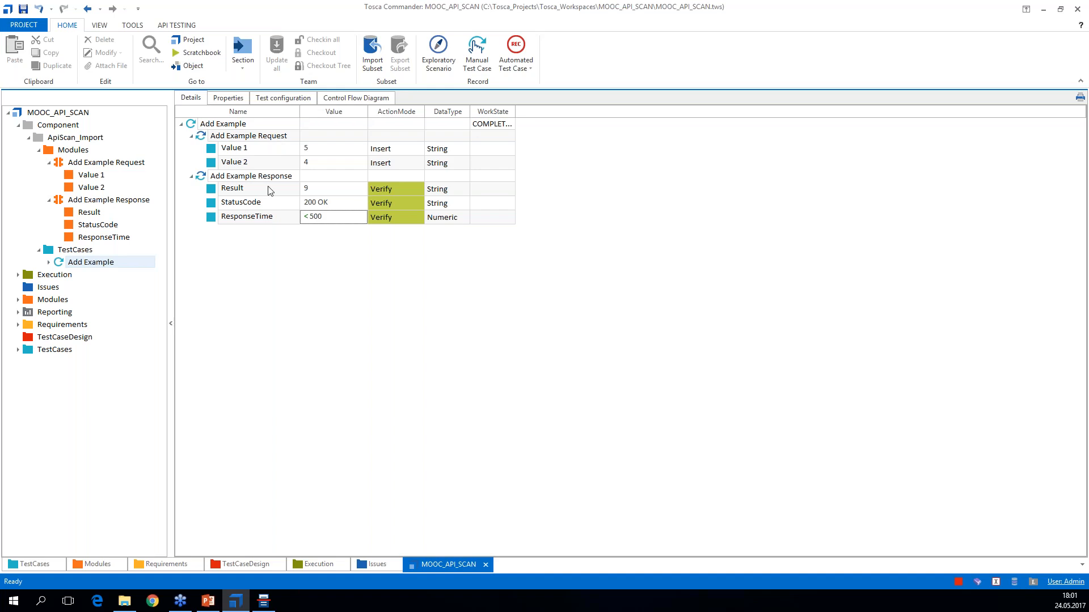
- Change the action mode of Result to Constraint and set it back to Verify
click(398, 189)
click(398, 189)
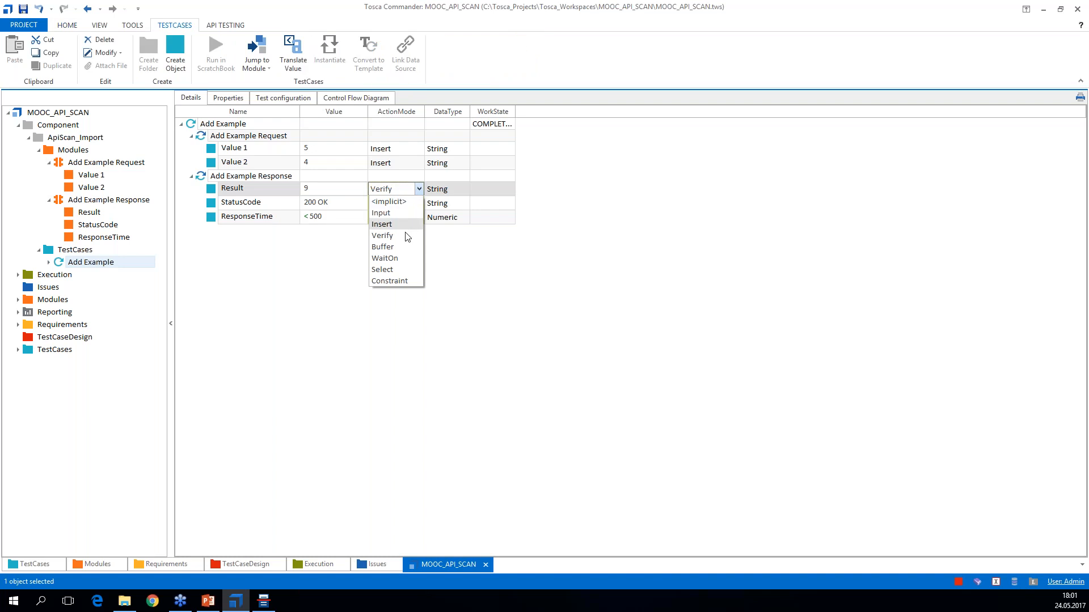
click(407, 278)
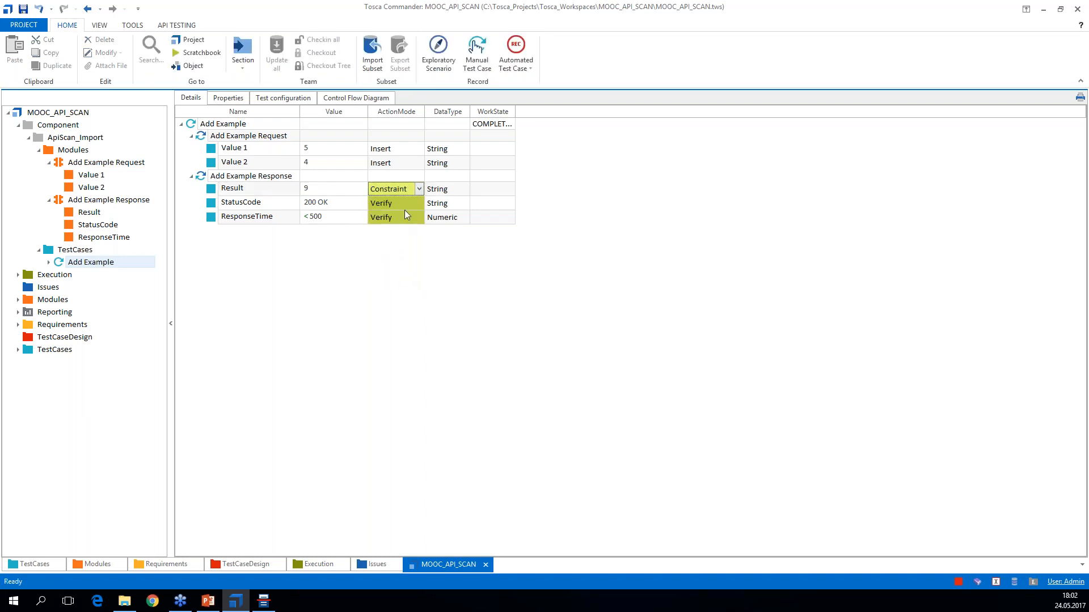
click(419, 189)
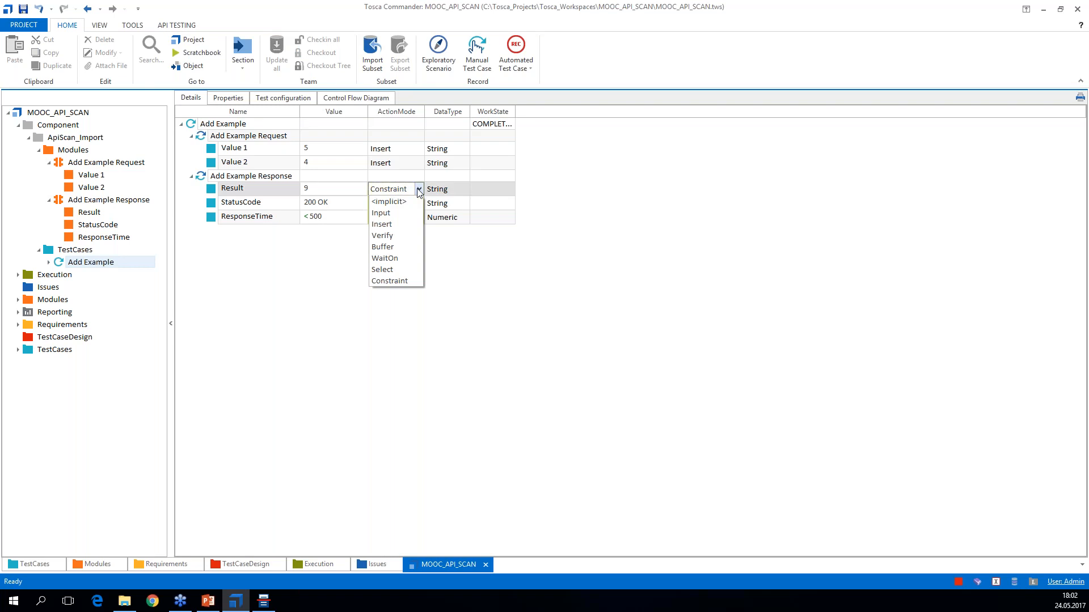
click(394, 235)
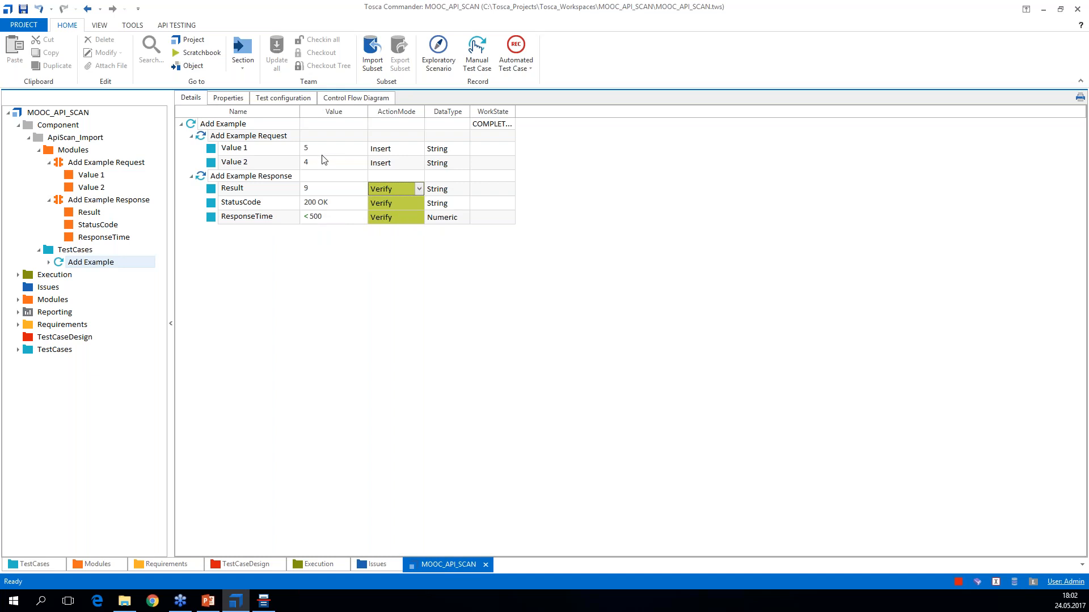
- Examine the n1 element in the Add Example Request module's payload and view the module's properties
click(78, 163)
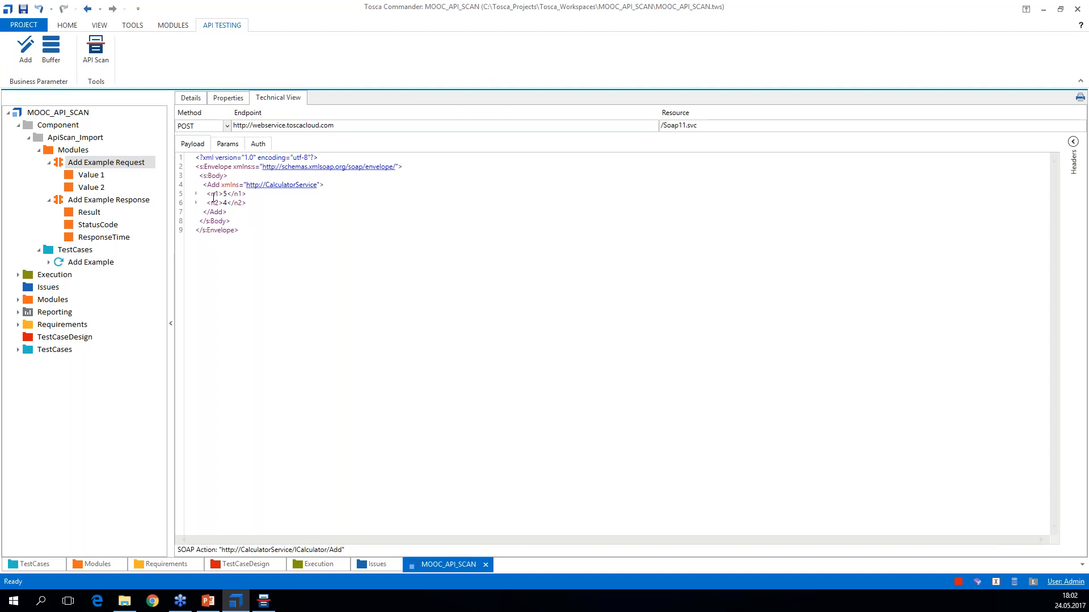
drag(231, 195, 220, 198)
click(221, 196)
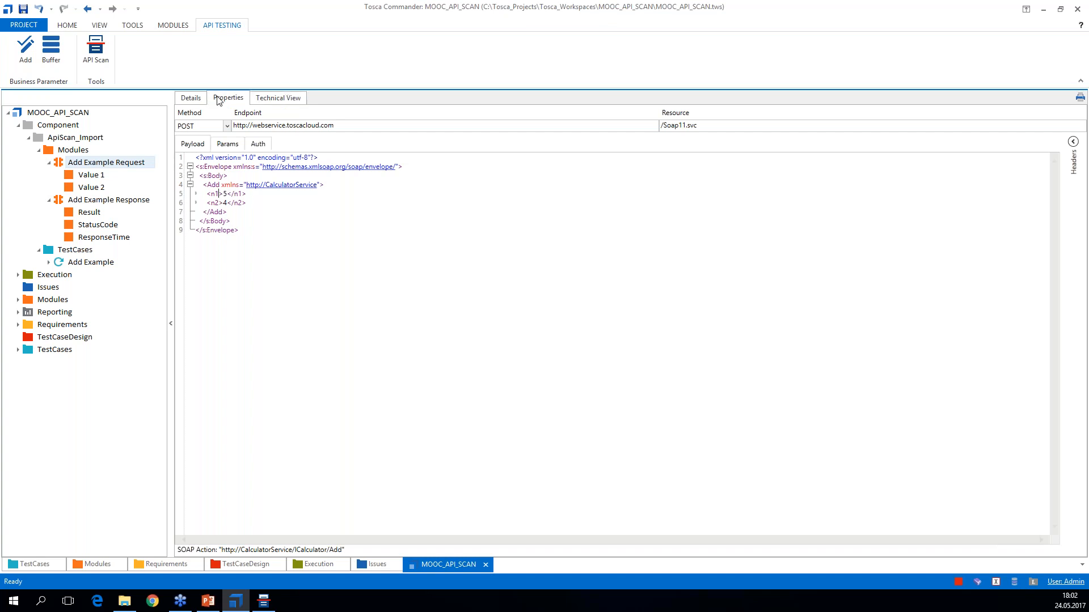
click(219, 100)
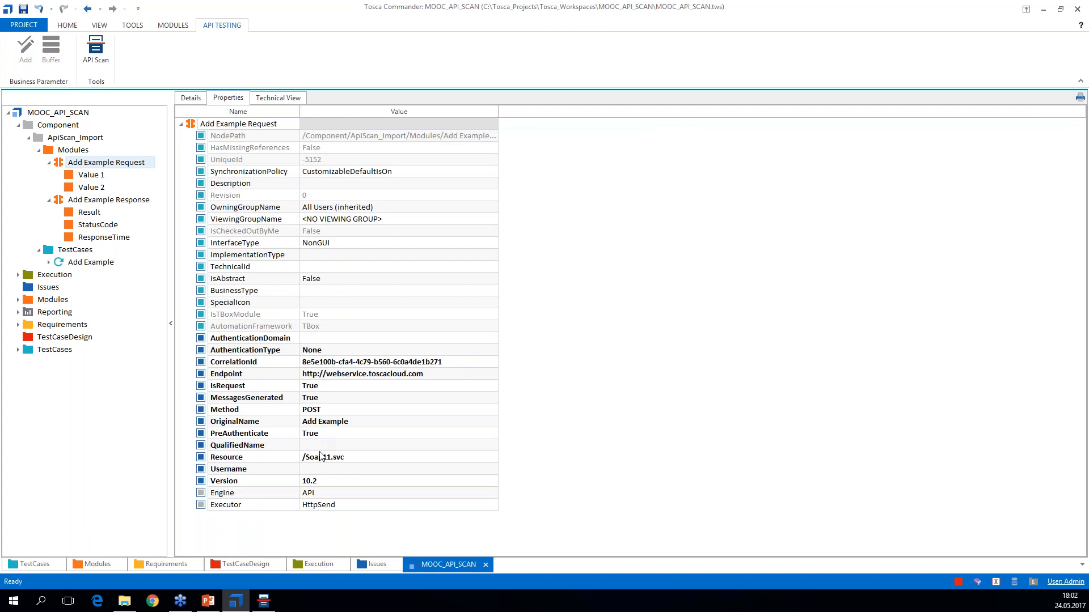
- Clear the default value of the Value 1 parameter and set it back to 5
click(84, 176)
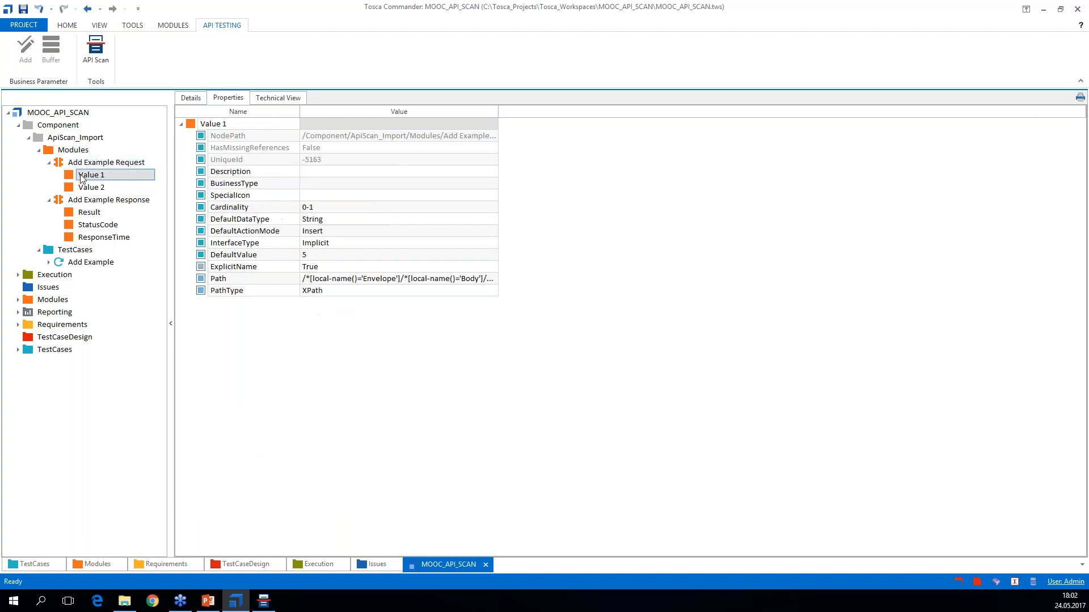
click(316, 256)
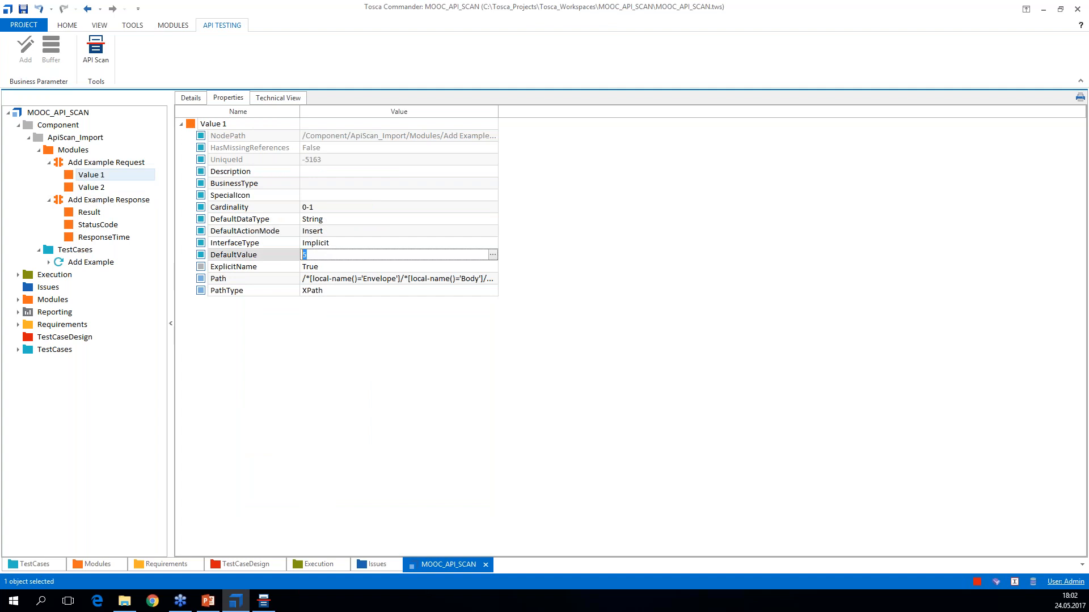
key(Delete)
key(Return)
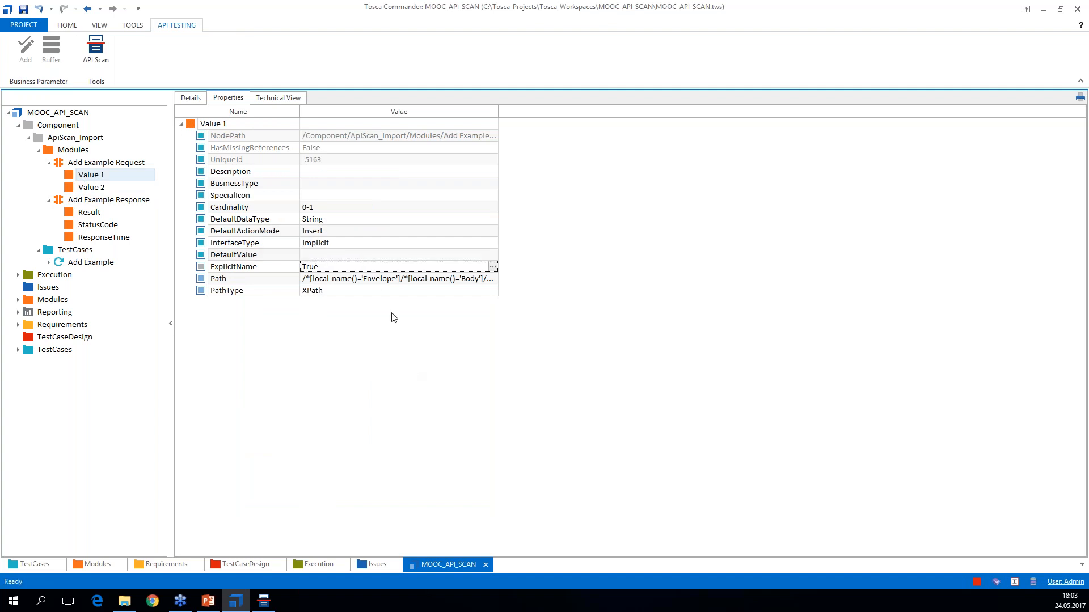
click(332, 256)
text(5)
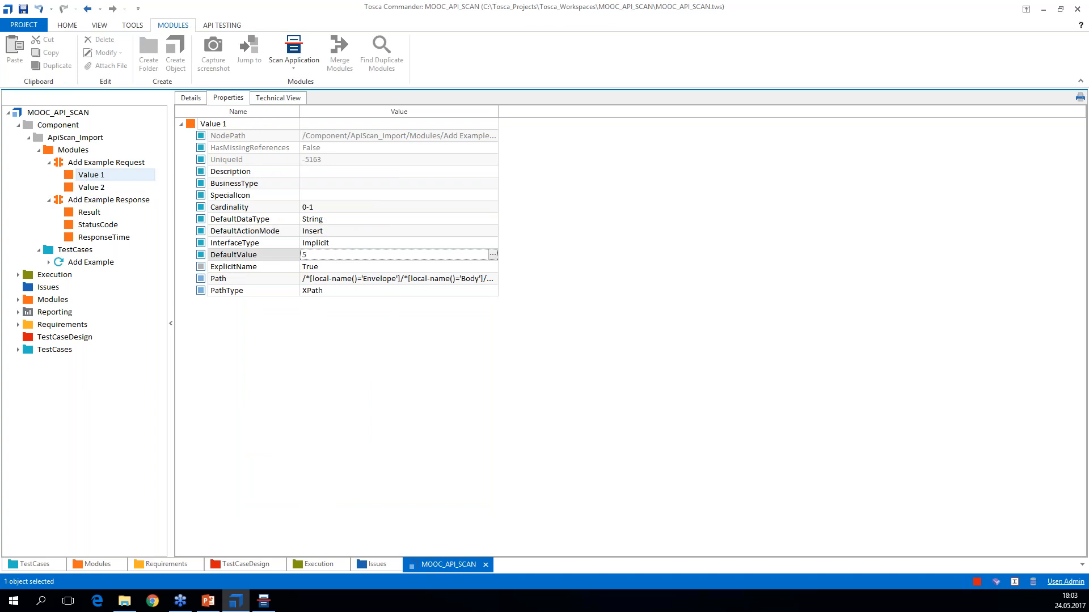
key(Return)
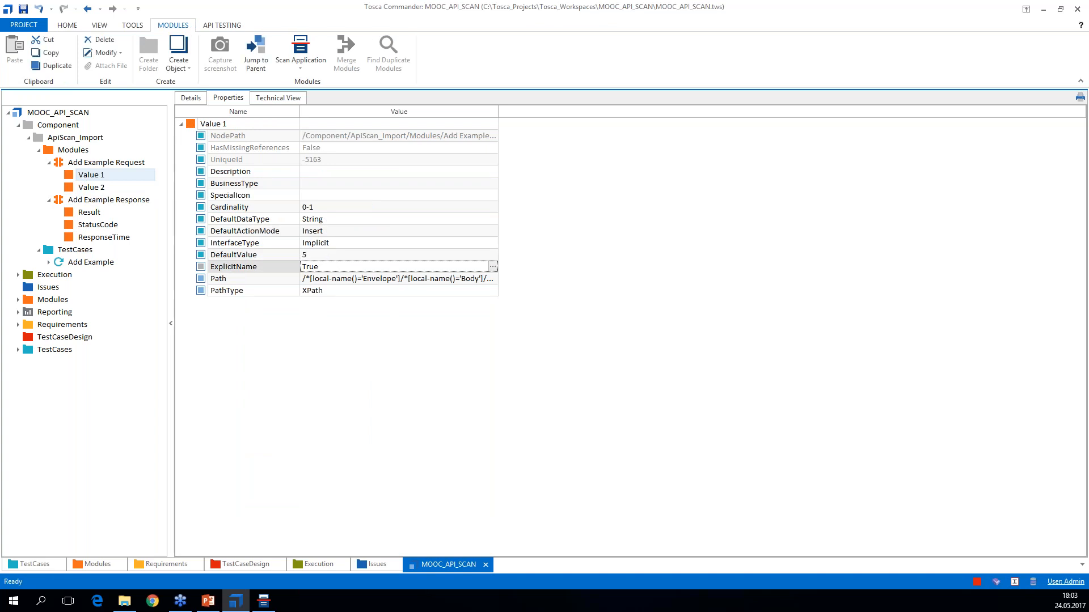
click(327, 257)
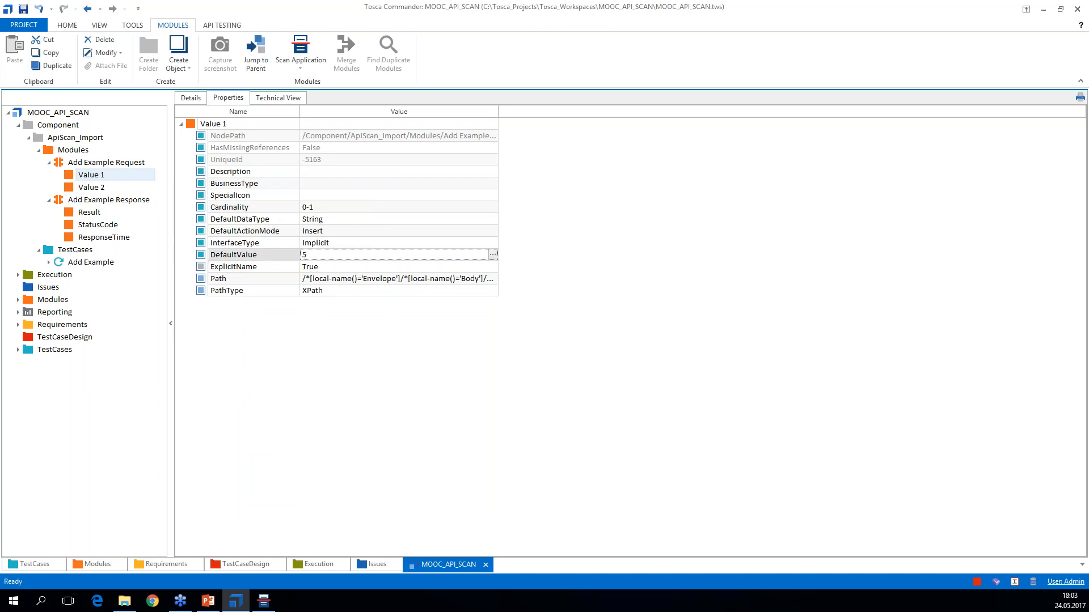
- Open the details of the Add Example test case and run it in the ScratchBook
click(76, 263)
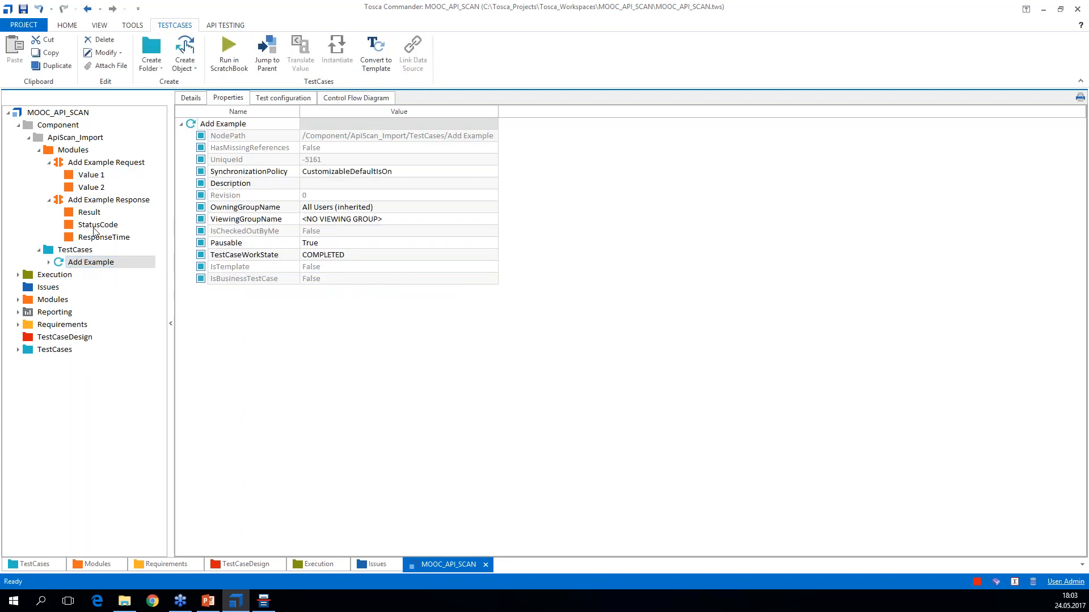
click(189, 98)
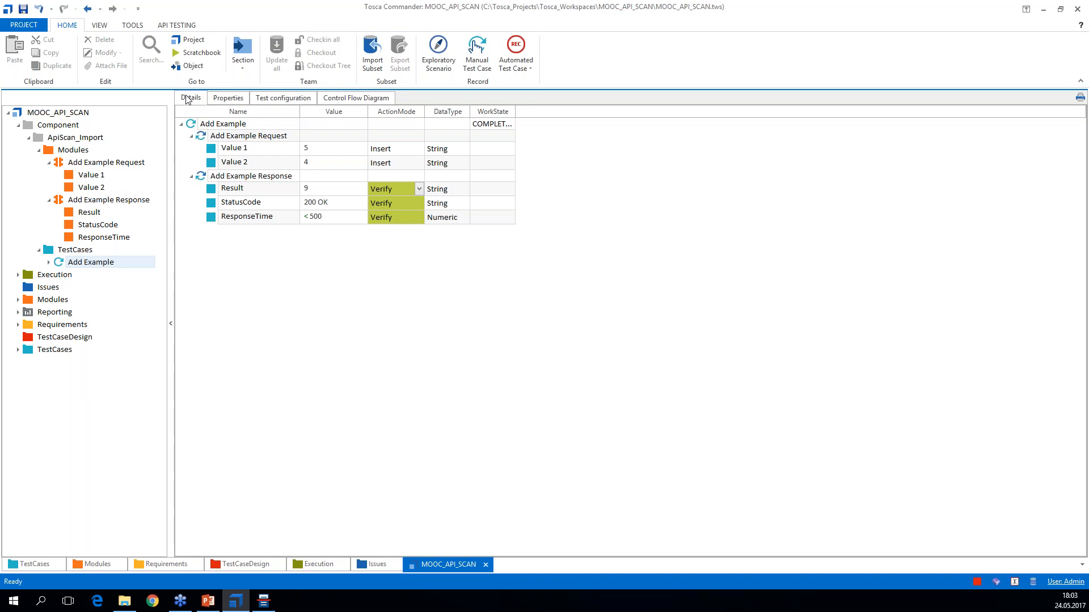
click(94, 25)
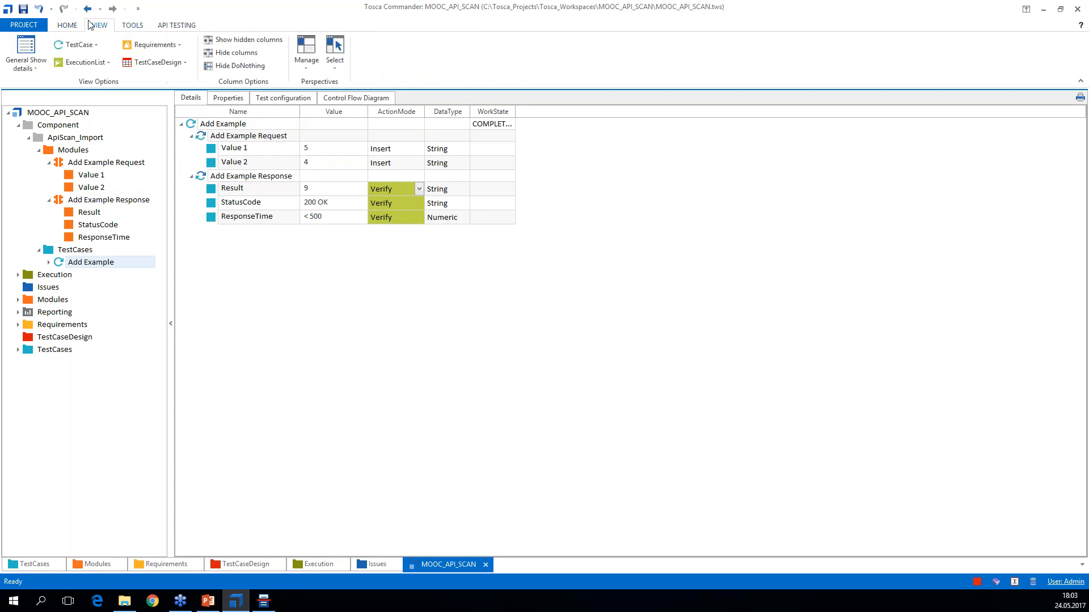
click(80, 25)
click(62, 266)
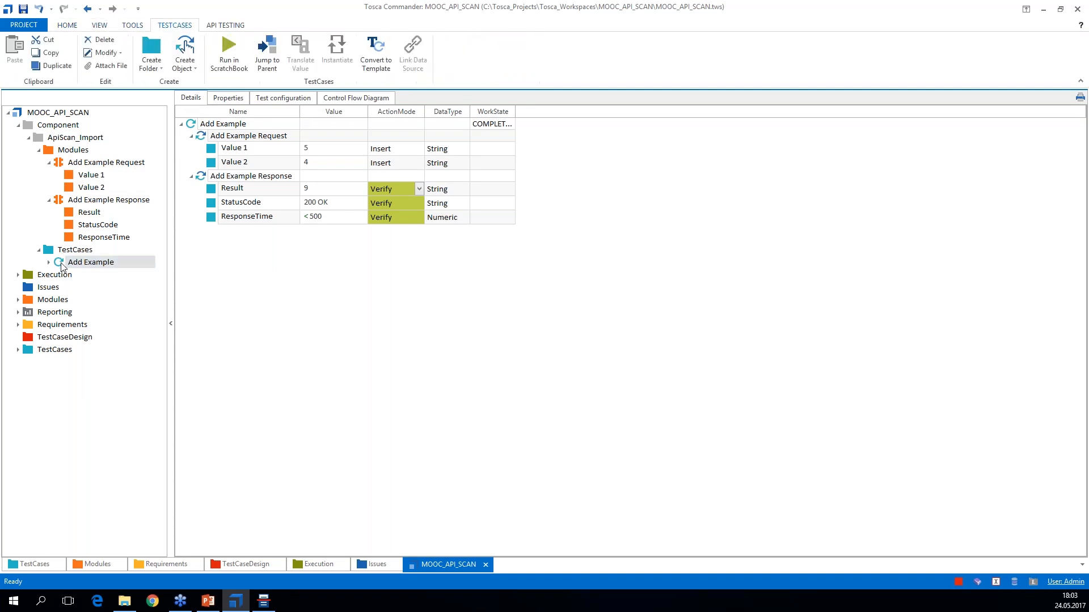
click(229, 54)
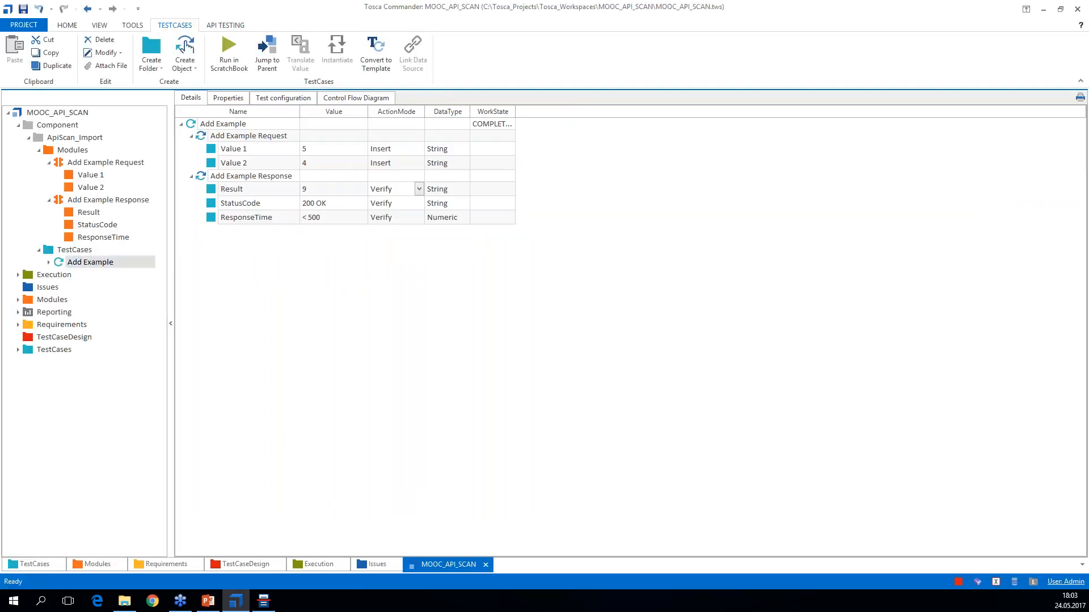
- Expand the Add Example Request and Response results in the ScratchBook and examine the log details of Result
click(264, 601)
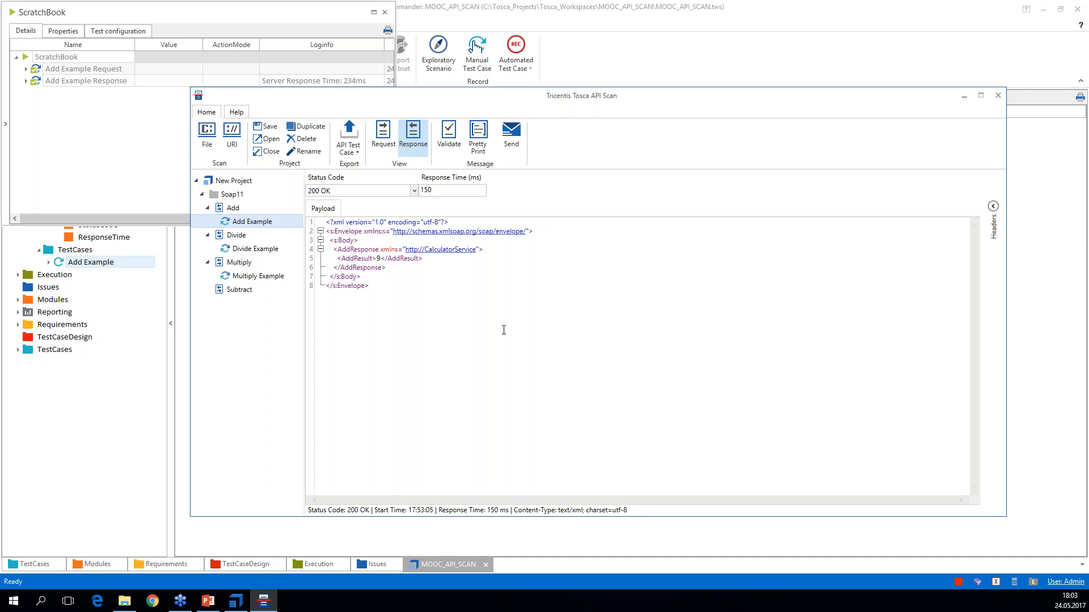
click(167, 176)
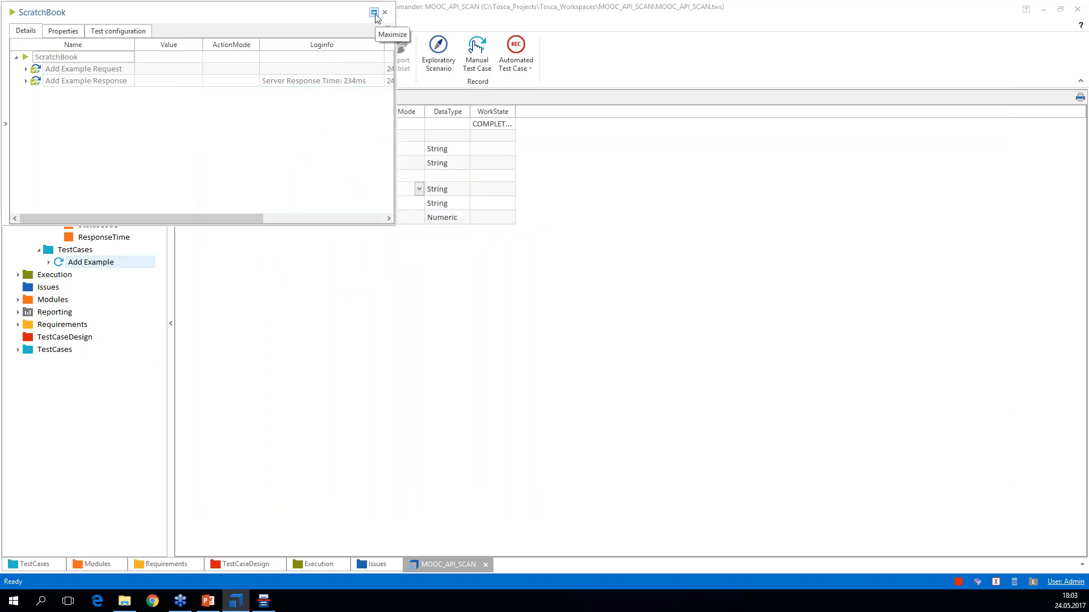
click(26, 69)
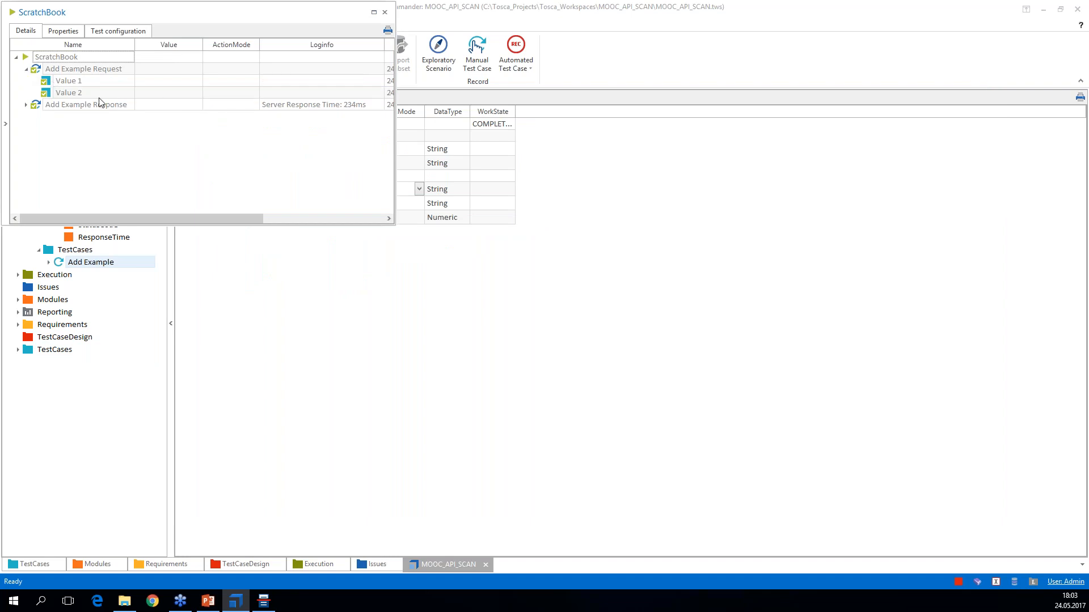
click(26, 105)
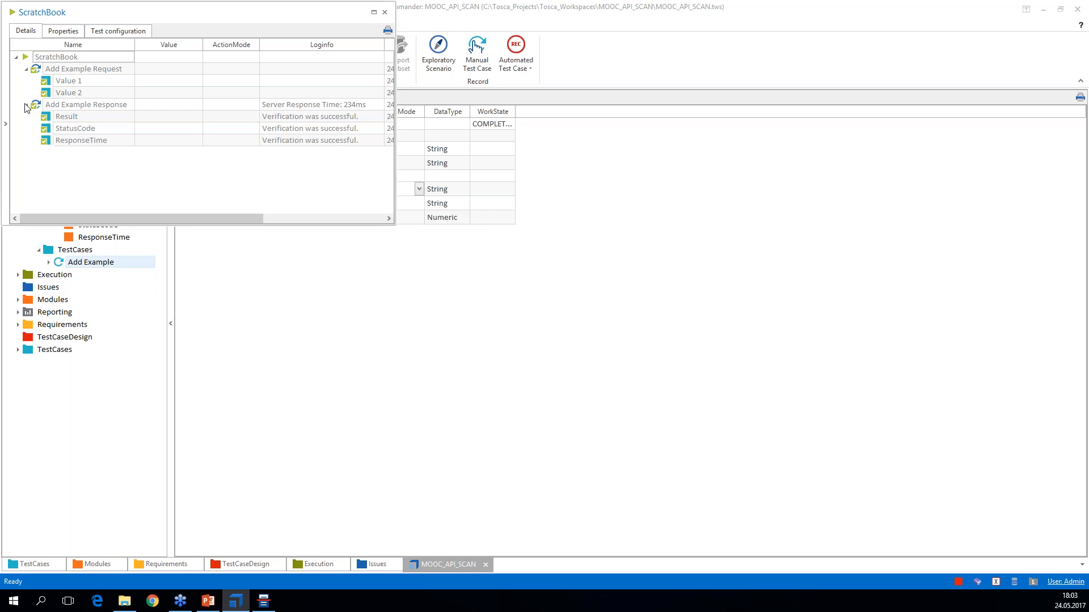
click(375, 118)
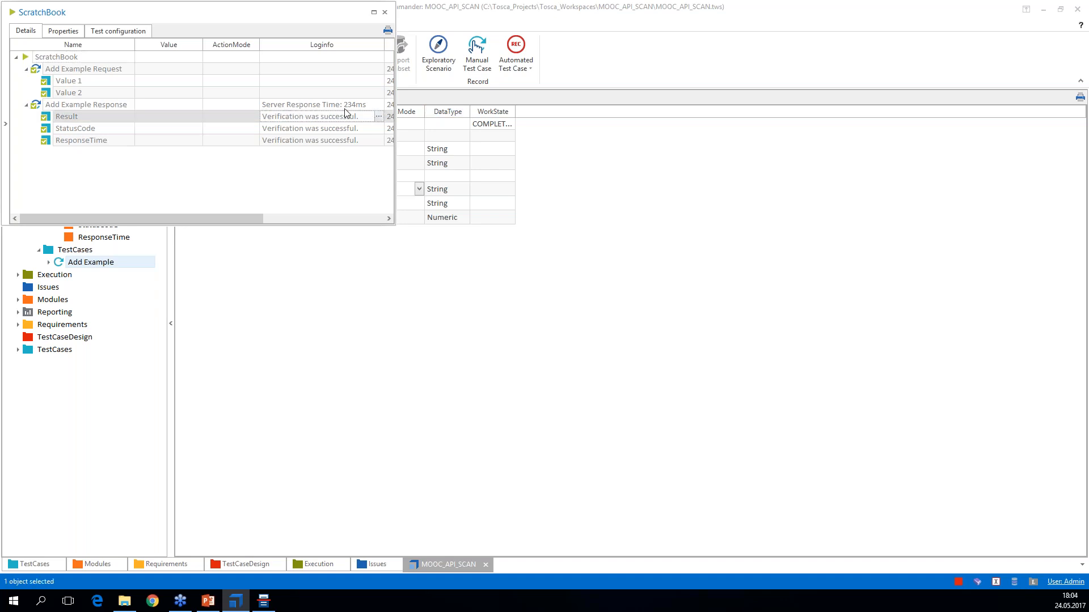
click(379, 117)
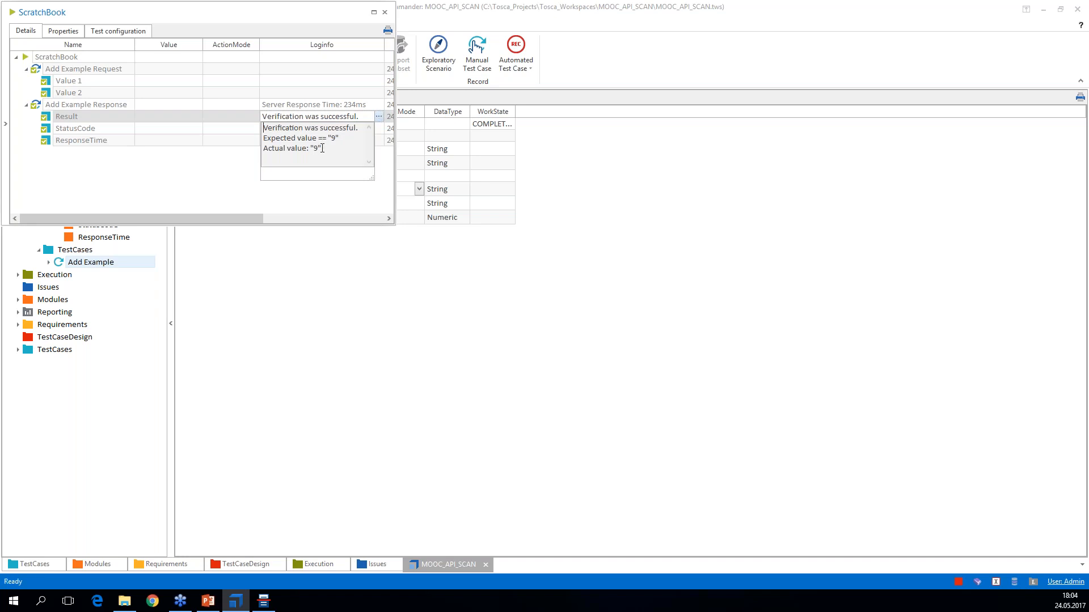
click(379, 116)
- Examine the log details of StatusCode and ResponseTime, and close the ScratchBook
click(372, 131)
click(378, 129)
click(378, 128)
click(374, 140)
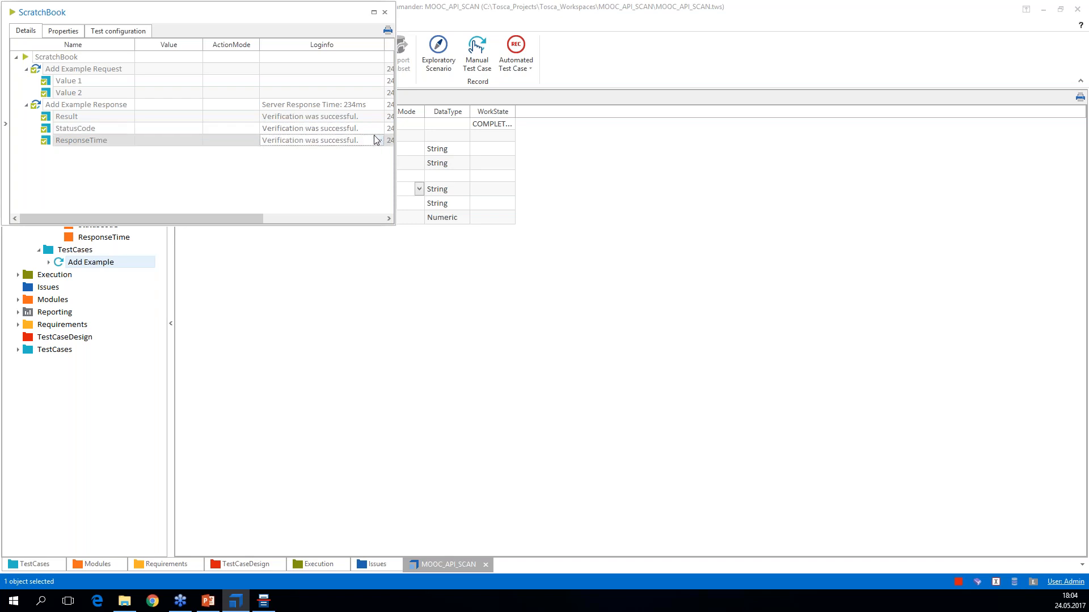
click(378, 141)
click(378, 141)
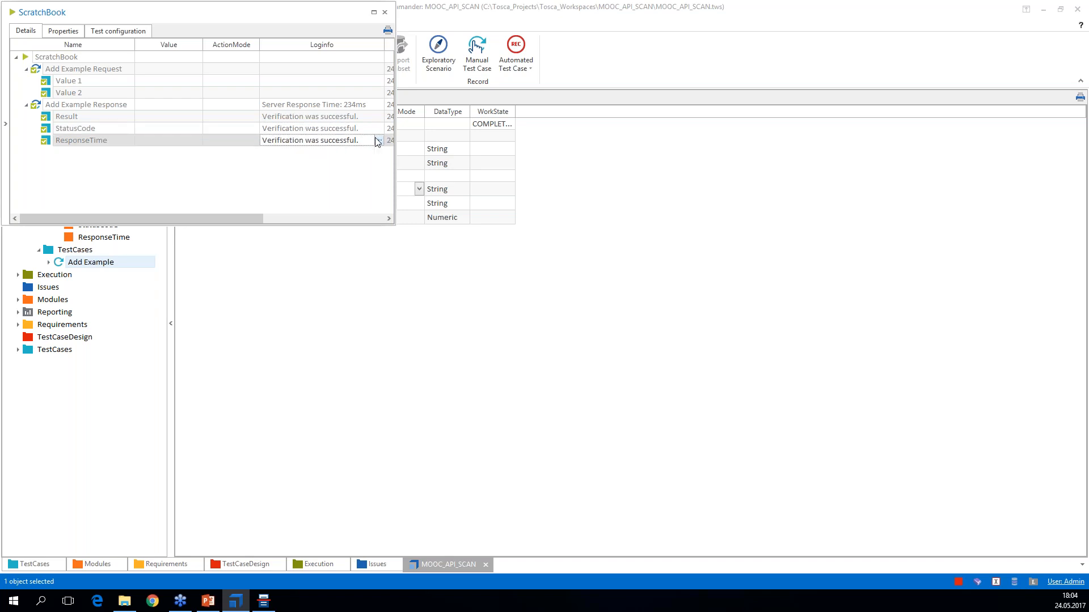
click(385, 12)
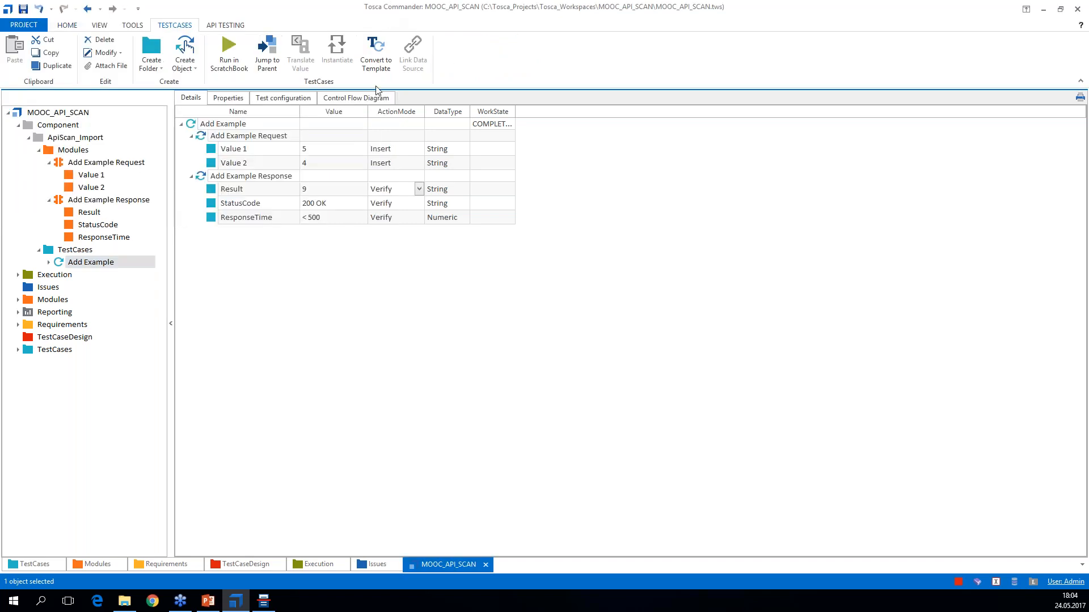
- Set the expected StatusCode to 203 Non-Authoritative Information and run the Add Example test case in the ScratchBook
click(342, 204)
click(348, 203)
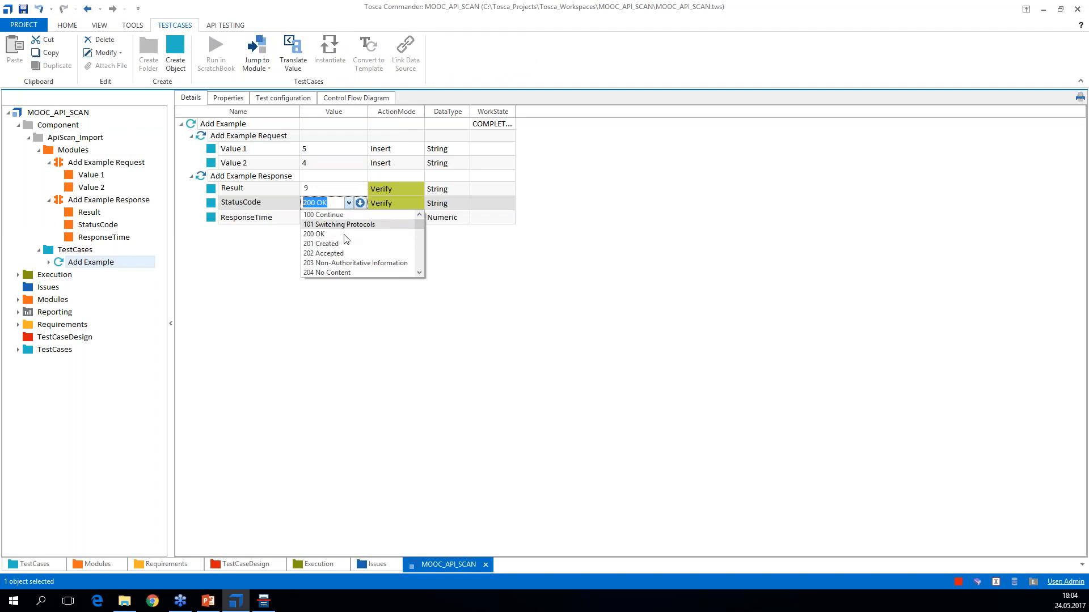
click(342, 265)
click(343, 266)
click(206, 123)
click(235, 56)
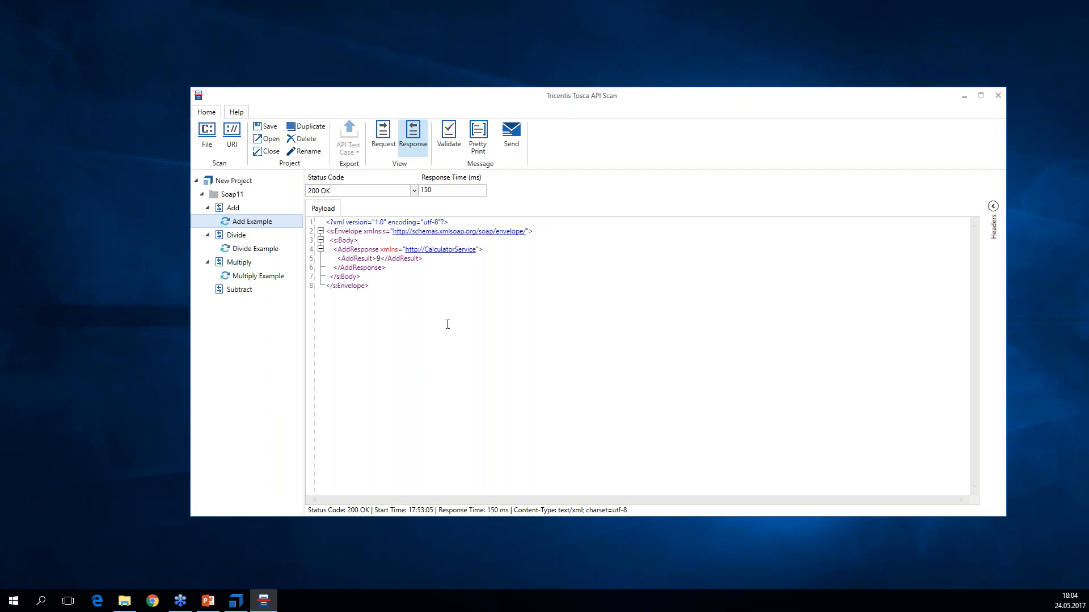
- Set the n1 value to 10 in the request payload of Add Example in Tosca API Scan
click(992, 207)
click(991, 207)
click(234, 221)
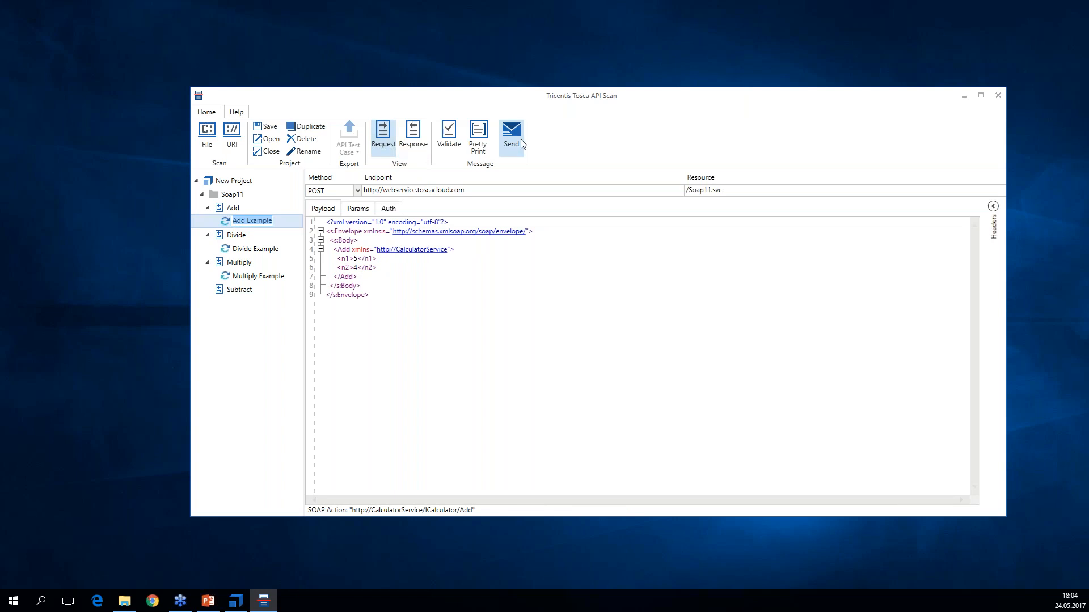
click(355, 259)
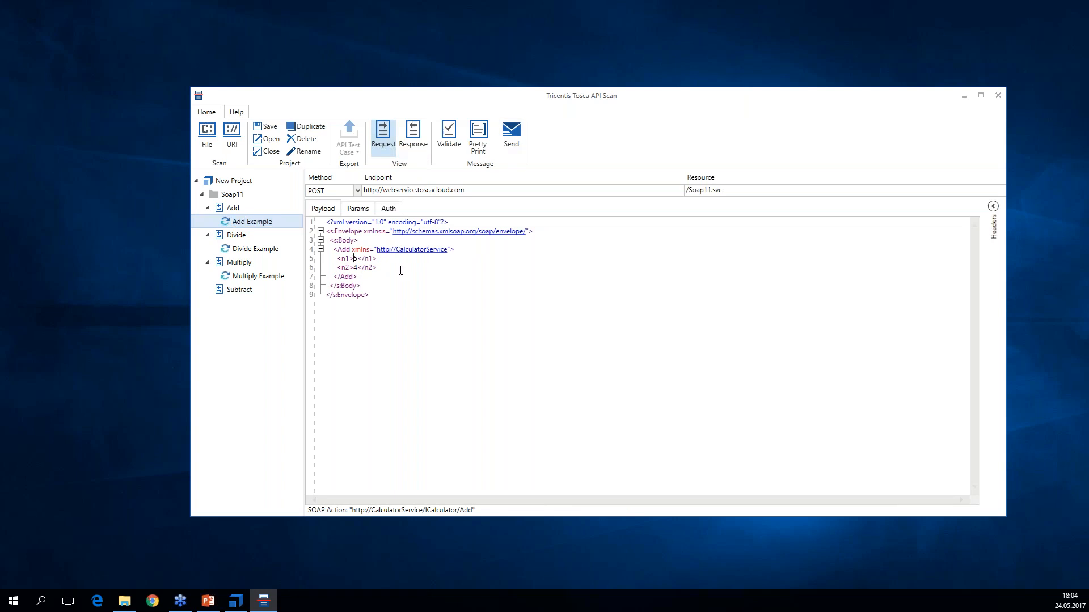
key(Delete)
text(10)
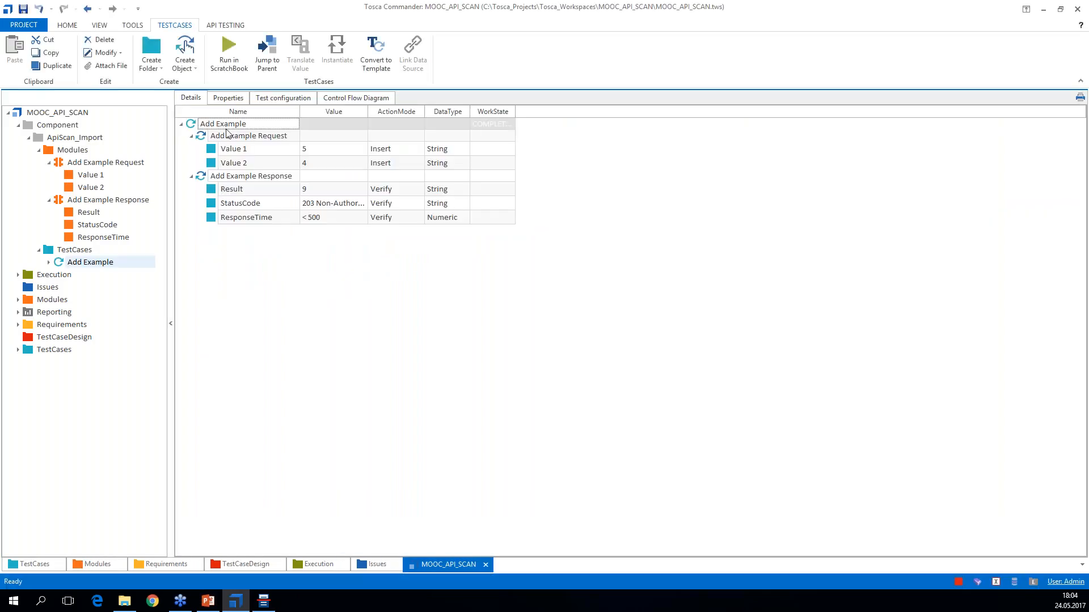
- Open the ScratchBook results of the Add Example run, examine the StatusCode verification details, and close the ScratchBook
key(F6)
click(26, 69)
click(27, 105)
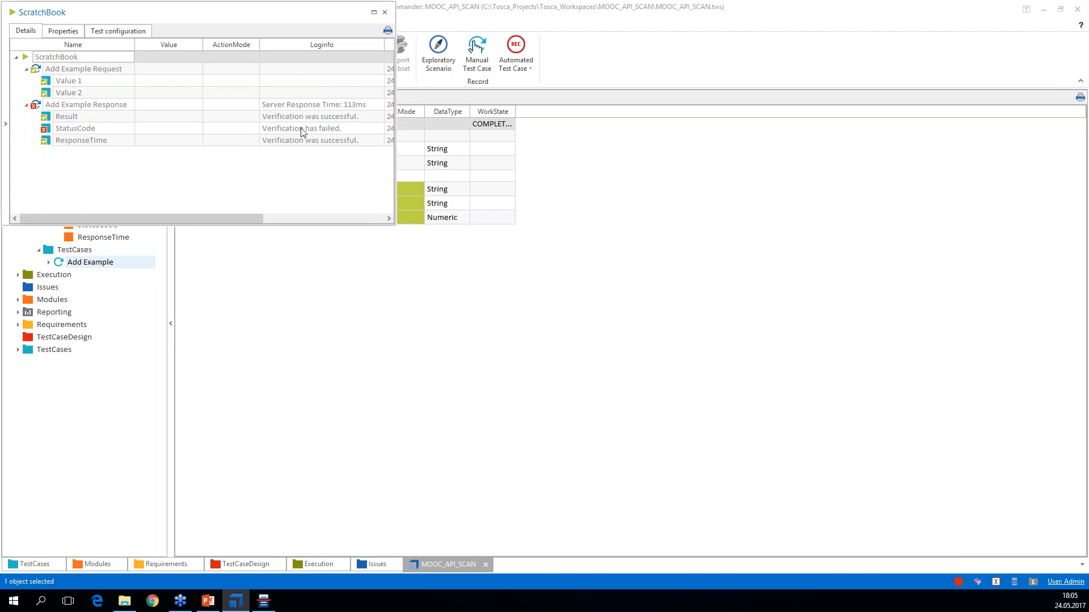
click(327, 130)
click(378, 129)
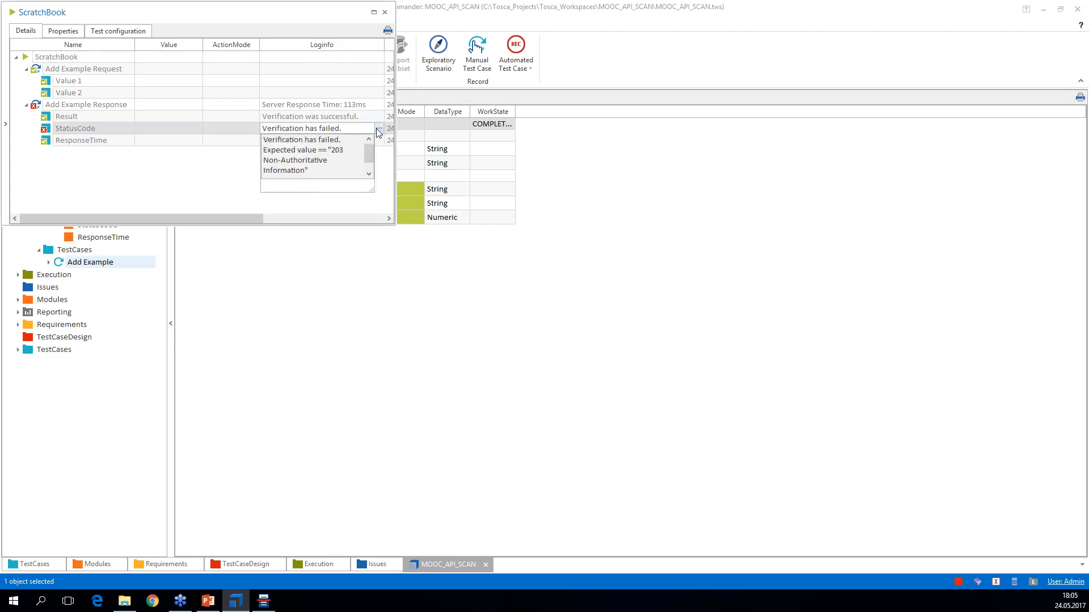
drag(281, 150, 346, 192)
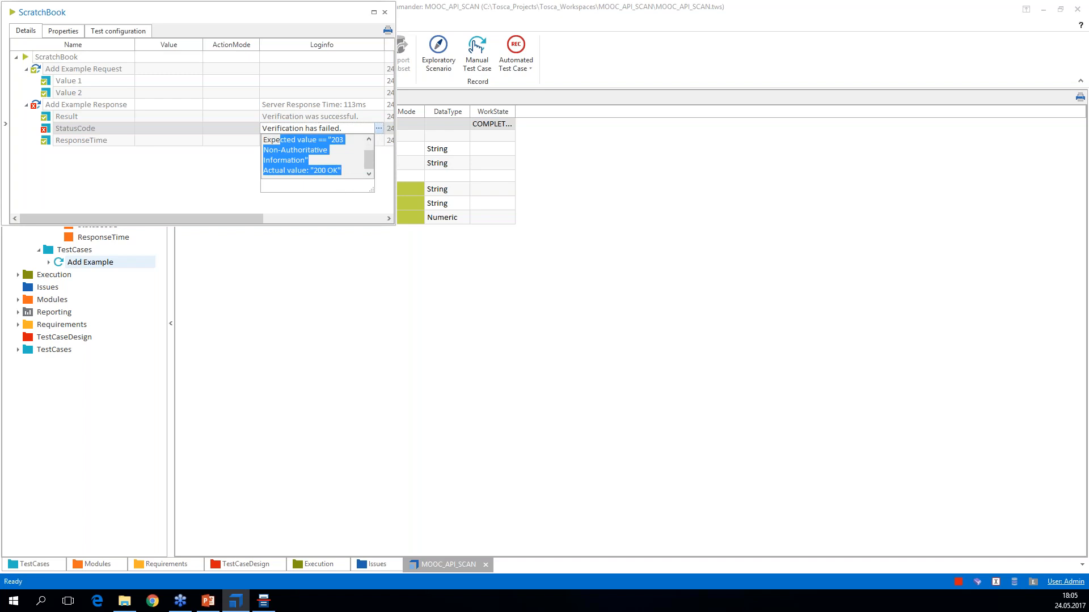
click(339, 171)
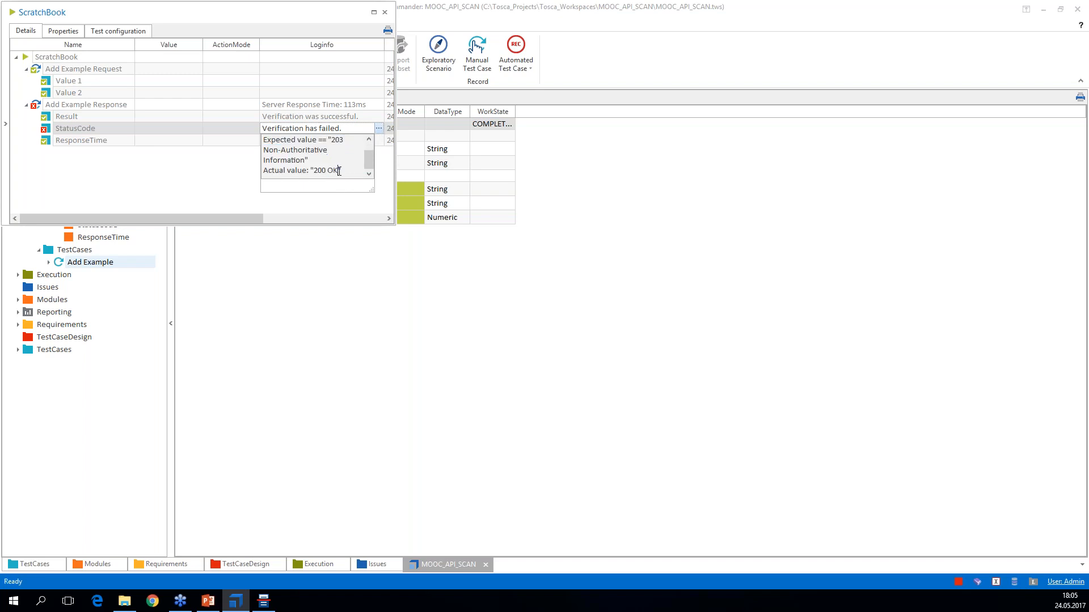
click(385, 13)
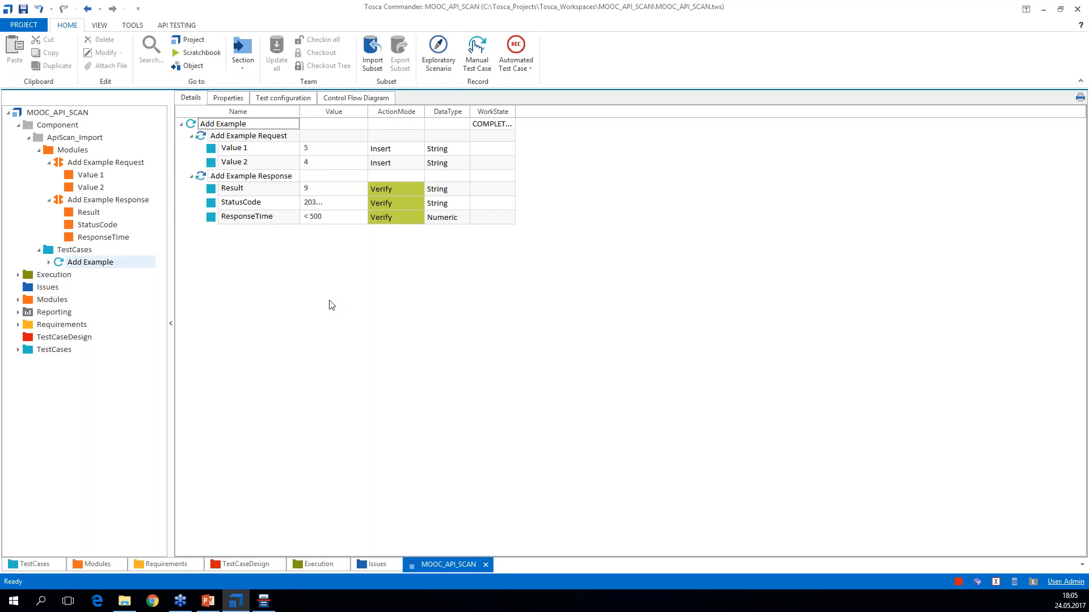
- Switch from Tosca Commander to Tosca API Scan and send the Add Example request
click(1045, 11)
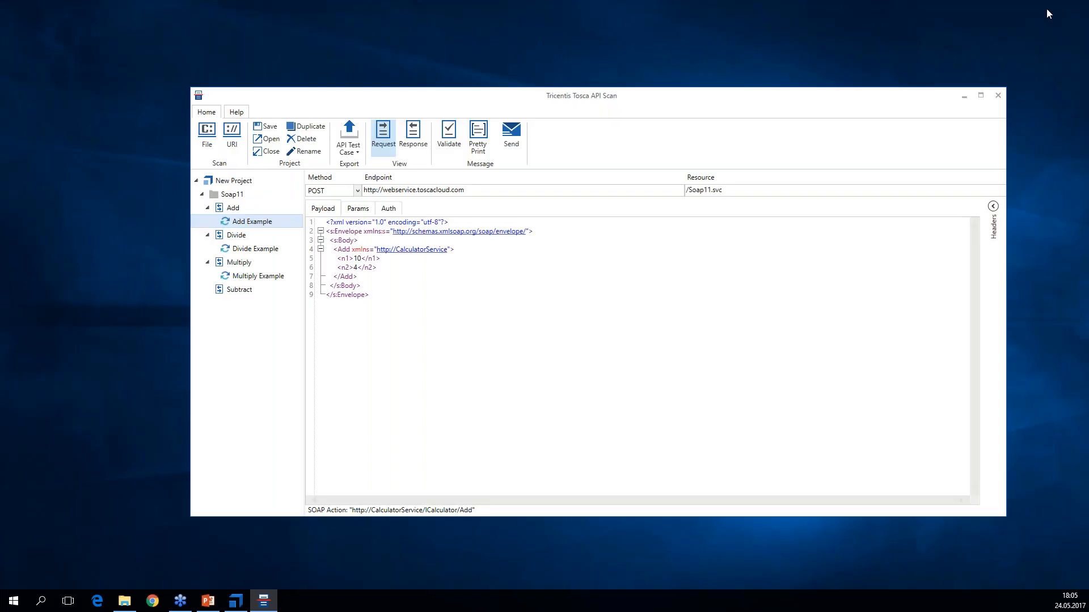
click(509, 141)
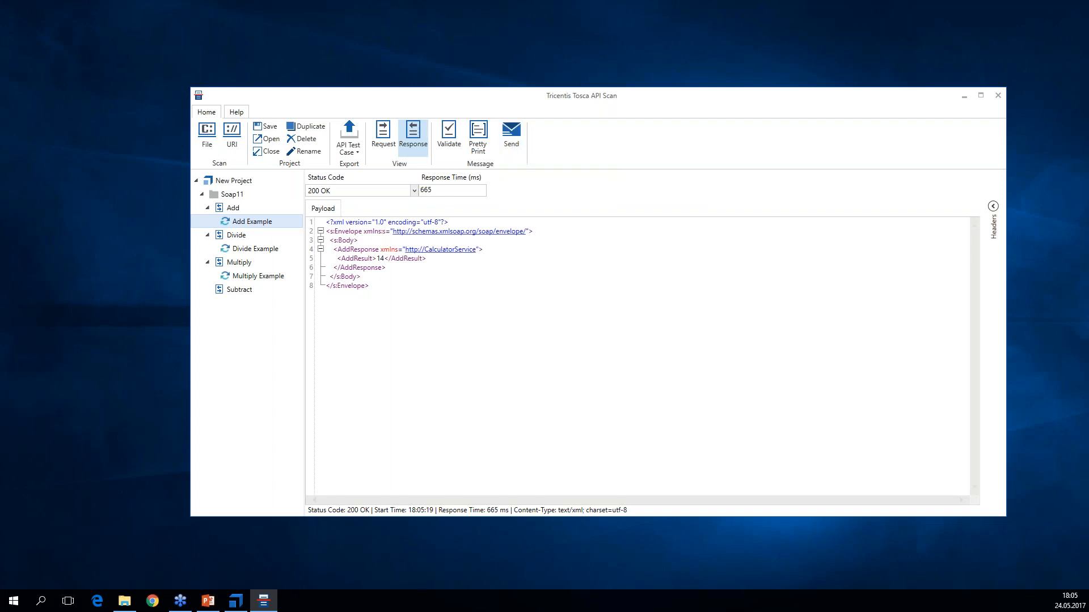
- Switch to Chrome and open webservice.toscacloud.com
click(156, 606)
click(239, 24)
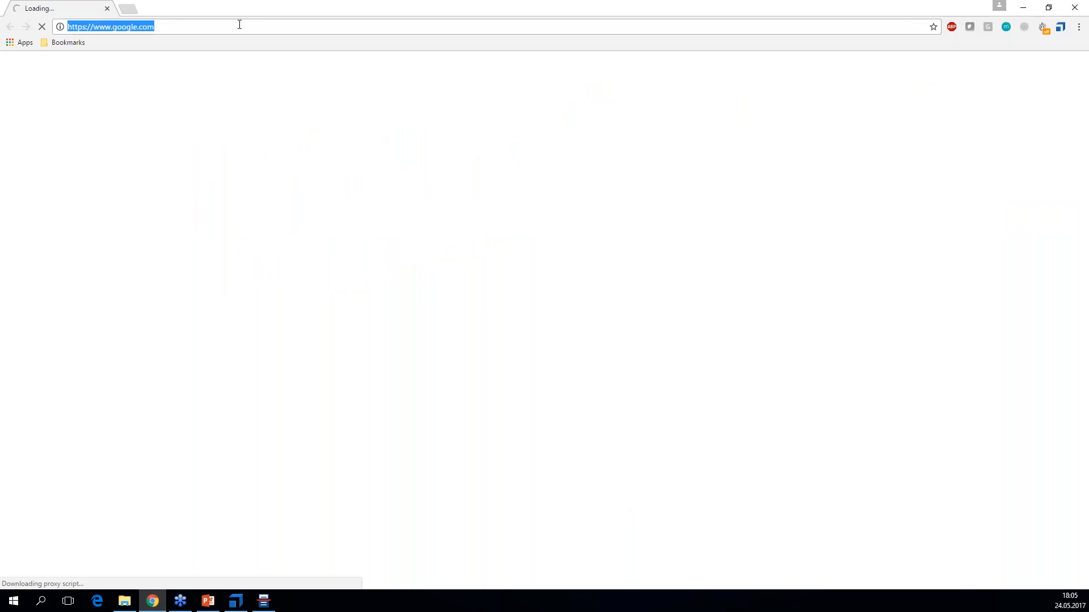
text(web)
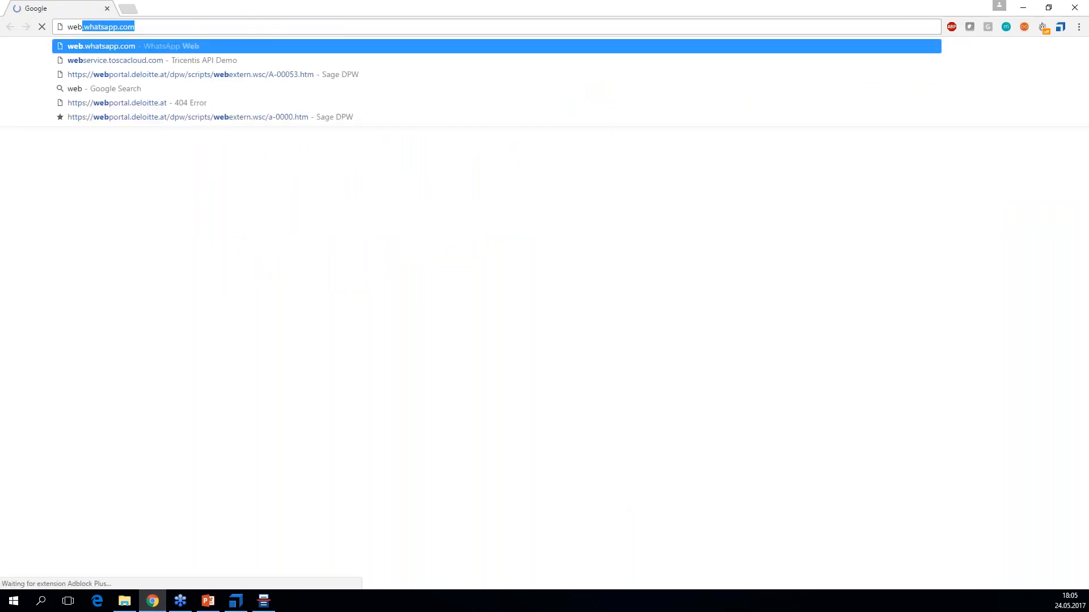
text(service)
key(Return)
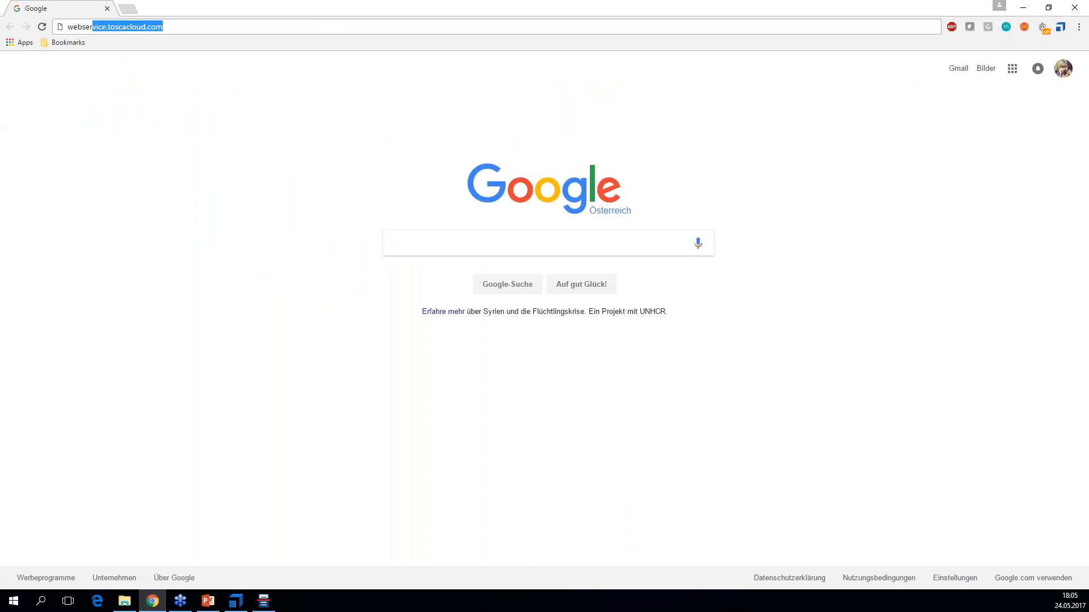
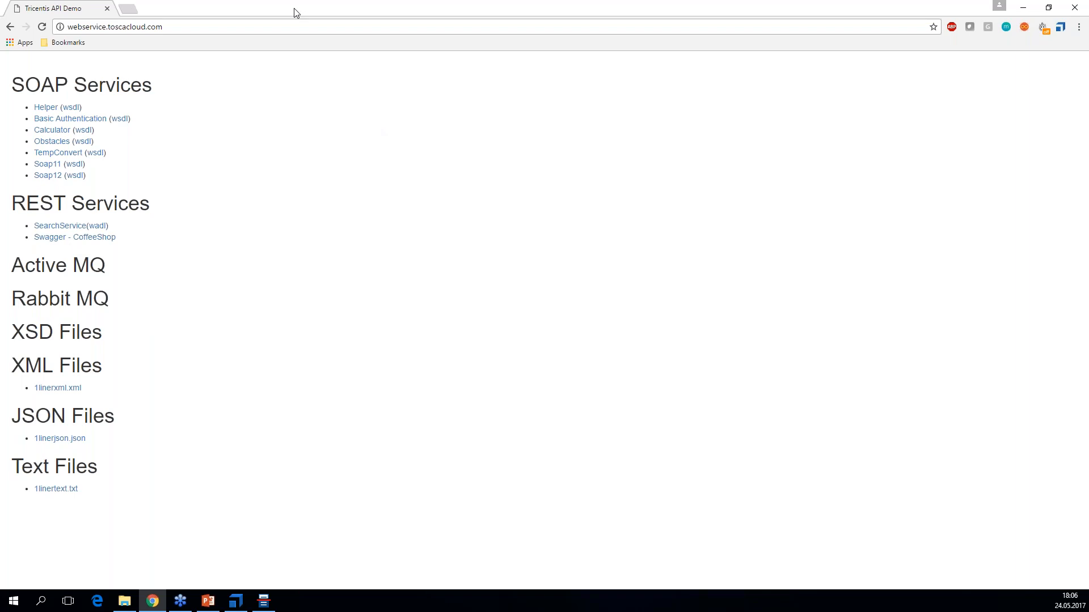
click(293, 25)
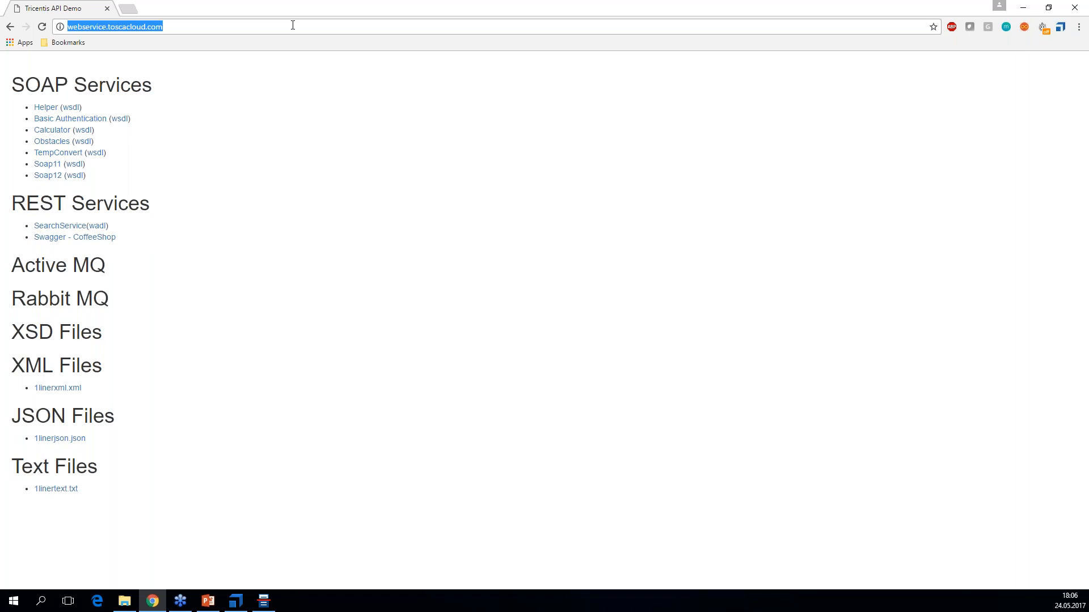
text(pets)
key(Return)
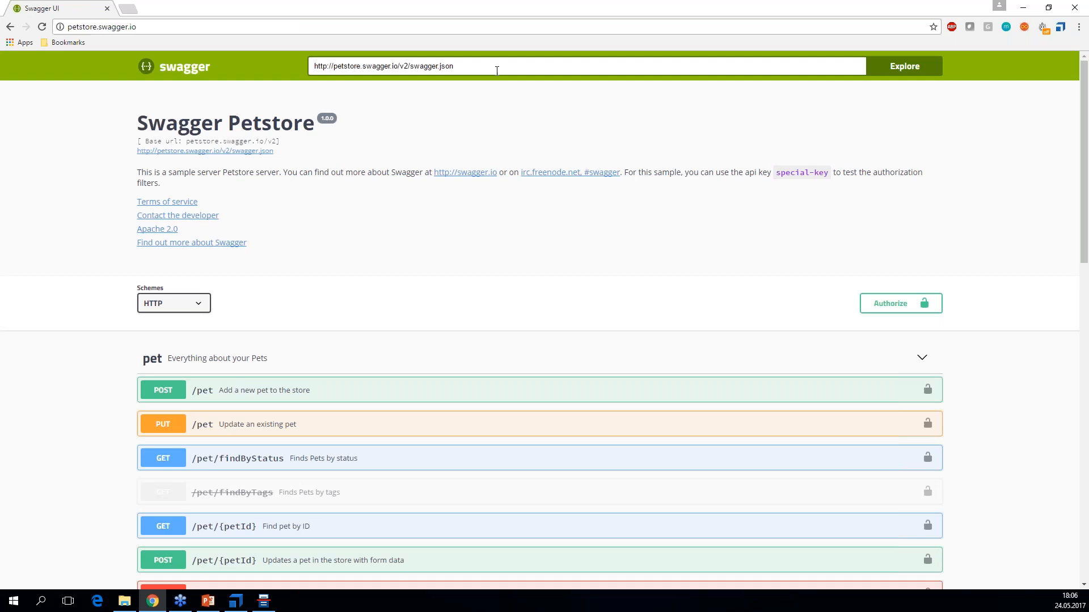
key(ctrl+a)
key(ctrl+c)
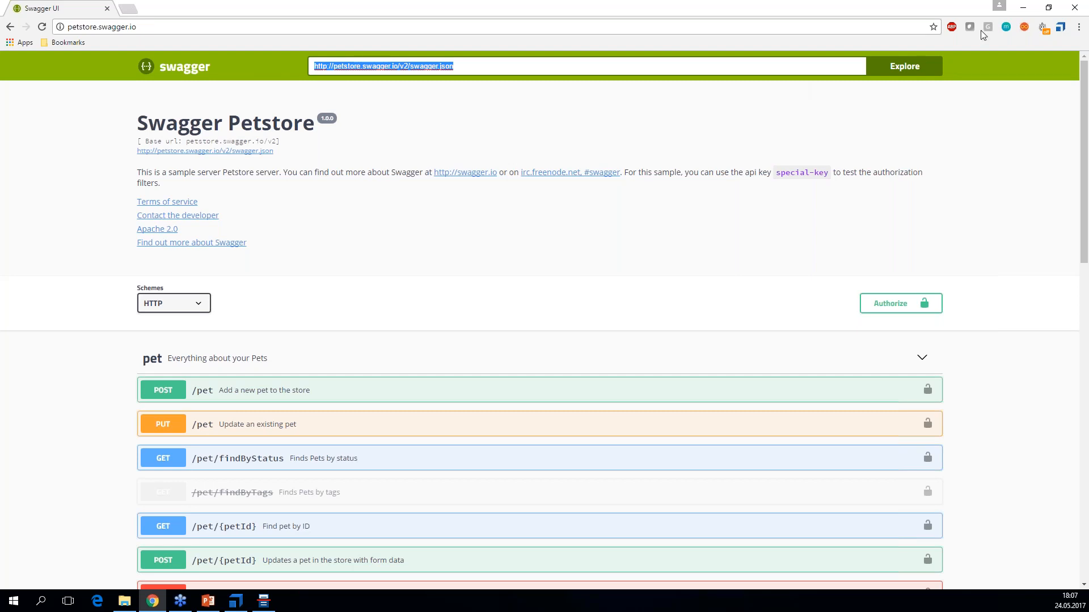
- Switch from Chrome back to Tosca API Scan and close the project containing the Soap11 messages
click(1022, 7)
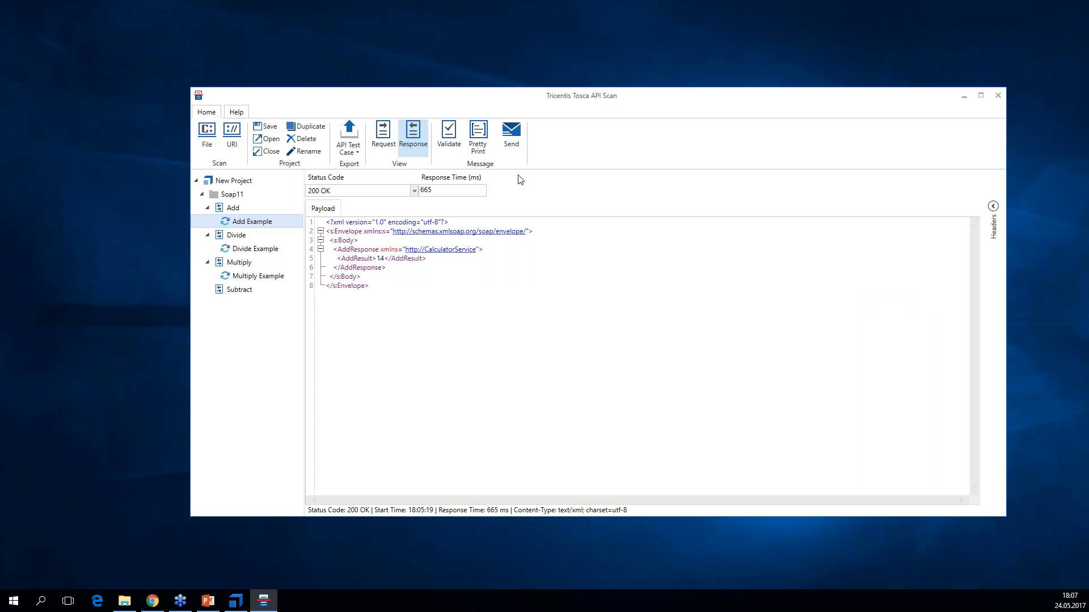
click(243, 196)
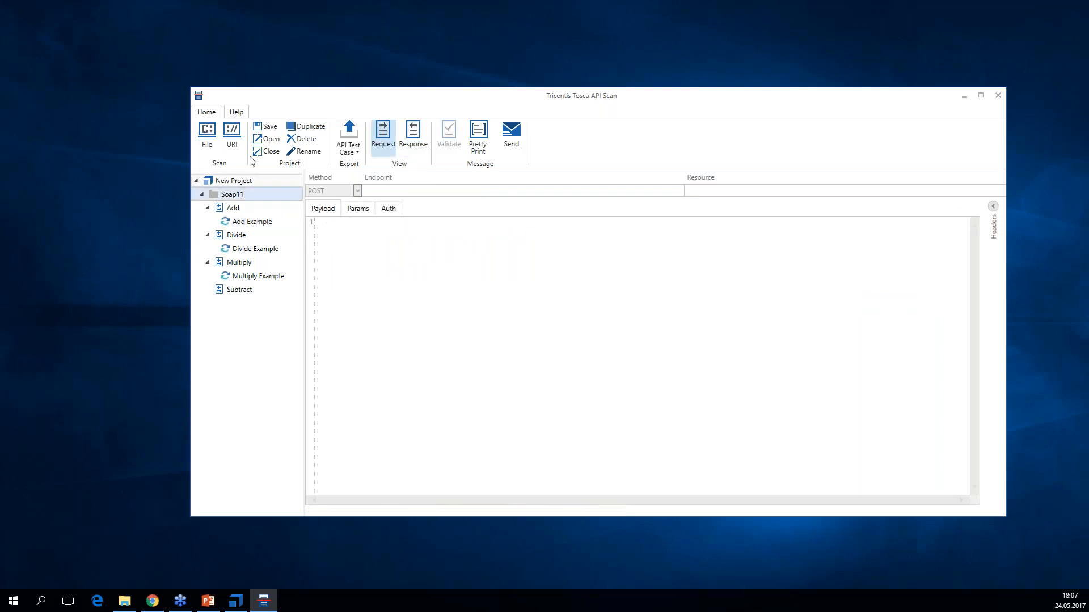
click(277, 154)
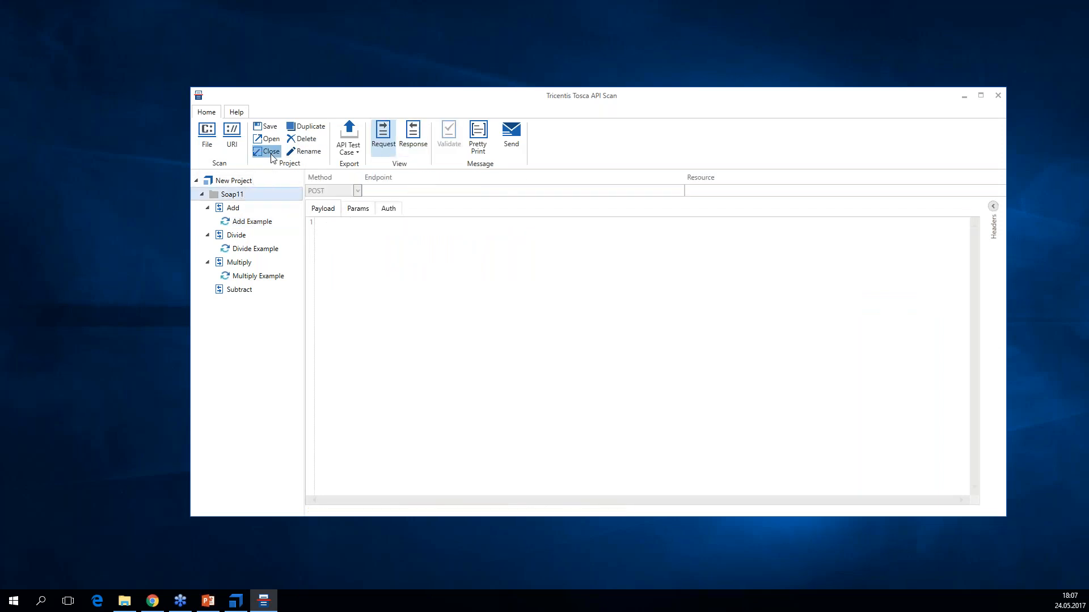
click(603, 332)
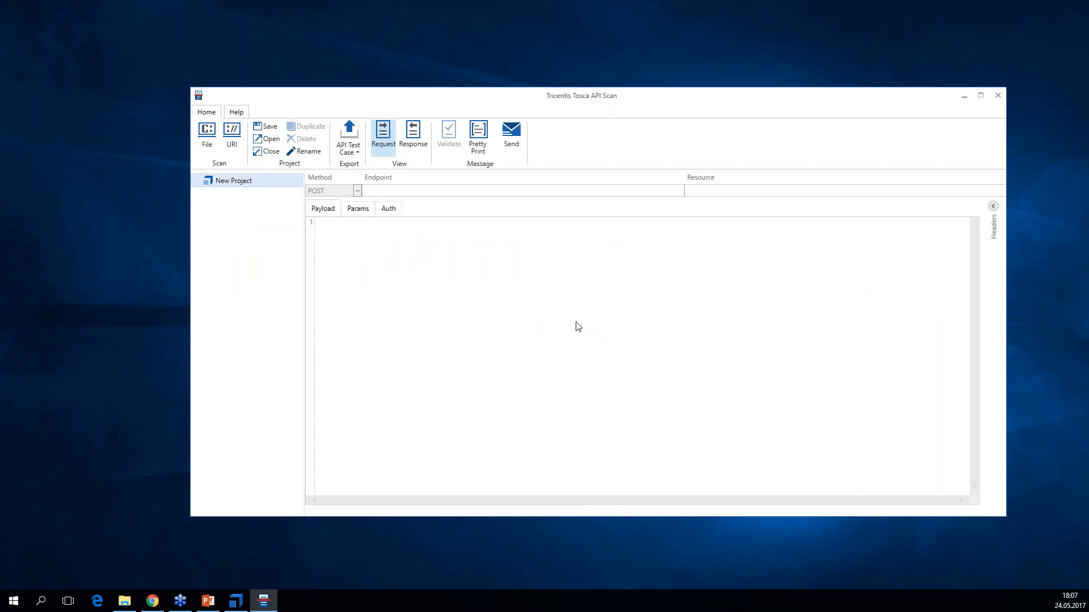
click(225, 132)
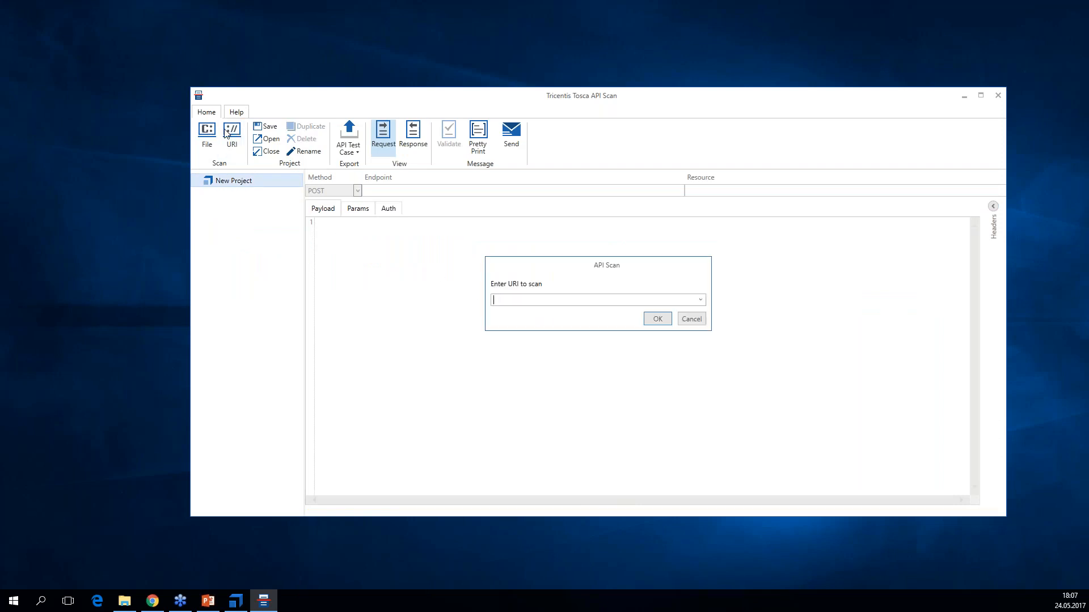
key(ctrl+v)
click(658, 319)
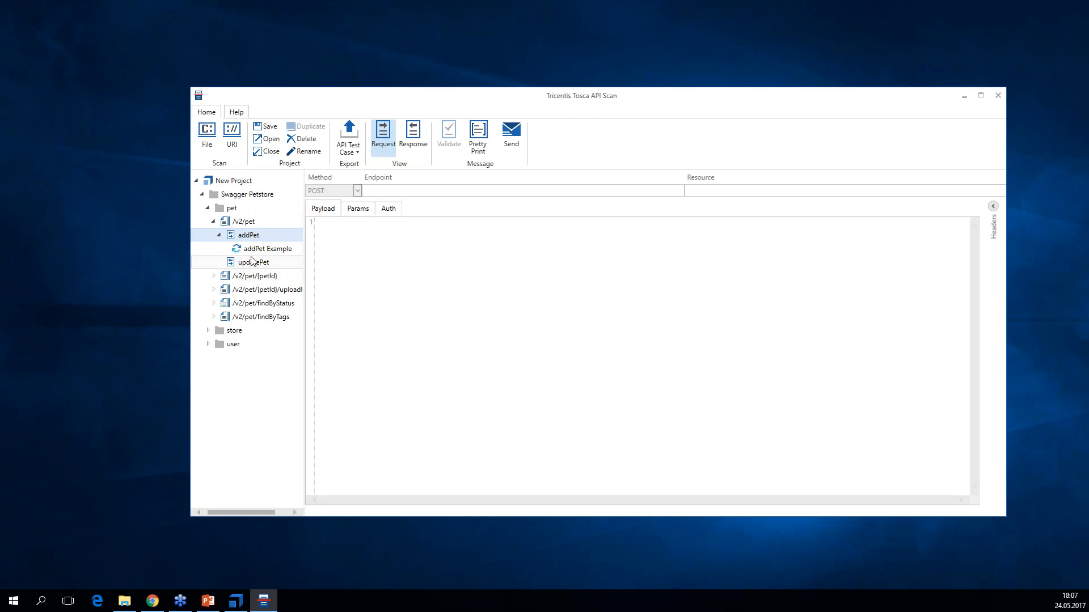
- Set the pet's top-level name to "Mark" in the addPet Example payload and send the request
click(242, 252)
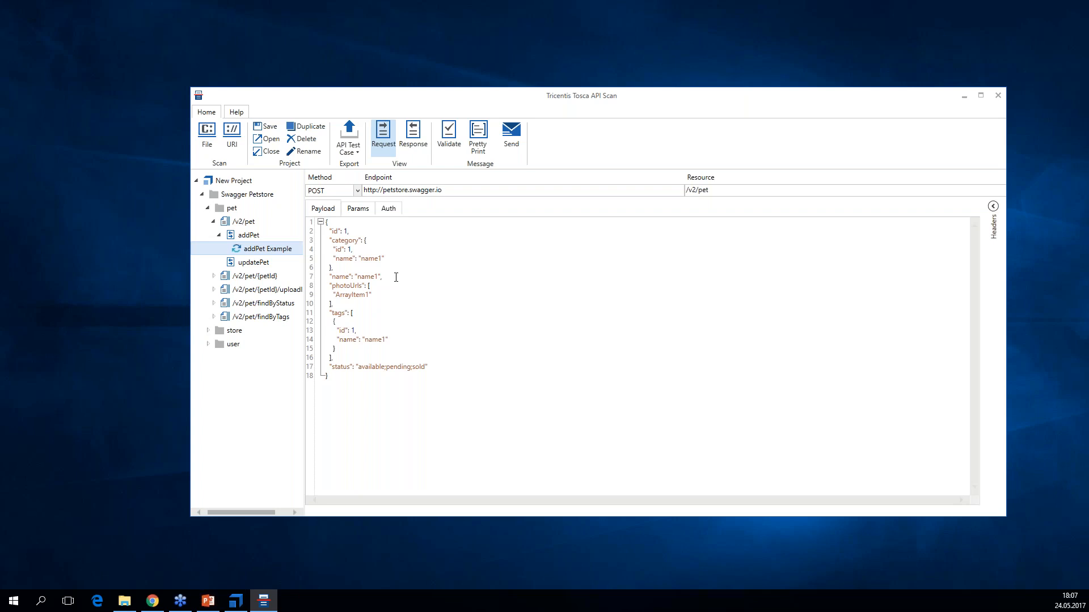
double_click(362, 278)
text(Mark)
click(358, 212)
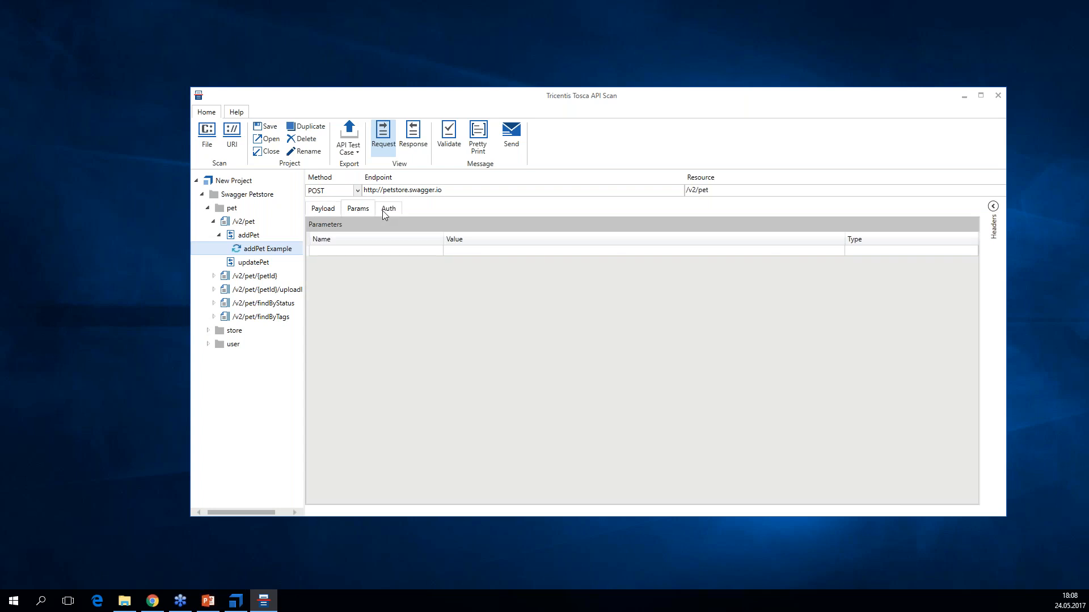
click(383, 210)
click(337, 211)
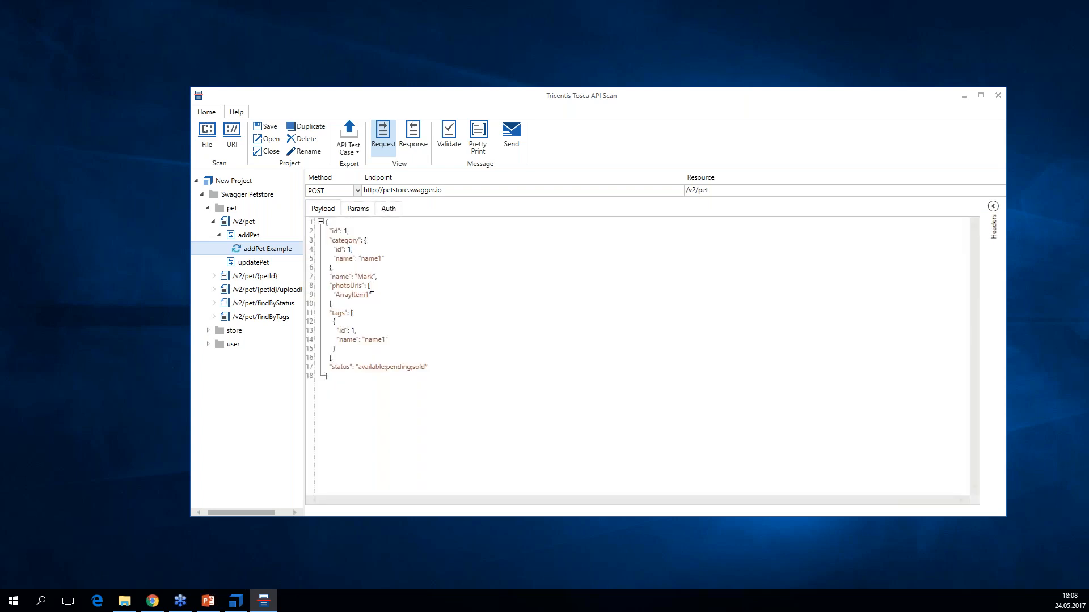
click(518, 142)
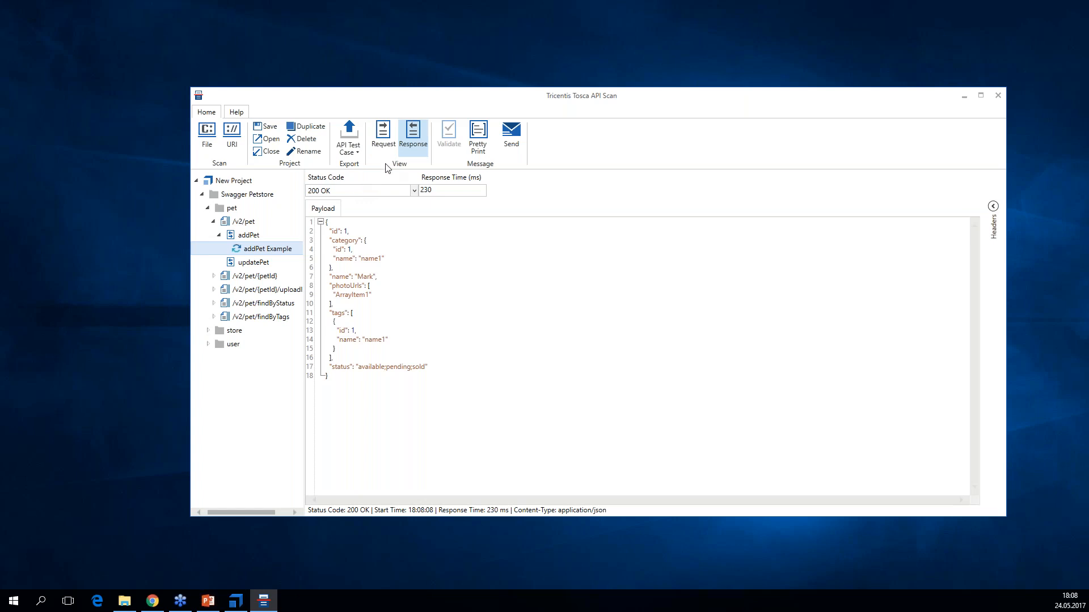
click(384, 147)
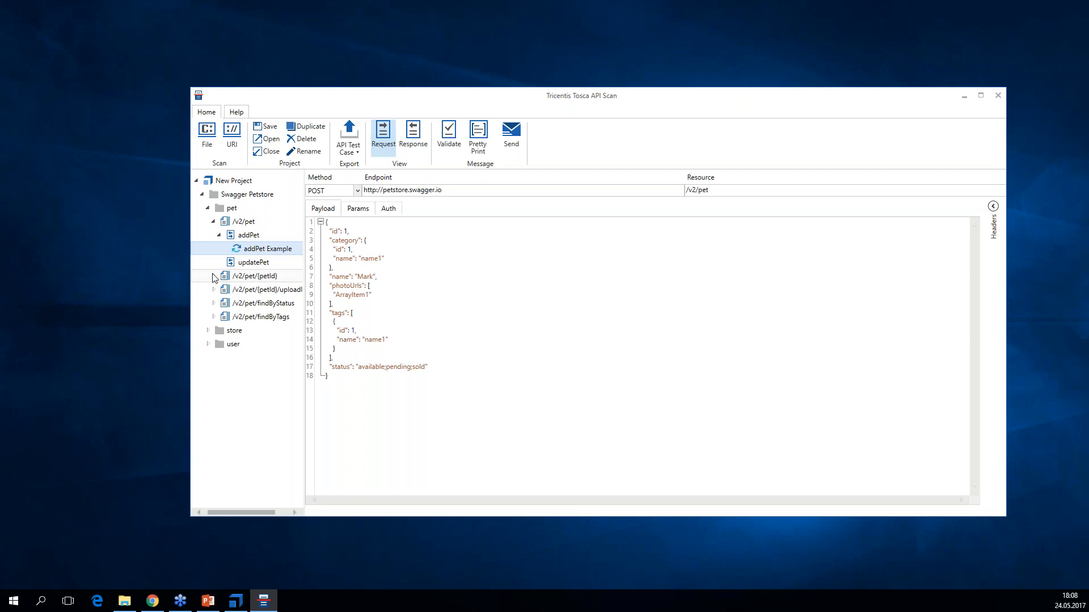
- Open the getPetById Example under /v2/pet/{petId} and set its petId path parameter to 1
click(211, 276)
click(231, 304)
click(237, 319)
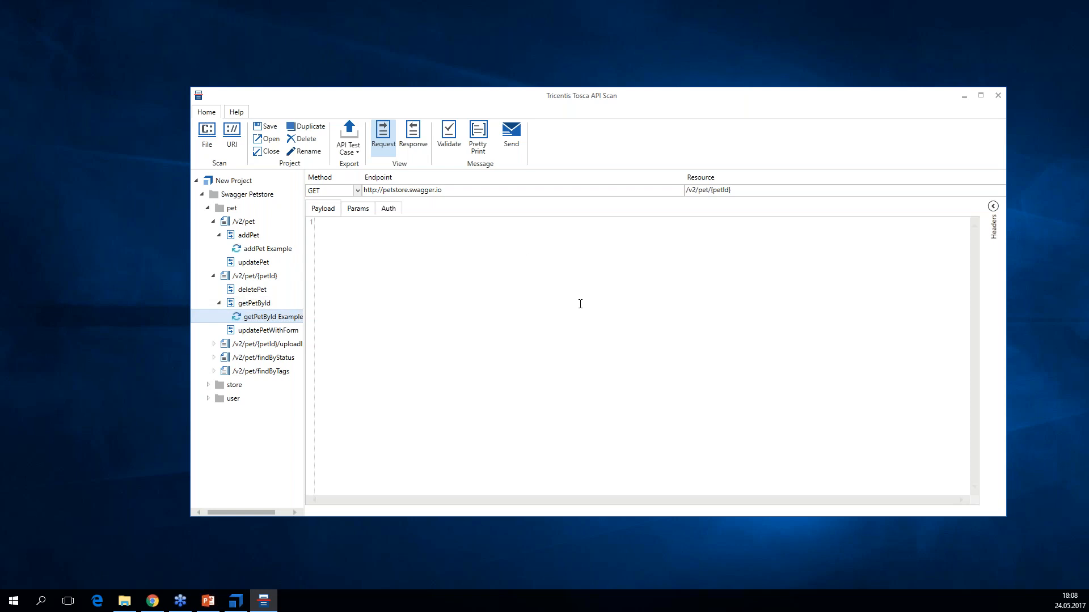
click(369, 208)
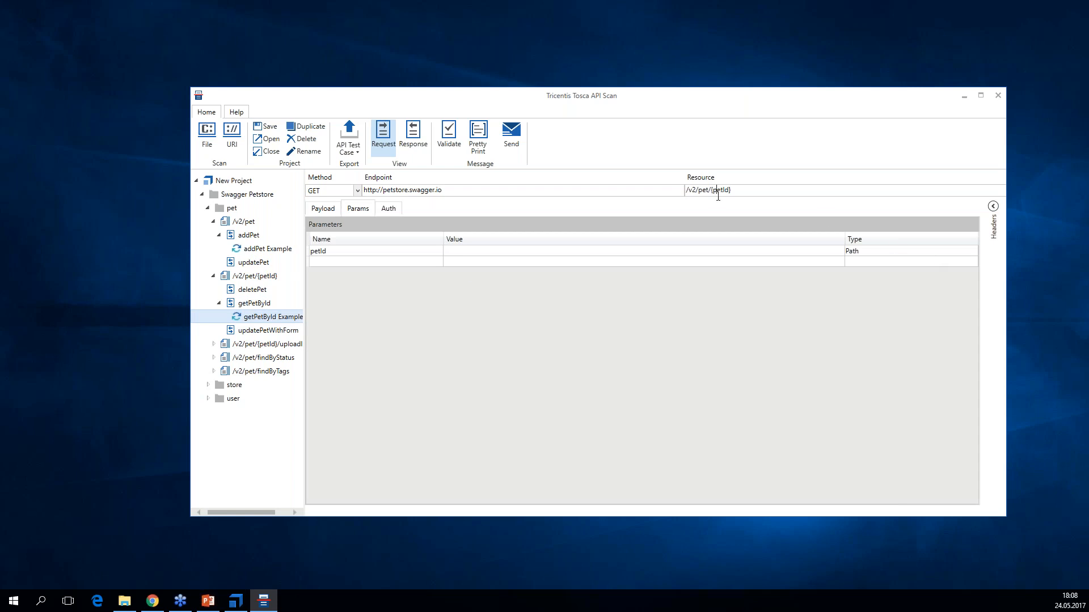
click(465, 251)
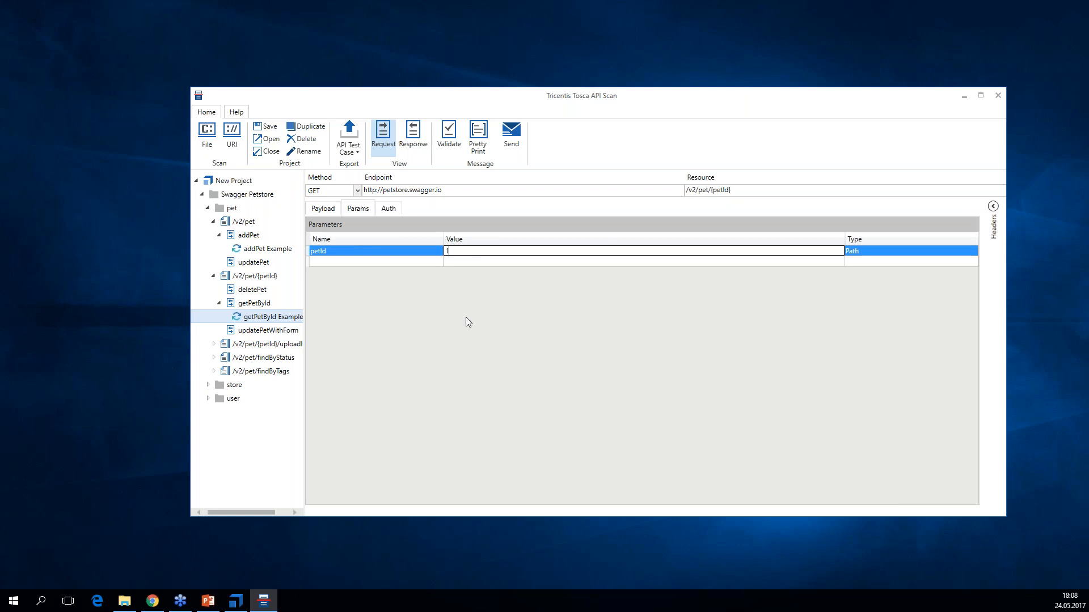
click(389, 260)
click(388, 254)
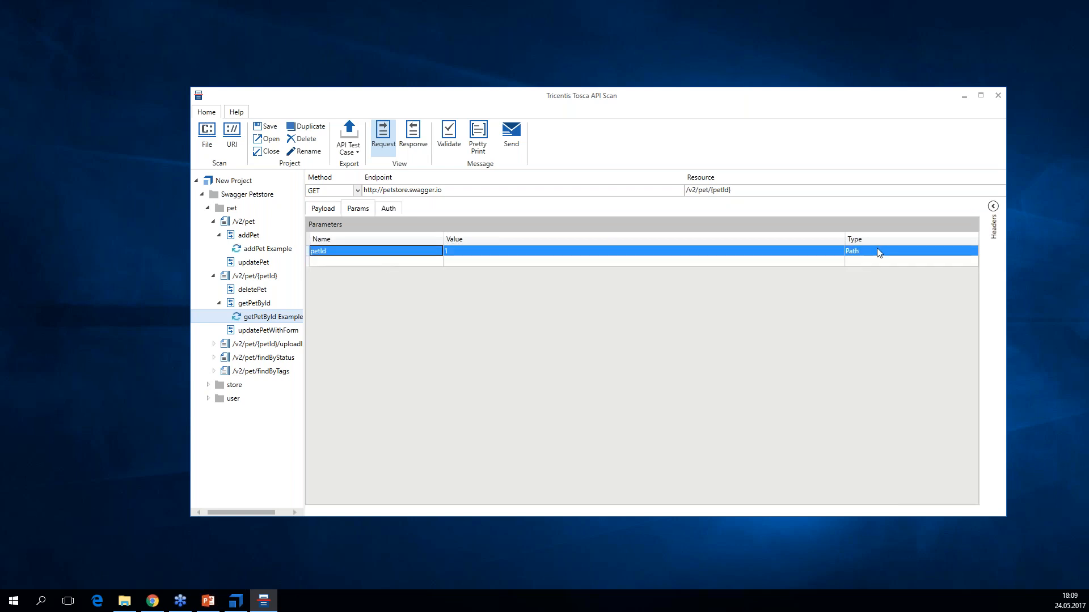
click(324, 208)
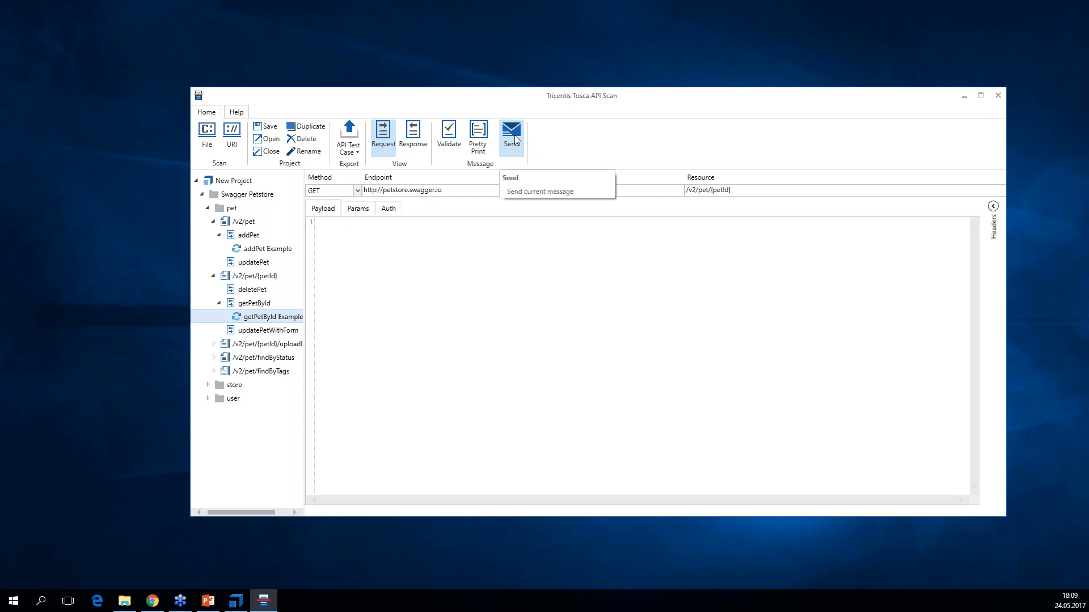
- Review the predefined response of the getPetById Example and send its request
click(412, 148)
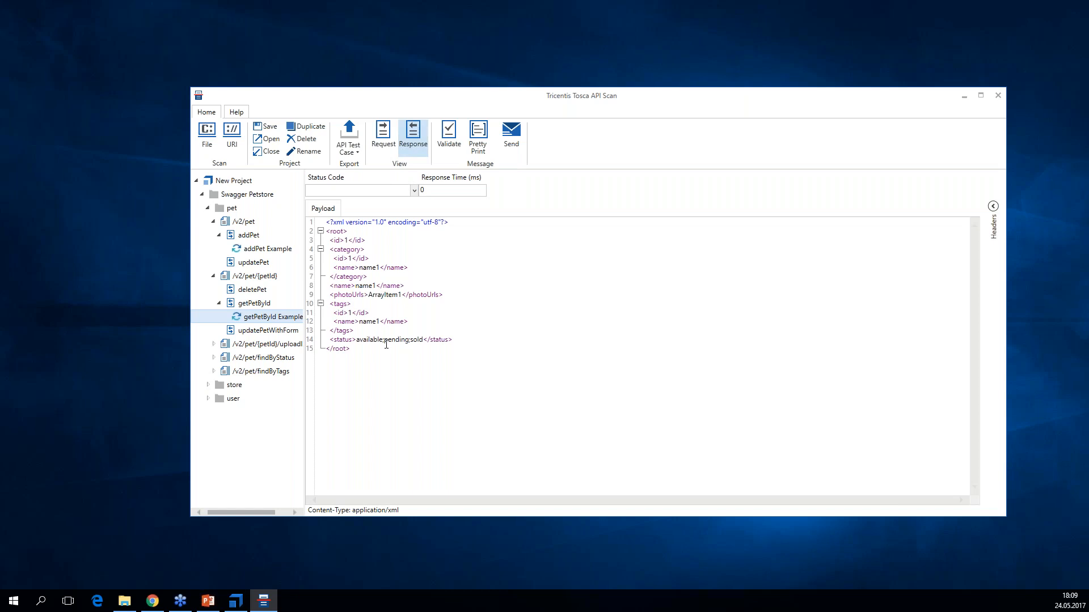
click(377, 135)
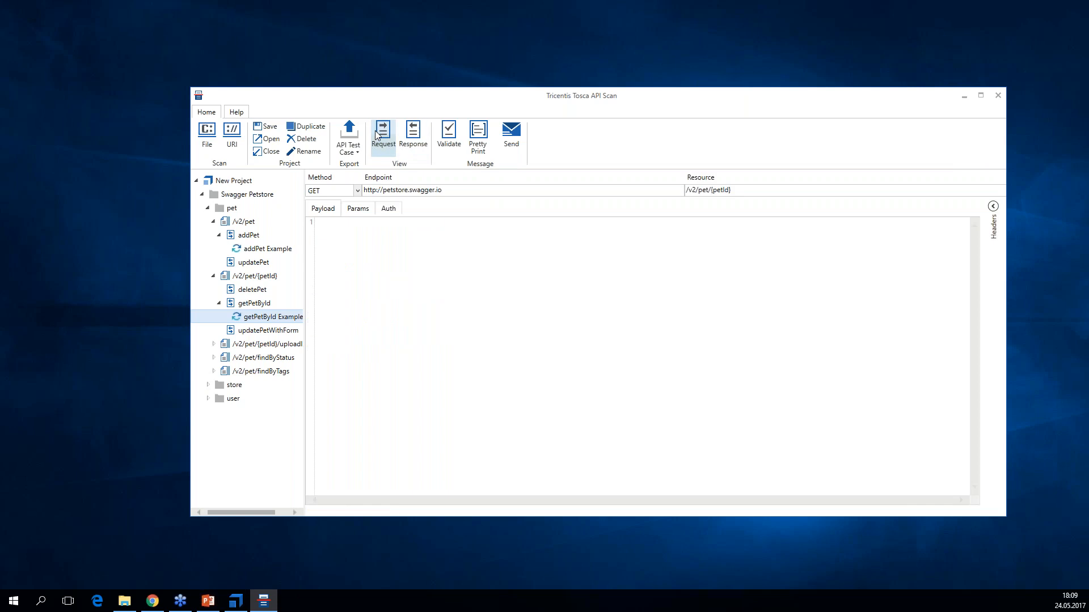
click(512, 137)
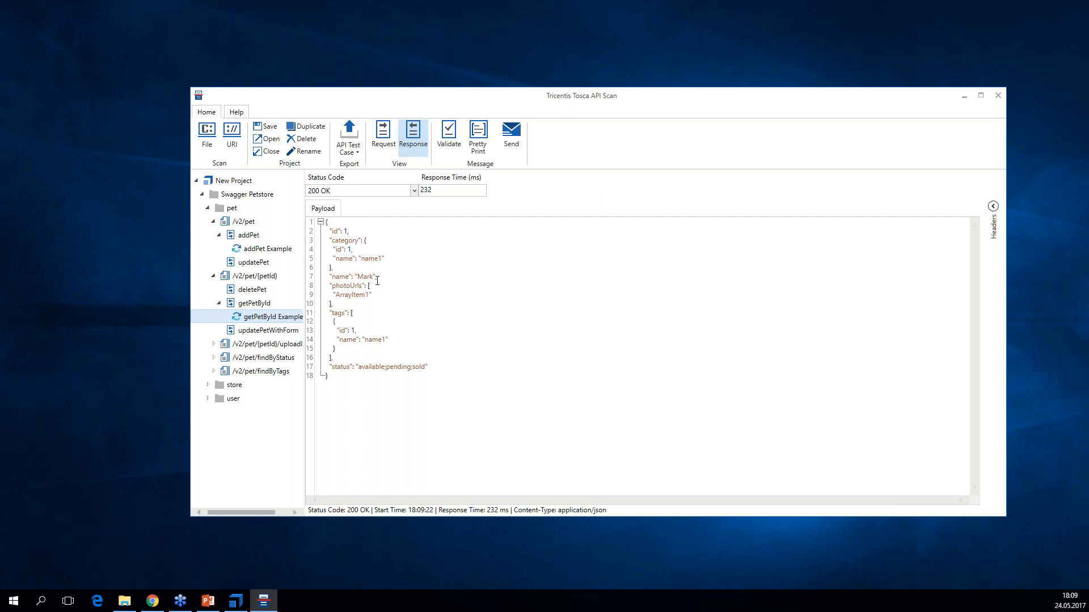
- Set the petId path parameter of the deletePet Example to 1, leave api_key empty, and send the request
double_click(264, 291)
click(263, 305)
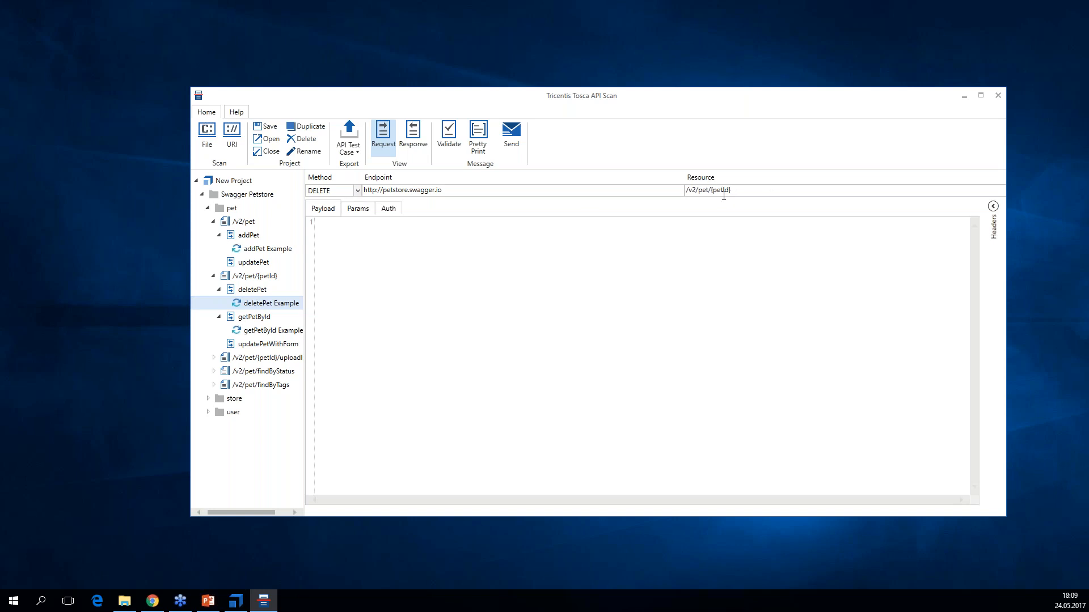
click(366, 211)
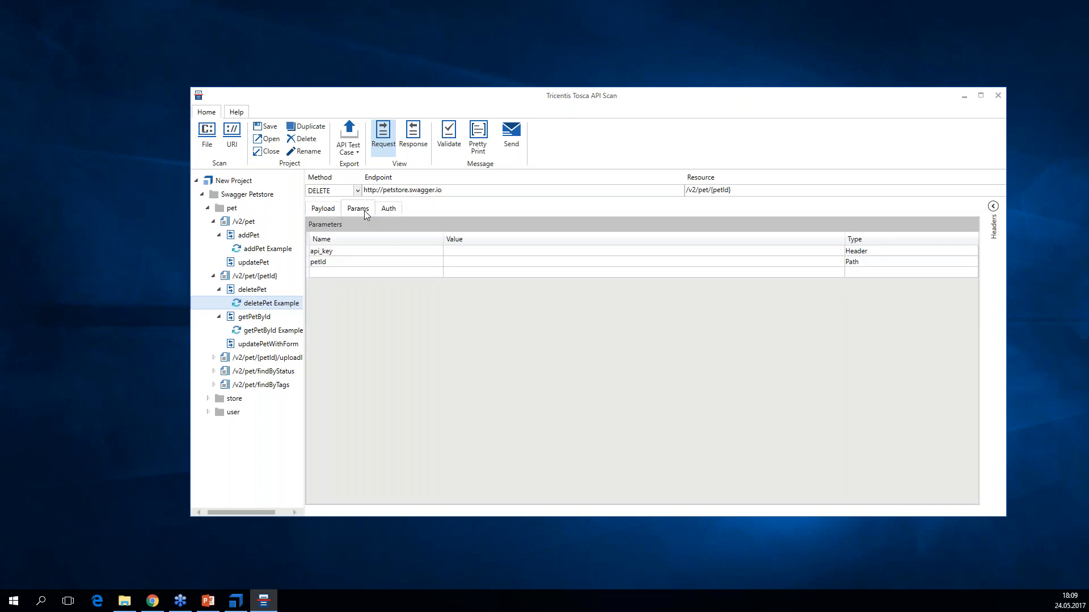
click(481, 262)
text(1)
click(387, 261)
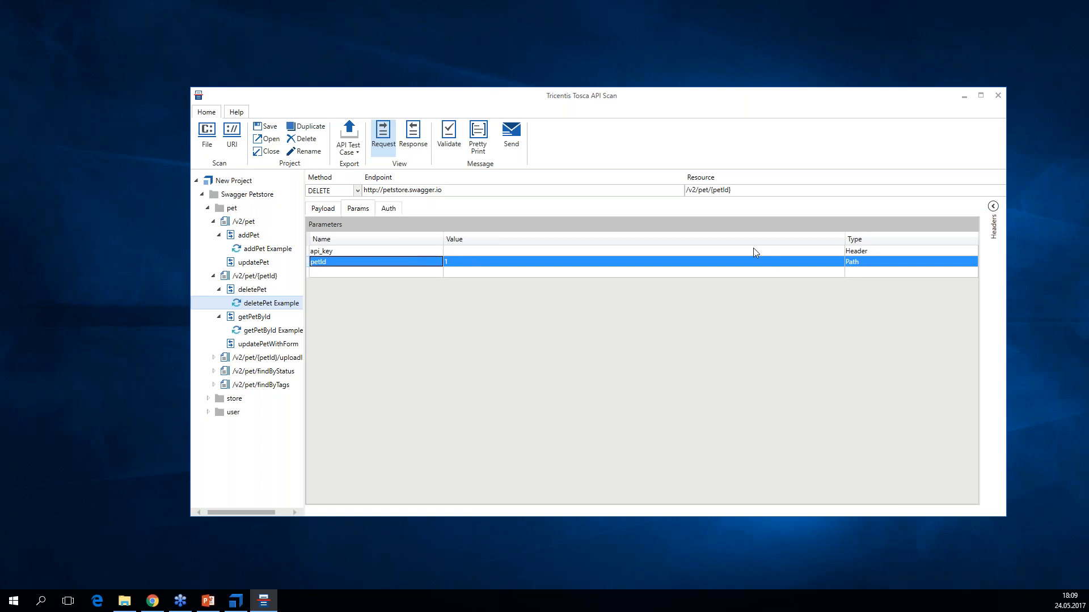
click(419, 254)
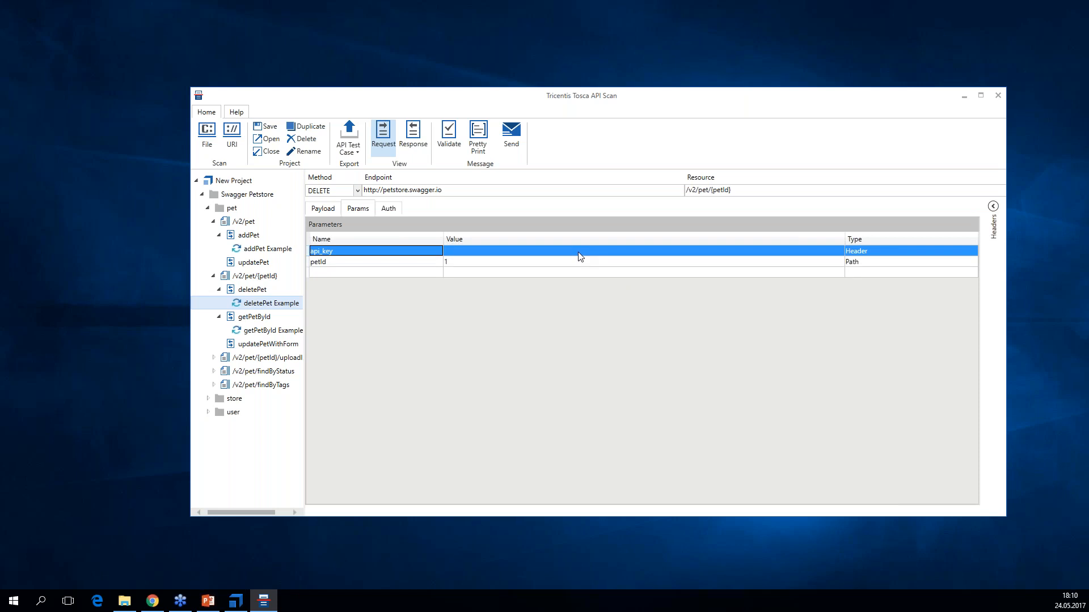
click(915, 263)
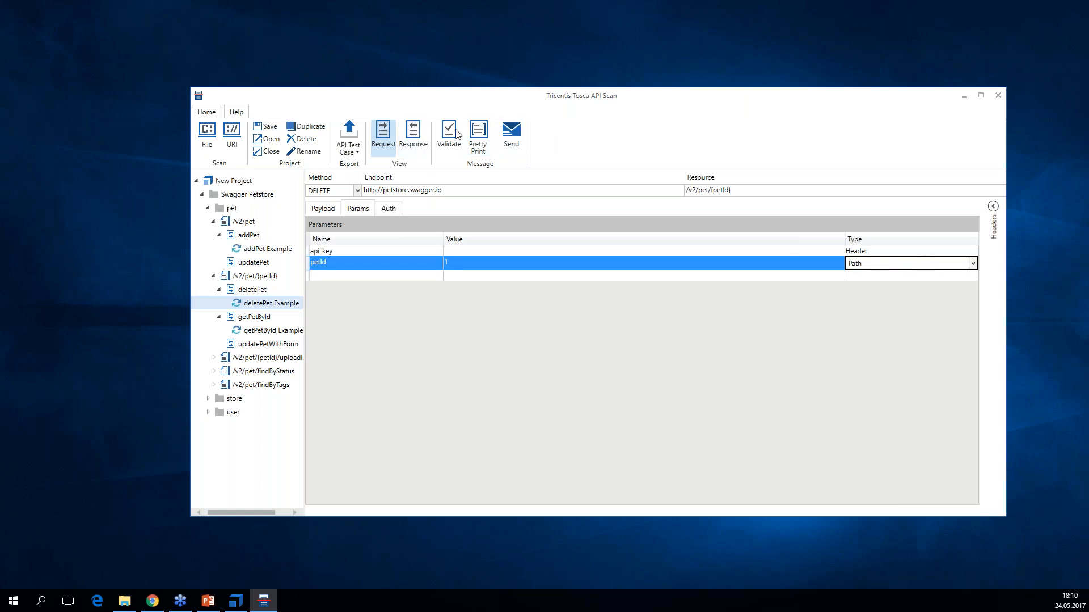
click(322, 210)
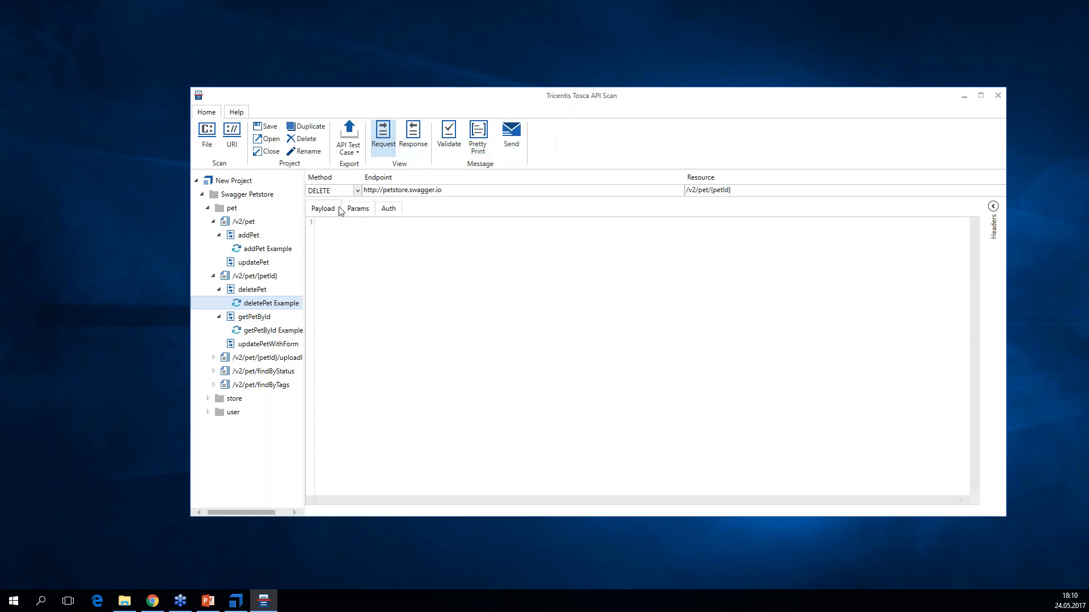
click(511, 136)
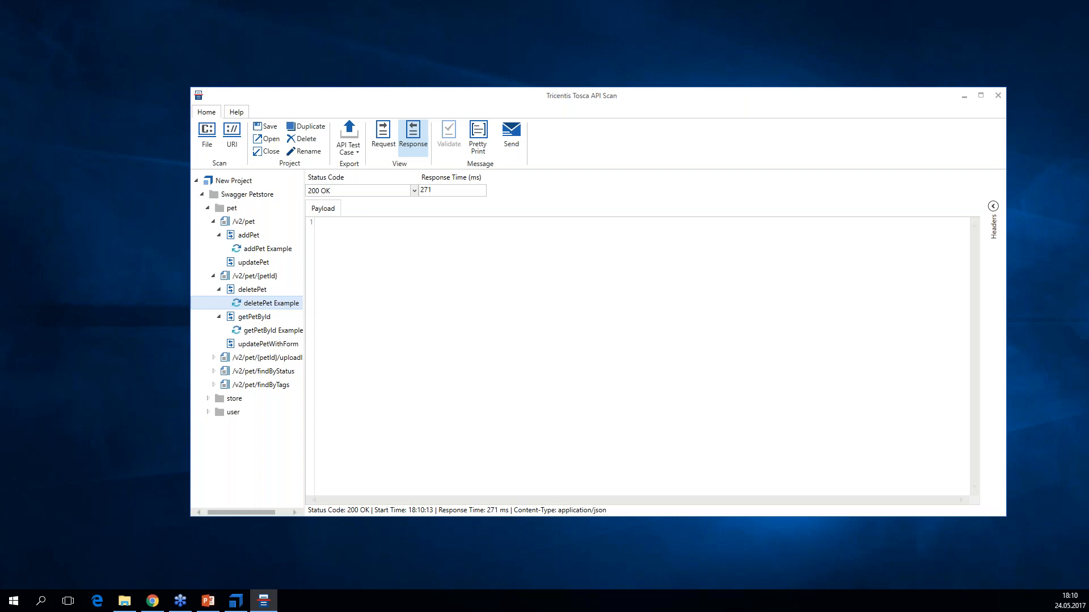
- Check the petId parameter of the getPetById Example and resend its request to look up the deleted pet
click(276, 331)
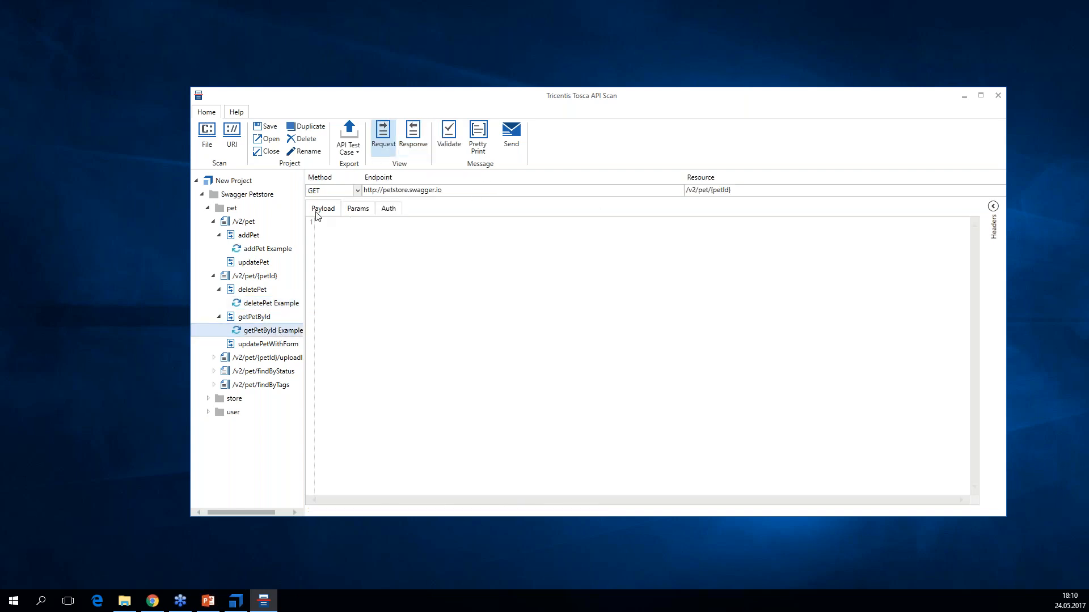
click(358, 210)
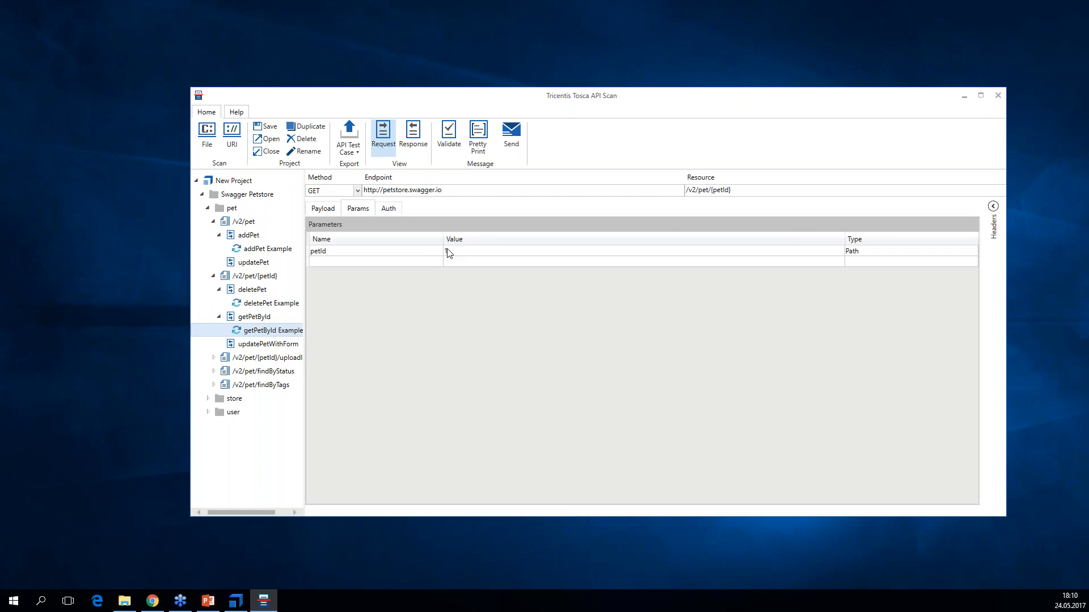
click(506, 144)
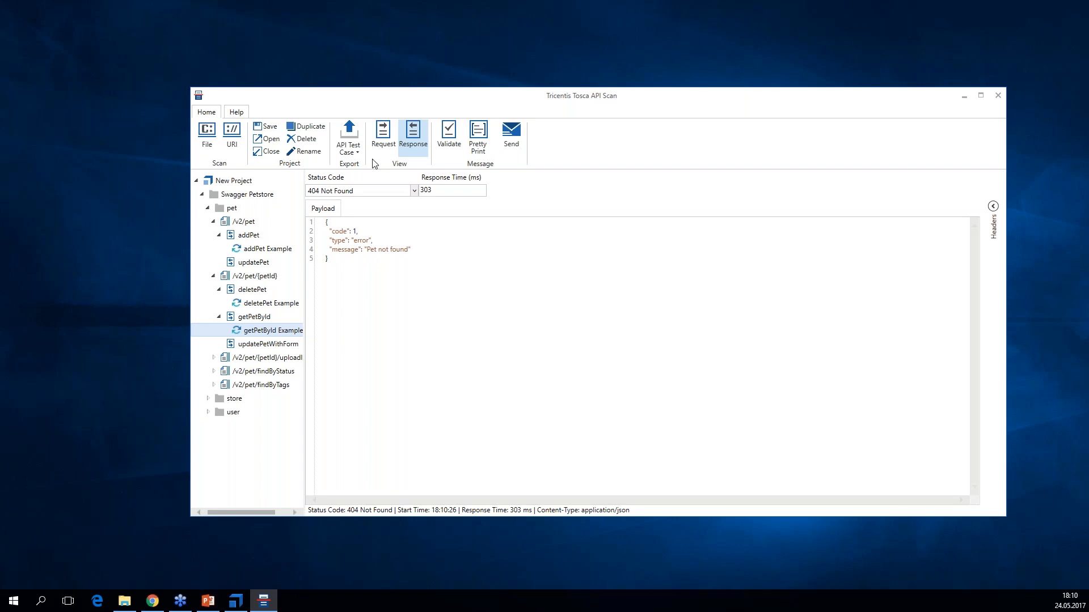
- Examine the type options of the getPetById petId parameter, keep Path, and highlight the {petId} placeholder in the resource
click(379, 137)
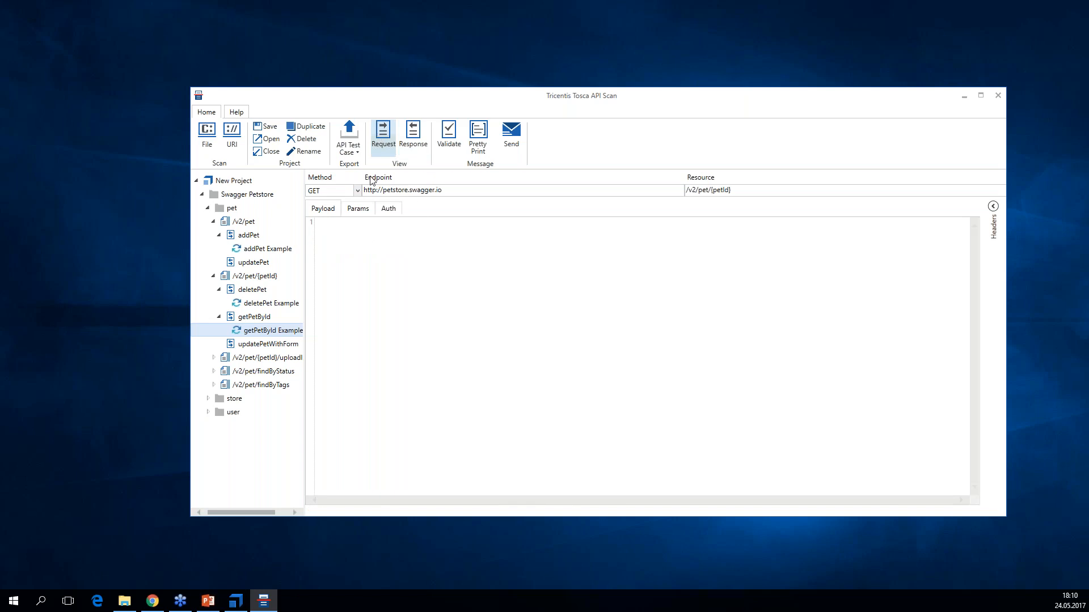
click(365, 210)
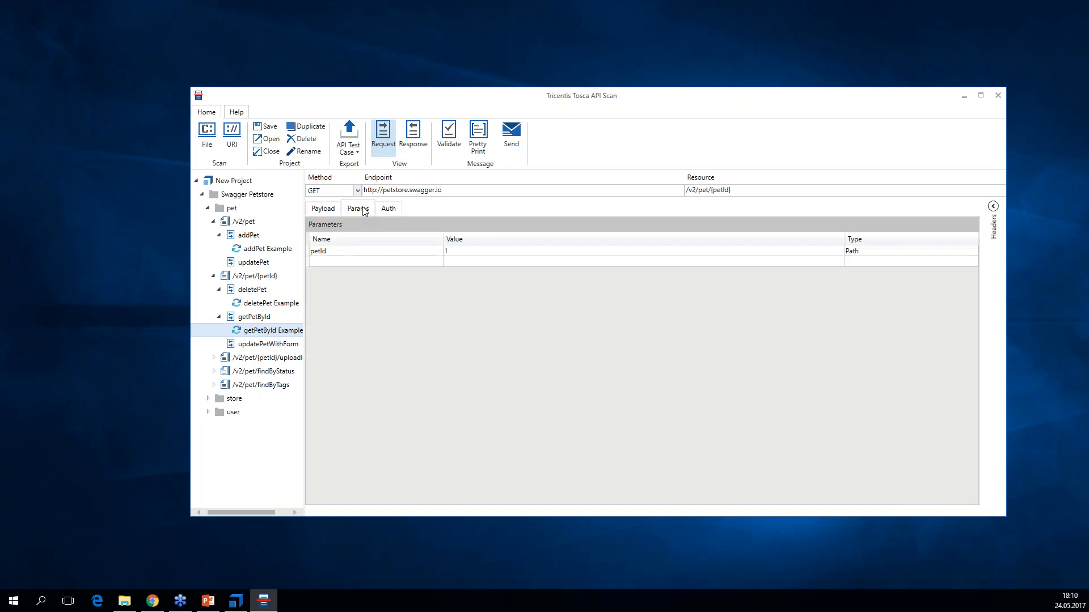
click(941, 252)
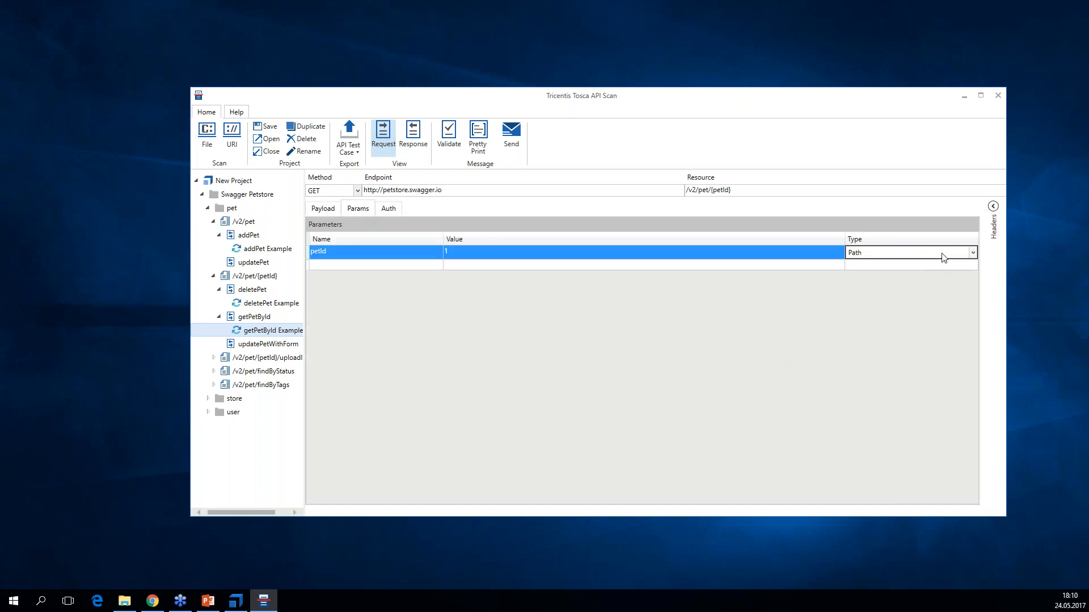
click(971, 254)
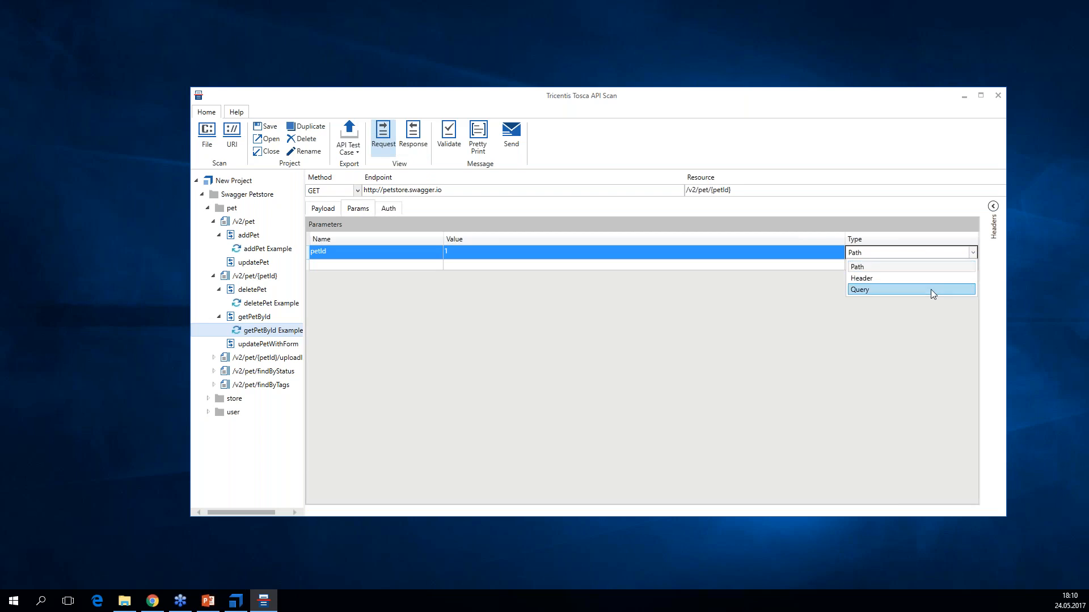
click(916, 267)
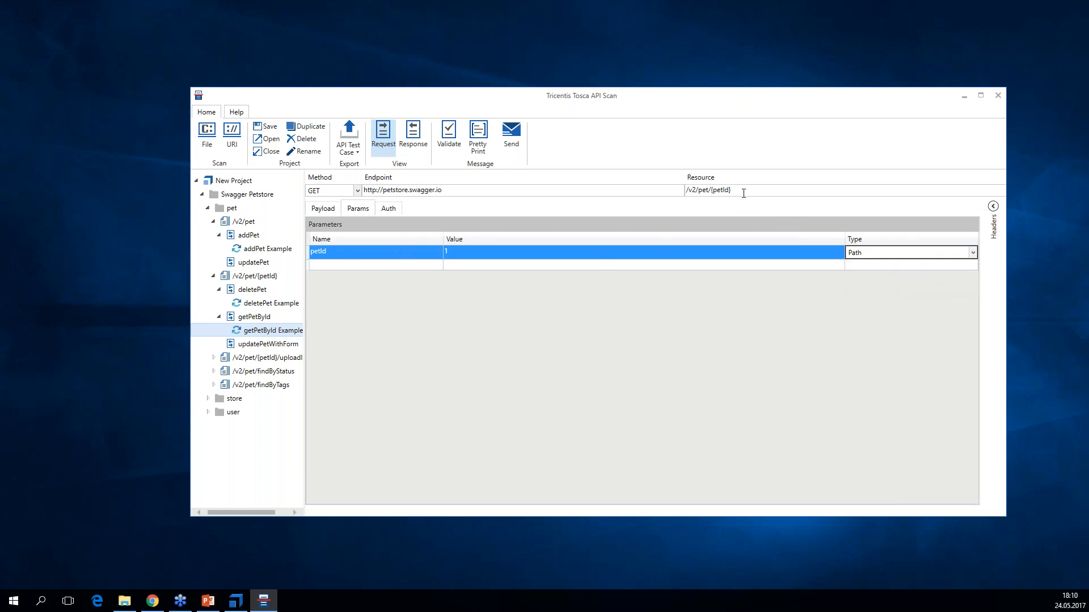
drag(731, 191, 711, 192)
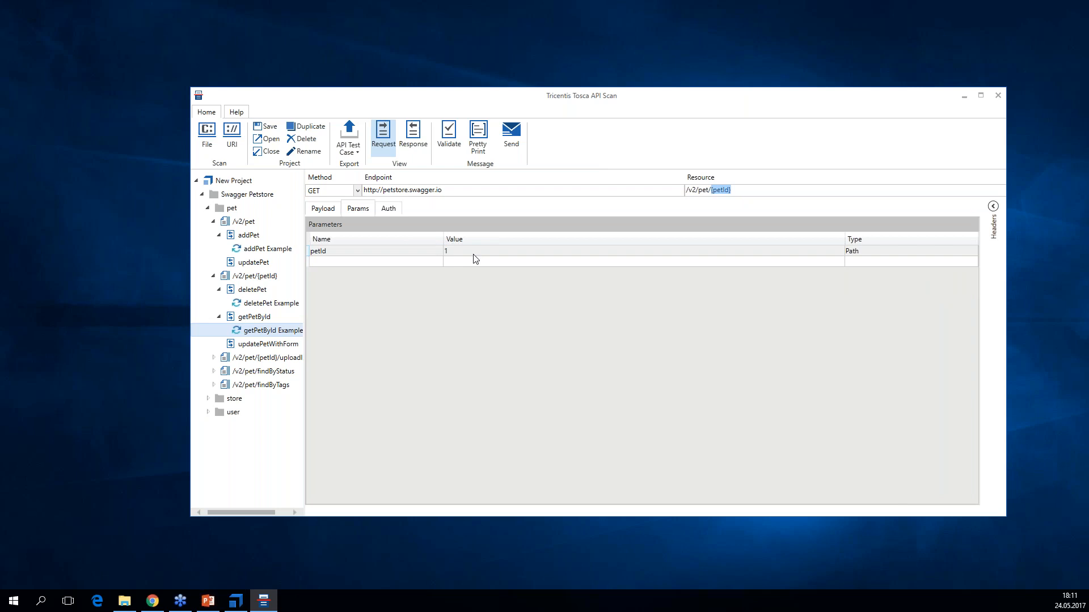
- Delete the petId parameter of the getPetById Example, change the resource to /v2/pet/1, and send the request
click(452, 250)
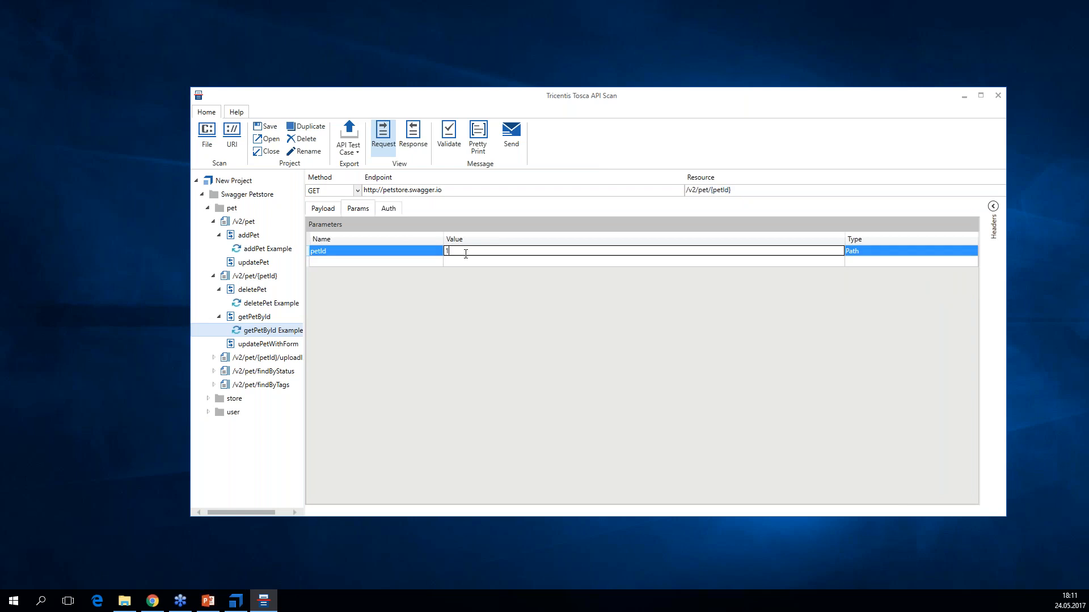
right_click(397, 252)
click(420, 258)
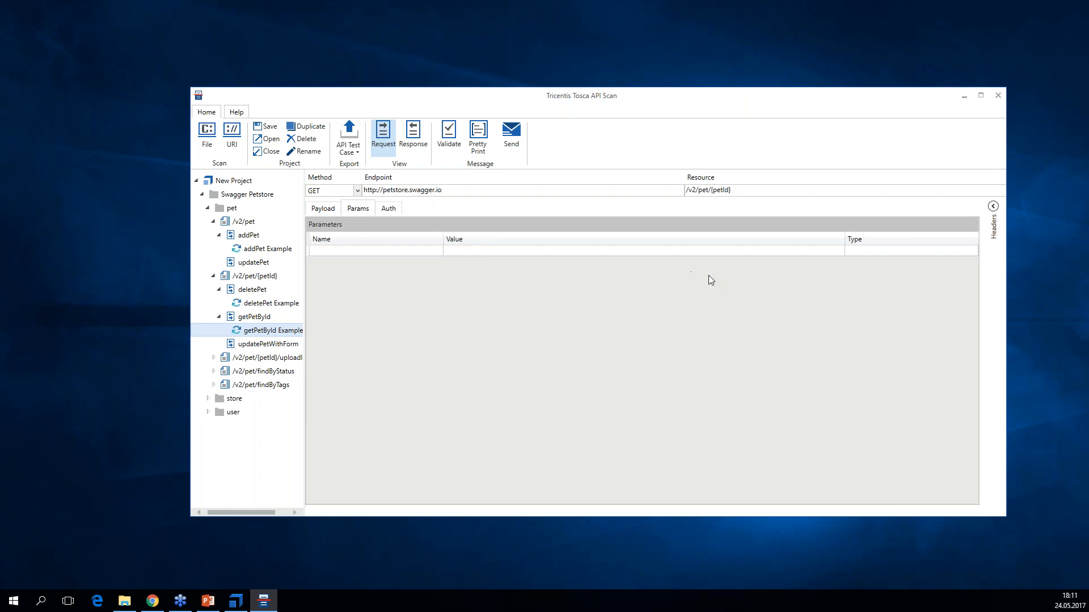
drag(732, 190, 713, 191)
key(BackSpace)
click(511, 139)
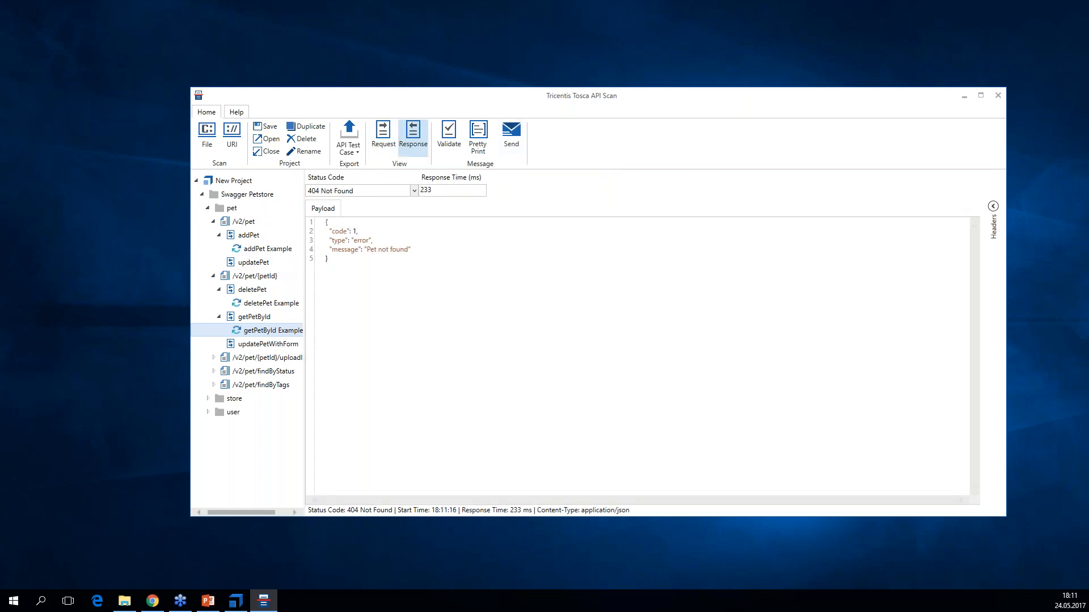
- Add a Query parameter named petId with value 1 to the getPetById Example request
click(382, 136)
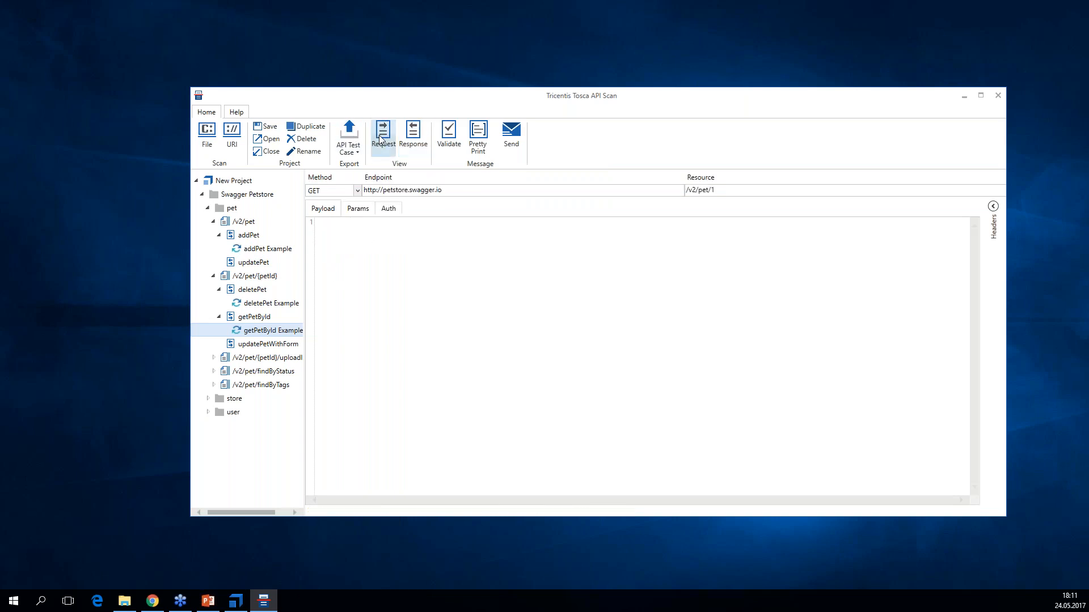
click(367, 209)
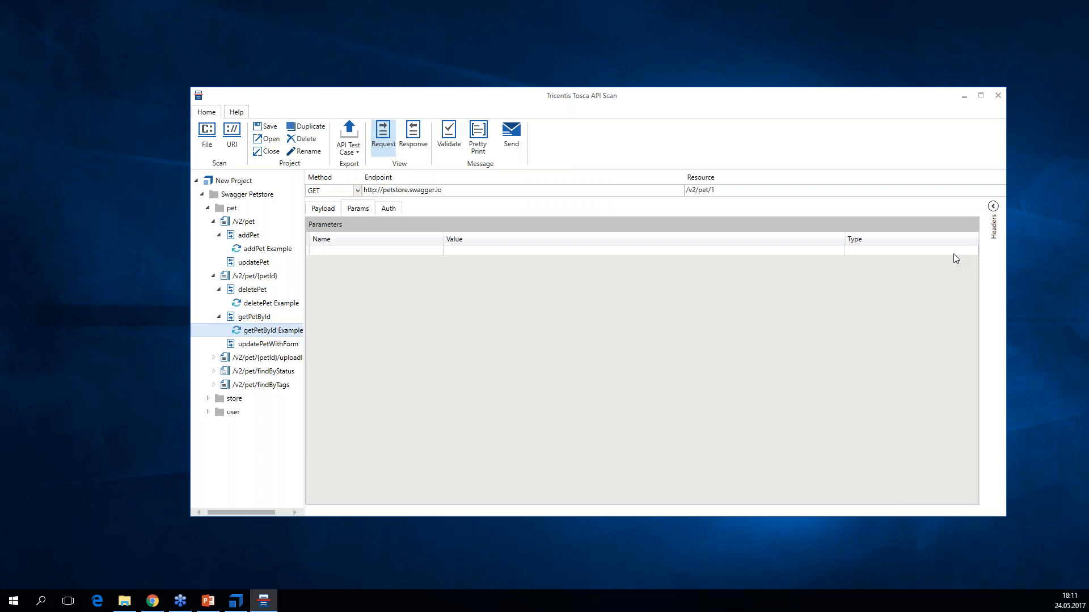
click(956, 258)
click(956, 258)
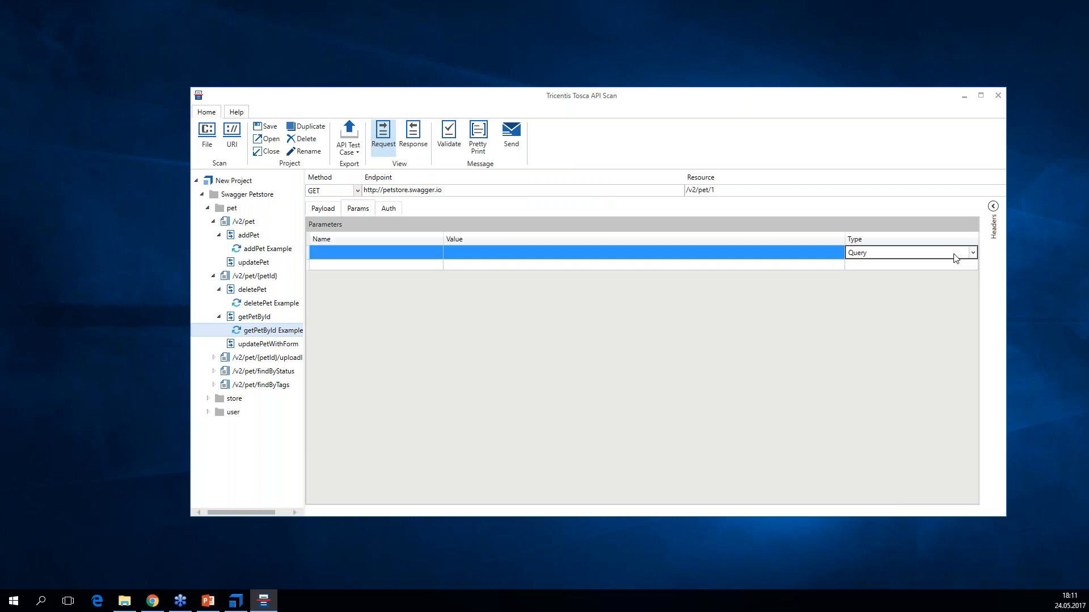
click(389, 252)
click(388, 250)
text(pet)
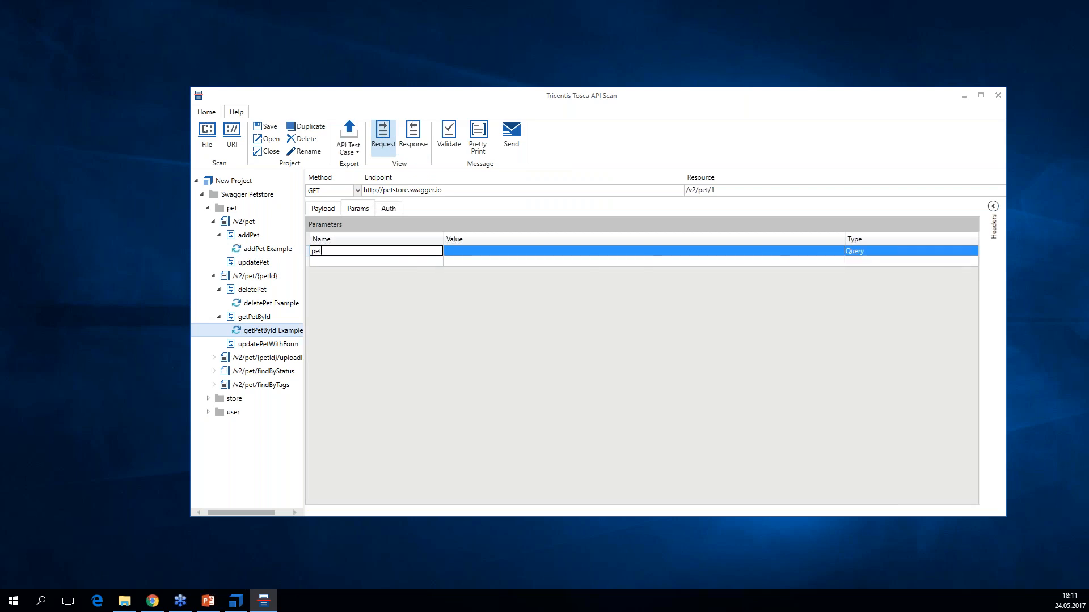
text(Id)
key(Tab)
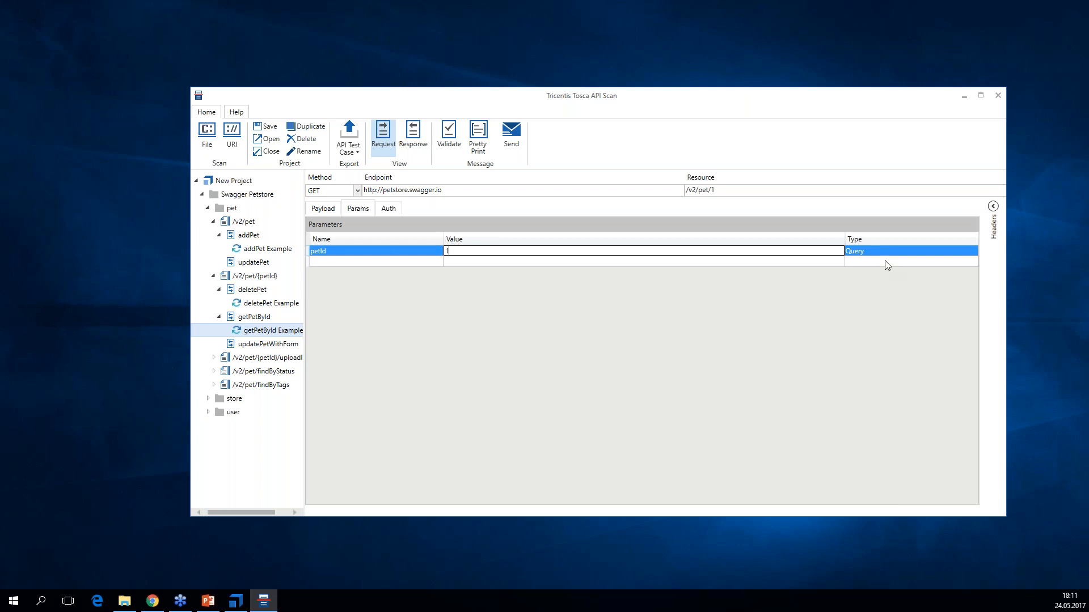
- Try petId=1 at the end of the getPetById resource path, and revert the resource to /v2/pet/1
click(714, 190)
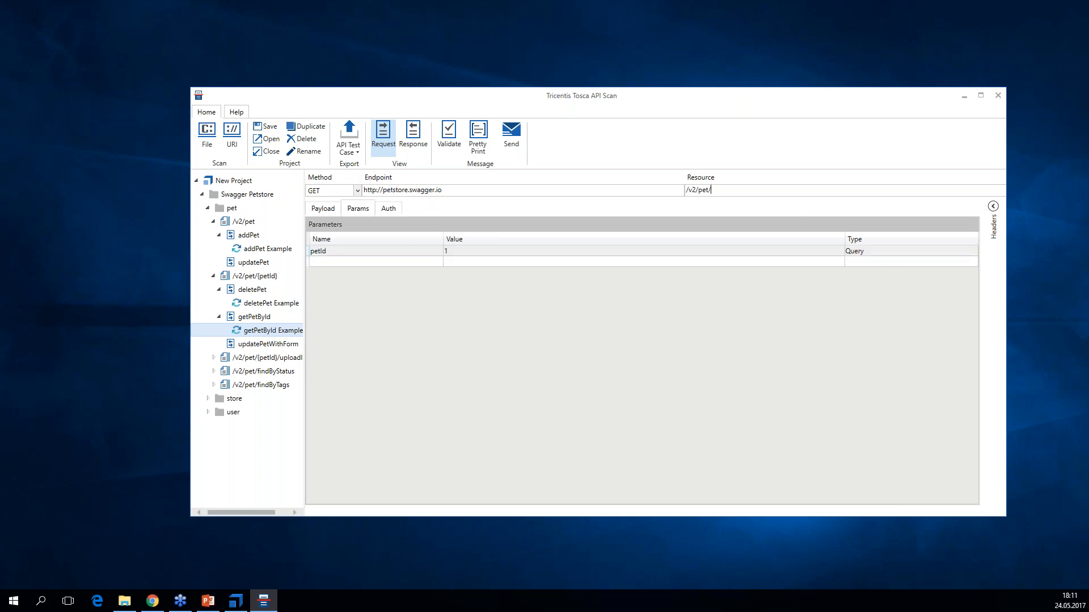
text(petId=1)
drag(731, 190, 711, 190)
key(BackSpace)
- Change the petId parameter's type to Path and set the getPetById resource to /v2/pet/{petId}
click(919, 256)
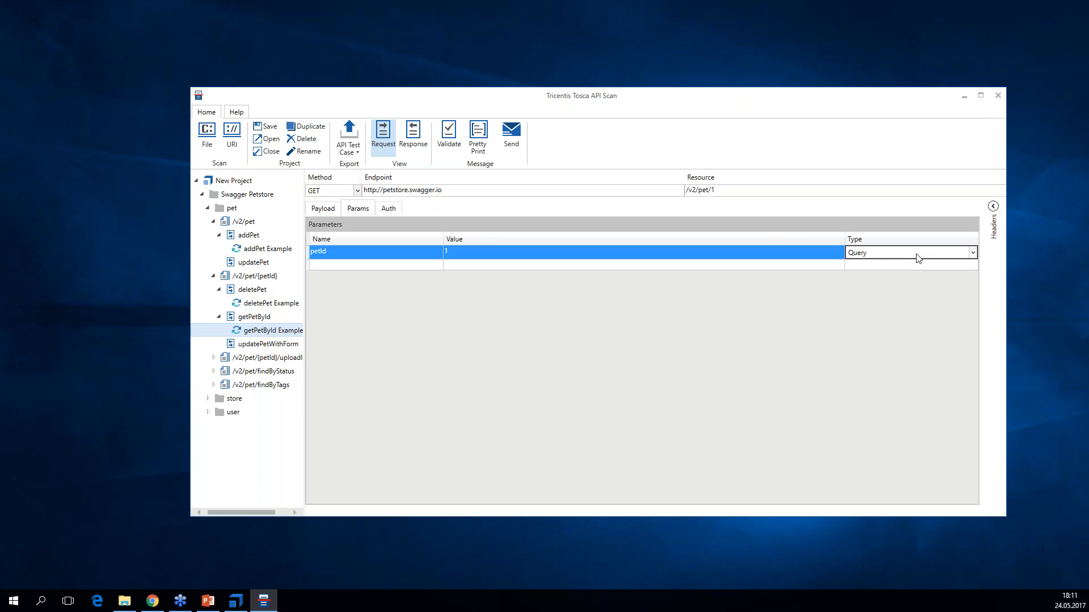
click(973, 253)
click(944, 272)
click(729, 191)
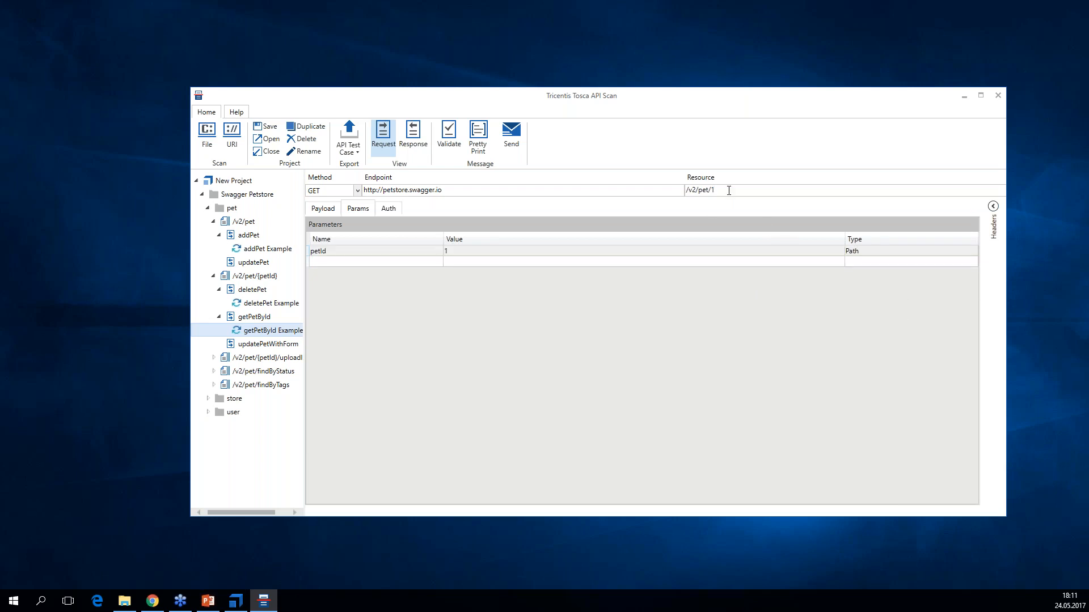
text({petId)
- In the addPet Example payload, set the pet's id to 5, replace the pet's name, and send the request
click(247, 252)
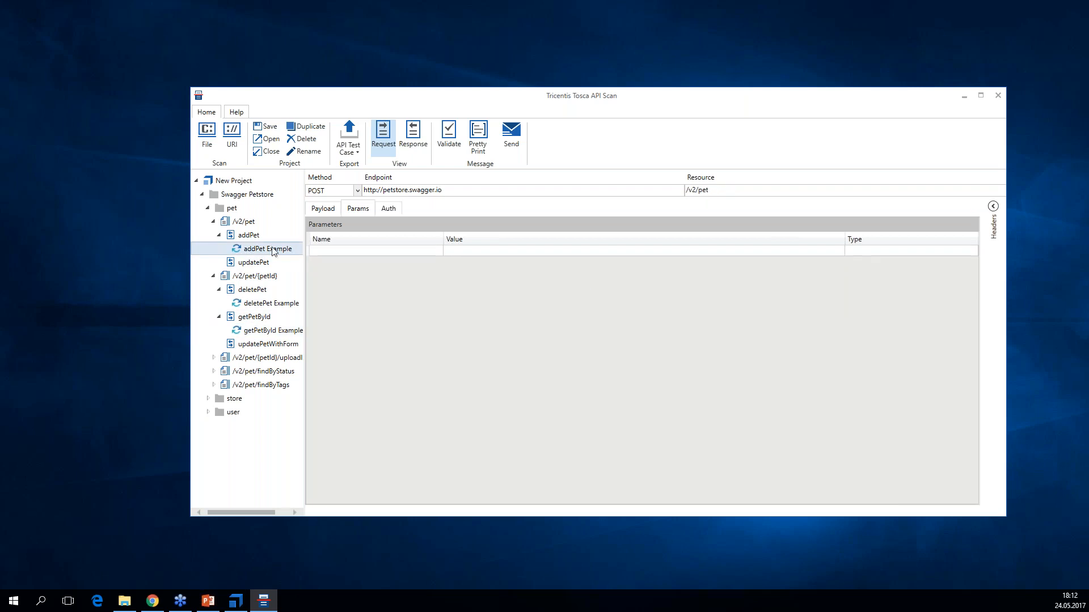
click(336, 208)
click(346, 231)
text(5,)
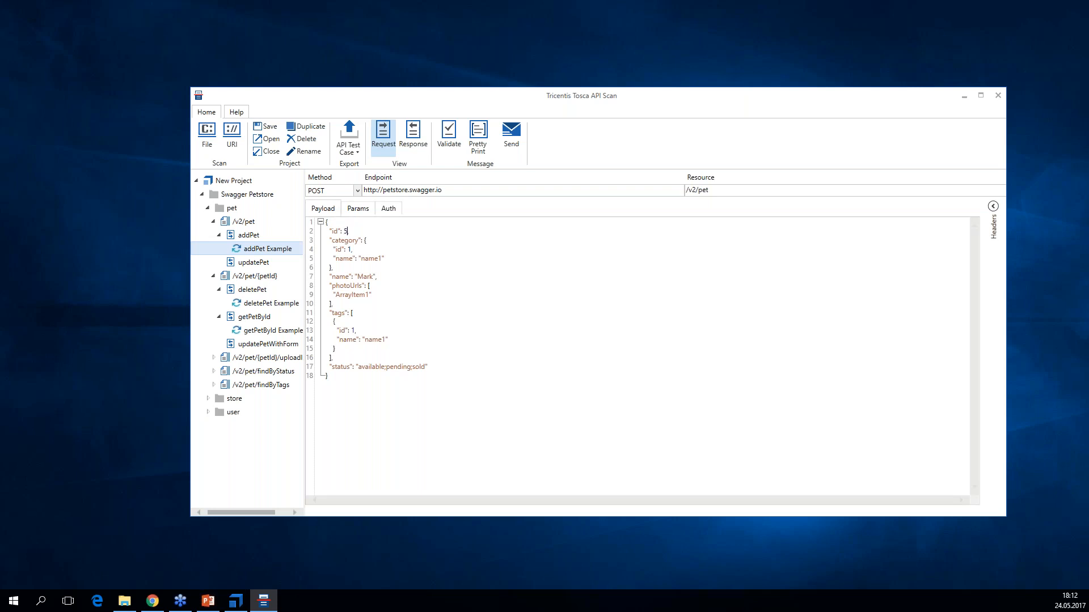
double_click(365, 277)
click(510, 145)
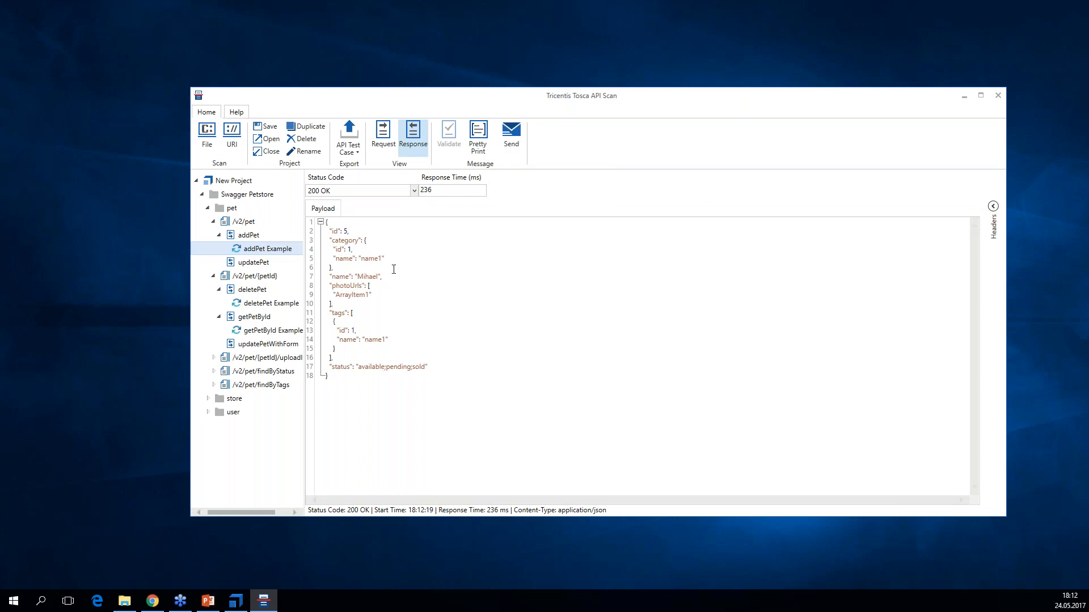
- Set the petId path parameter of the getPetById Example to 5 and send the request
click(254, 332)
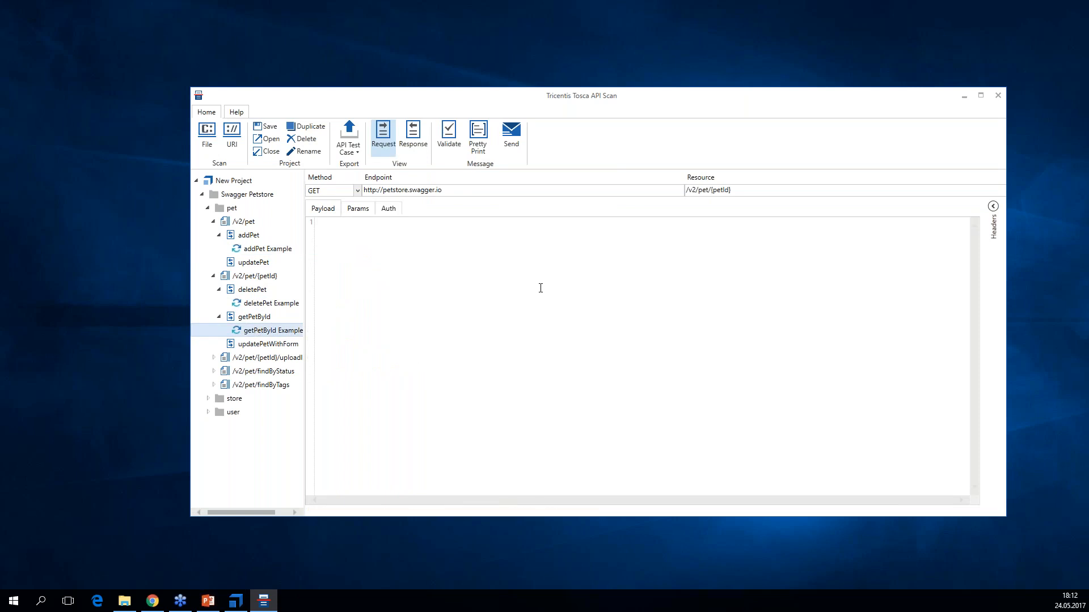
click(357, 209)
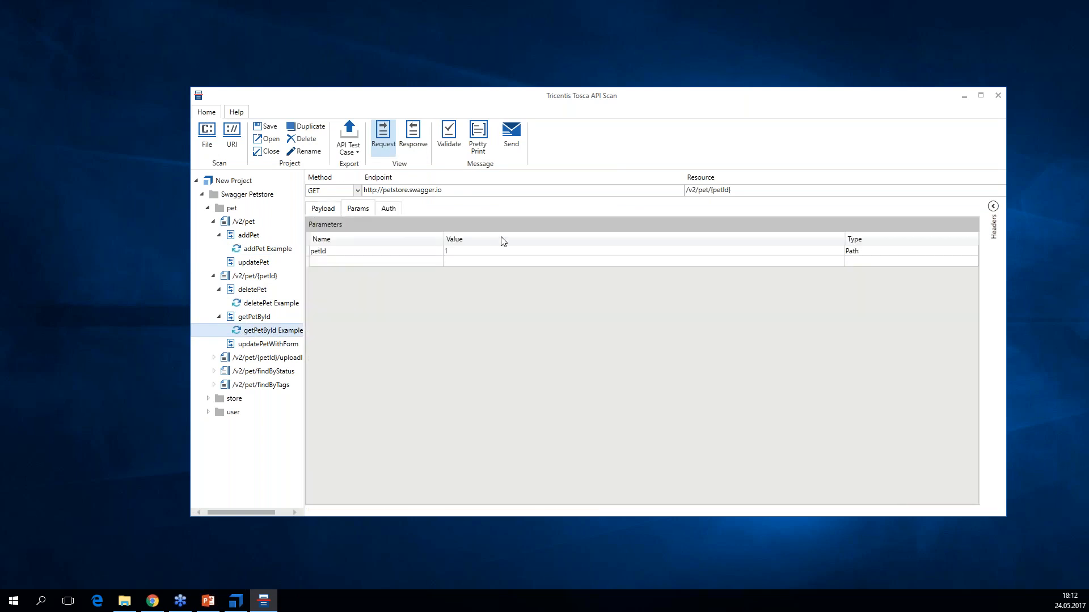
double_click(484, 251)
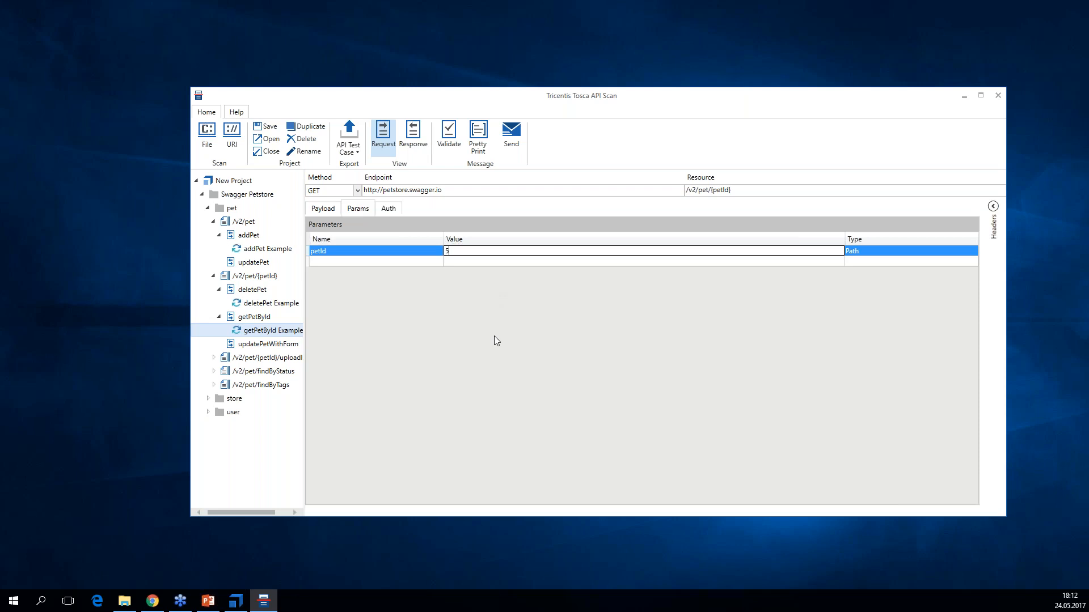
click(334, 212)
click(511, 134)
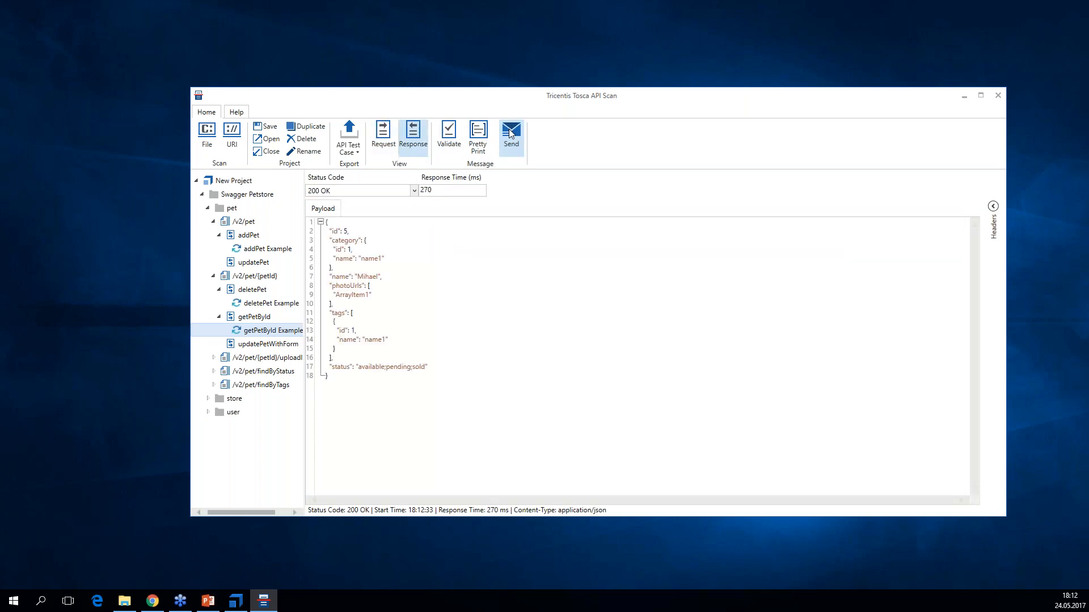
- Set the petId path parameter of the deletePet Example to 5 and send the request
click(241, 304)
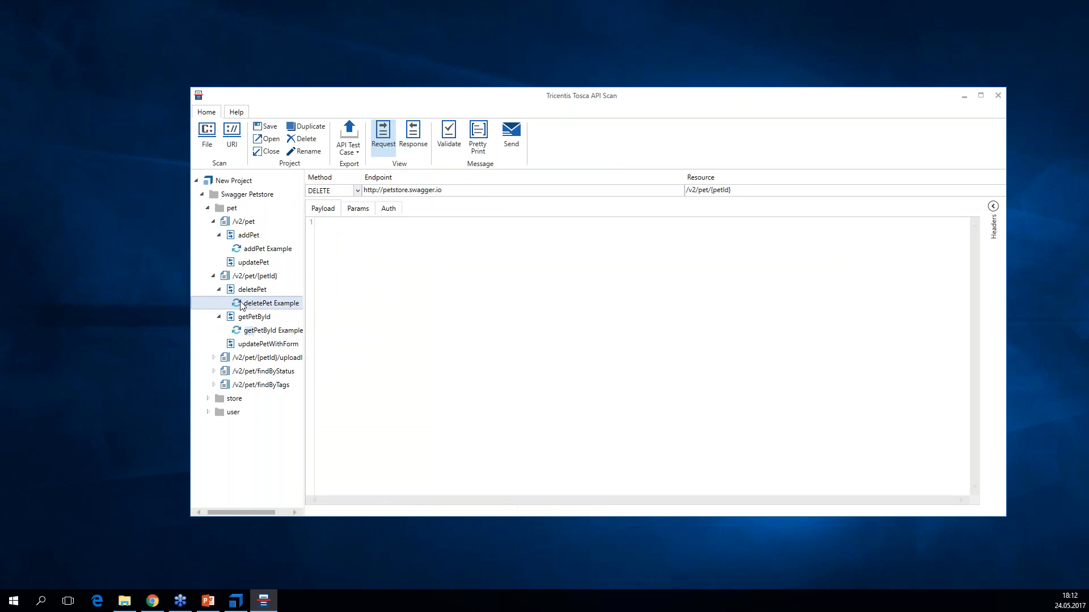
click(368, 210)
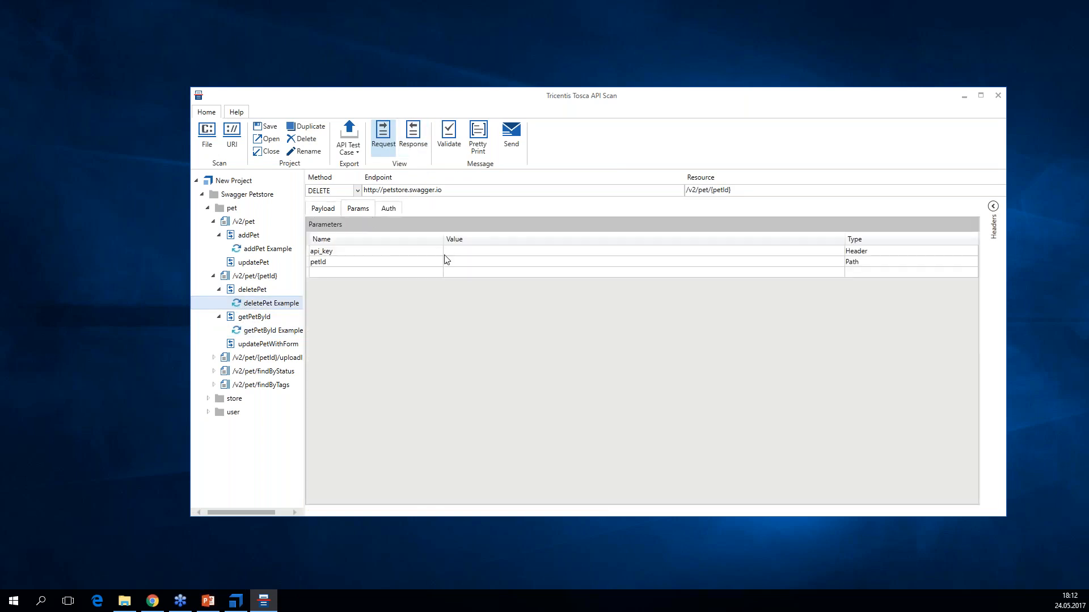
click(462, 262)
text(5)
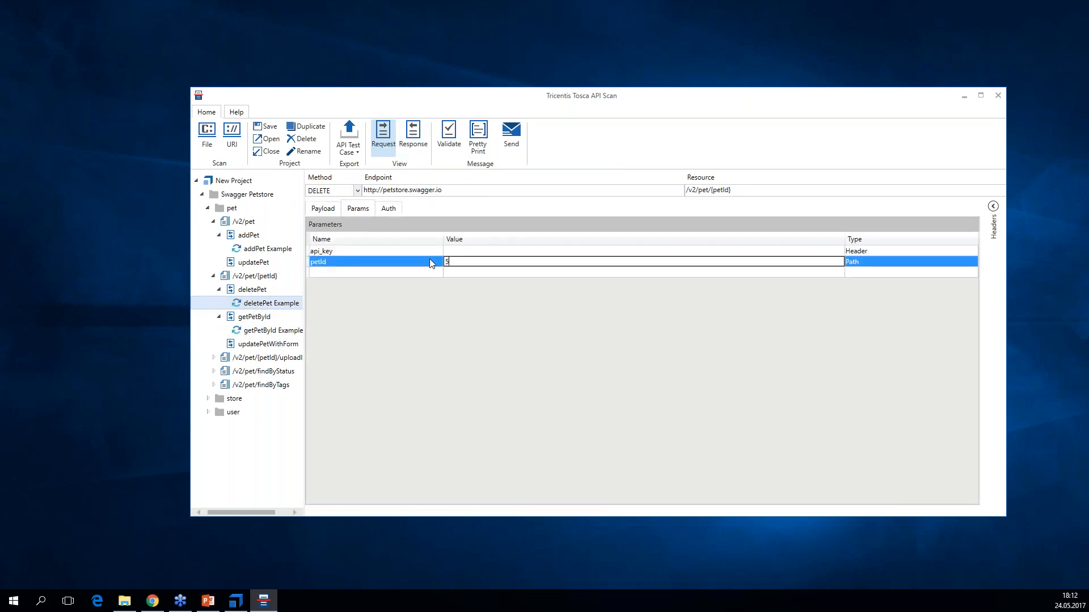
click(257, 304)
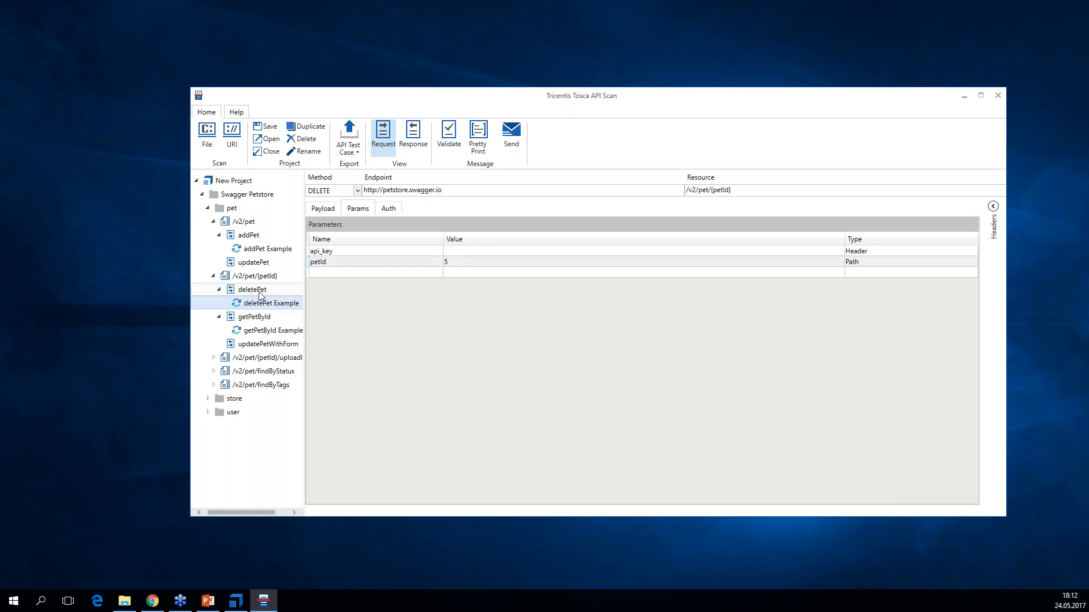
click(324, 209)
click(510, 146)
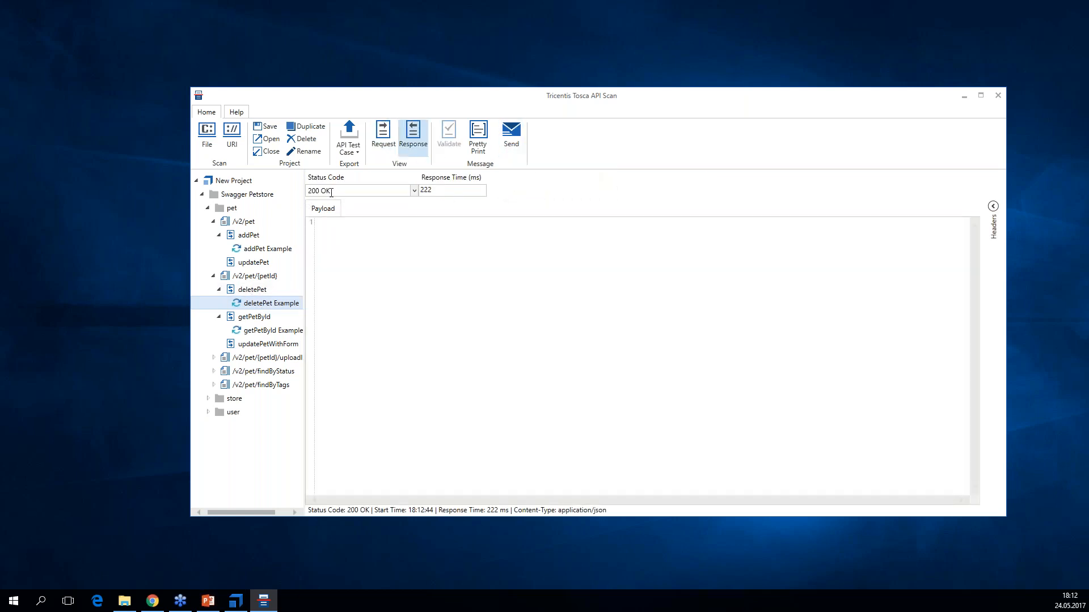
- Select the addPet, deletePet and getPetById Examples together in the project tree
click(278, 250)
ctrl+click(267, 304)
ctrl+click(270, 334)
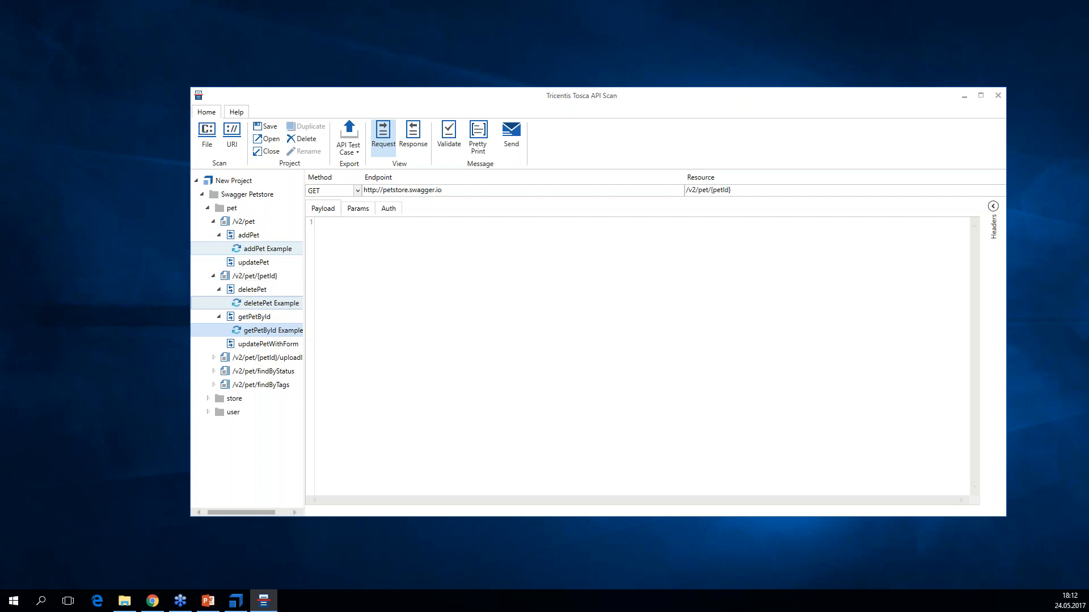
- Switch to Tosca Commander, select the Component folder, and collapse its ApiScan_Import folder
click(244, 605)
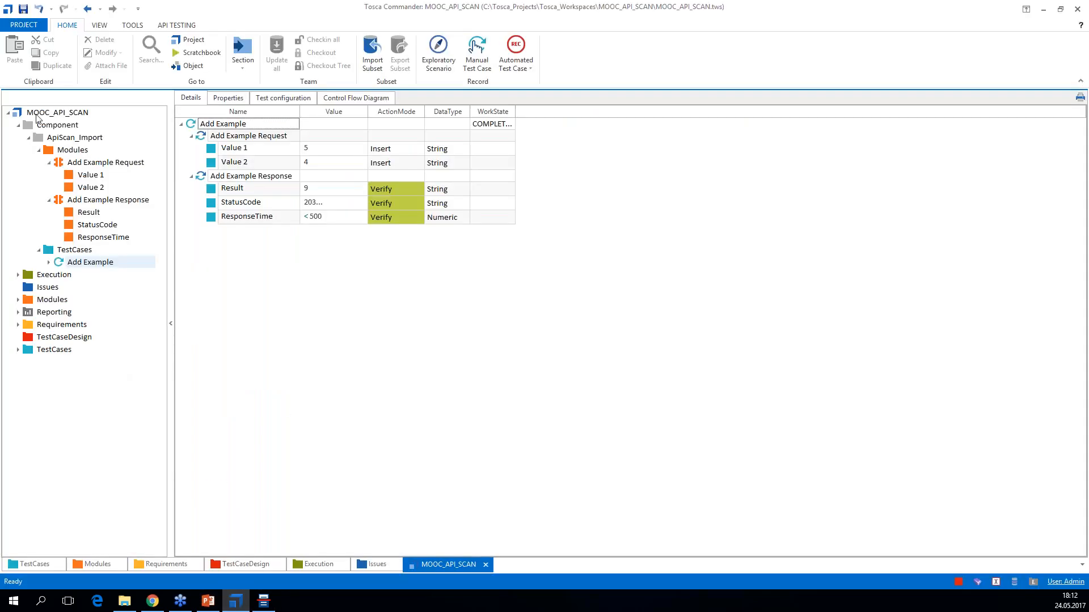
click(35, 113)
right_click(36, 113)
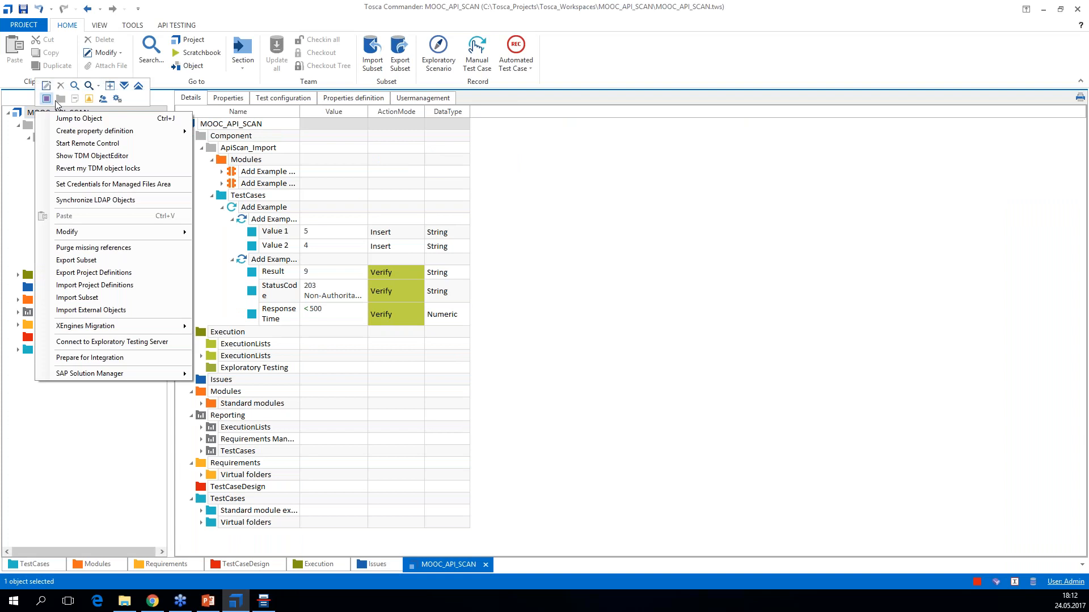
click(33, 126)
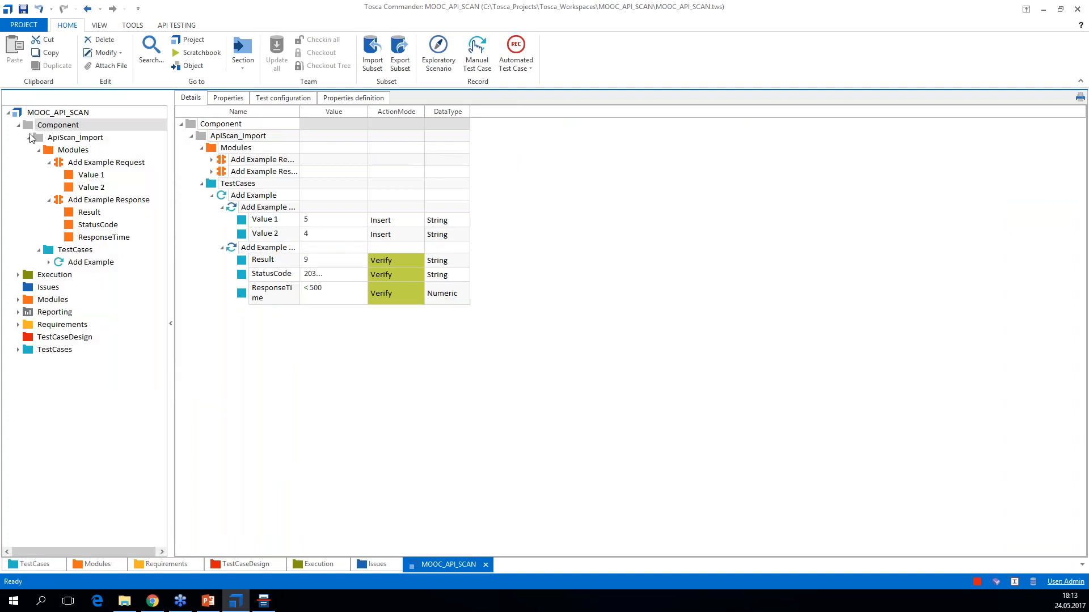
click(29, 138)
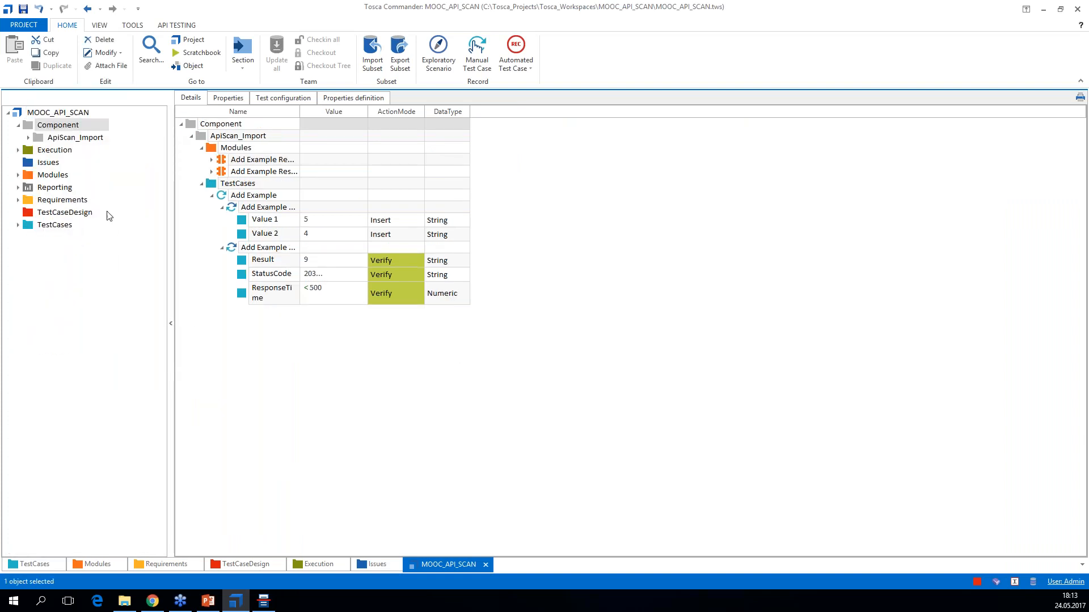
- Switch back to Tosca API Scan and export the three selected Examples to Tosca Commander as API test cases
click(263, 601)
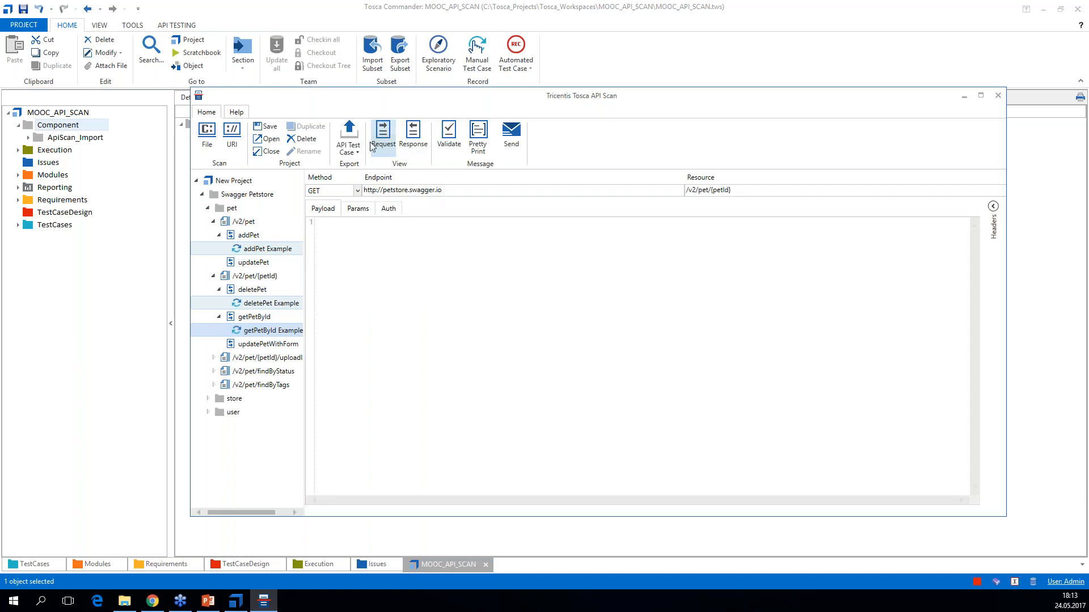
click(349, 147)
click(363, 162)
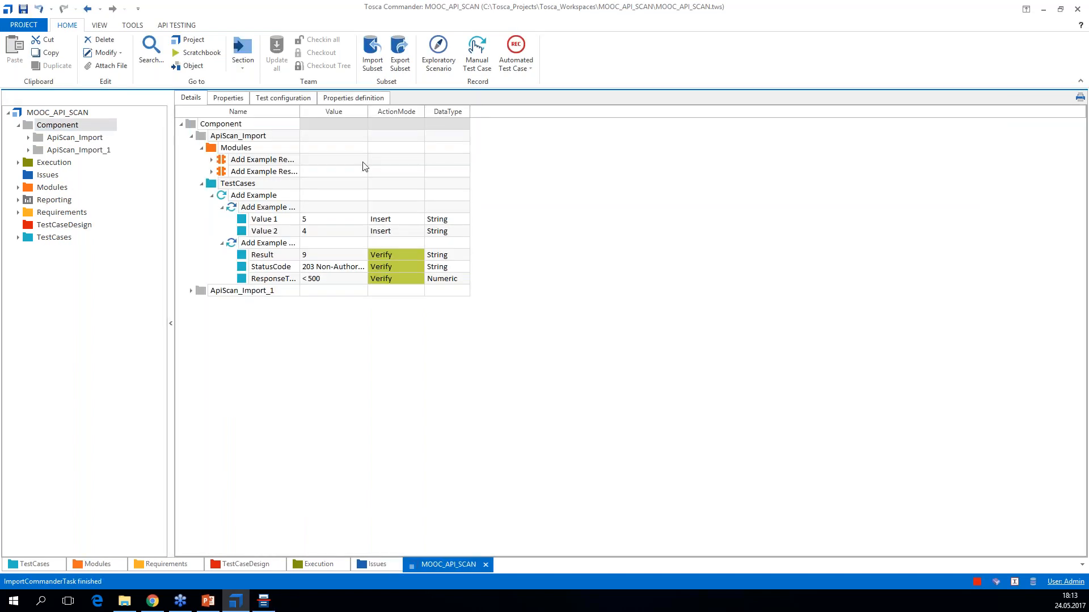
- Expand the Modules of ApiScan_Import_1 and examine the payloads of the addPet Example Request and Response modules
click(40, 152)
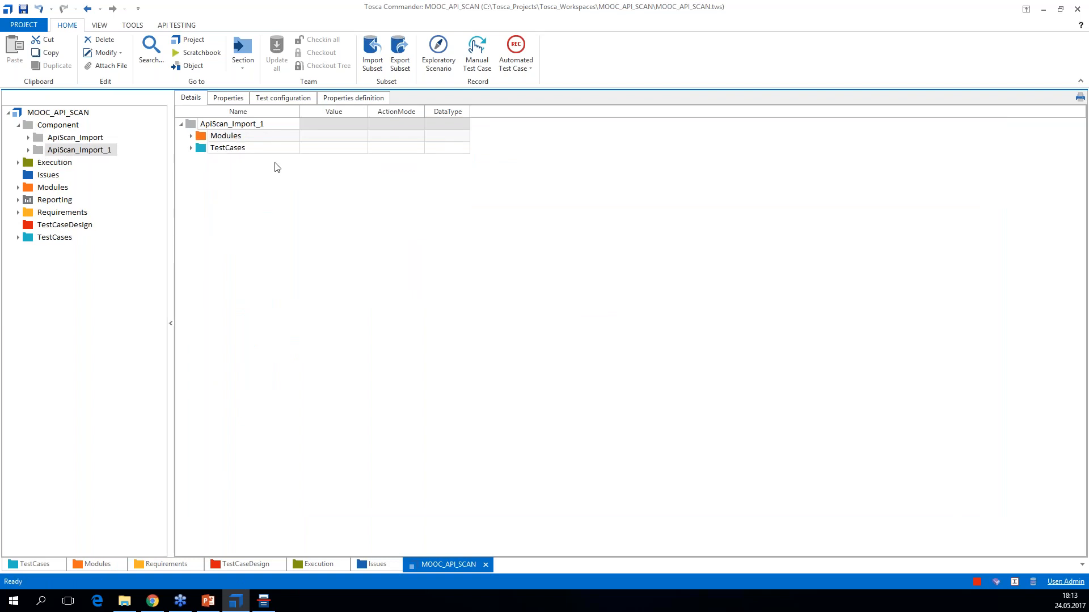
click(29, 151)
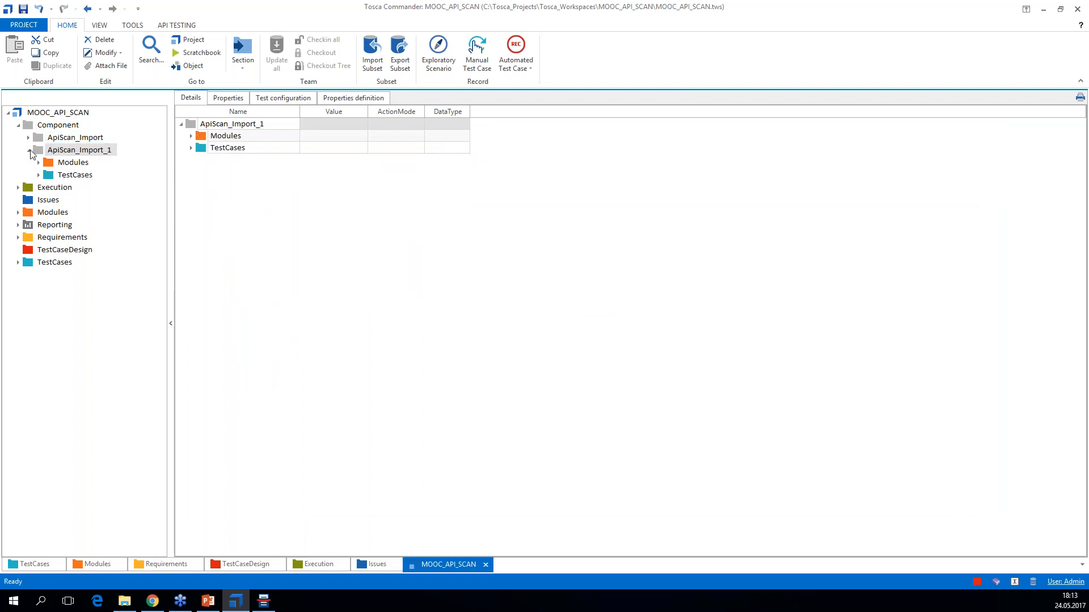
click(39, 163)
drag(169, 118, 198, 136)
click(74, 175)
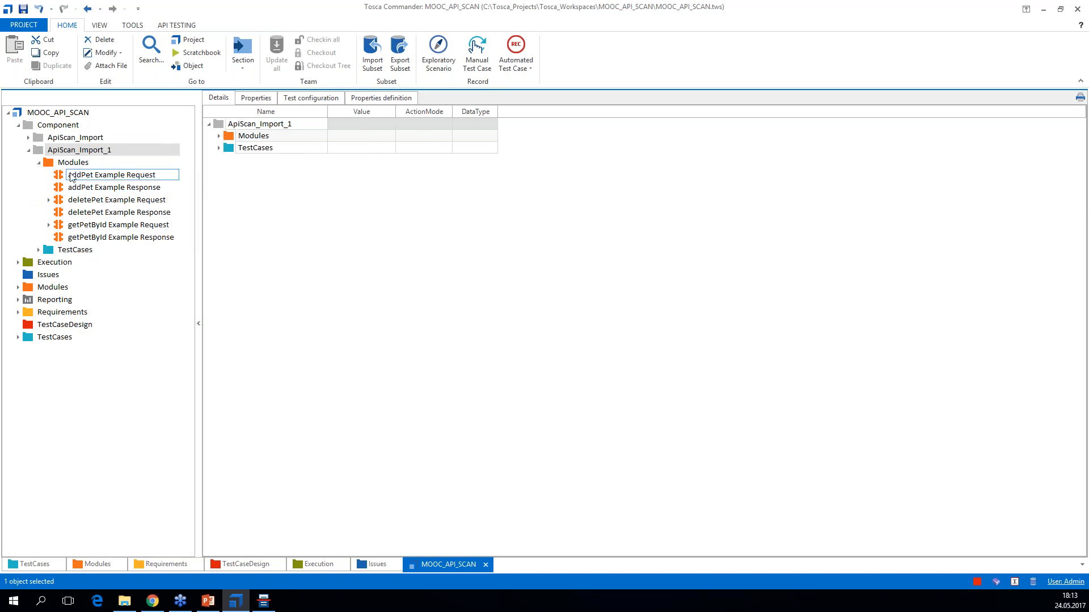
click(114, 187)
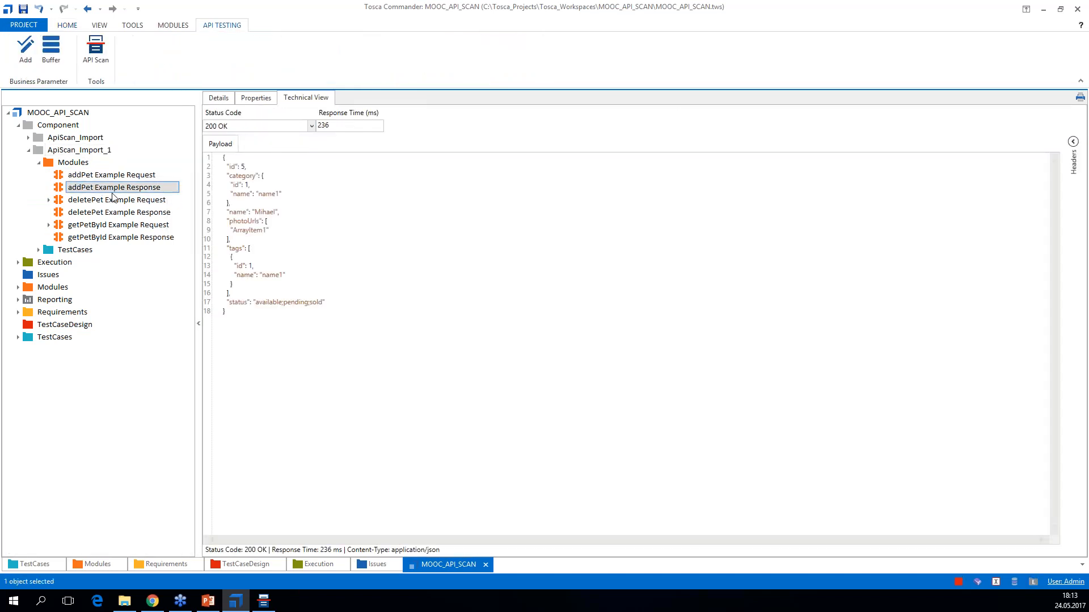
click(85, 176)
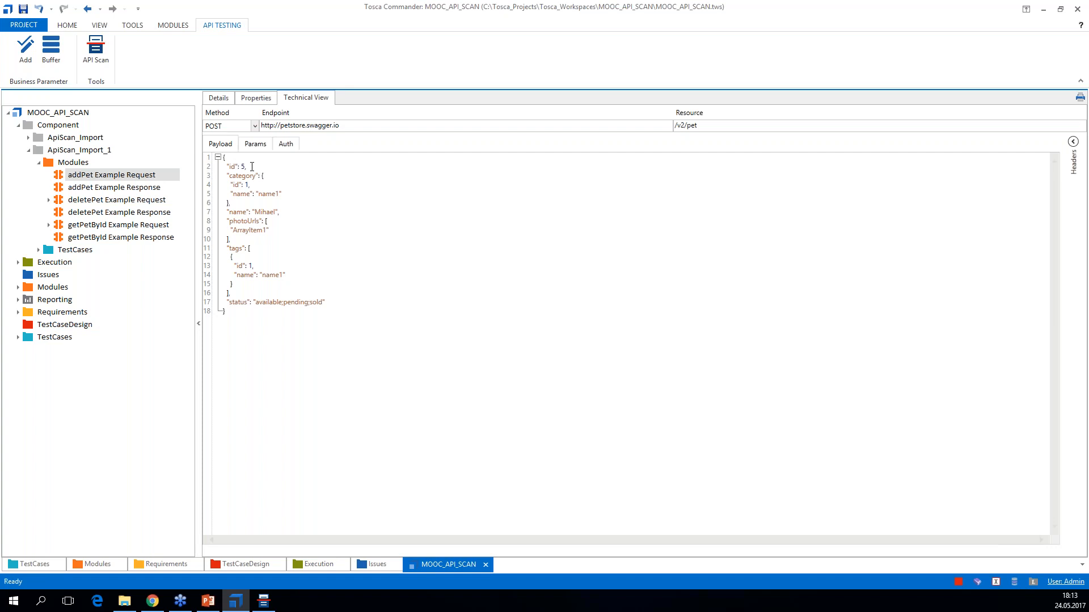
- Add the top-level id, name and status entries of the addPet Example Request payload as business parameters
drag(252, 166, 223, 166)
click(18, 62)
drag(280, 212, 225, 212)
click(19, 54)
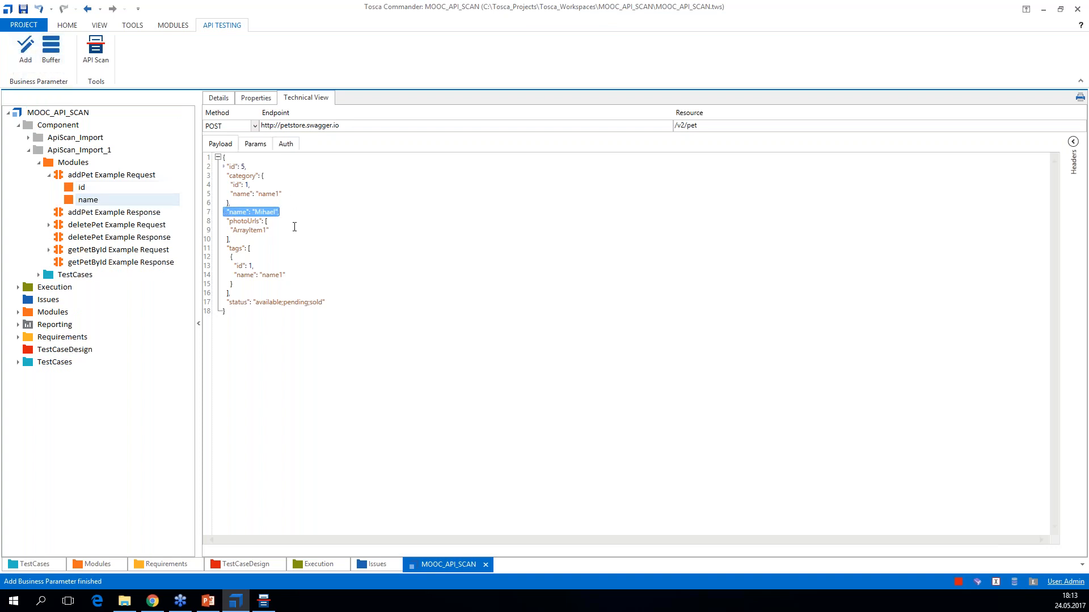
drag(338, 304, 224, 302)
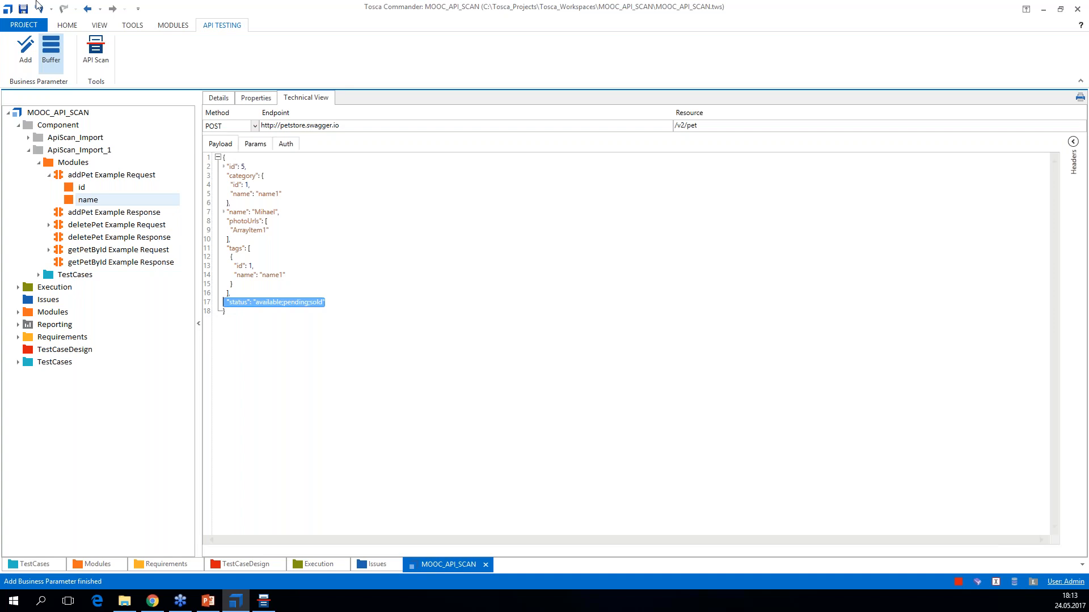
click(25, 52)
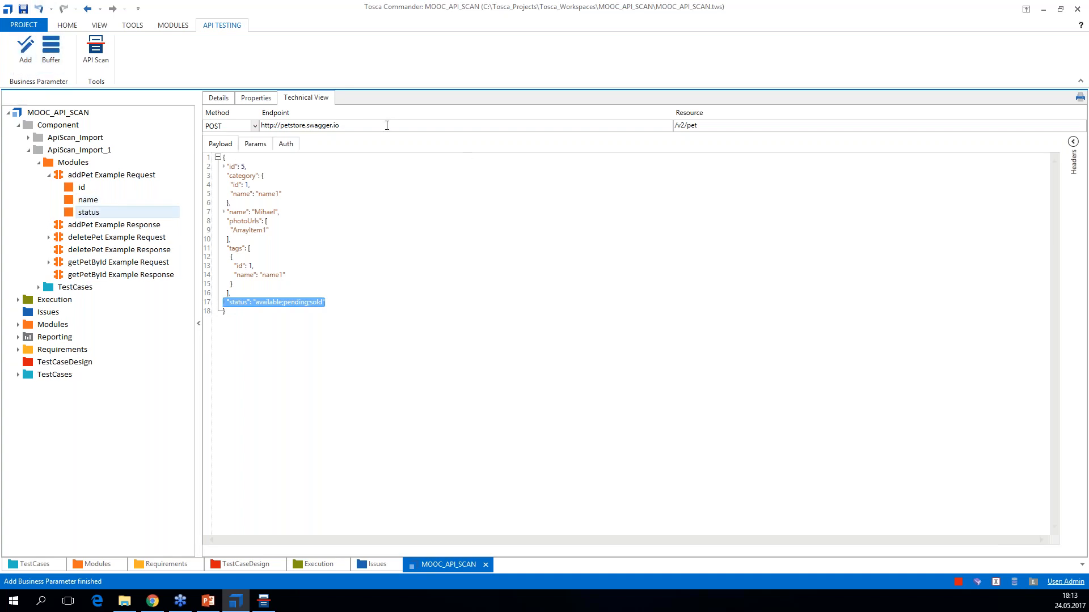
- Try adding the endpoint, resource and method of the addPet Example Request as business parameters
drag(261, 126, 341, 125)
click(25, 52)
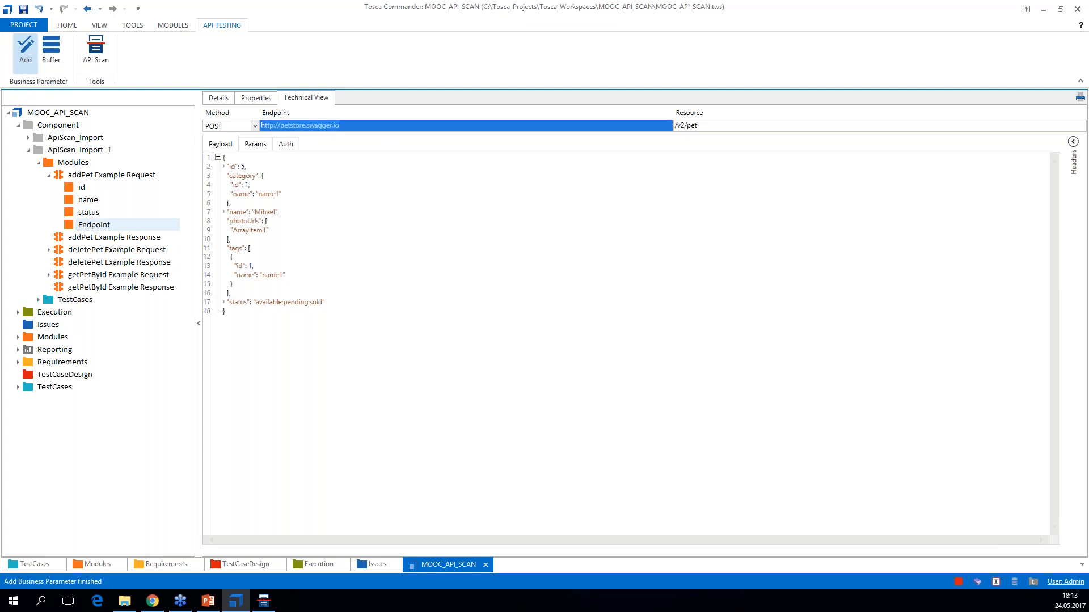
drag(711, 125, 674, 125)
click(27, 56)
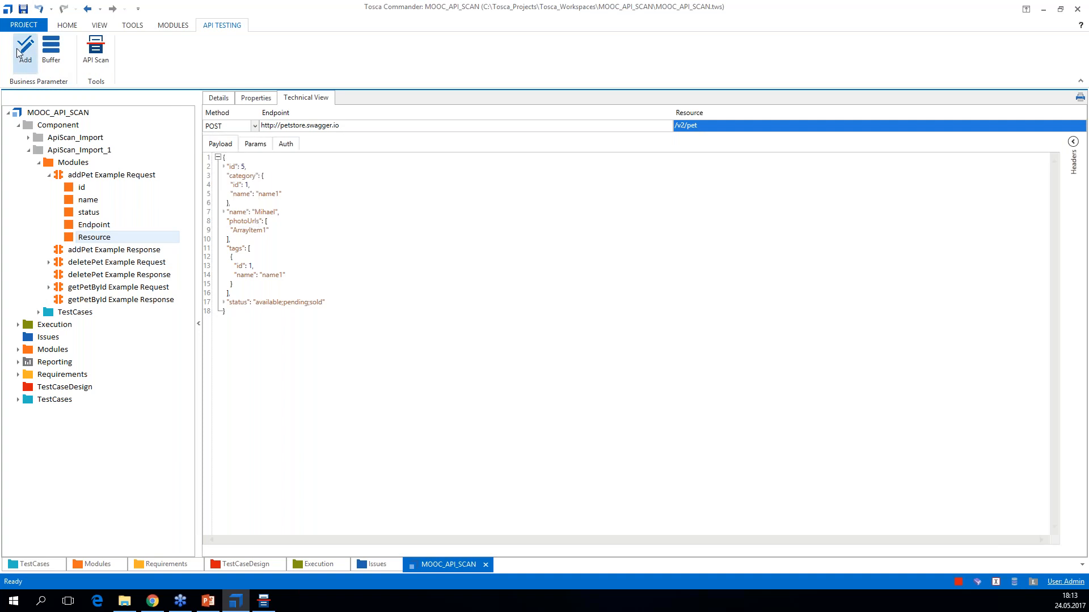
click(232, 127)
click(232, 130)
click(25, 50)
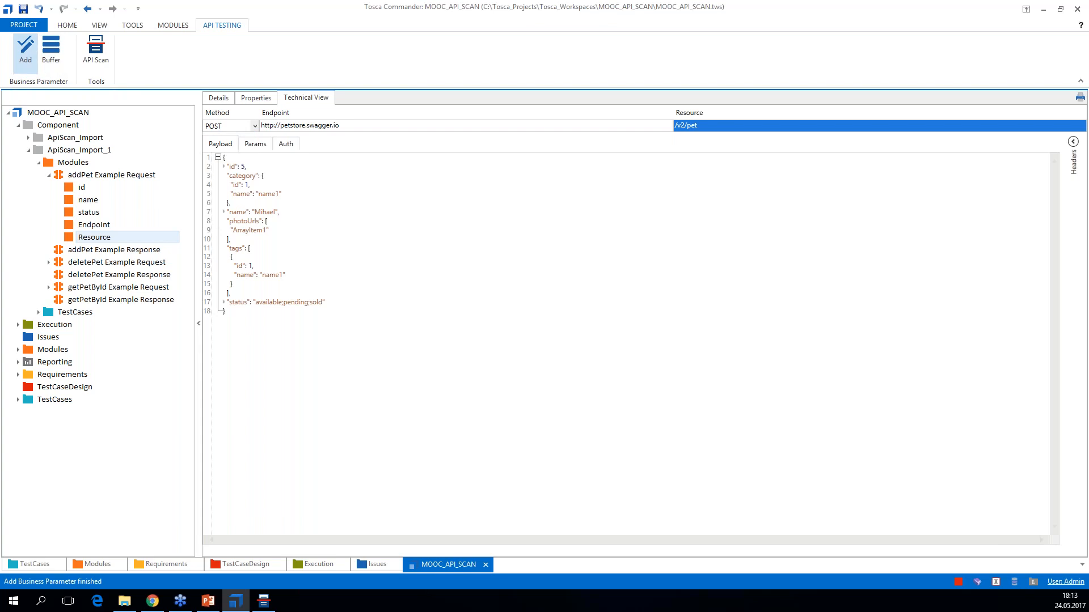
- Expand the TestCases of ApiScan_Import_1 and examine the request parameters of the addPet Example test case
click(39, 312)
click(59, 327)
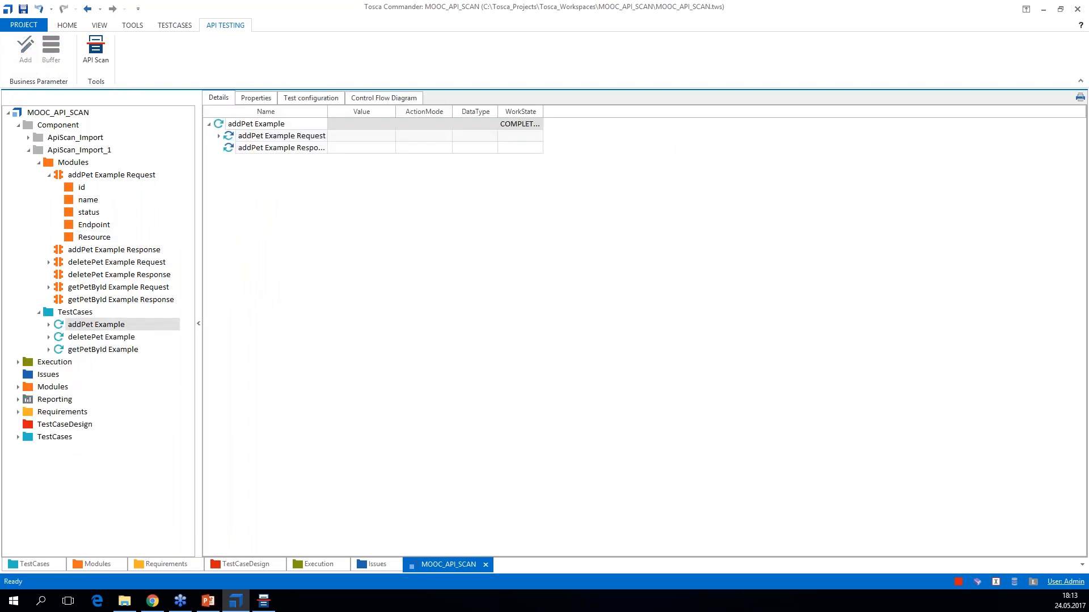
click(218, 137)
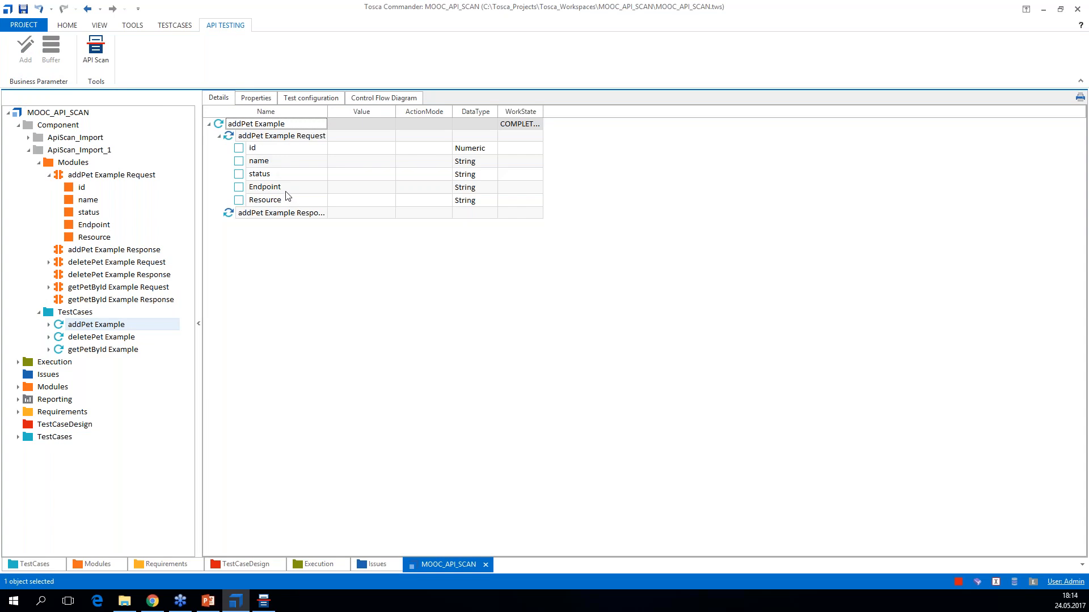
- Delete the Endpoint and Resource parameters from the addPet Example Request module
click(67, 221)
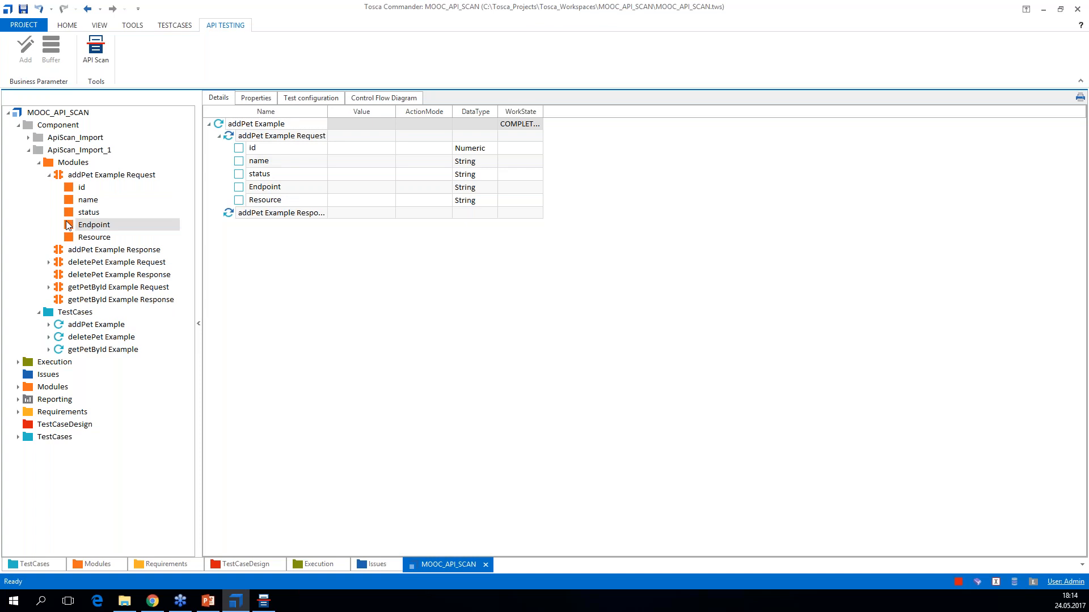
right_click(66, 221)
click(92, 196)
right_click(72, 224)
click(98, 196)
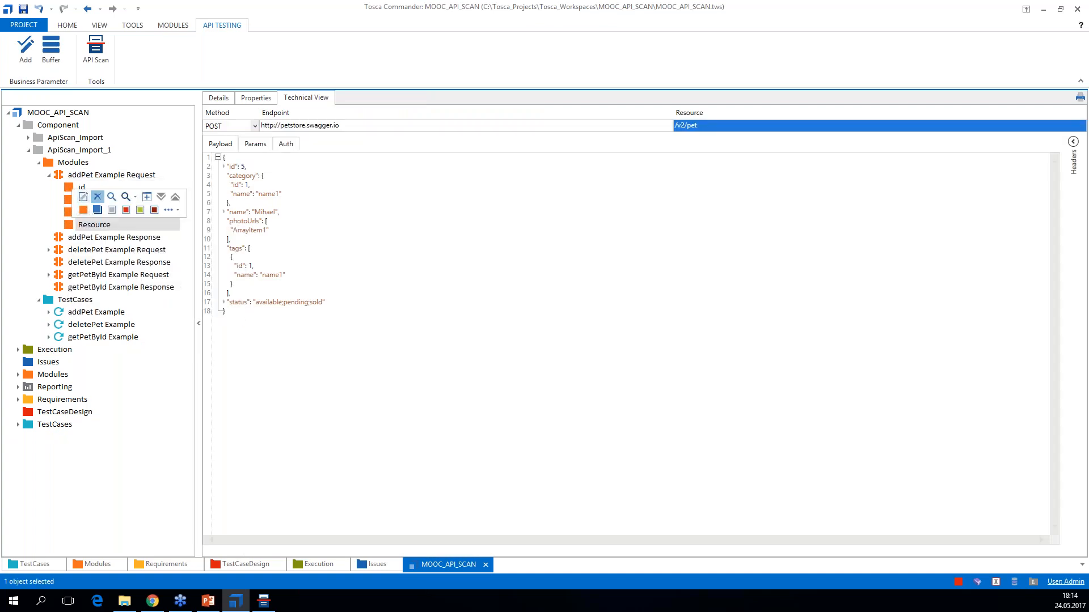
- Add the pet's name and the status code of the addPet Example Response as business parameters
click(76, 225)
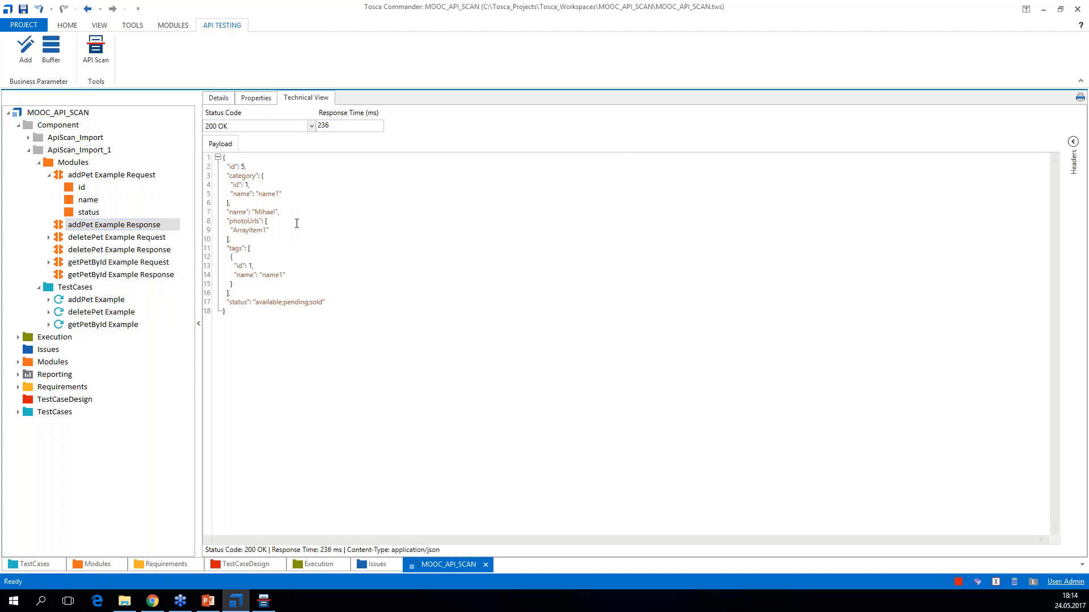
drag(279, 212, 229, 213)
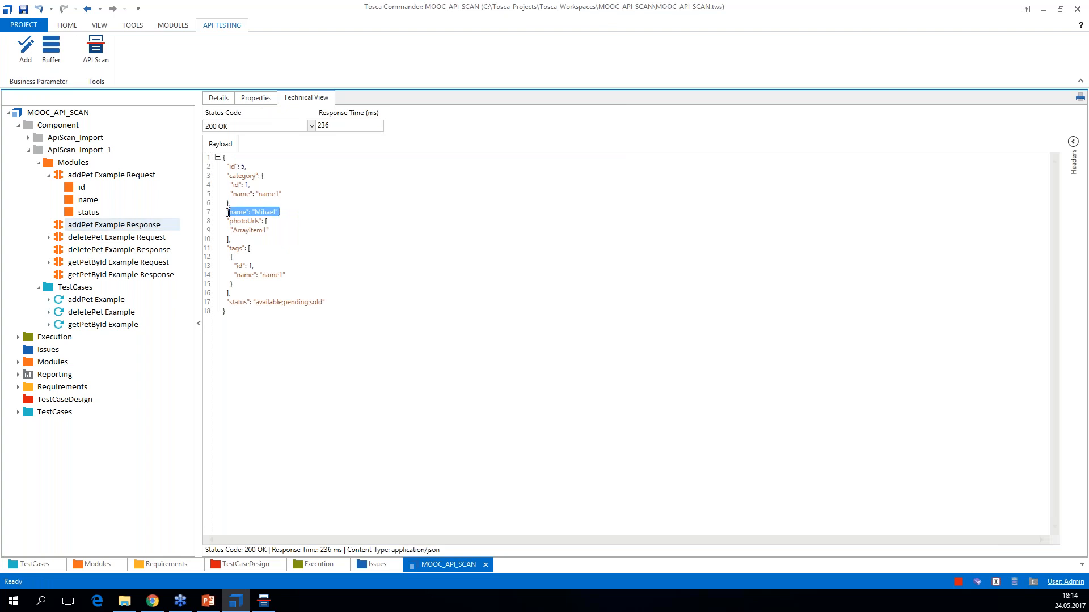
click(32, 60)
click(263, 130)
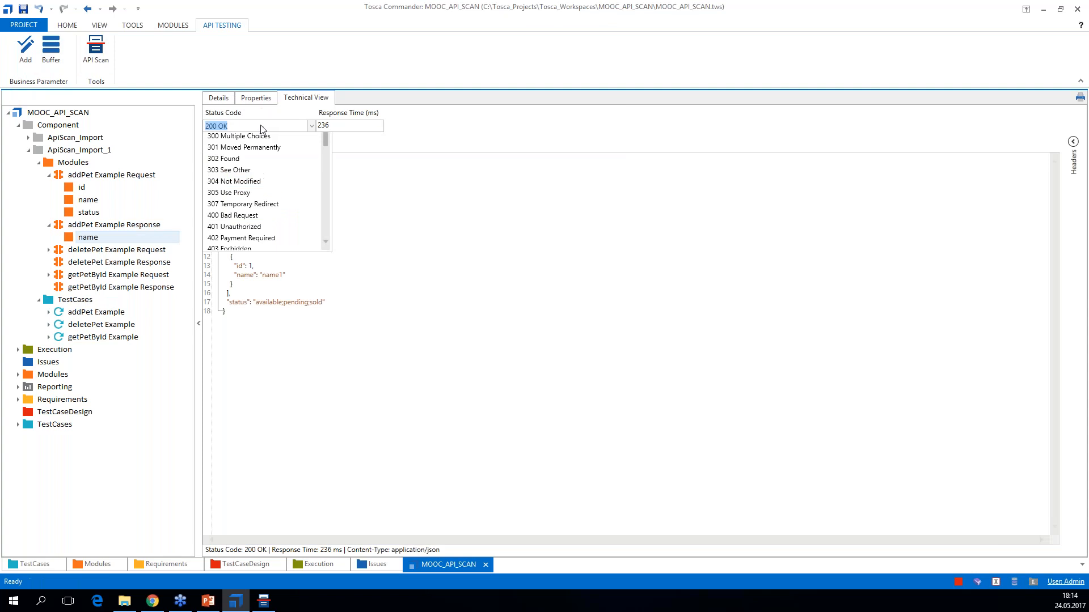
click(26, 65)
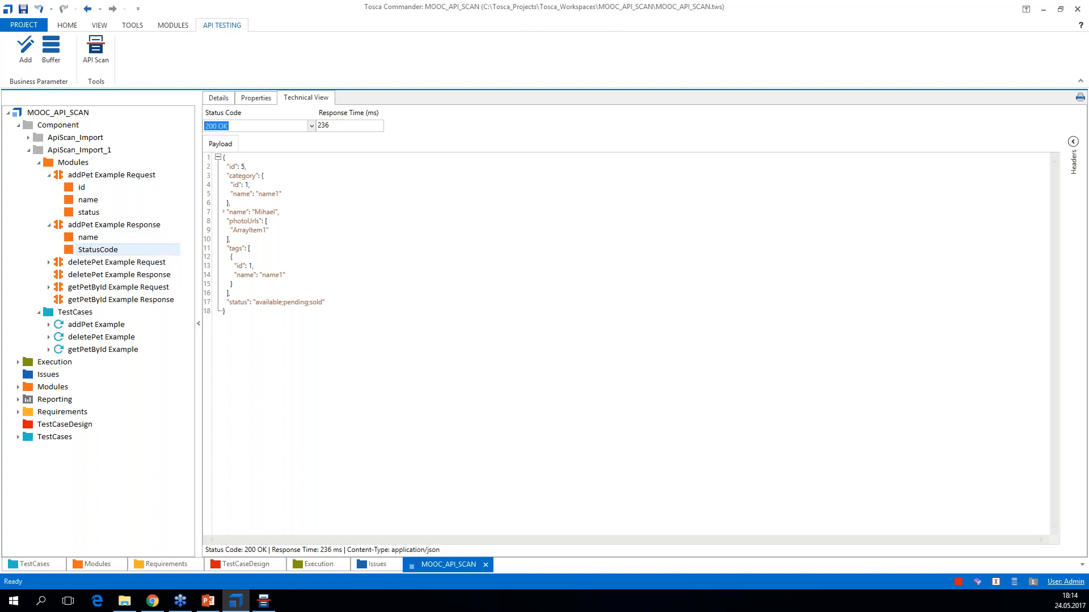
- Examine the api_key and petId parameters of the deletePet Example Request module, ending with the module collapsed
click(92, 264)
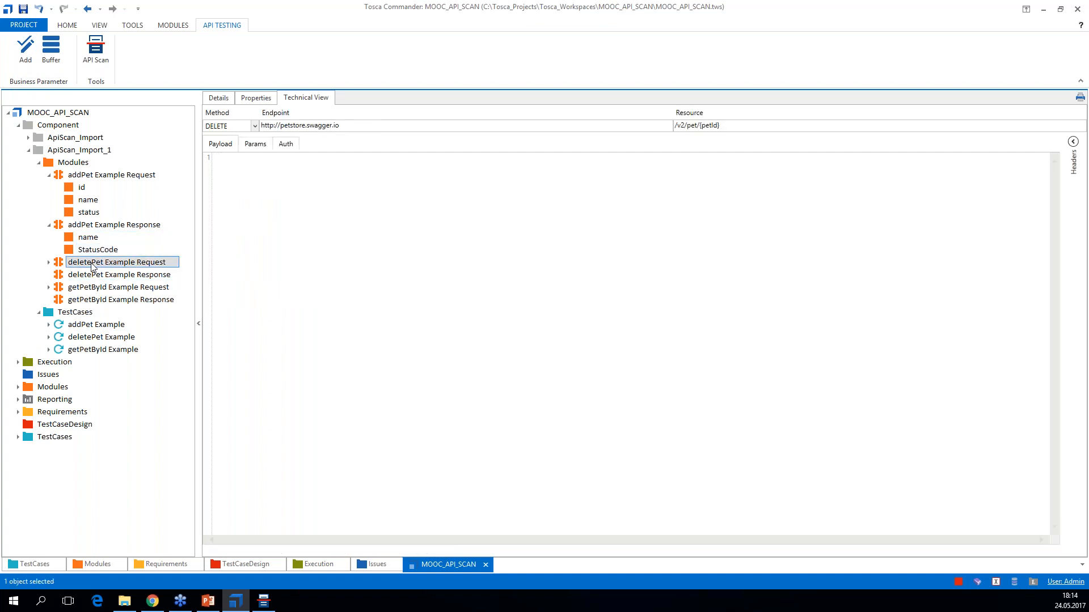
click(49, 263)
click(113, 276)
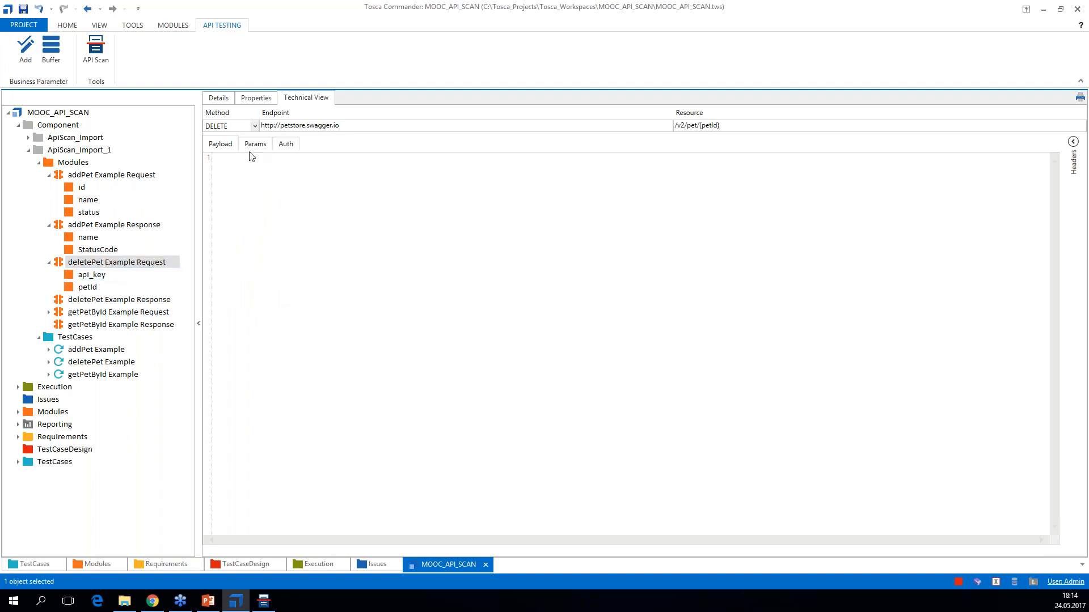
click(97, 288)
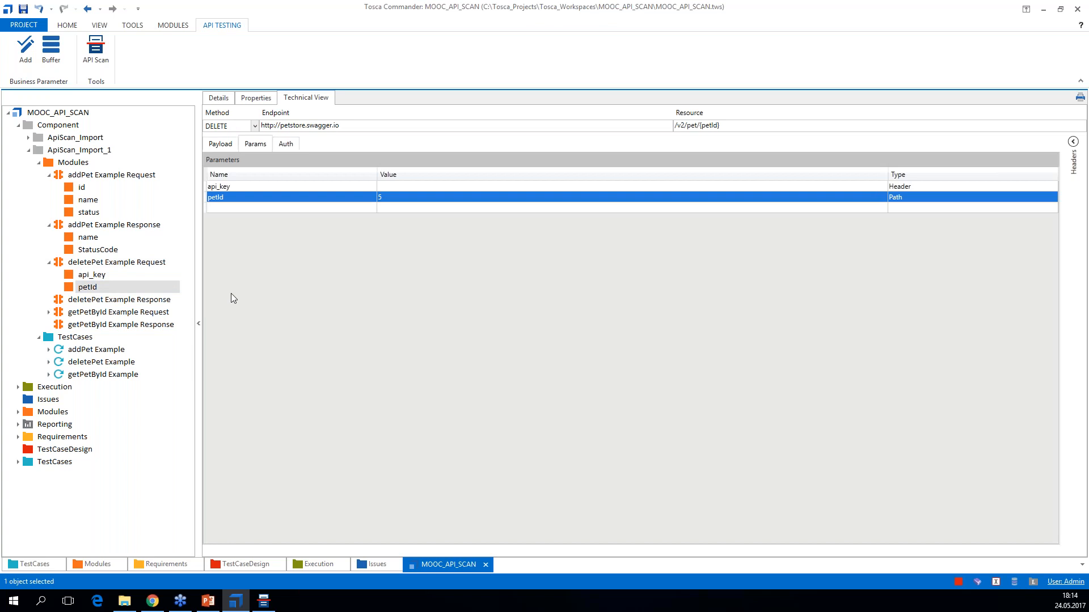
click(129, 266)
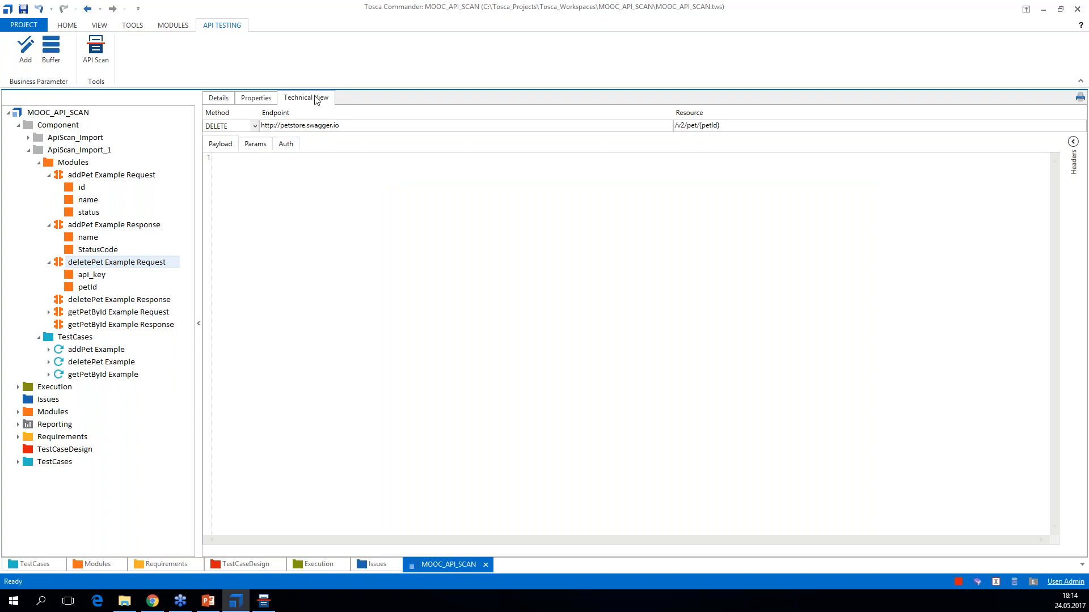
click(49, 262)
- Add the status code and response time of the deletePet Example Response as business parameters
click(90, 276)
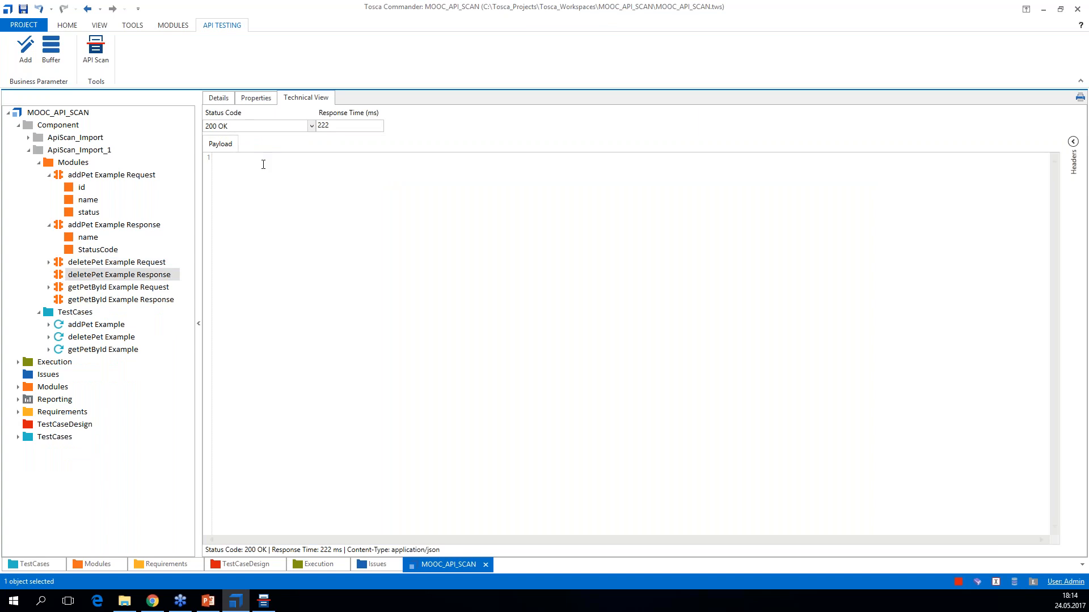
click(250, 129)
click(249, 129)
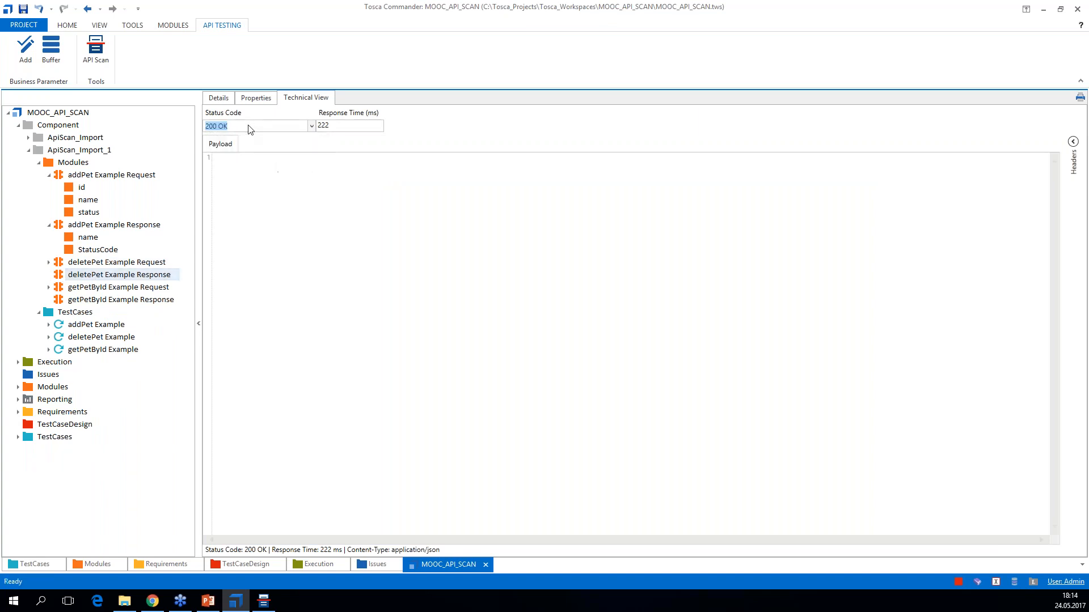
click(31, 58)
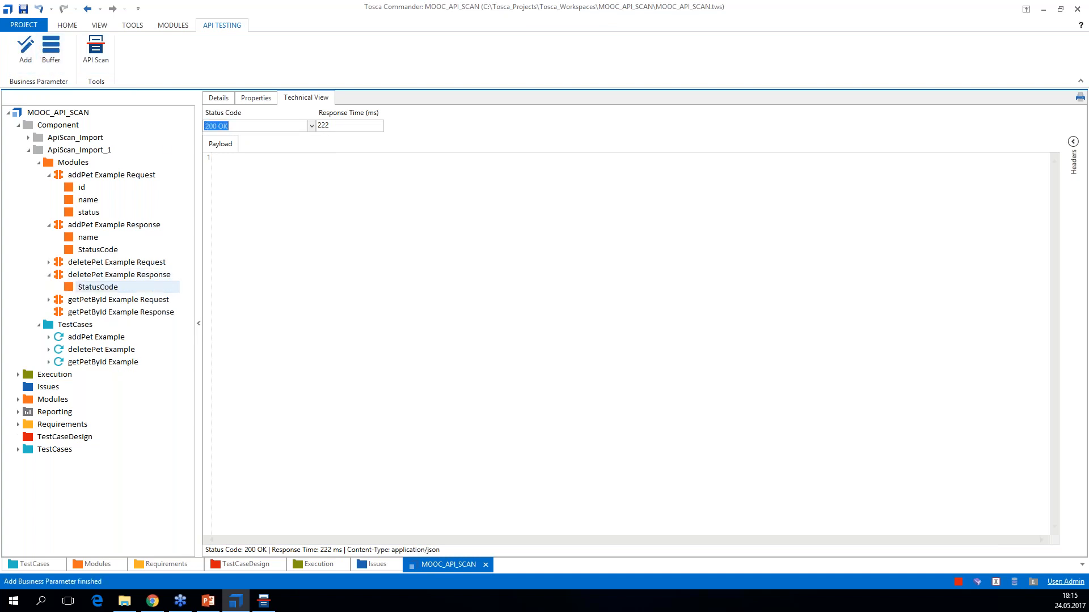
click(345, 126)
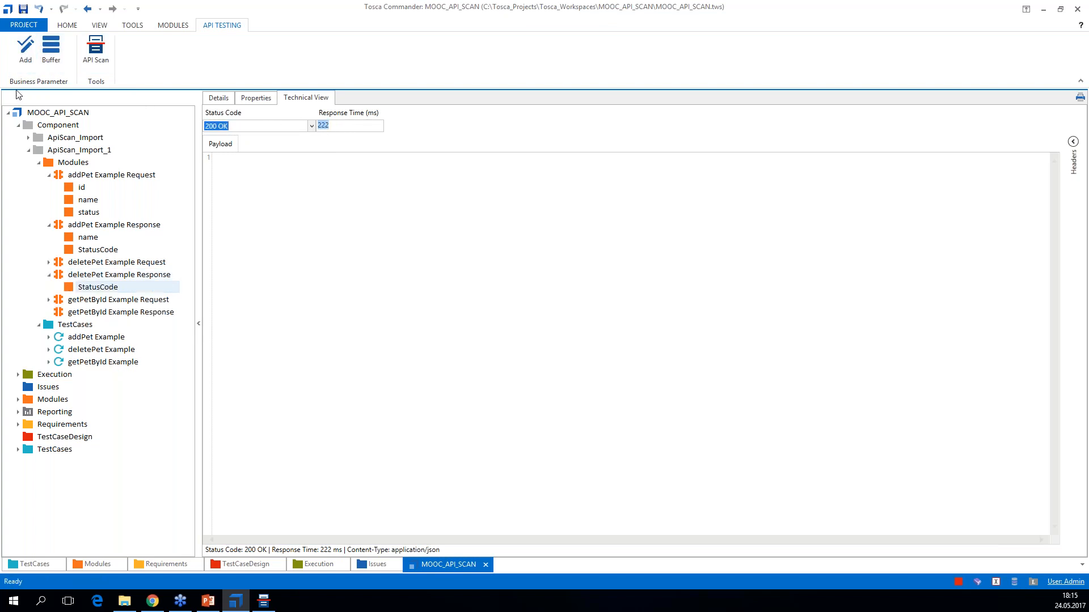
click(21, 59)
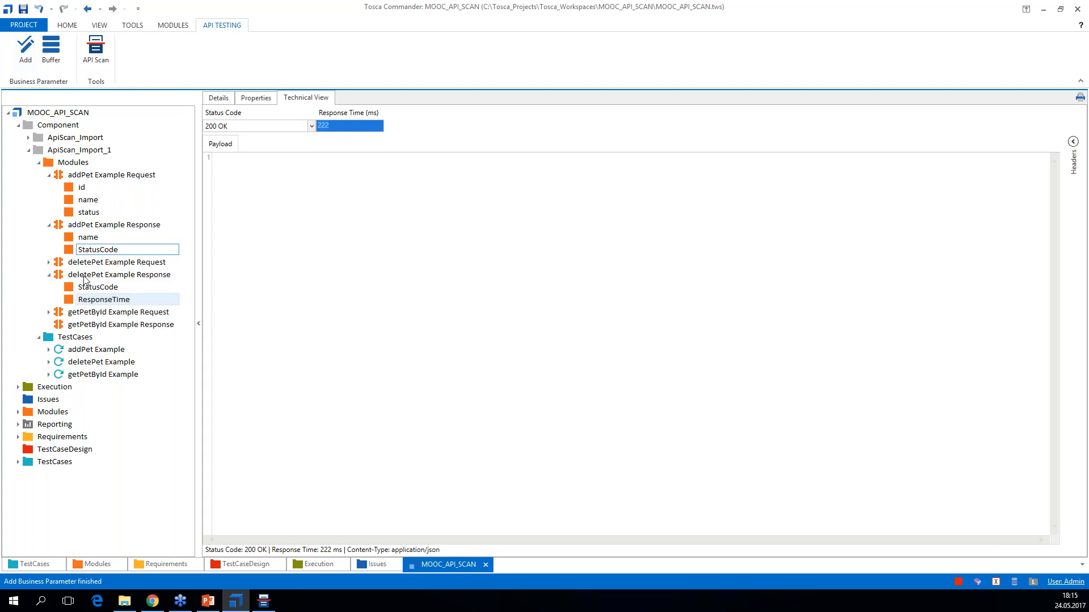
- Expand the getPetById Example Request module and examine its petId path parameter
click(64, 314)
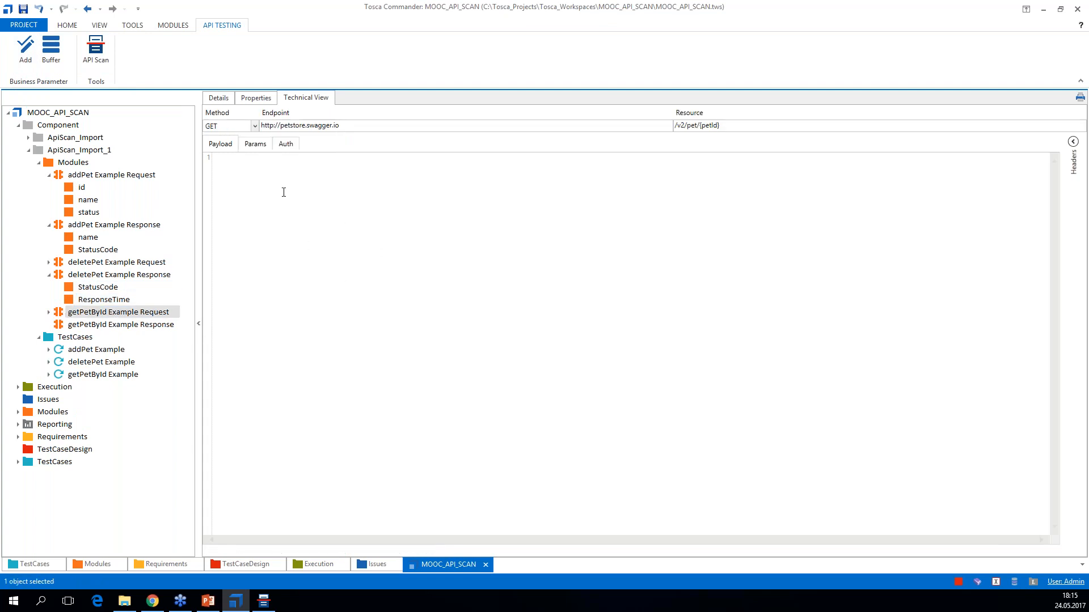
click(265, 145)
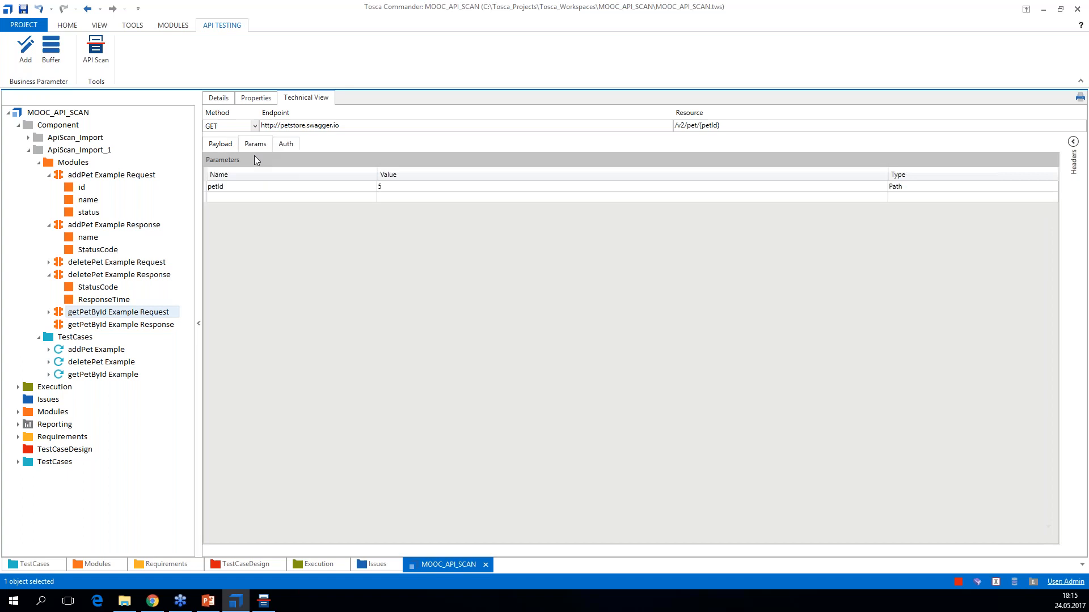
click(235, 188)
click(48, 313)
click(68, 326)
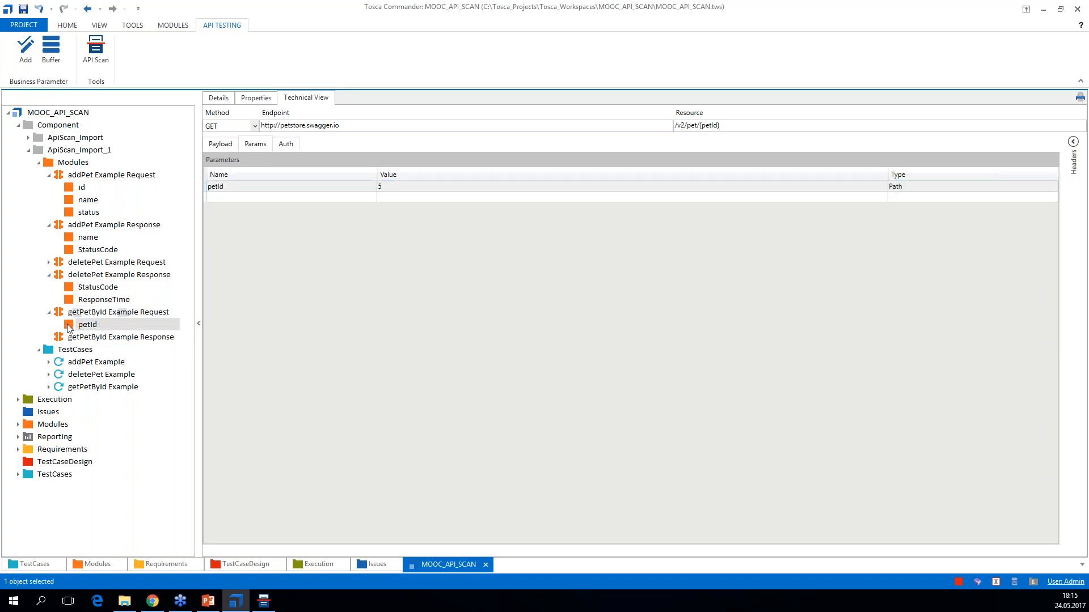
click(83, 329)
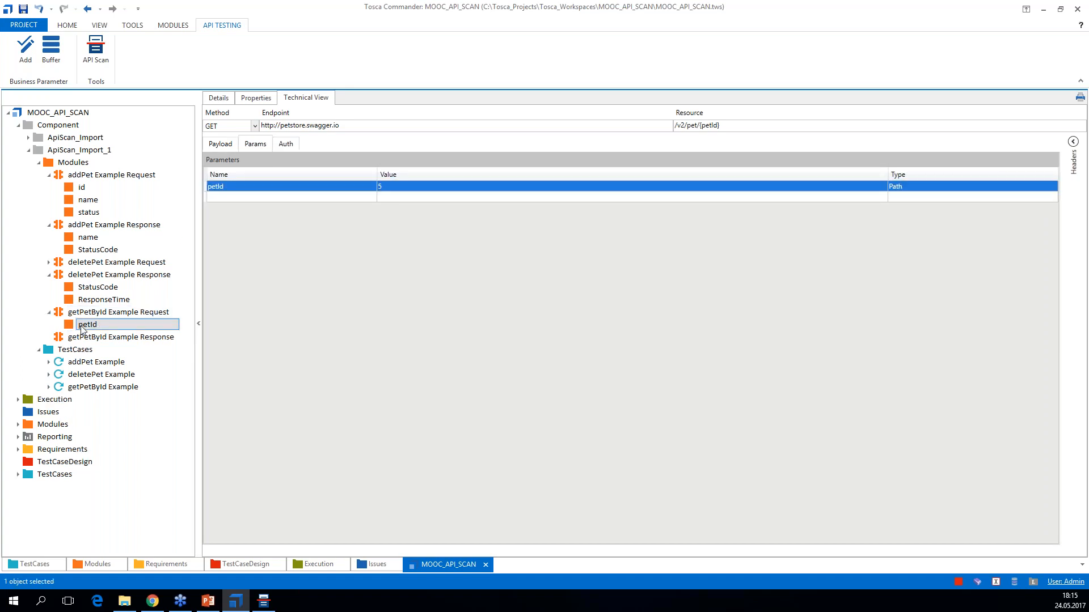
- Add the top-level id, name and status entries of the getPetById Example Response payload as business parameters
click(108, 337)
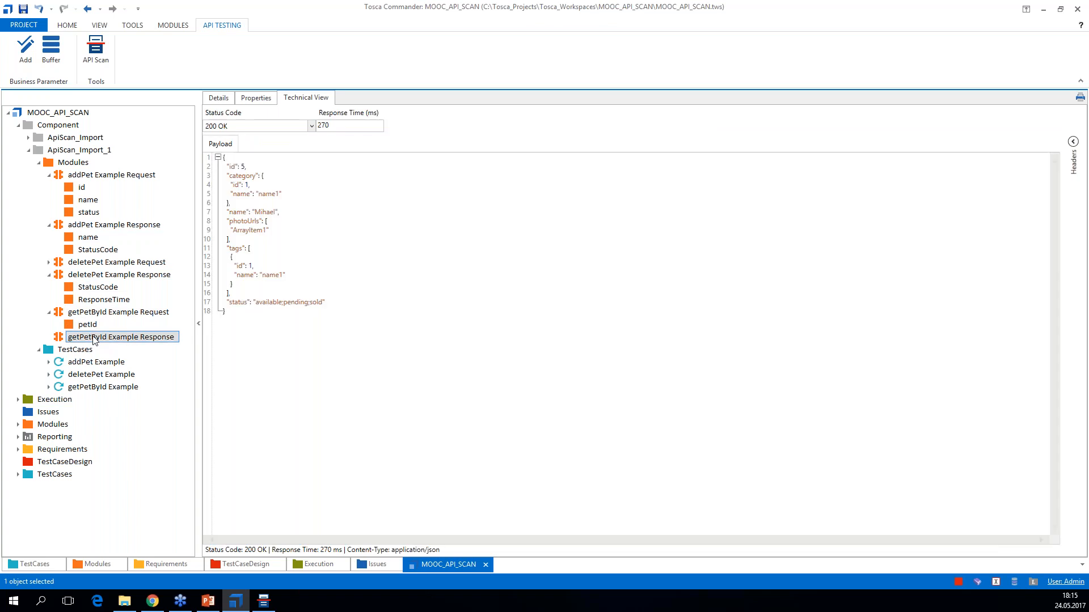
drag(256, 169, 224, 166)
click(25, 50)
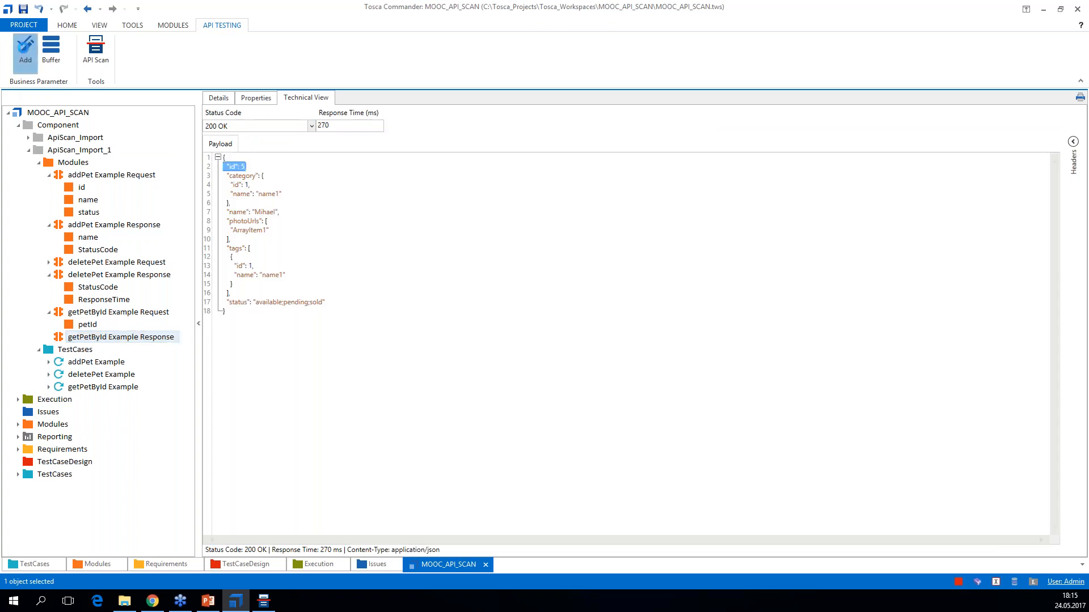
click(51, 51)
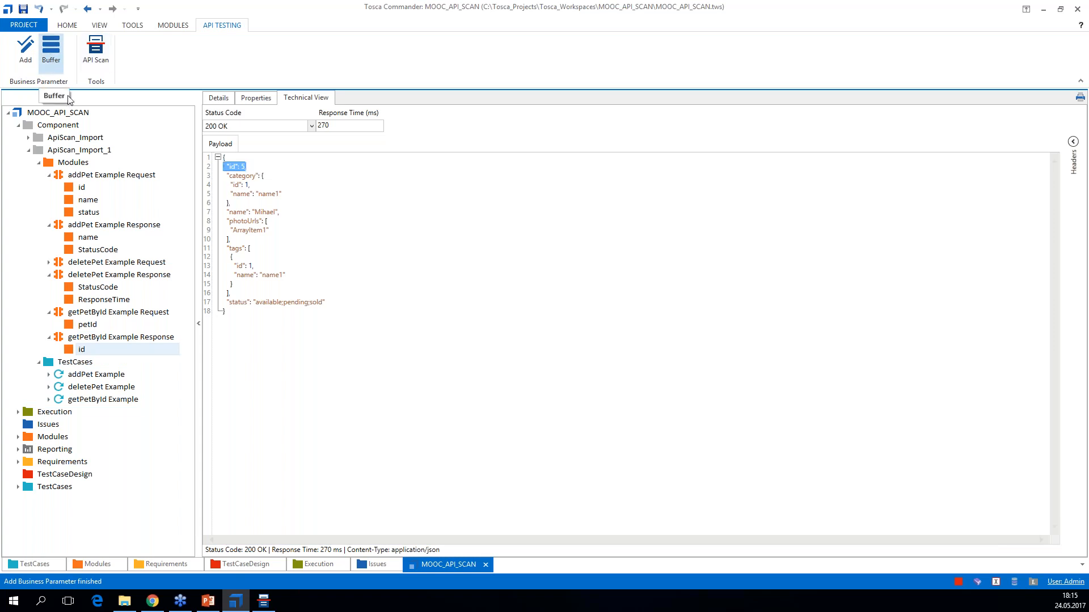
drag(281, 212, 224, 212)
click(24, 62)
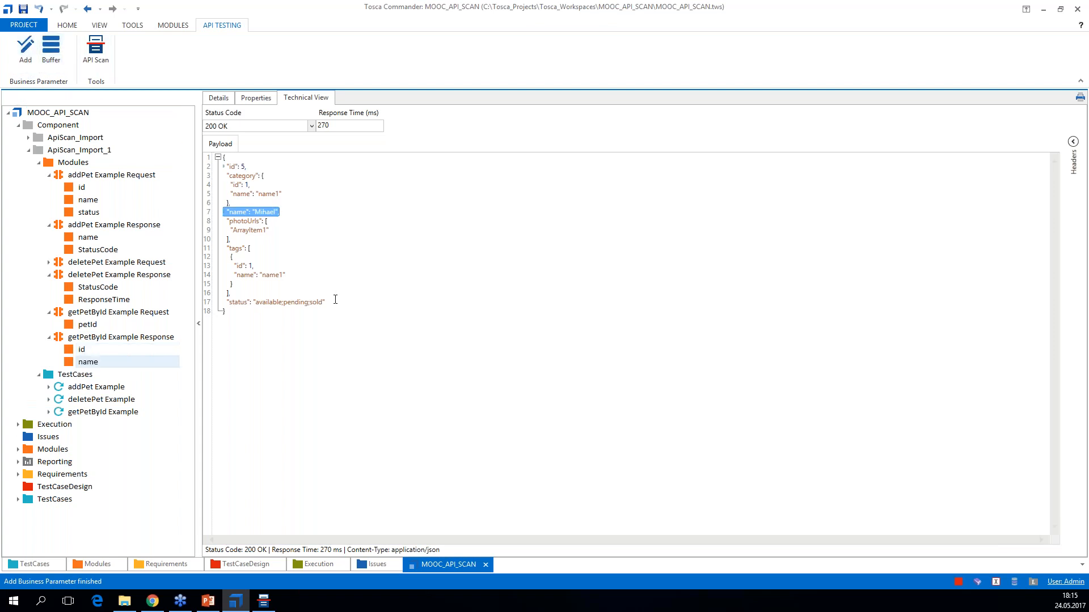
drag(332, 303, 226, 302)
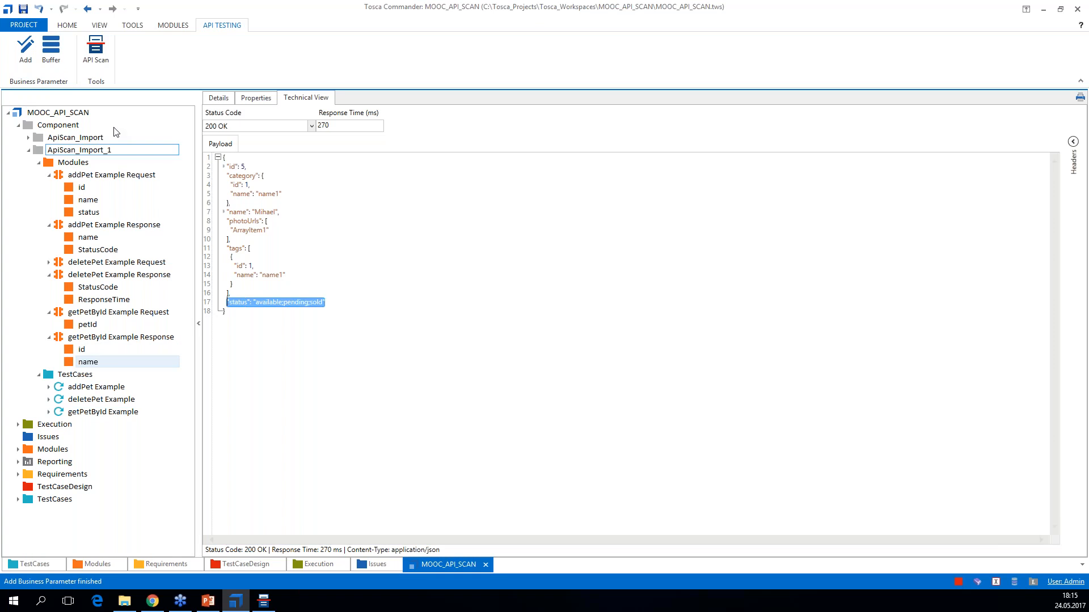
click(29, 47)
- Check the addPet Example test case, then show the details of the TestCases folder in ApiScan_Import_1
click(131, 337)
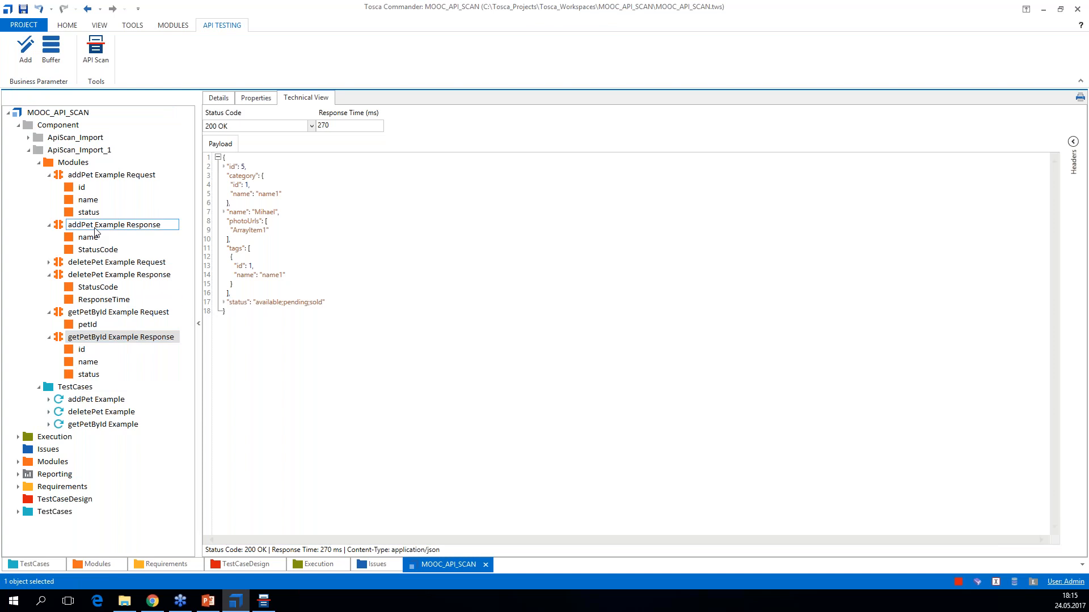
click(71, 401)
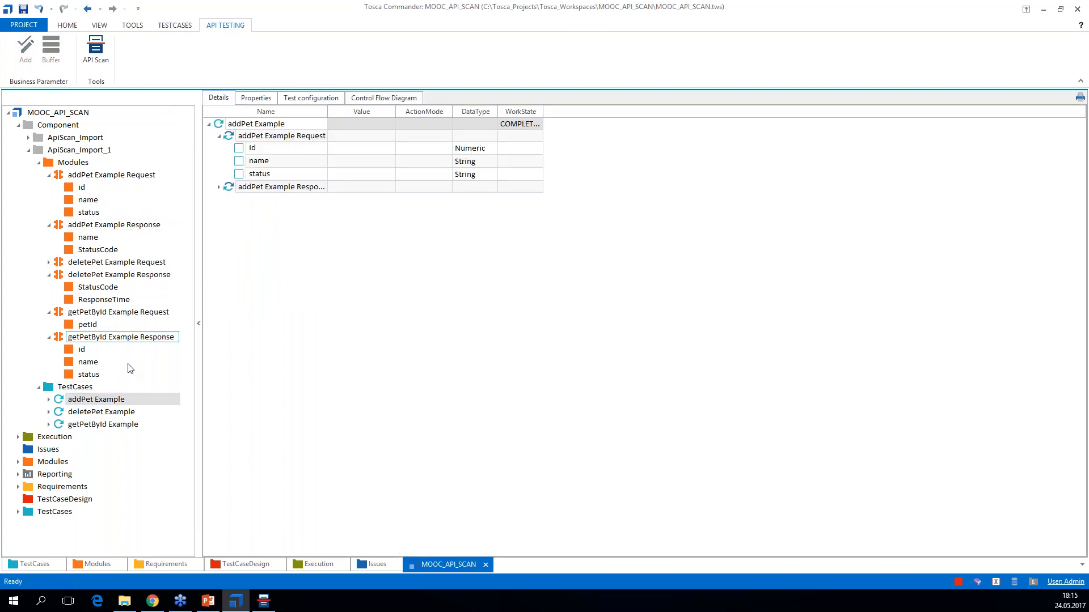
click(76, 388)
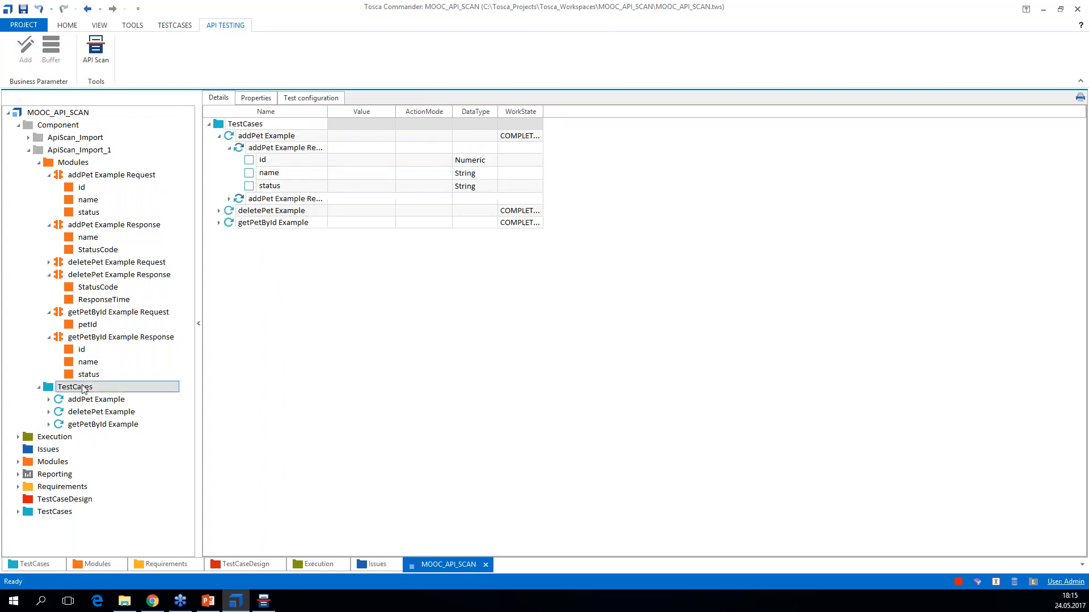
- Fully expand the addPet, deletePet and getPetById test cases in the TestCases folder down to their parameters
right_click(227, 123)
click(311, 98)
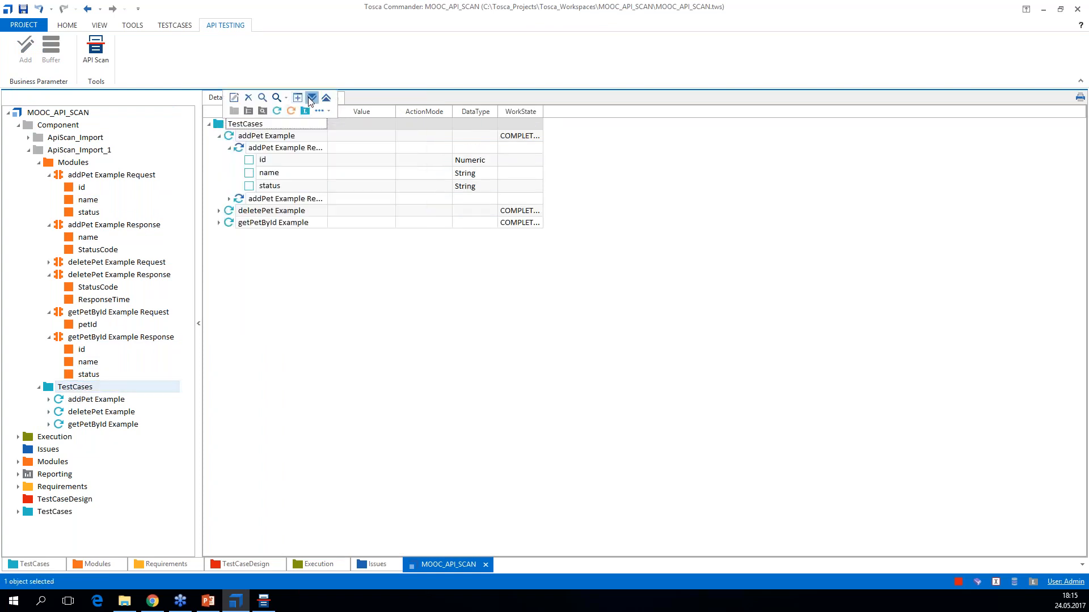
click(219, 237)
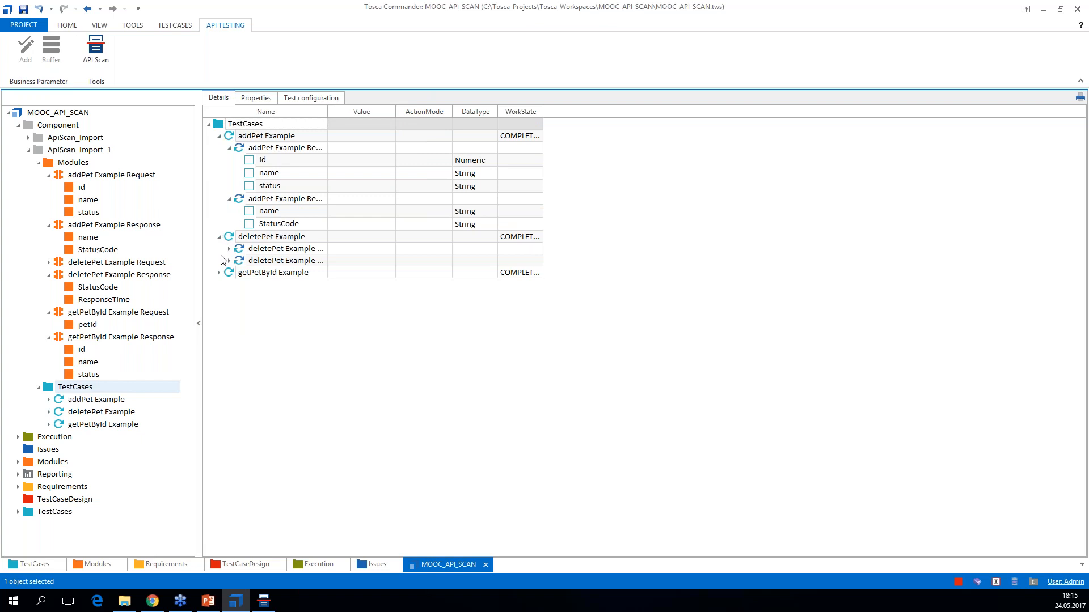
right_click(228, 238)
click(316, 212)
right_click(225, 327)
click(328, 294)
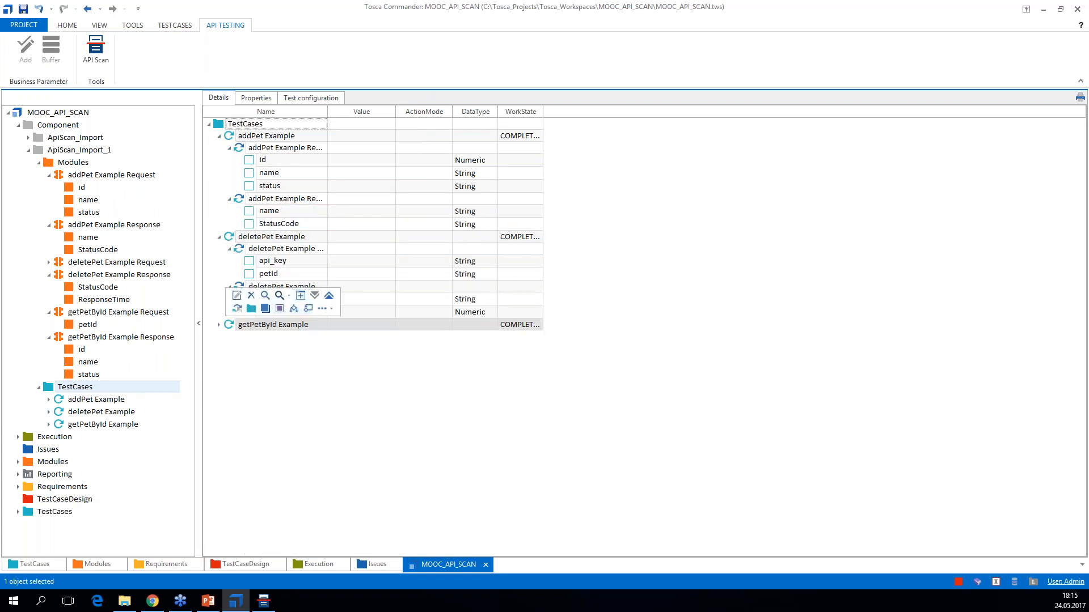
- Fill in the addPet Example request with id 5, the existing pet name and the status sold
click(342, 164)
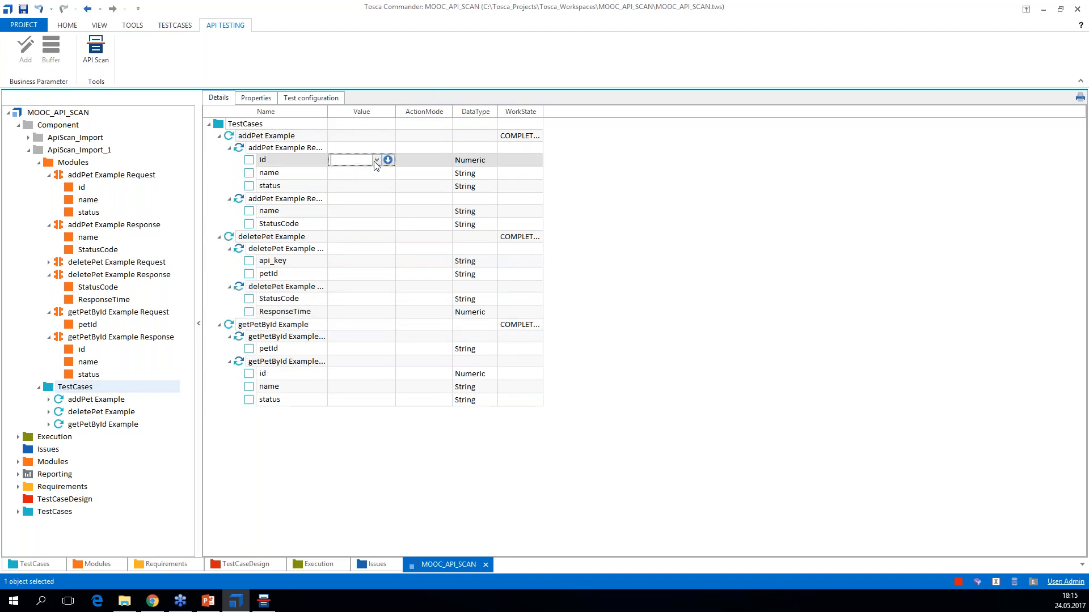
text(5)
click(374, 176)
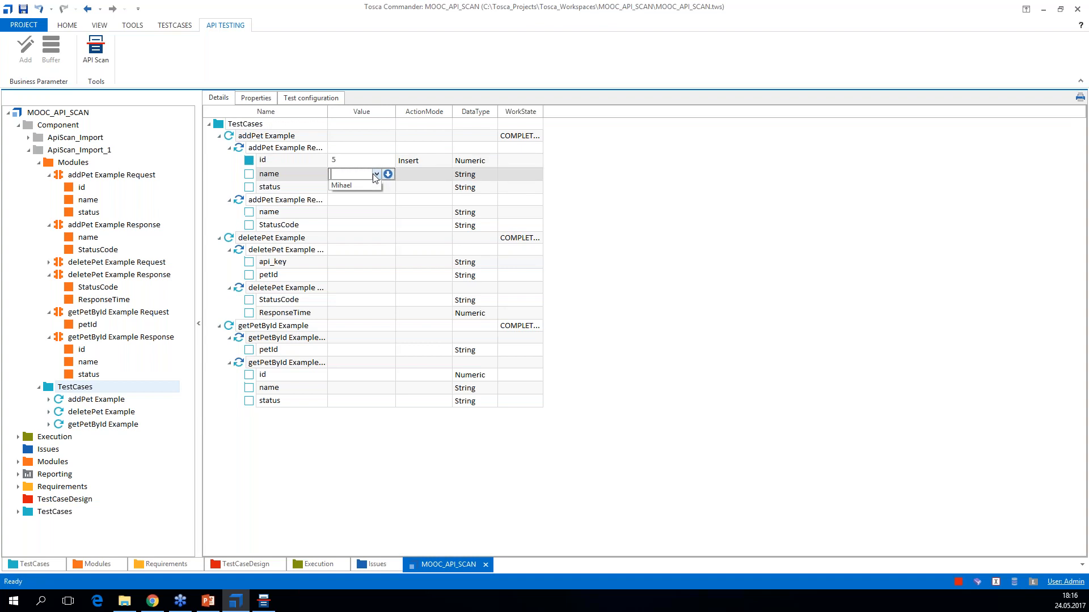
click(367, 186)
click(372, 189)
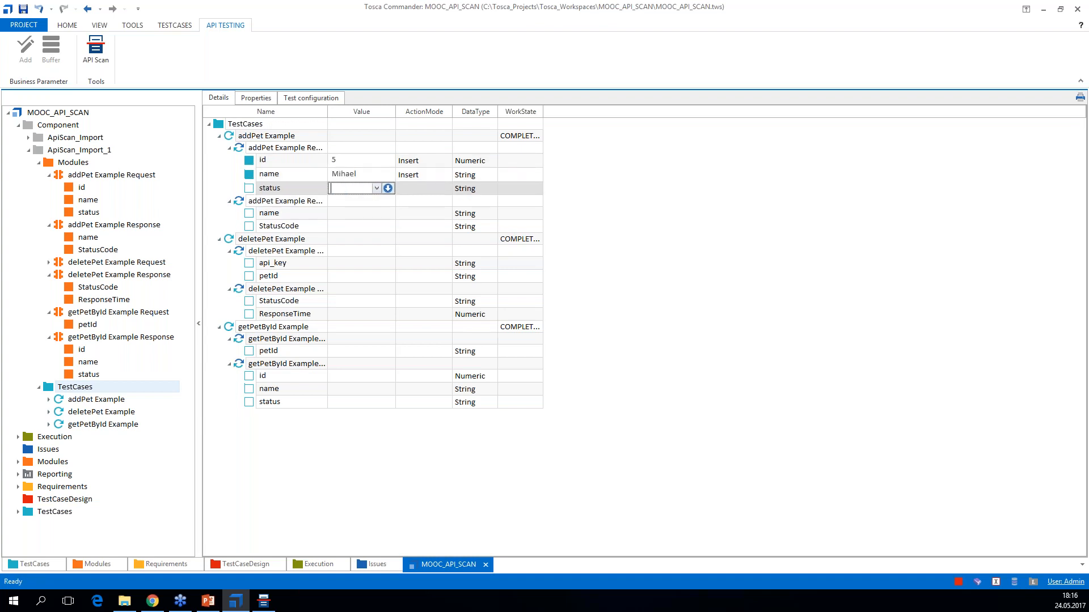
click(363, 219)
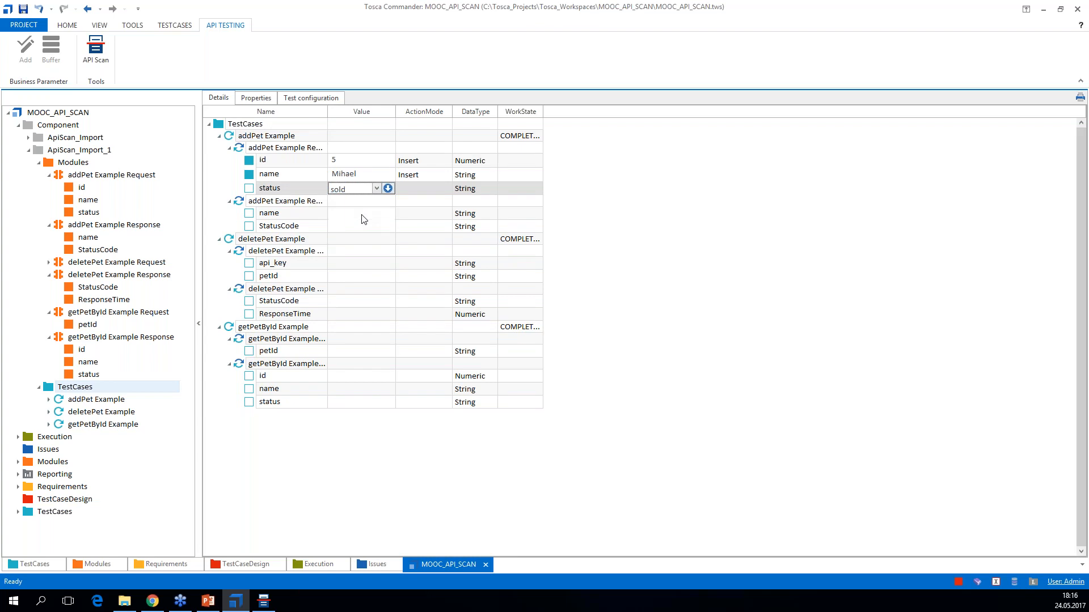
- Set the addPet Example response to expect the same pet name and the StatusCode 200 OK
click(365, 213)
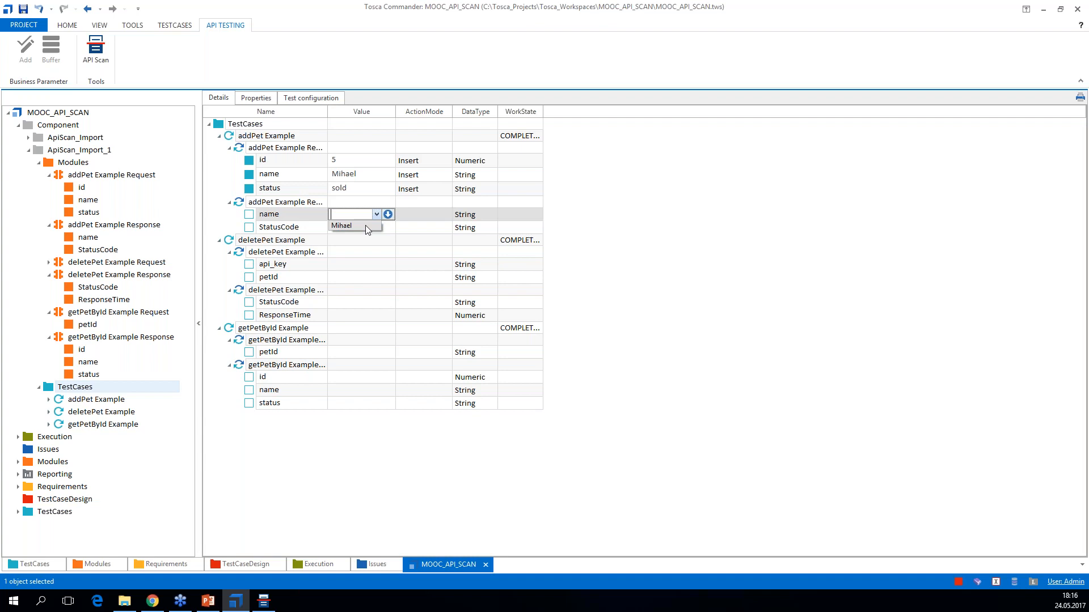
click(366, 226)
click(372, 229)
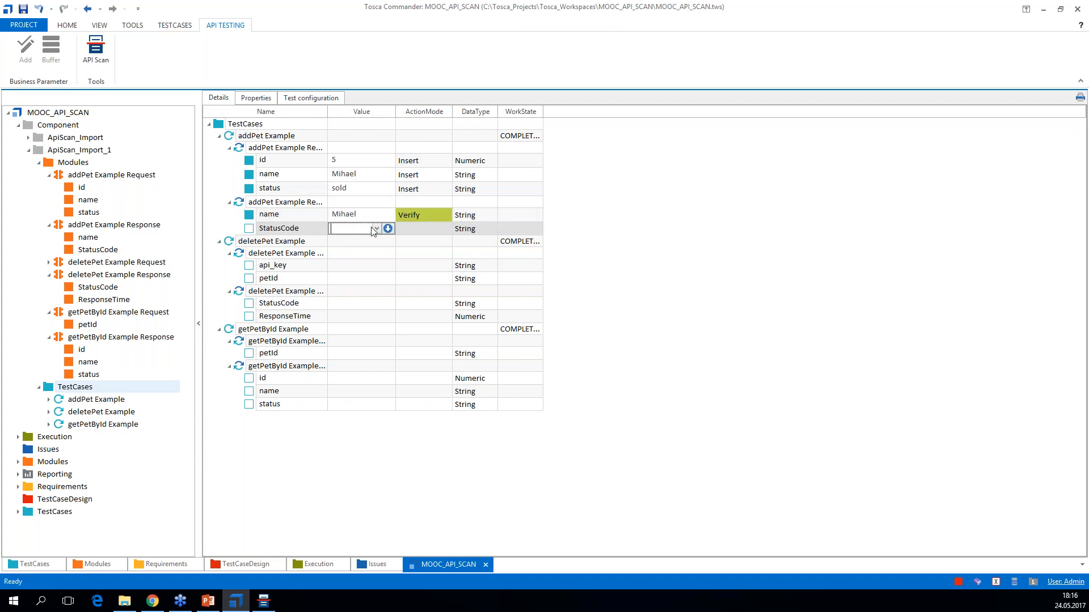
click(374, 229)
click(365, 260)
- Place the getPetById Example test case before deletePet Example and set its request petId to 5
click(366, 267)
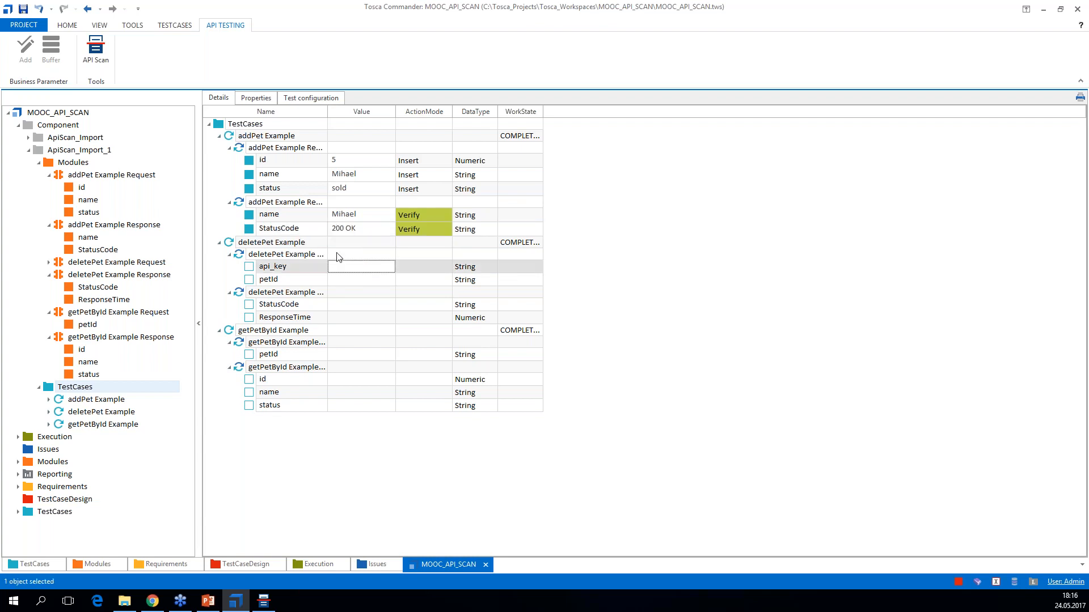
drag(227, 332, 236, 244)
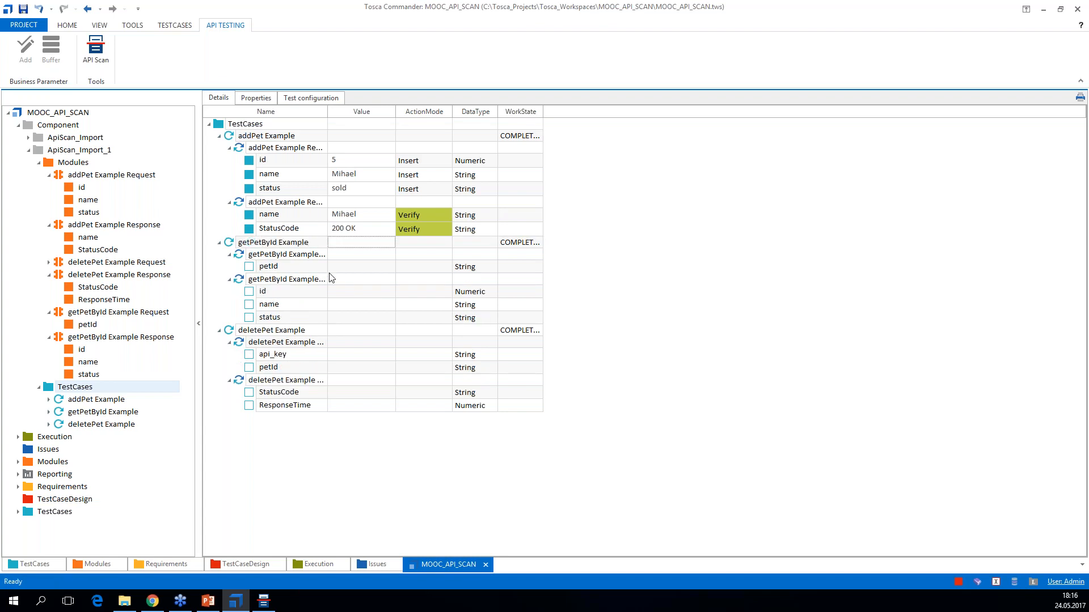
click(356, 267)
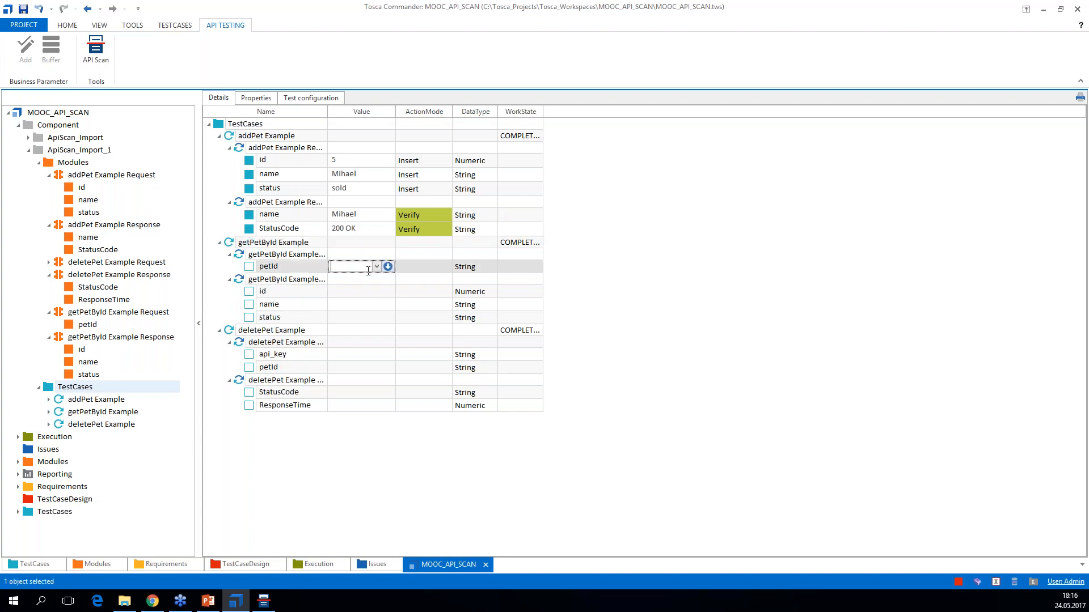
click(377, 268)
click(369, 306)
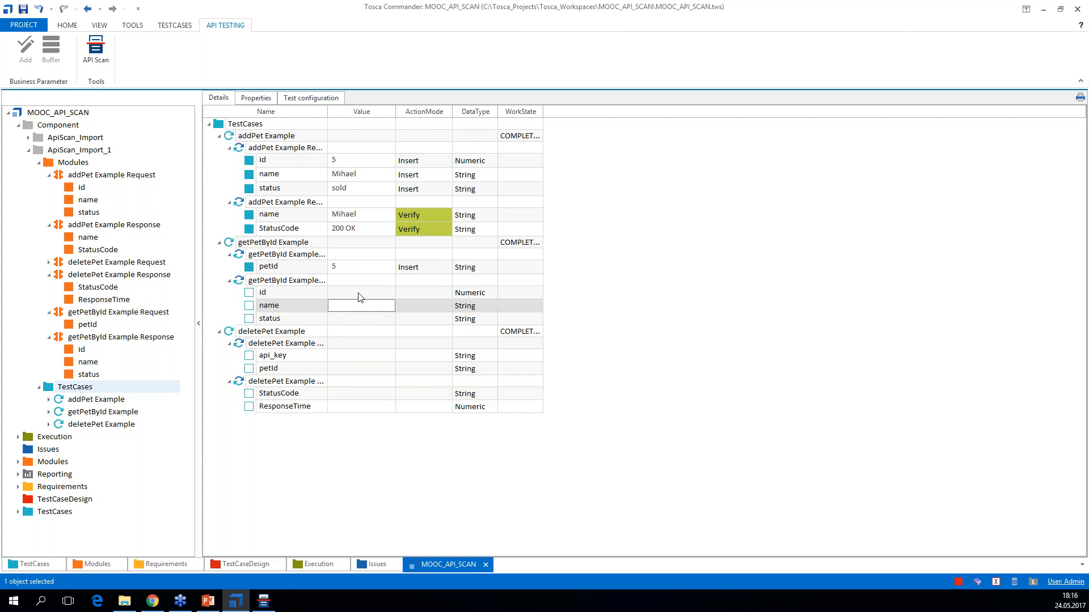
- Store the id of the getPetById Example response under the name PetId using the Buffer action mode
click(359, 294)
click(359, 292)
click(377, 293)
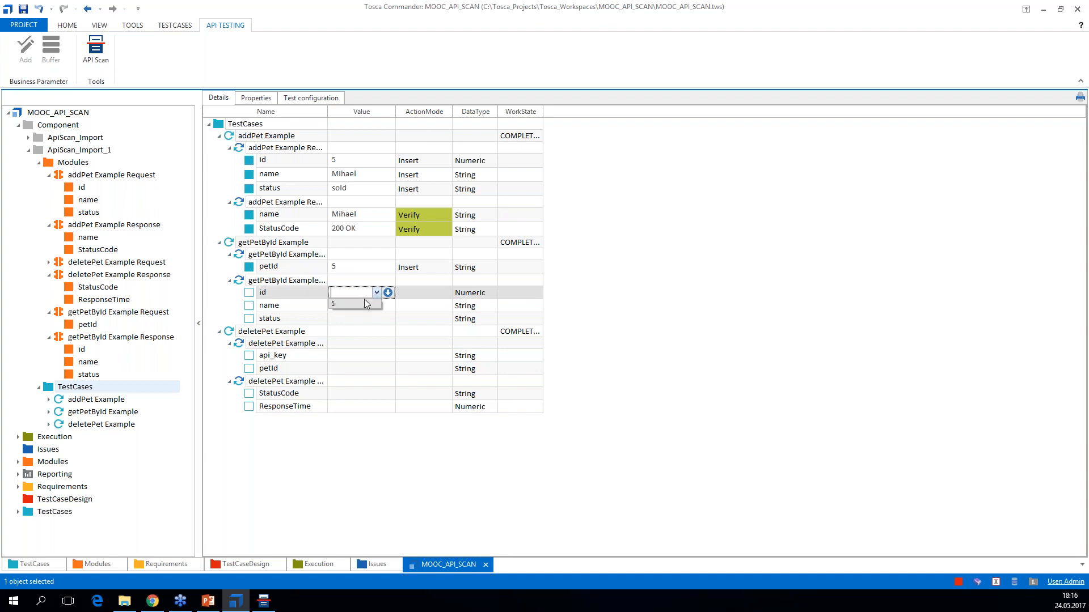
click(361, 293)
text({)
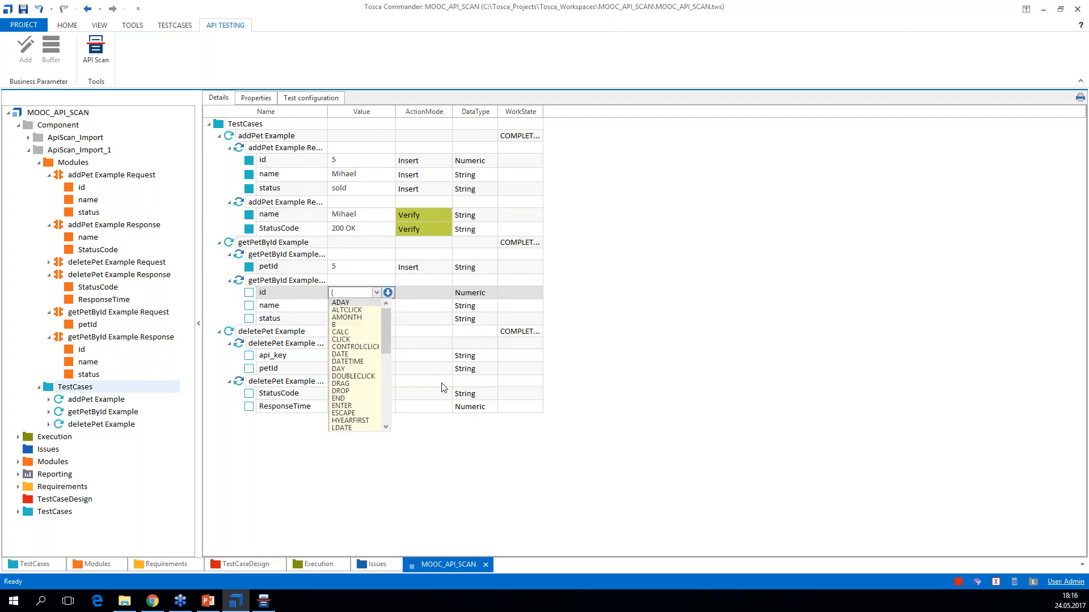
text(B)
key(BackSpace)
key(BackSpace)
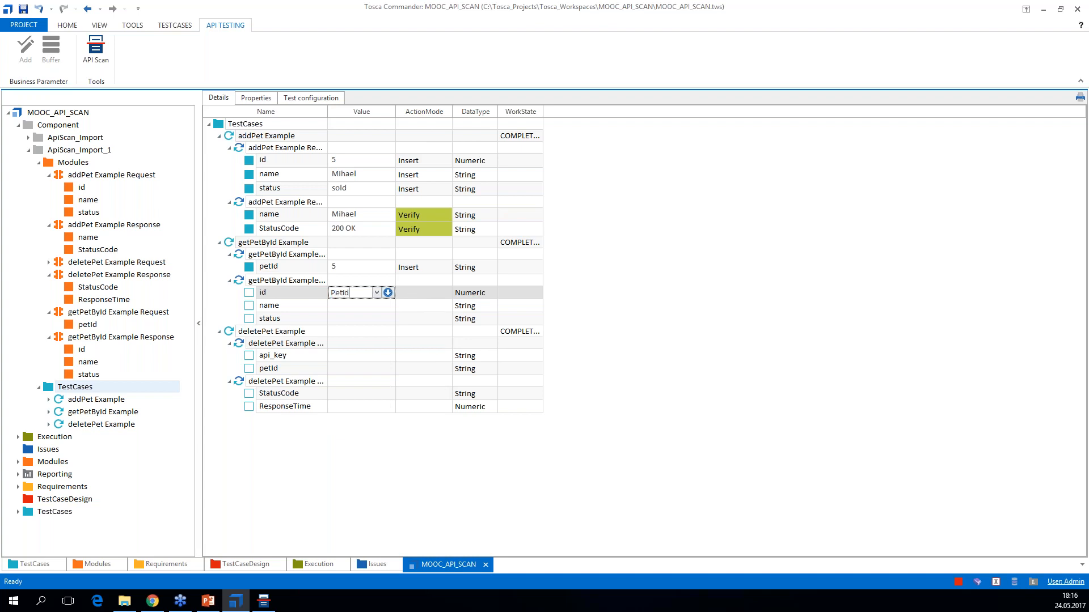
click(432, 295)
click(443, 295)
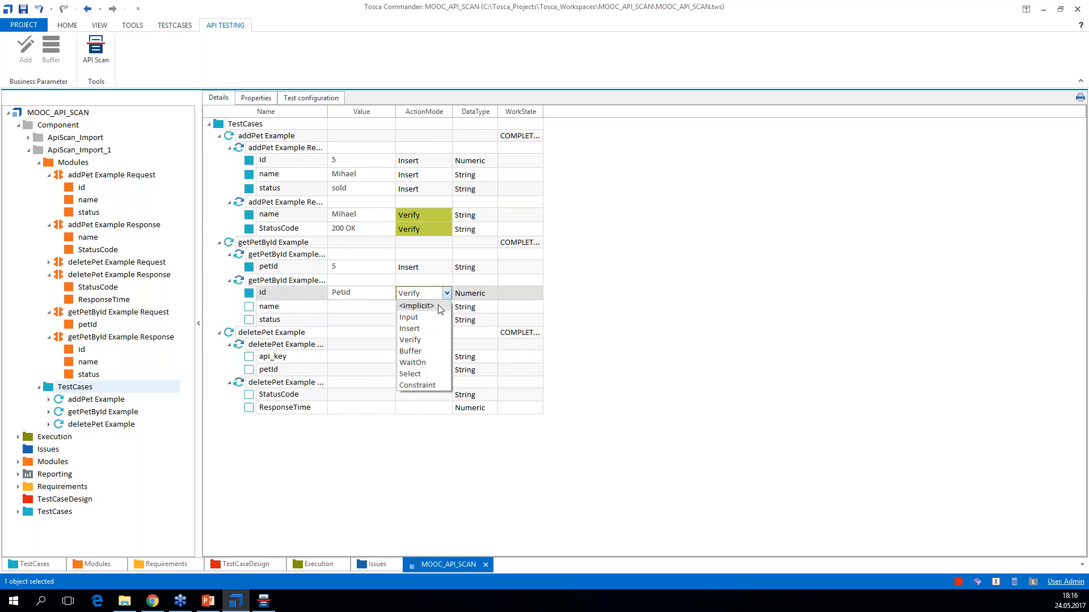
click(428, 351)
- Set the getPetById Example response to expect the same pet name and the status sold
click(369, 312)
text(Mihael)
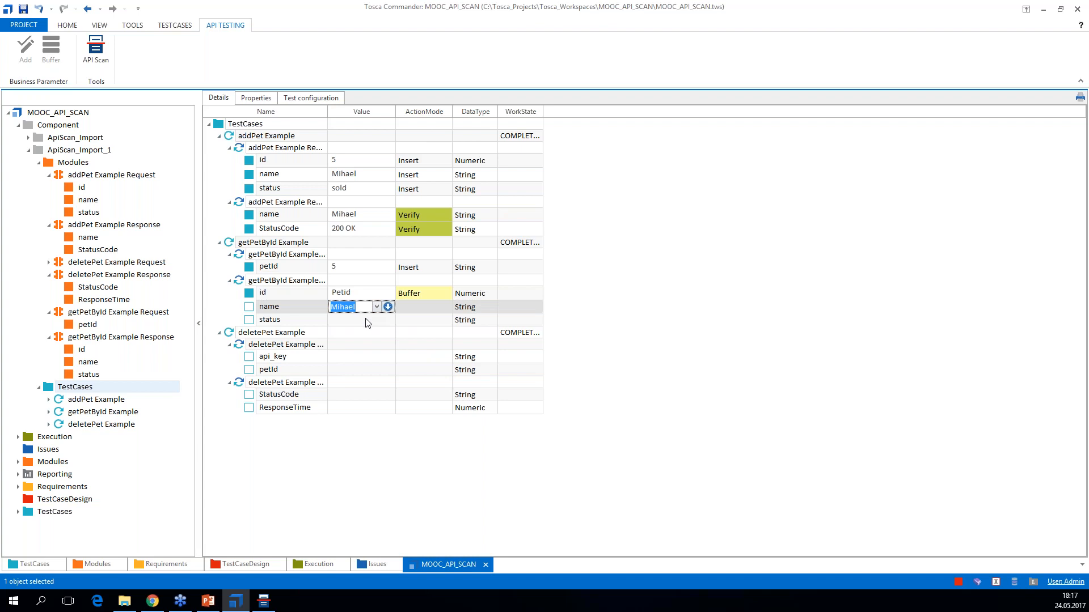
click(369, 321)
click(376, 321)
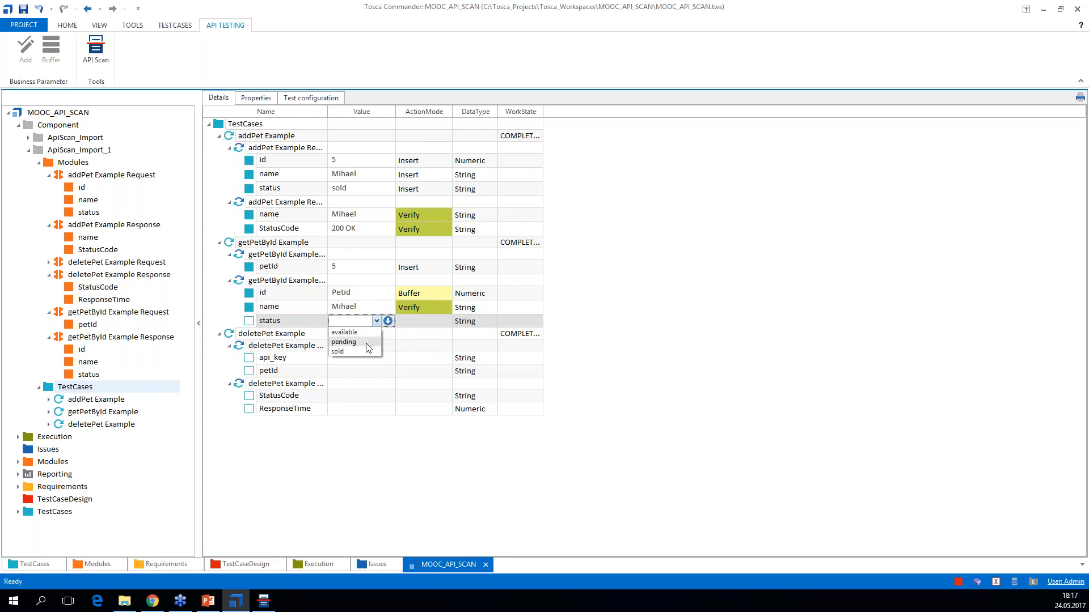
click(407, 322)
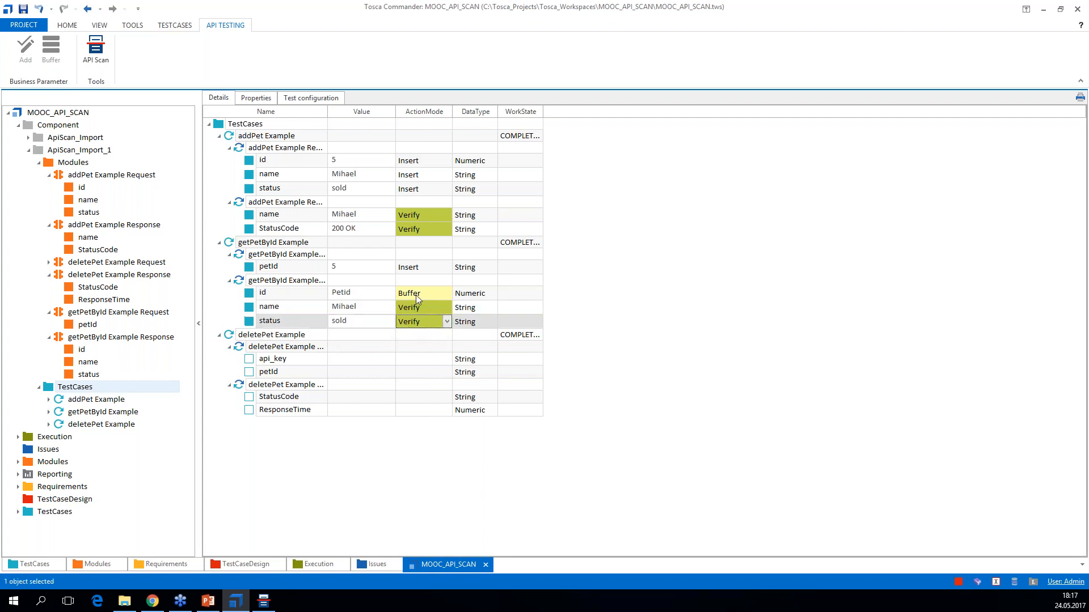
- Set the petId of the deletePet Example request to the buffered value {B[PetId]}
click(347, 375)
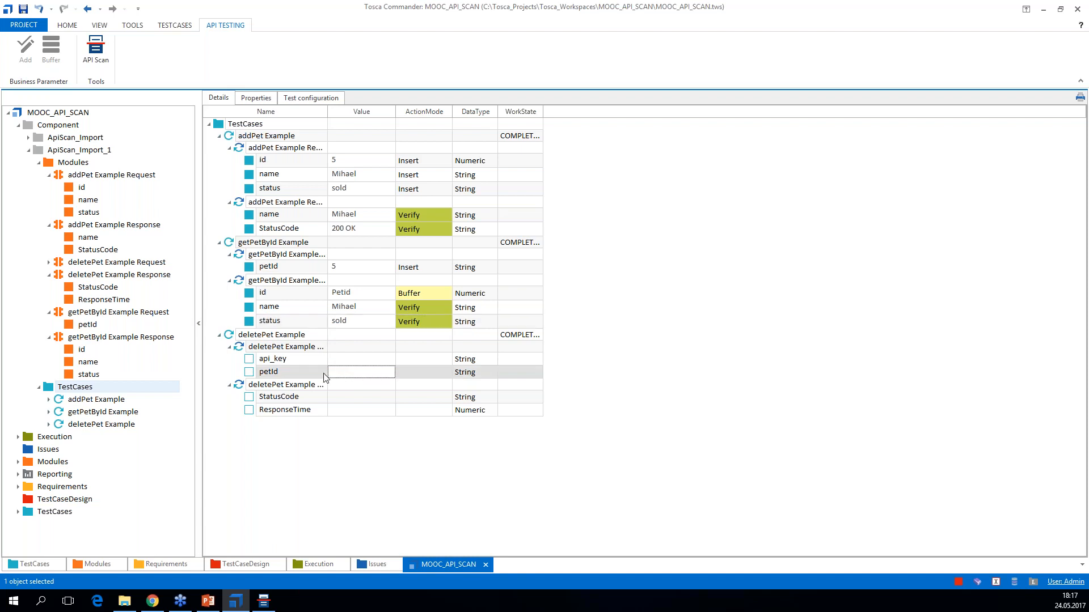
click(349, 372)
click(376, 373)
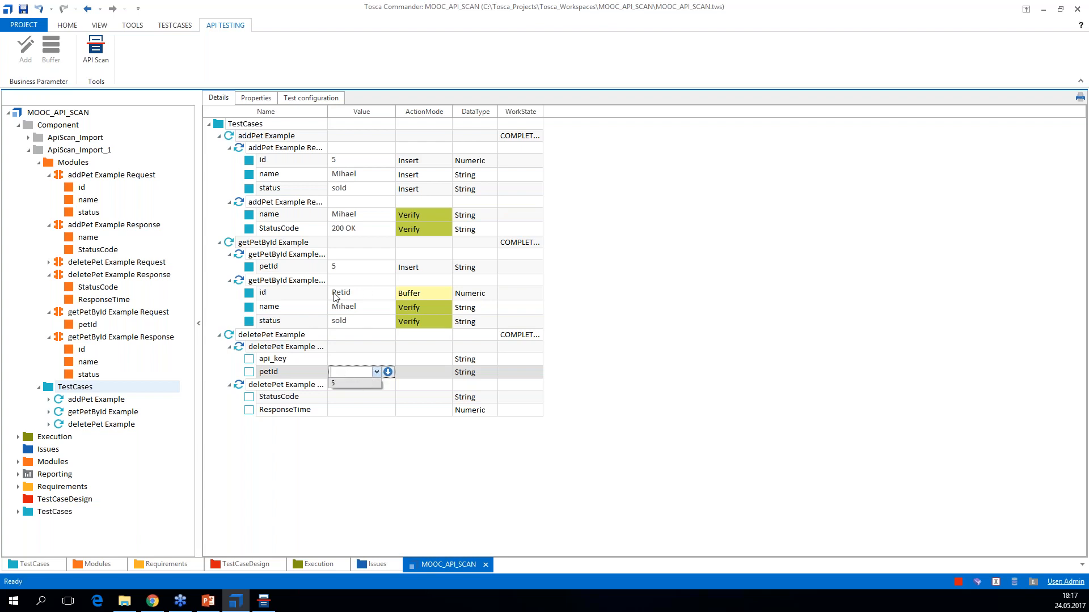
click(343, 374)
text({B)
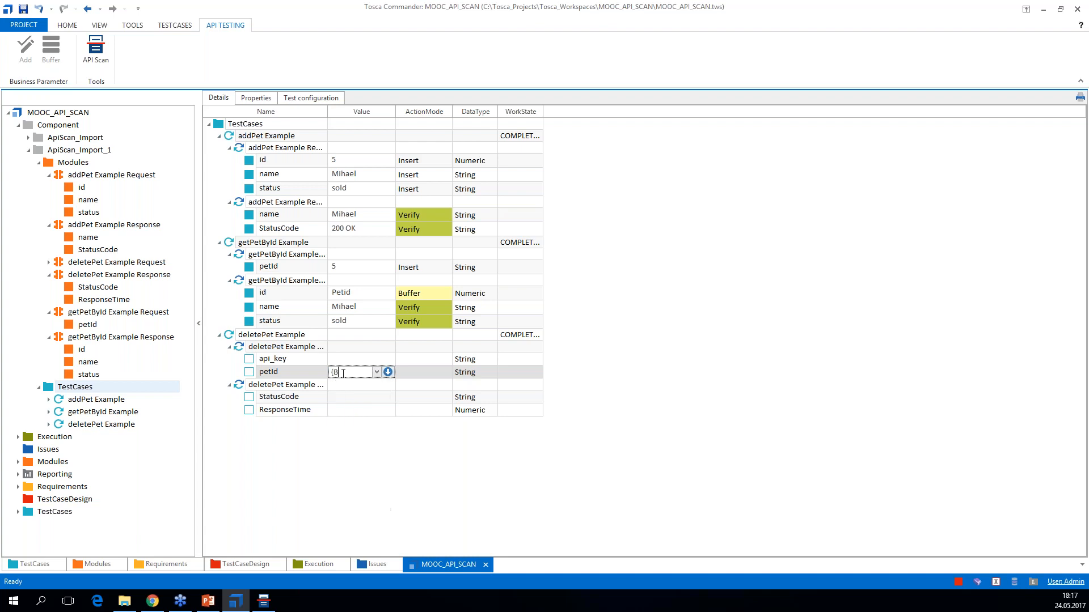
text([)
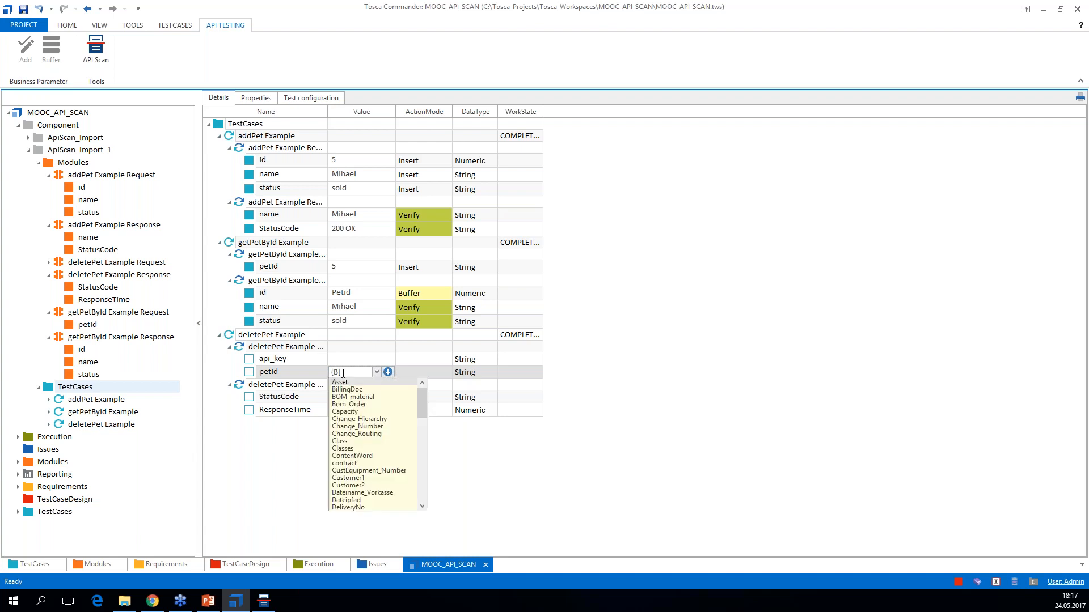
text(PetId)
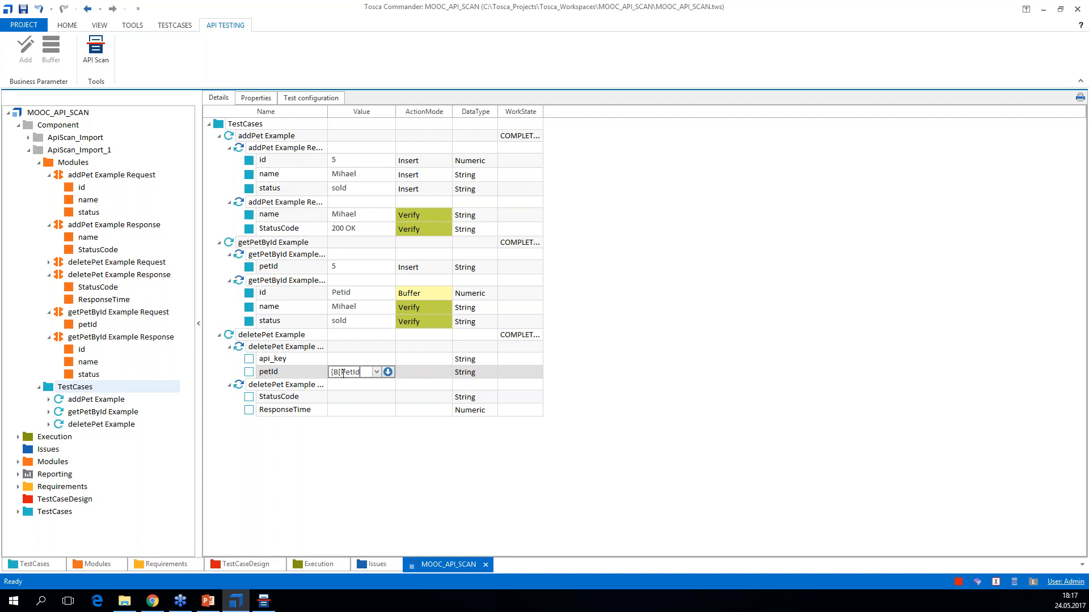
click(432, 378)
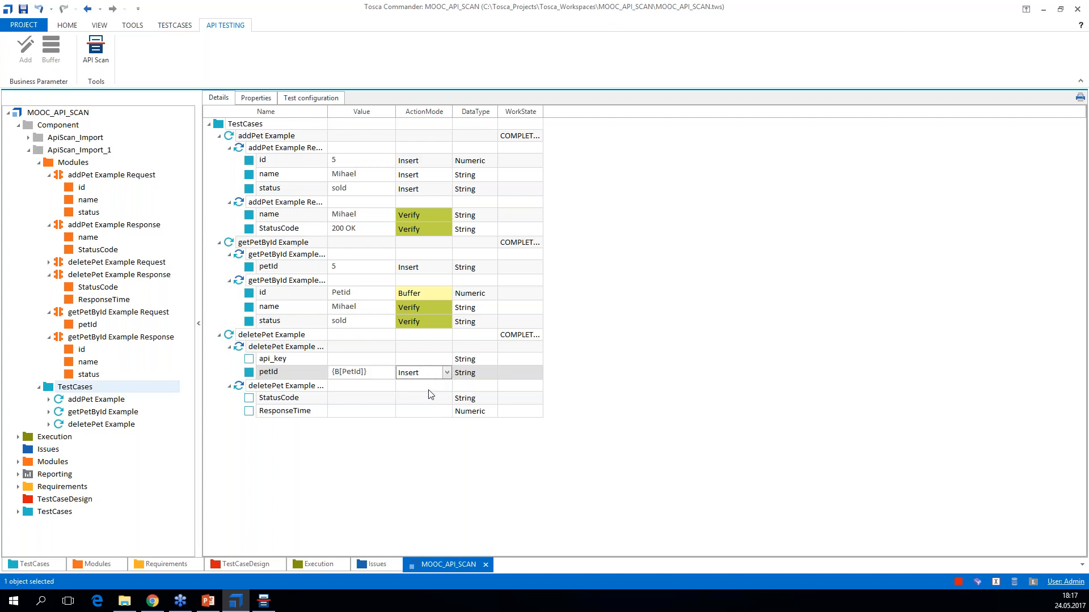
- Set the deletePet Example response to expect StatusCode 200 OK and a ResponseTime of < 500
click(370, 399)
click(370, 400)
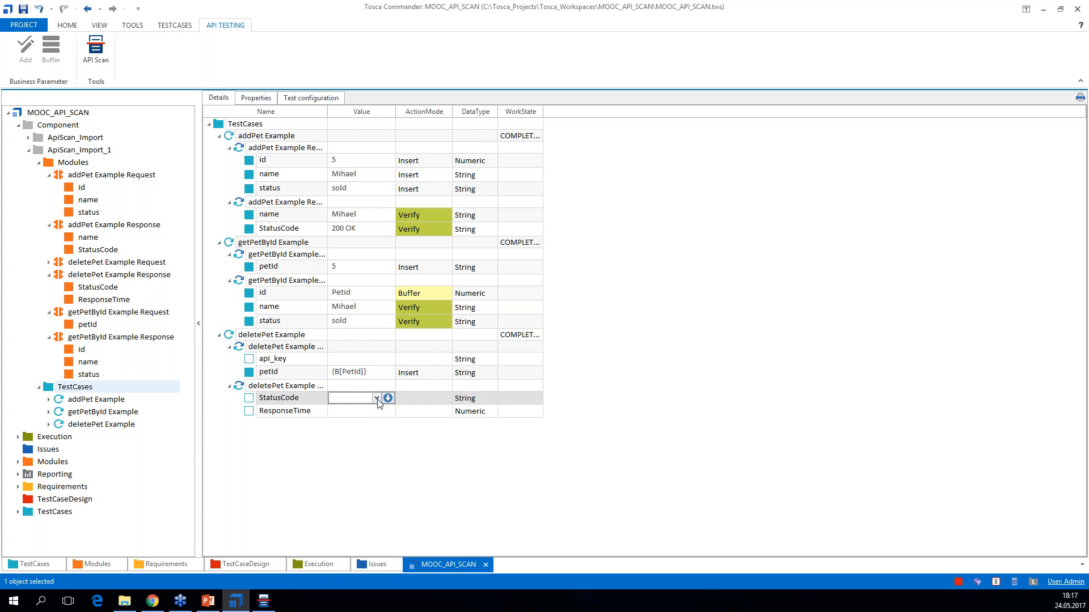
click(377, 398)
click(368, 429)
click(361, 413)
text(< 500)
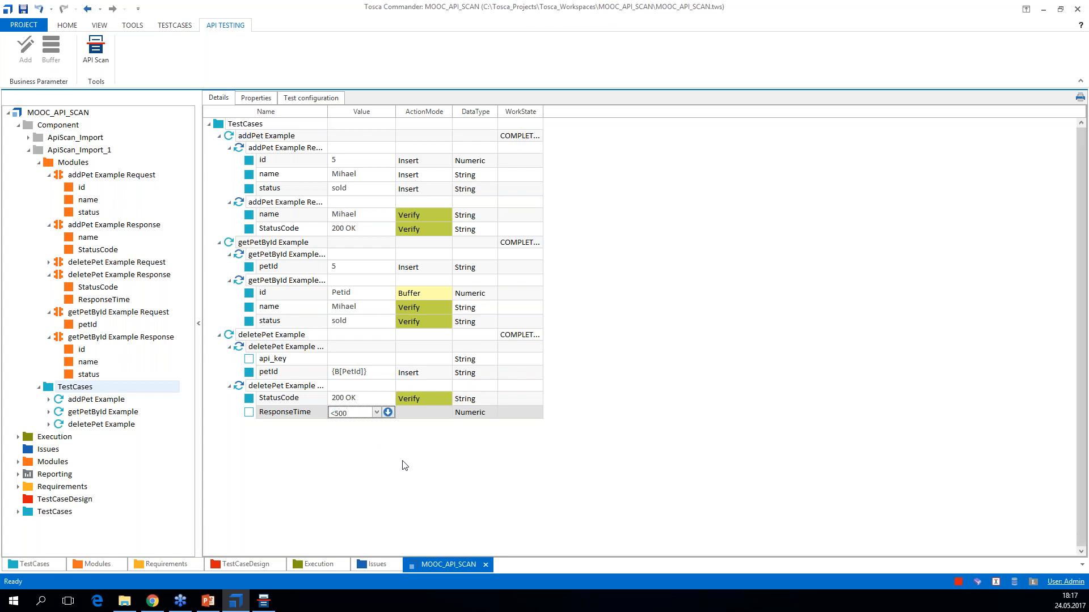
key(Return)
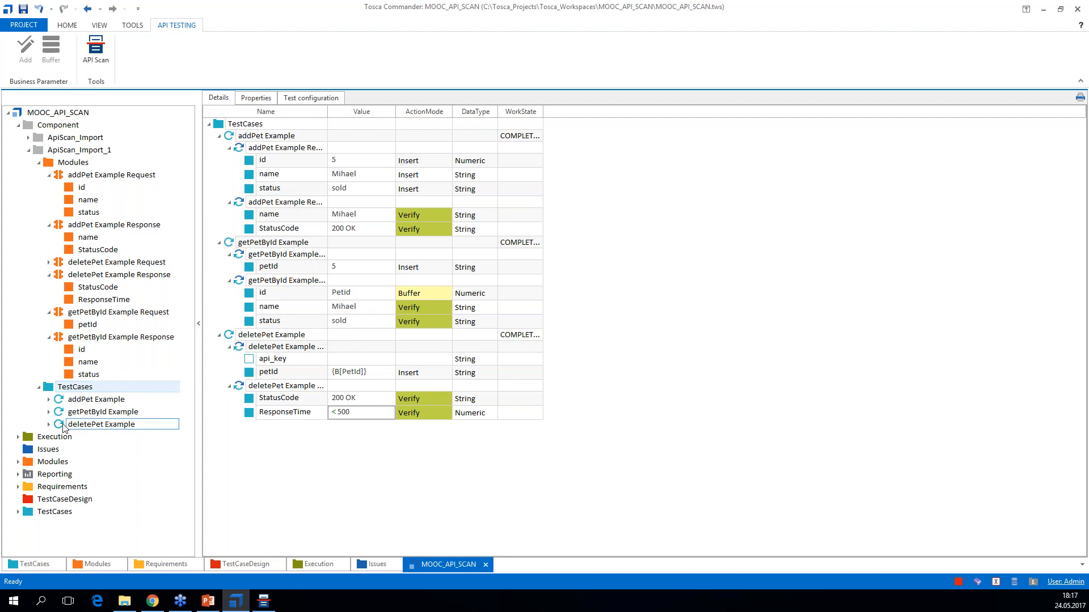
- Rename the addPet Example test case as Create Pet
click(80, 401)
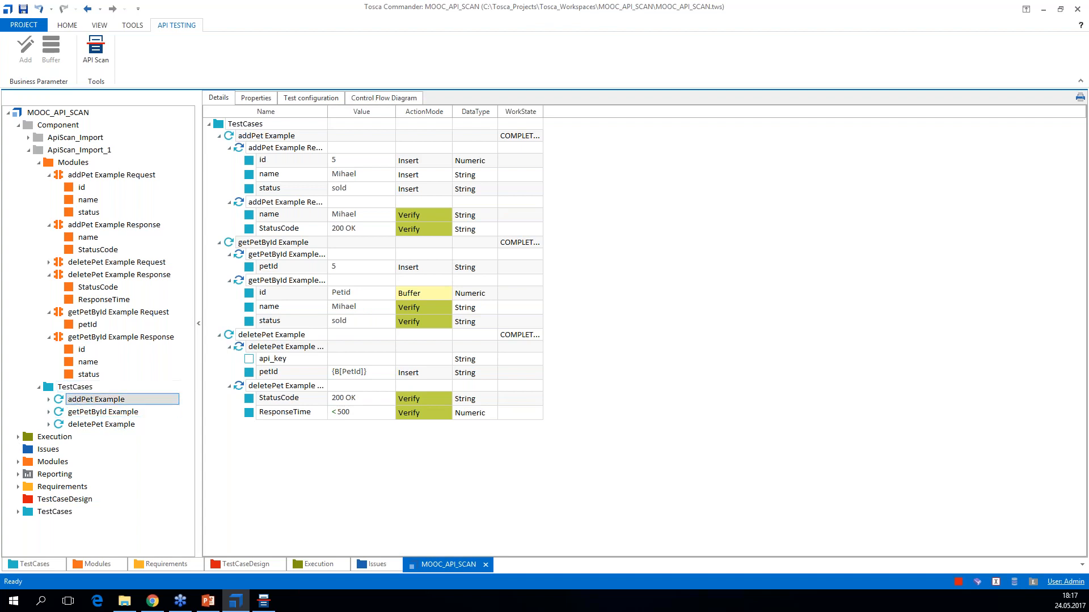
key(F2)
text(Create Pet)
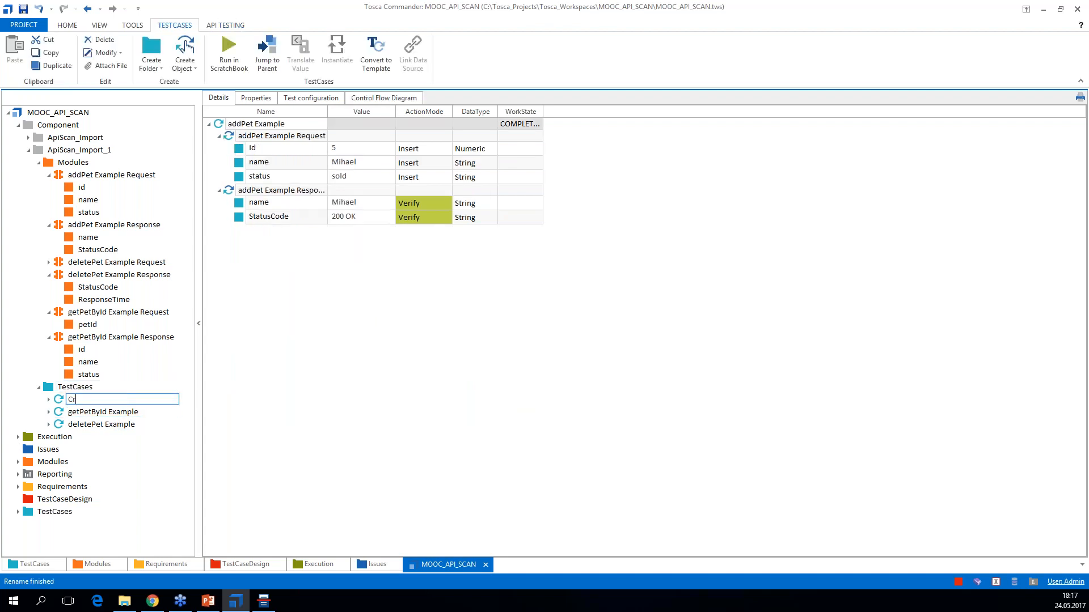
key(Return)
- Rename the getPetById Example test case as Get Pet
double_click(91, 412)
key(F2)
text(Get)
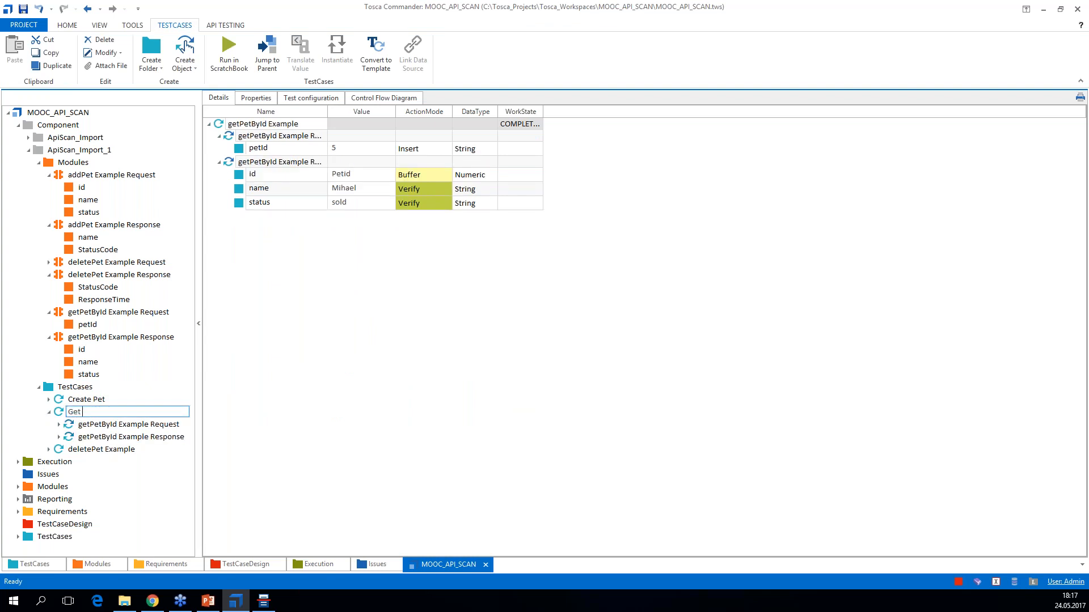
key(Return)
- Rename the deletePet Example test case as Delete Pet
double_click(101, 450)
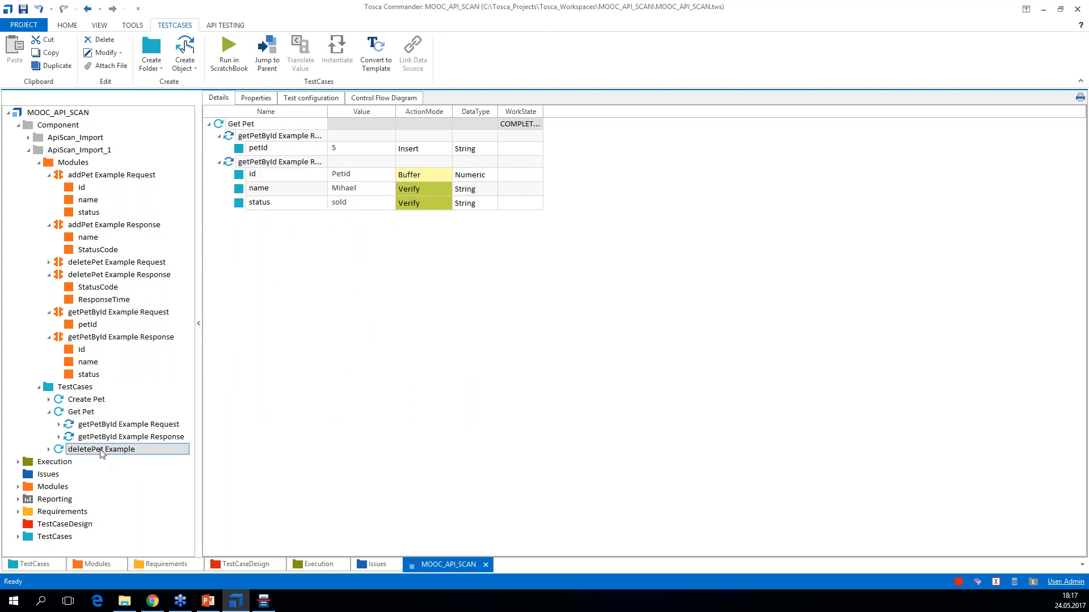
key(F2)
text(Det)
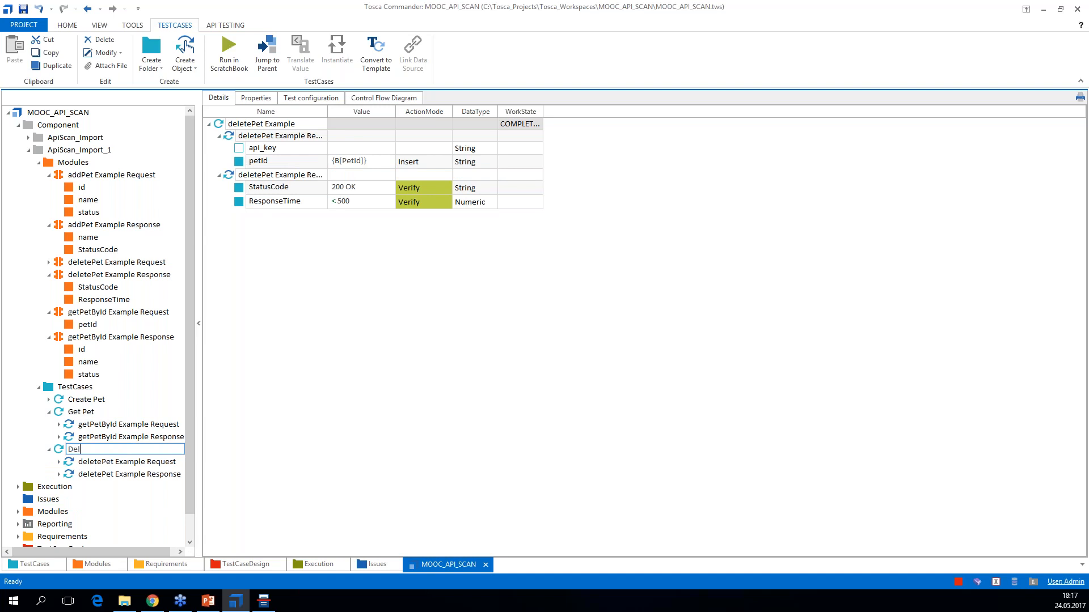
text(ete Pet)
key(Return)
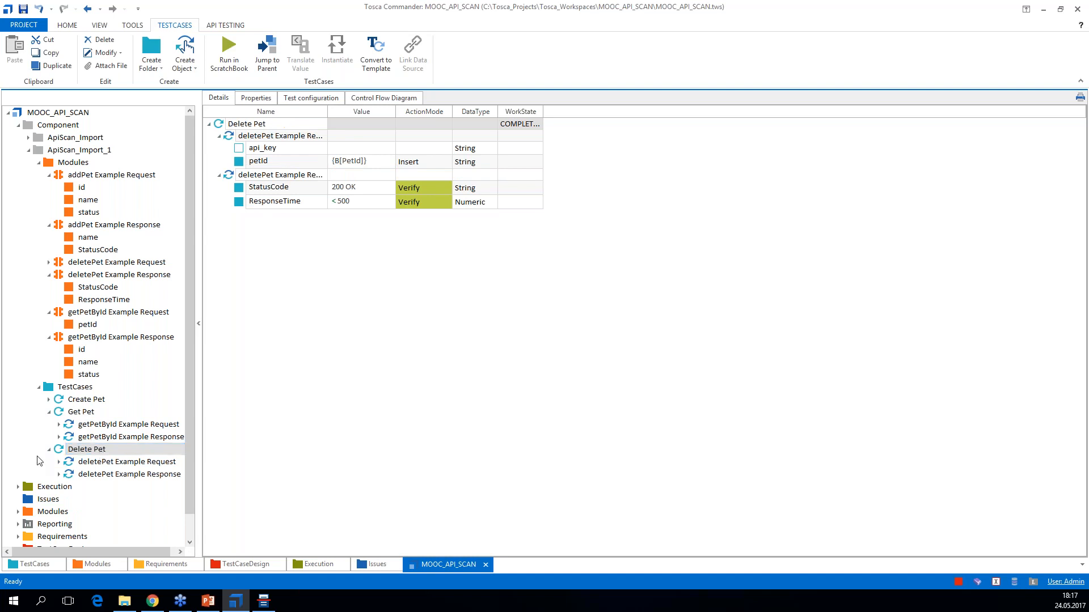
- Create a new execution list inside the first ExecutionLists folder under Execution
click(18, 486)
scroll(25, 449, down, 2)
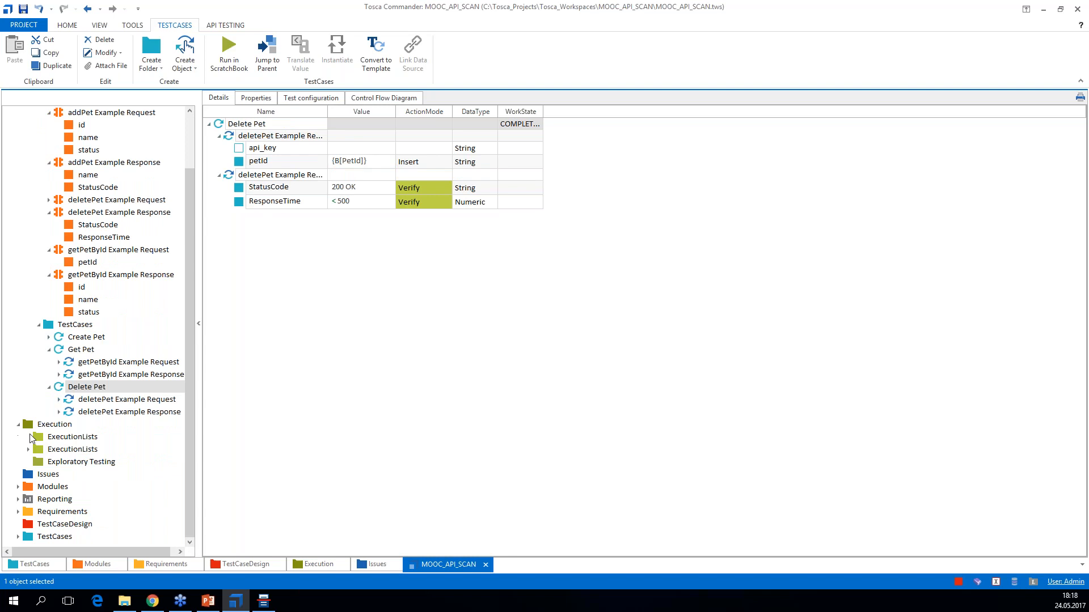
click(37, 437)
right_click(38, 438)
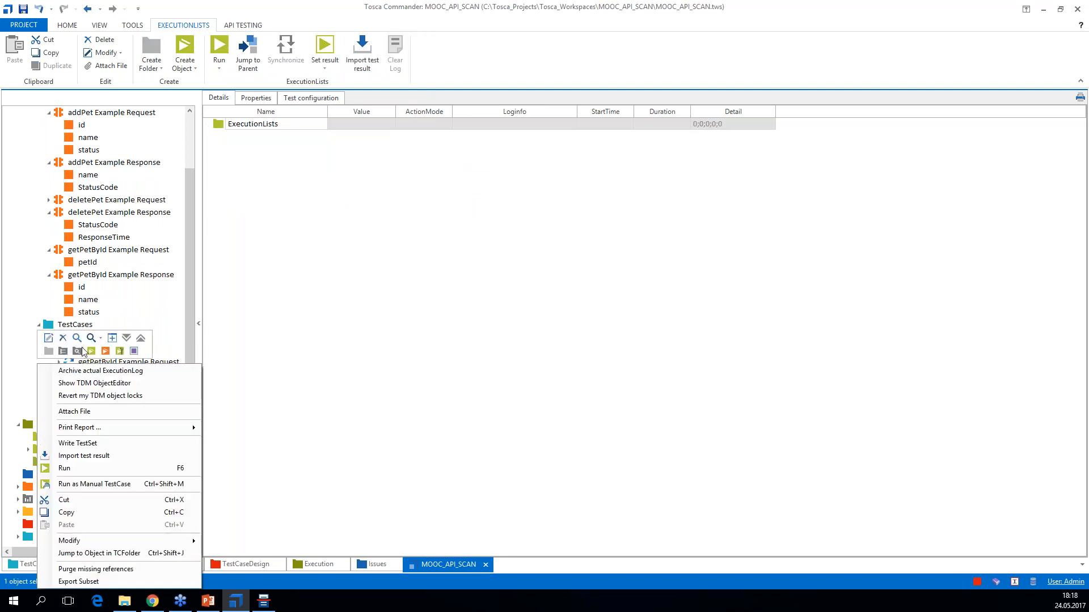
click(91, 352)
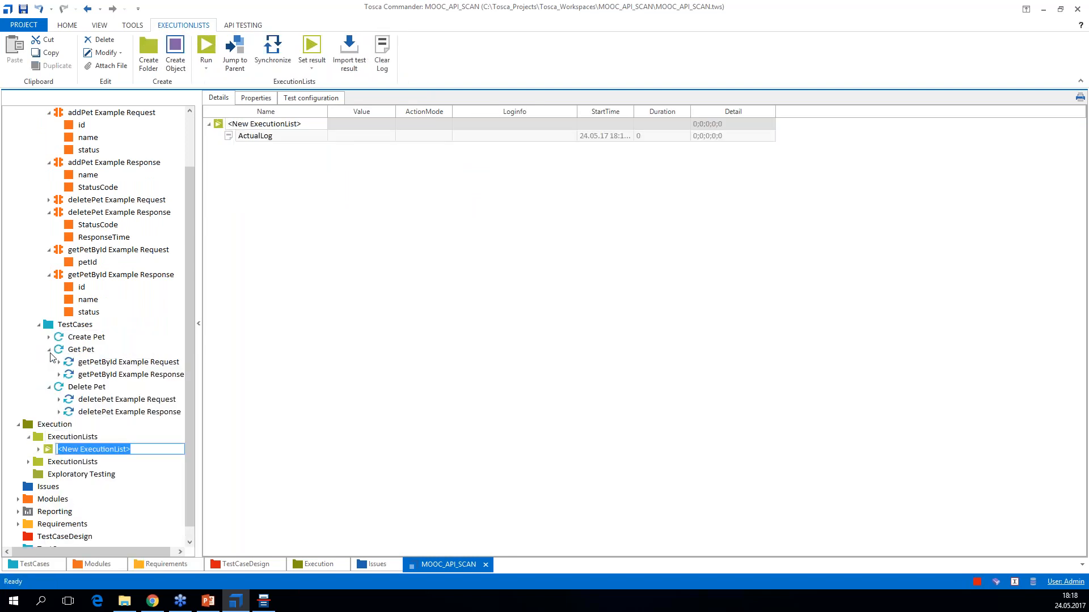
- Add the Create Pet, Get Pet and Delete Pet test cases to the new execution list
click(48, 350)
click(48, 386)
click(79, 387)
shift+click(73, 412)
drag(85, 387, 68, 451)
- Rename the new execution list as Pet
click(71, 450)
key(F2)
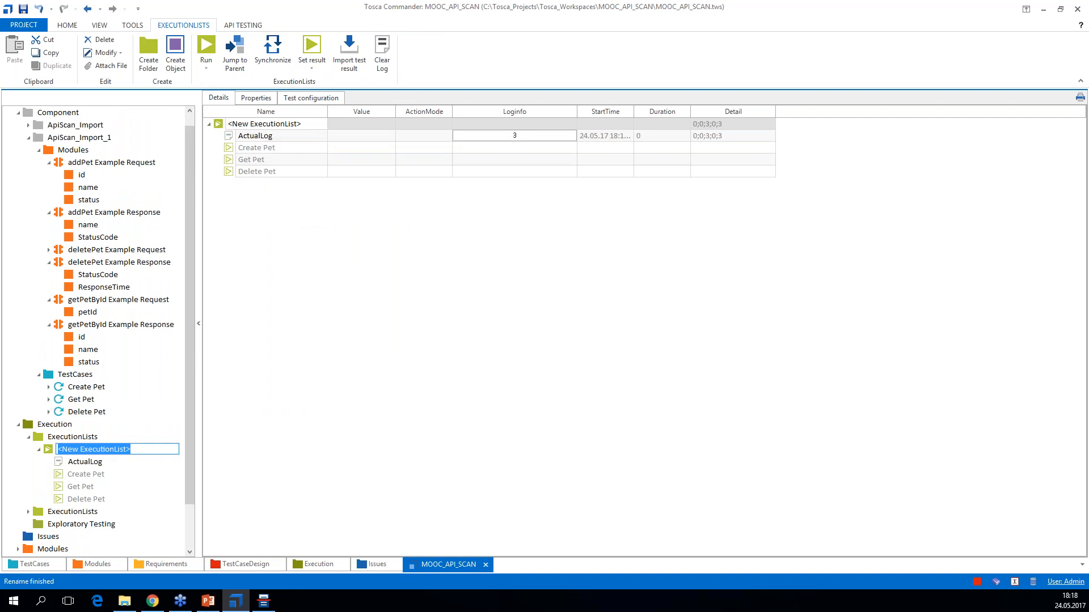
text(Pet)
key(Return)
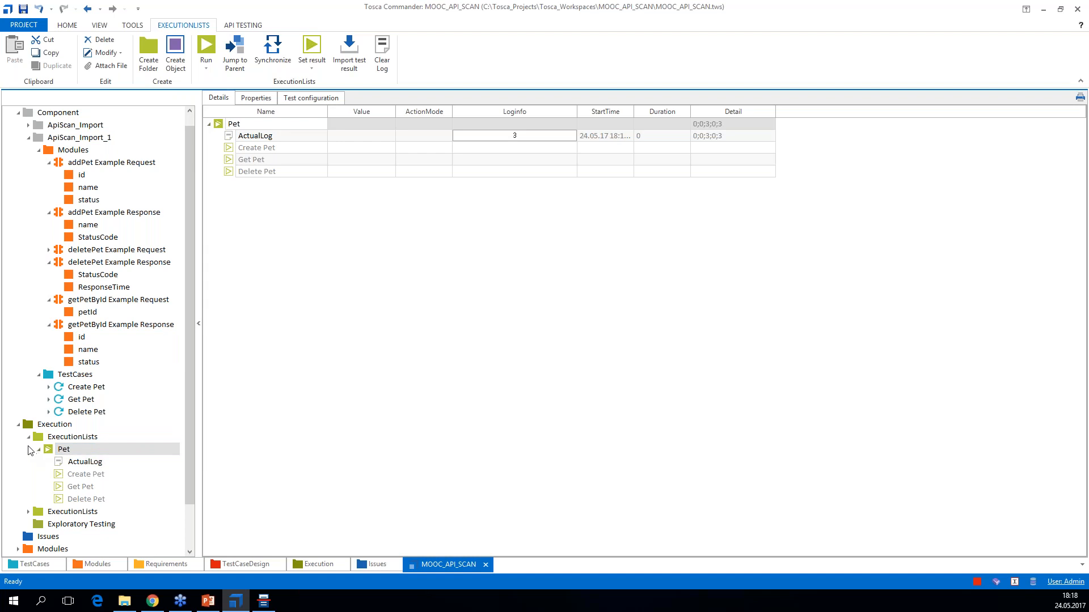
- Collapse the ApiScan_Import_1 folder and run the Pet execution list
click(28, 139)
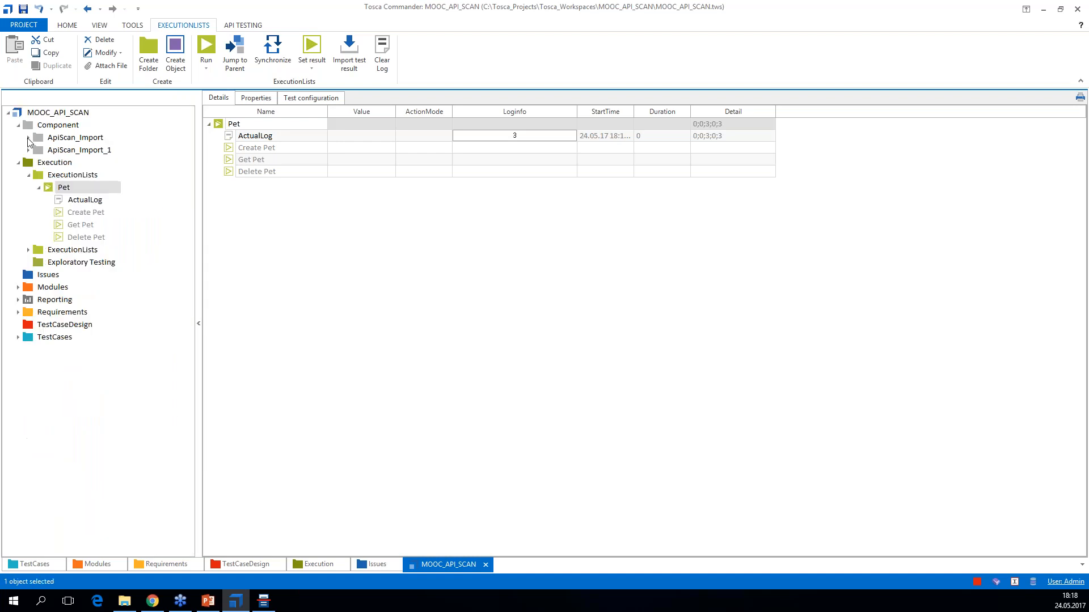
right_click(51, 188)
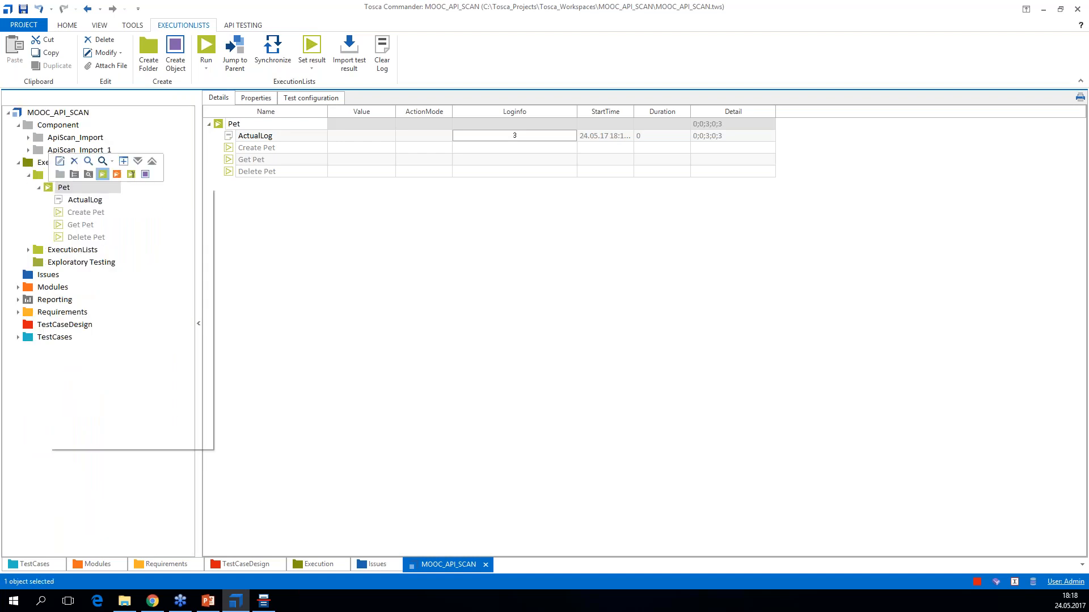
click(108, 304)
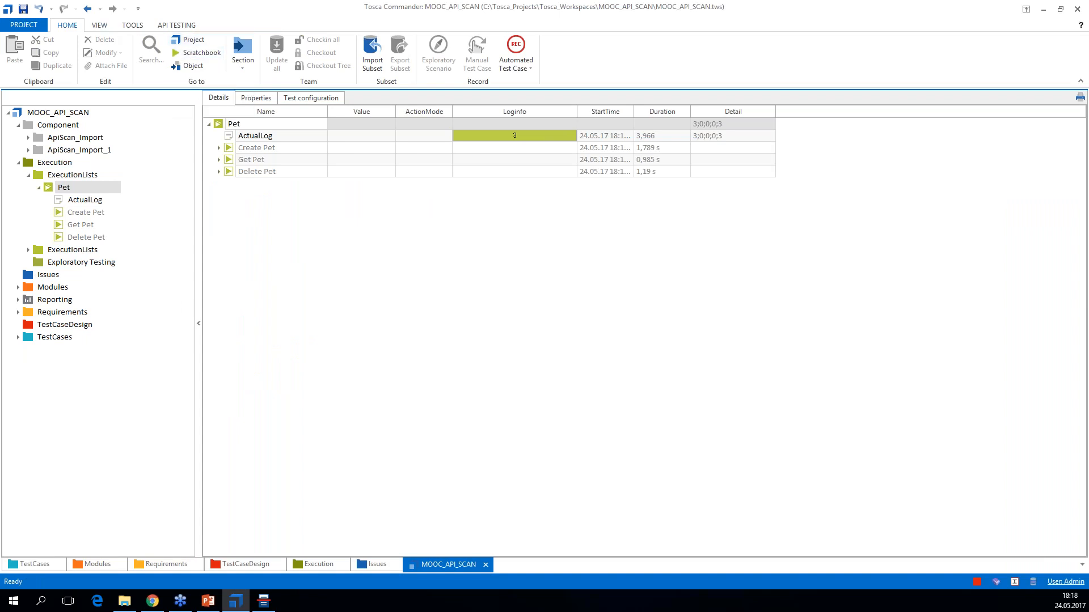
- Expand the Create Pet execution log and examine the verification details of the response's name and StatusCode
click(201, 52)
click(385, 12)
click(71, 203)
click(219, 147)
click(229, 160)
click(239, 171)
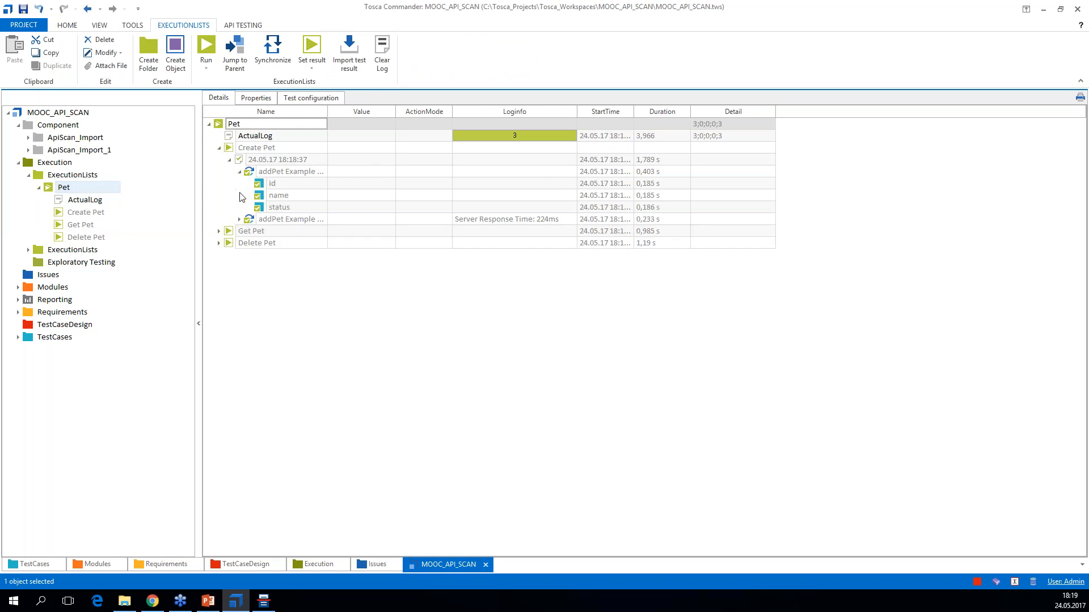
click(240, 219)
click(571, 231)
click(571, 233)
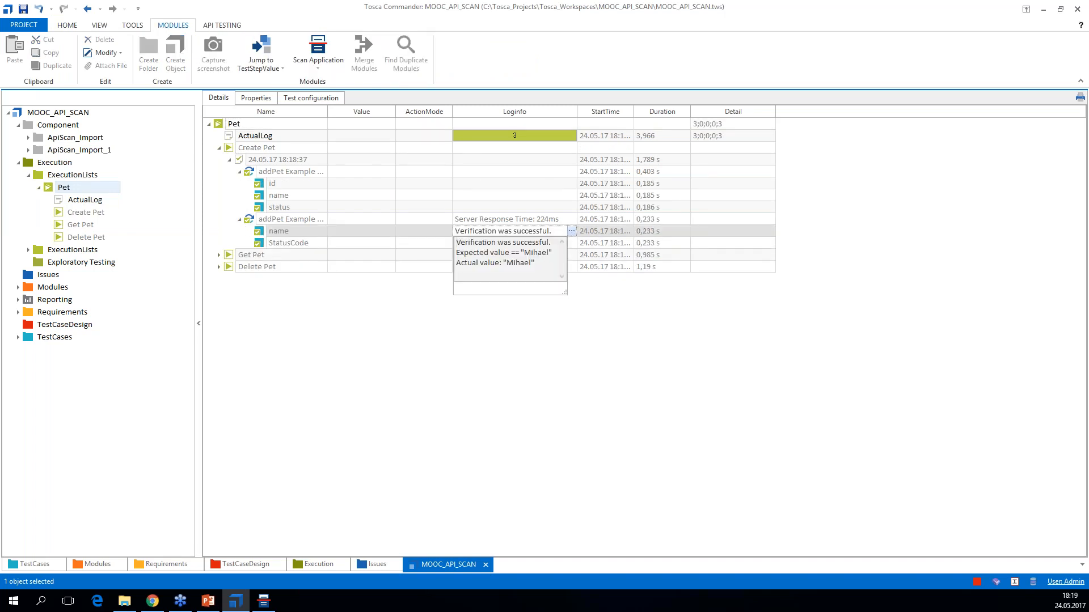
click(565, 318)
click(565, 242)
click(569, 247)
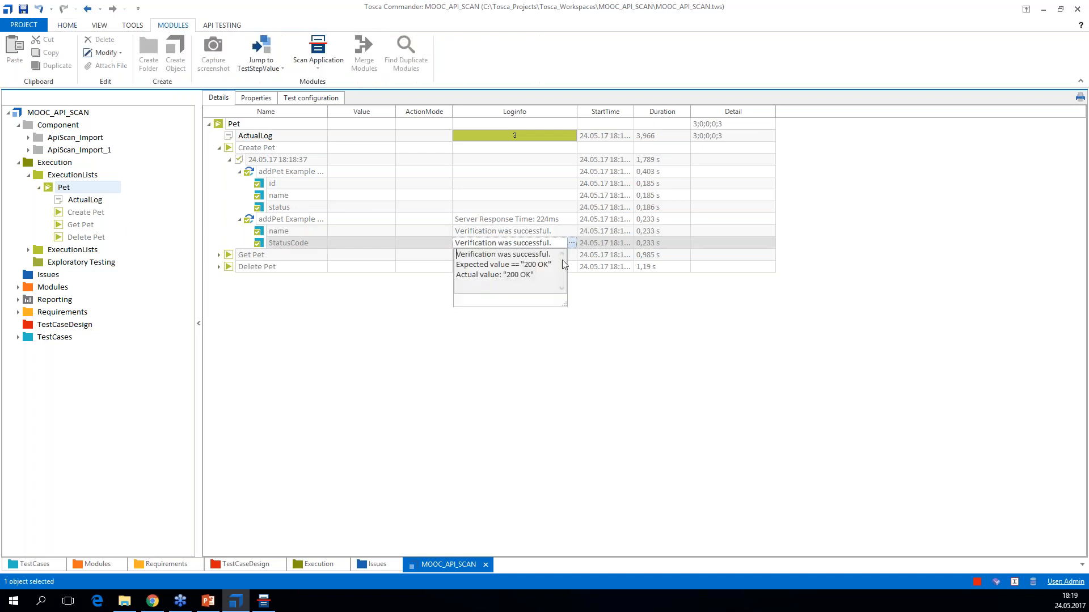
click(344, 295)
- Expand the Get Pet execution log and examine the log details of the response's id, name and status
click(219, 254)
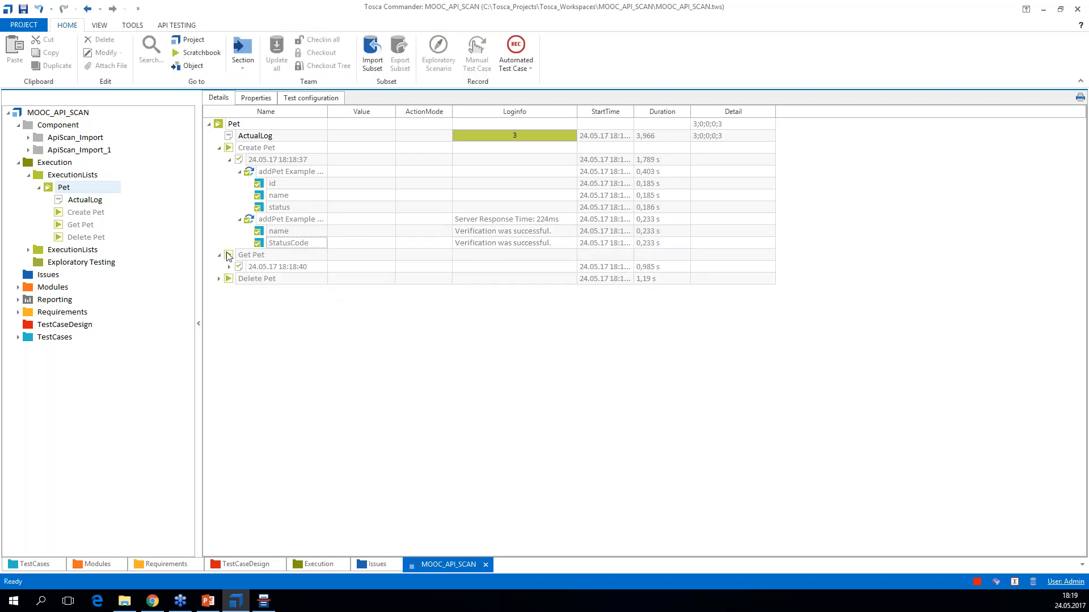
click(229, 267)
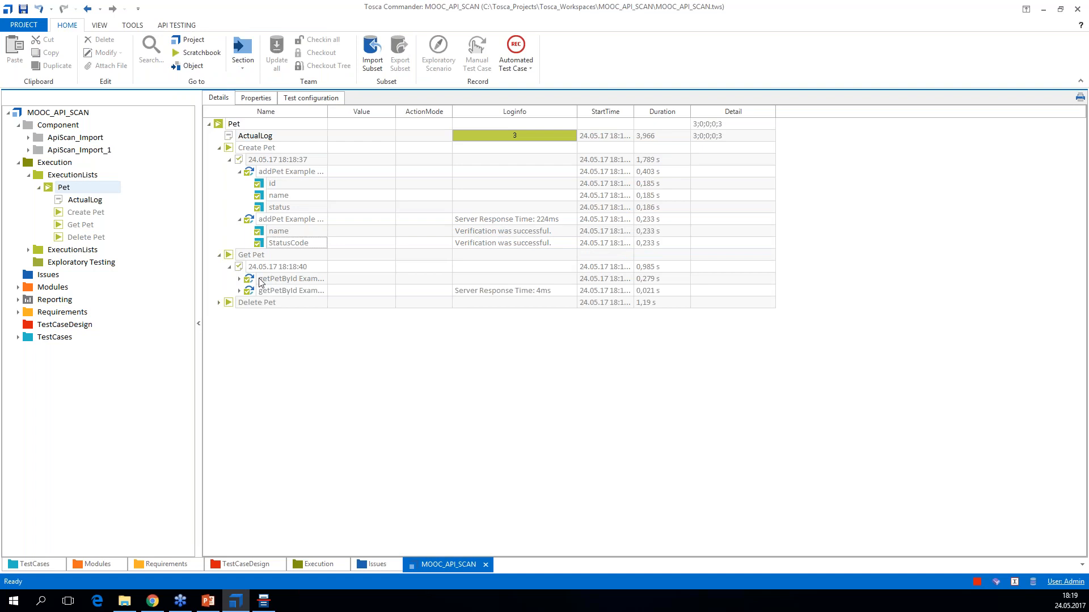
click(240, 279)
click(239, 302)
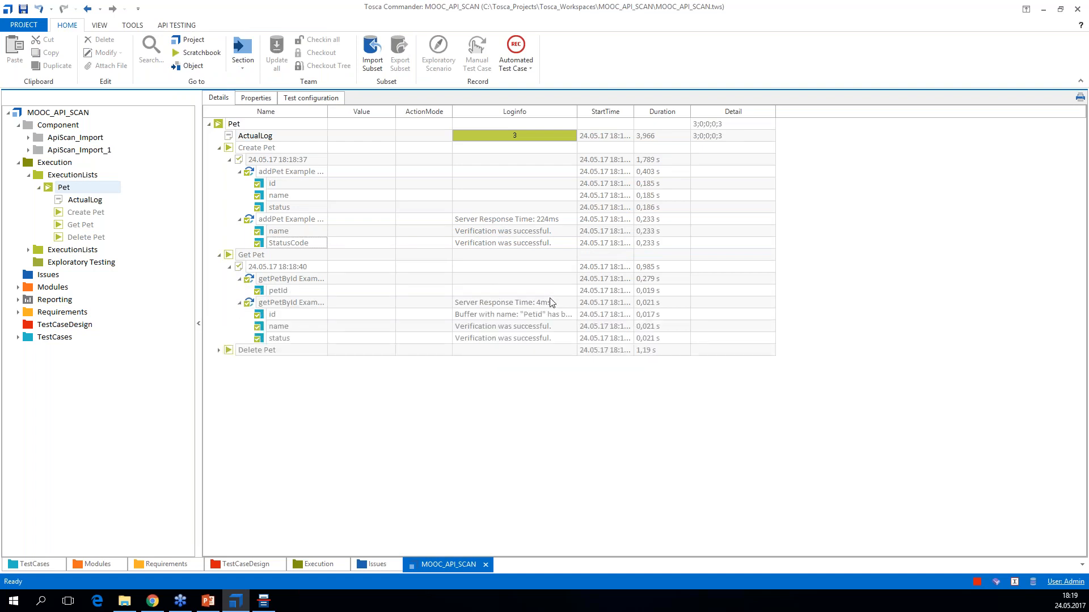
click(556, 316)
click(571, 315)
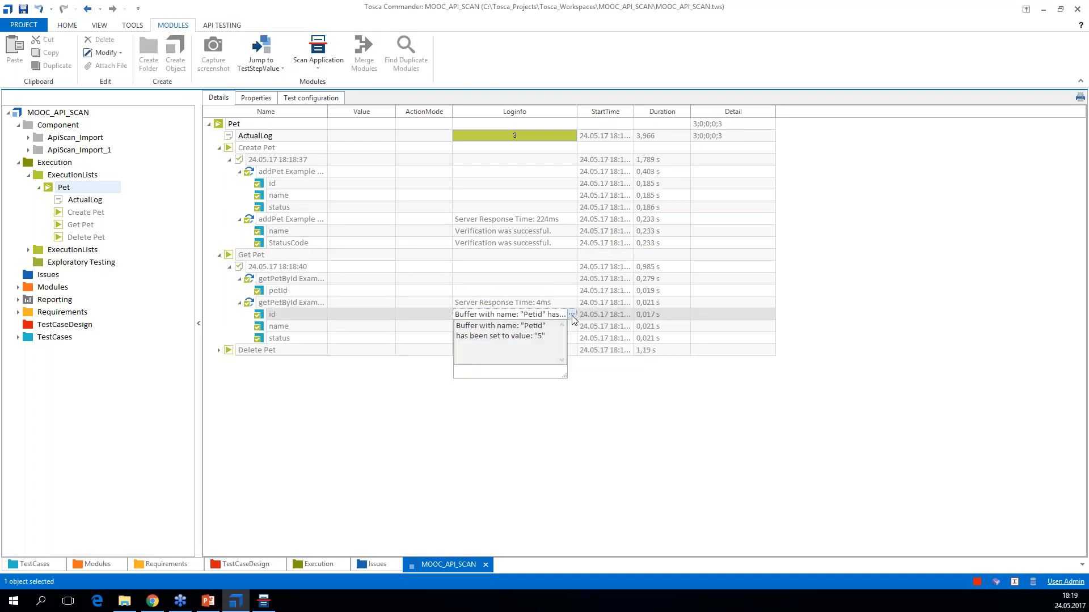
click(572, 315)
click(562, 327)
click(571, 326)
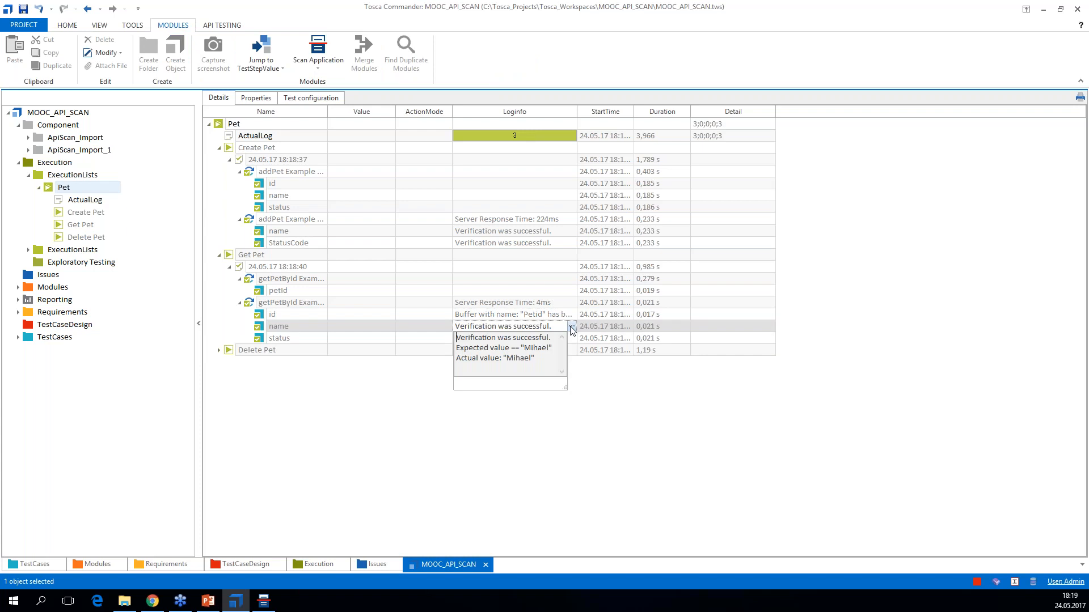
click(571, 326)
click(564, 339)
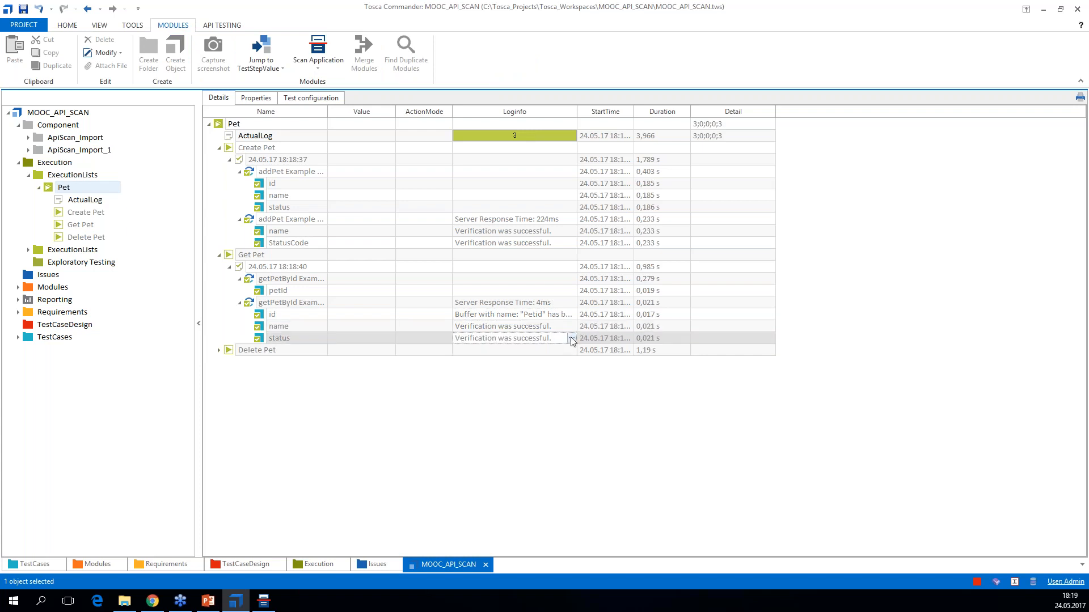
click(571, 338)
click(570, 336)
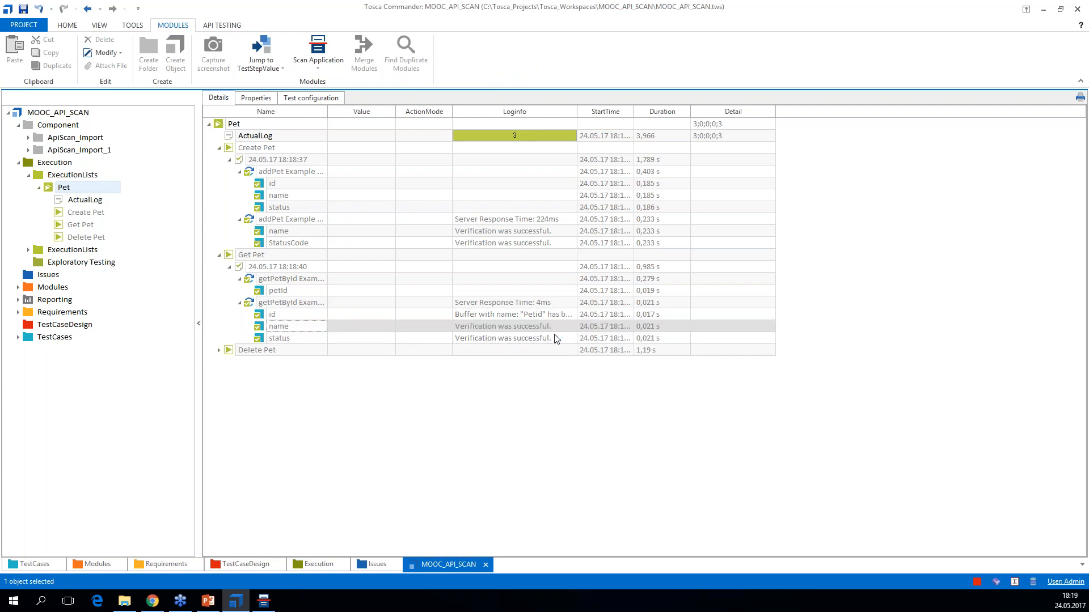
- Expand the Delete Pet execution log and examine the verification details of the response's StatusCode and ResponseTime
click(219, 351)
click(230, 362)
click(240, 374)
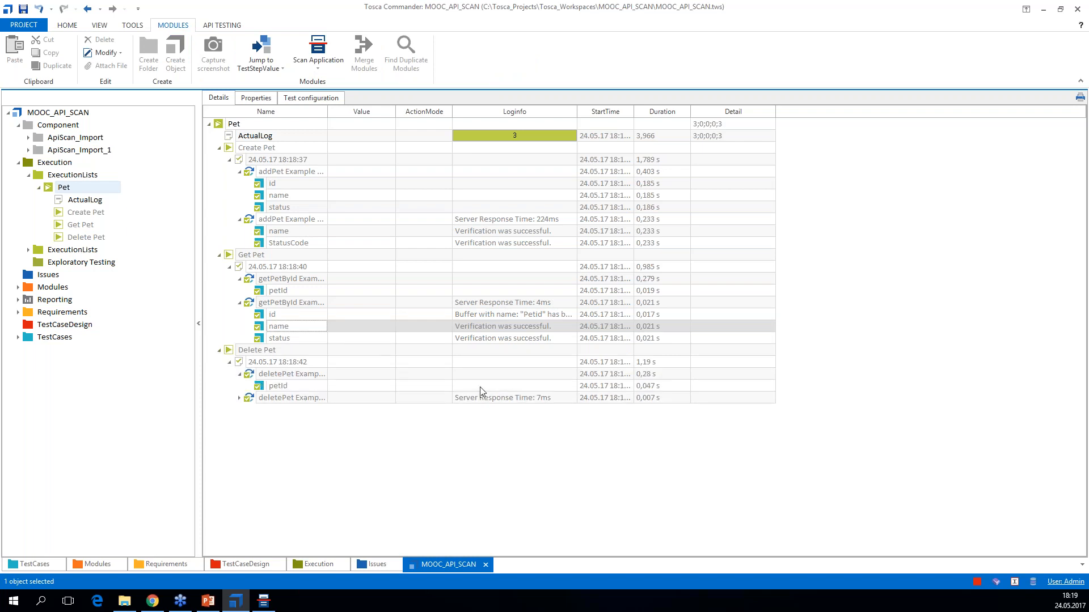
click(239, 399)
click(567, 410)
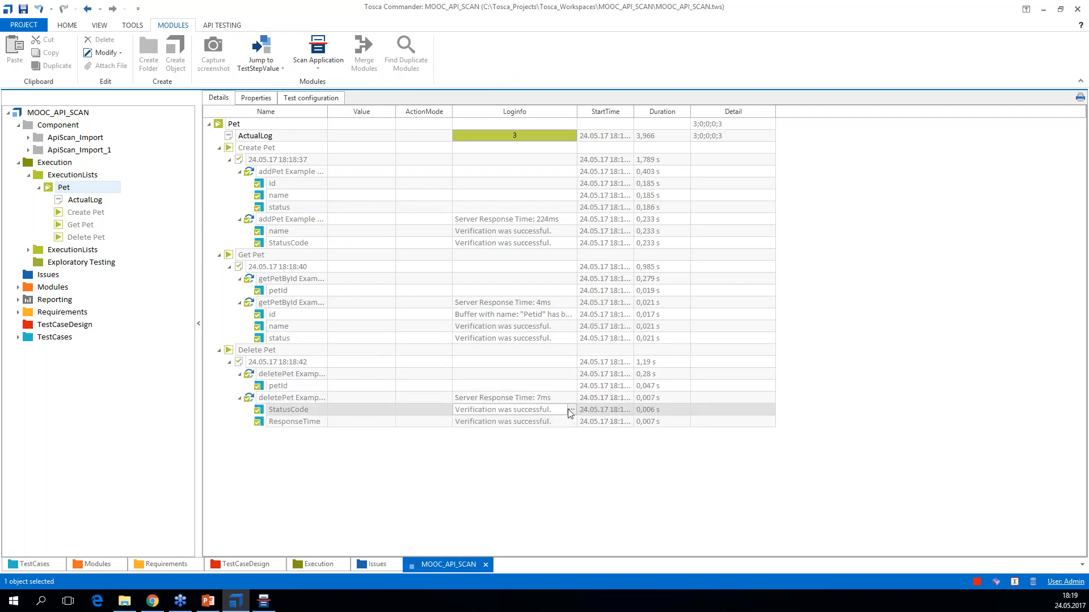
click(571, 410)
click(559, 417)
click(562, 421)
click(571, 422)
click(570, 430)
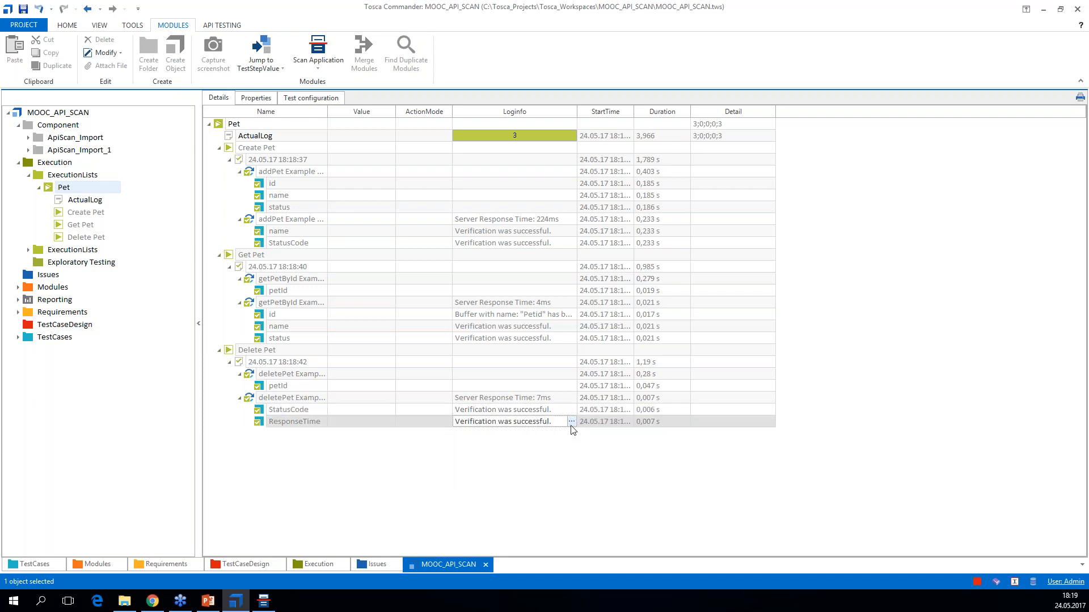
click(540, 442)
click(572, 422)
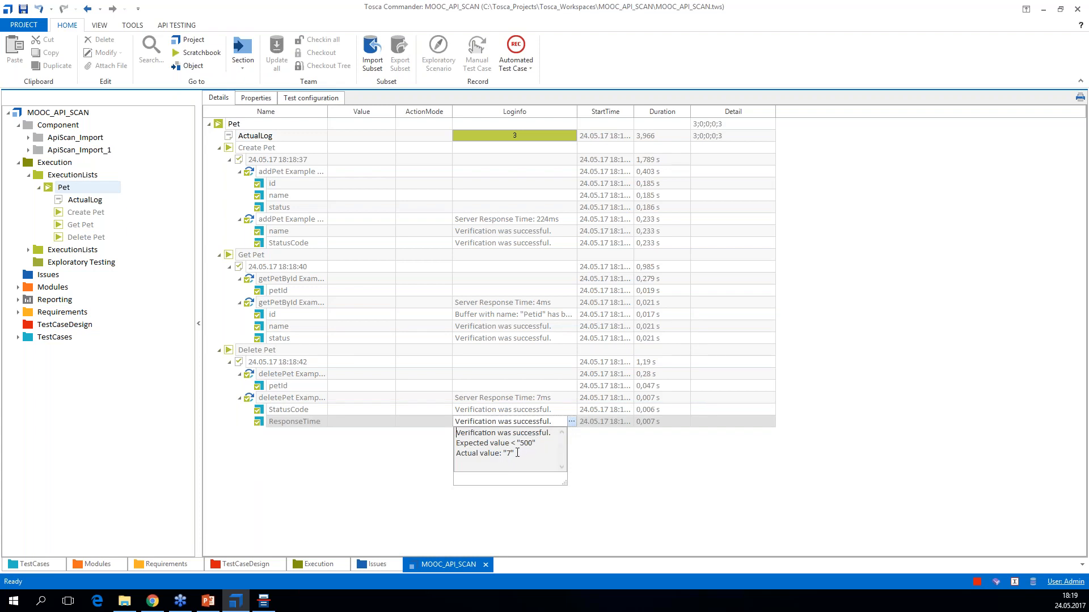
click(571, 423)
click(572, 467)
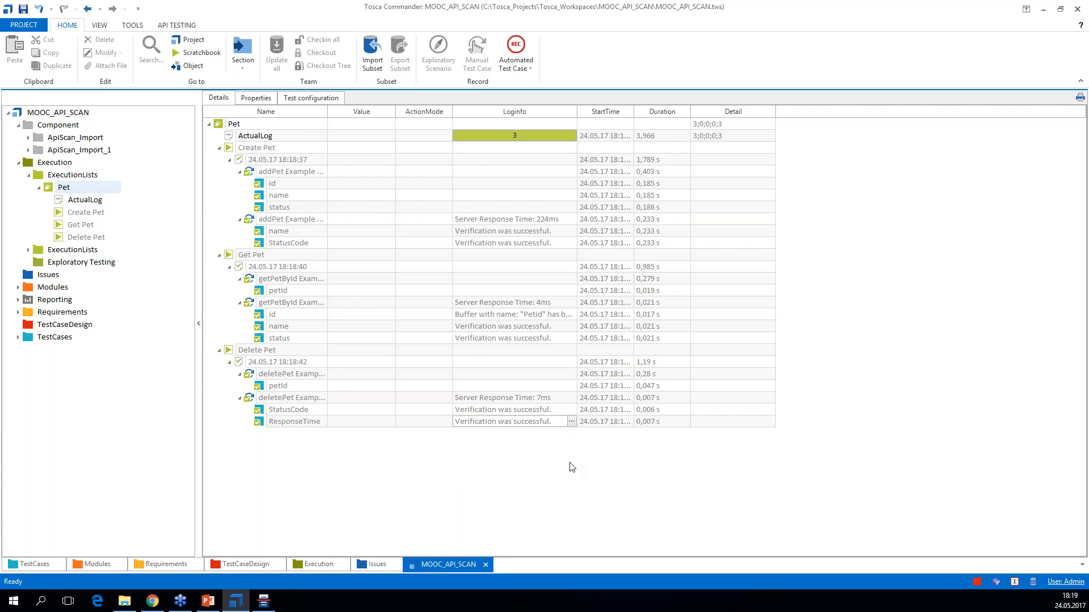
- Minimize Tosca Commander and close Tosca API Scan without saving its project
click(270, 603)
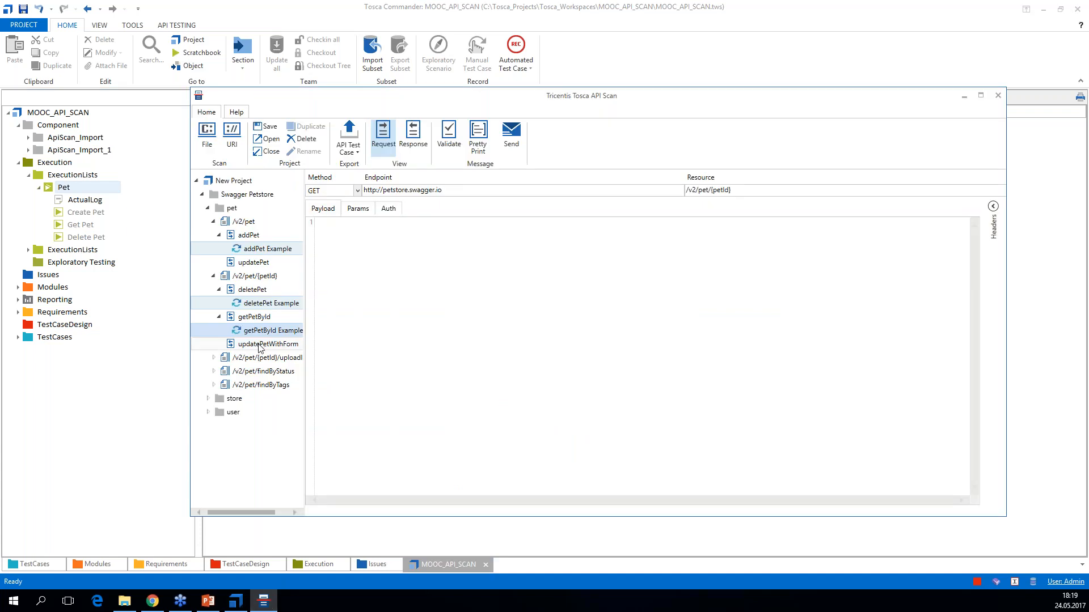
click(52, 384)
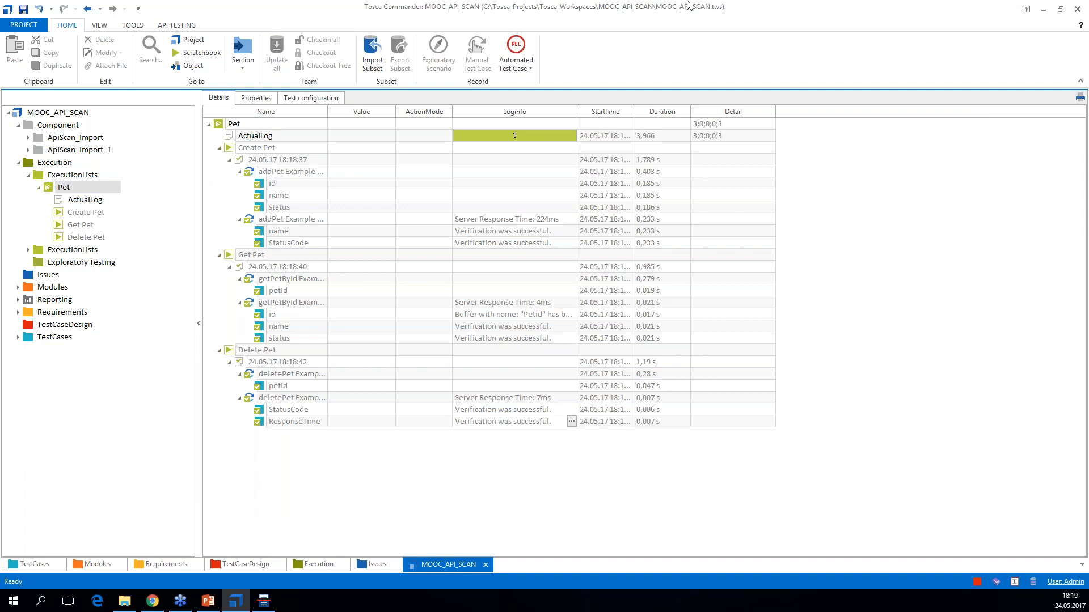
click(1043, 8)
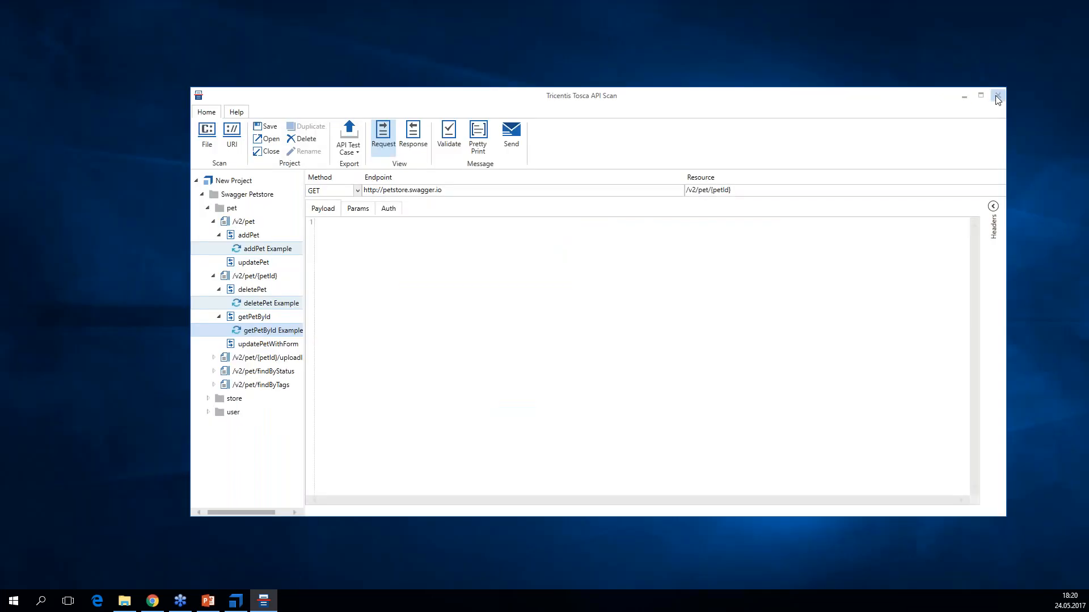
click(998, 96)
click(607, 329)
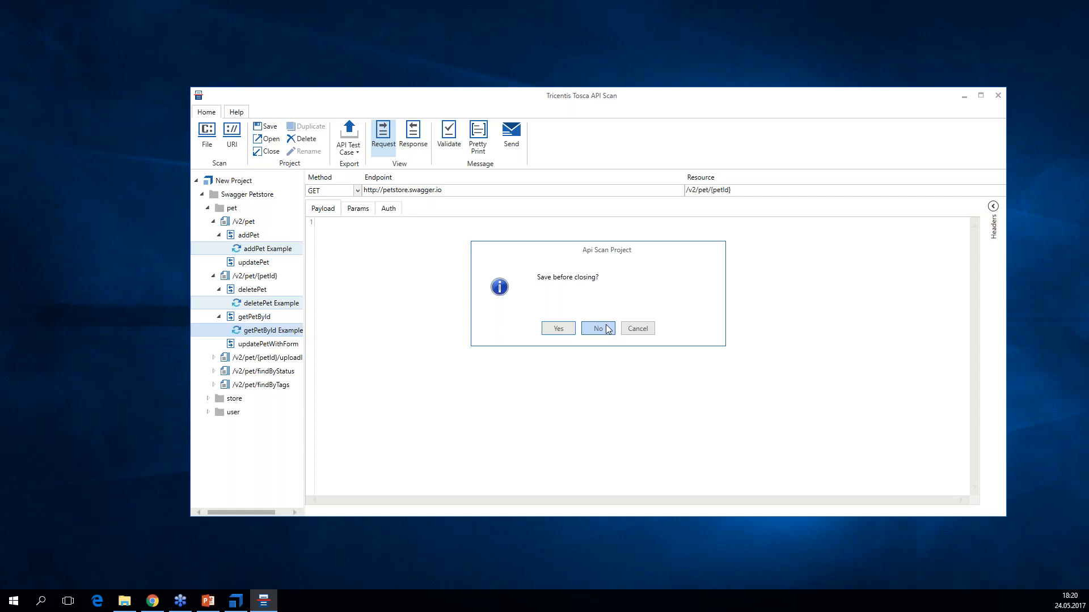
- Switch to the PowerPoint presentation and advance to the Questions slide
click(208, 601)
key(Right)
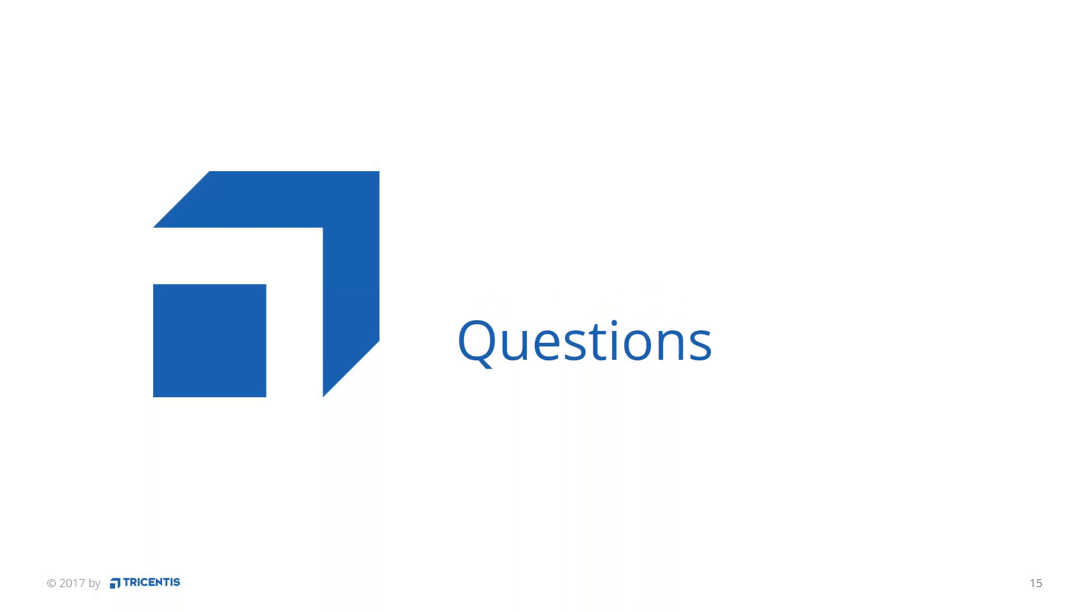
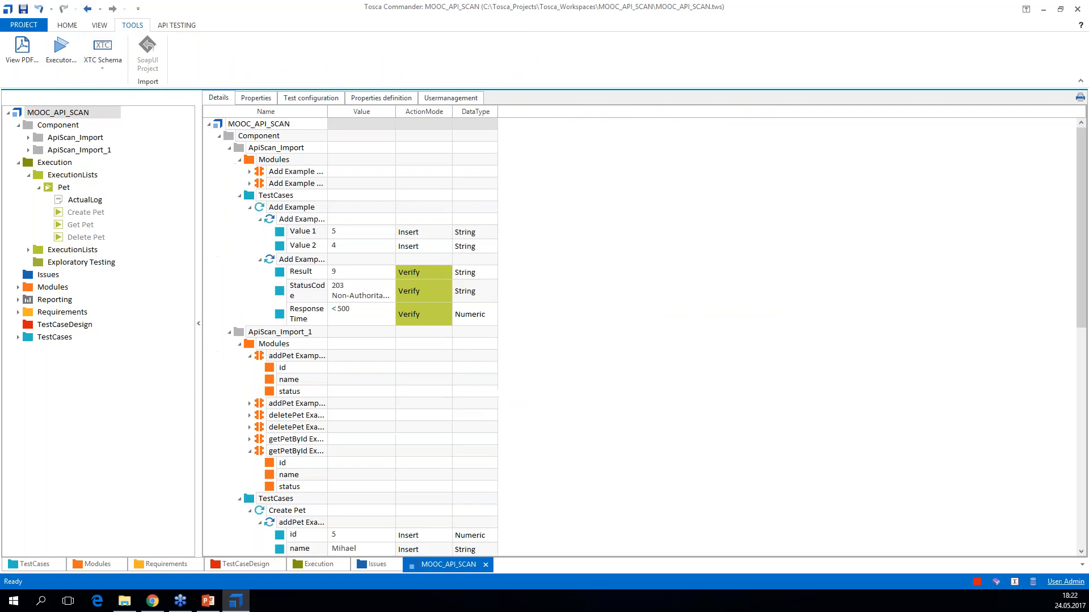
- View the SoapUI project import dialog in Tosca Commander, close it without importing, and switch back to PowerPoint
click(147, 57)
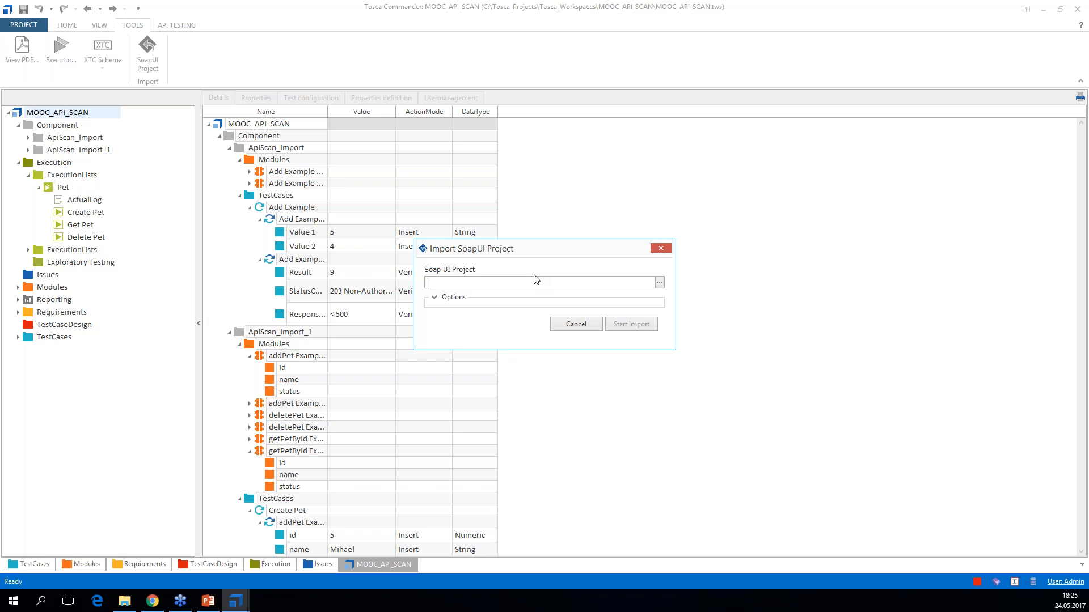
click(655, 248)
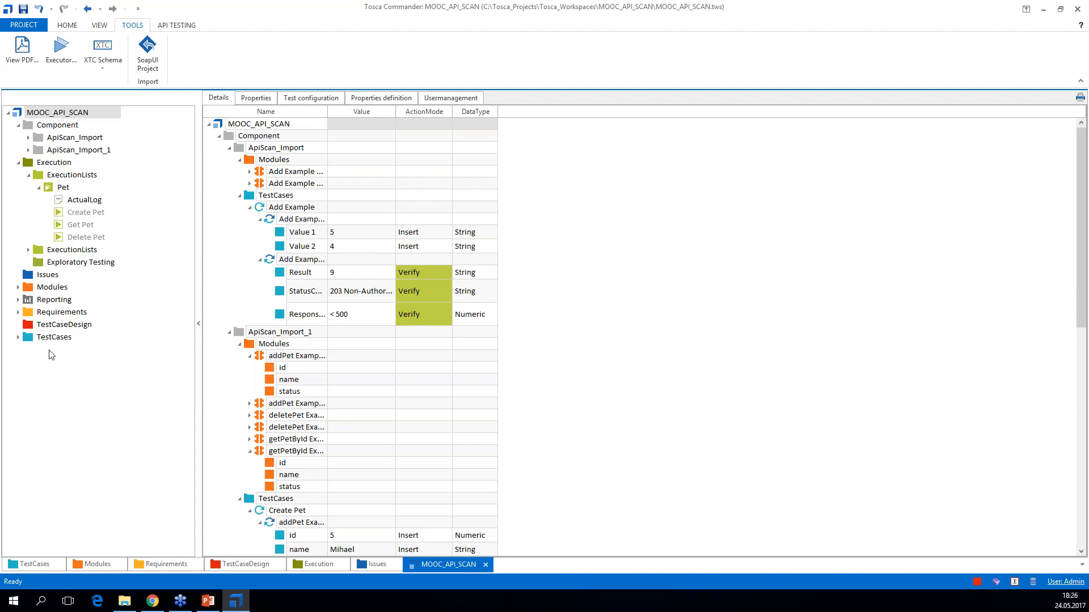
key(alt+Tab)
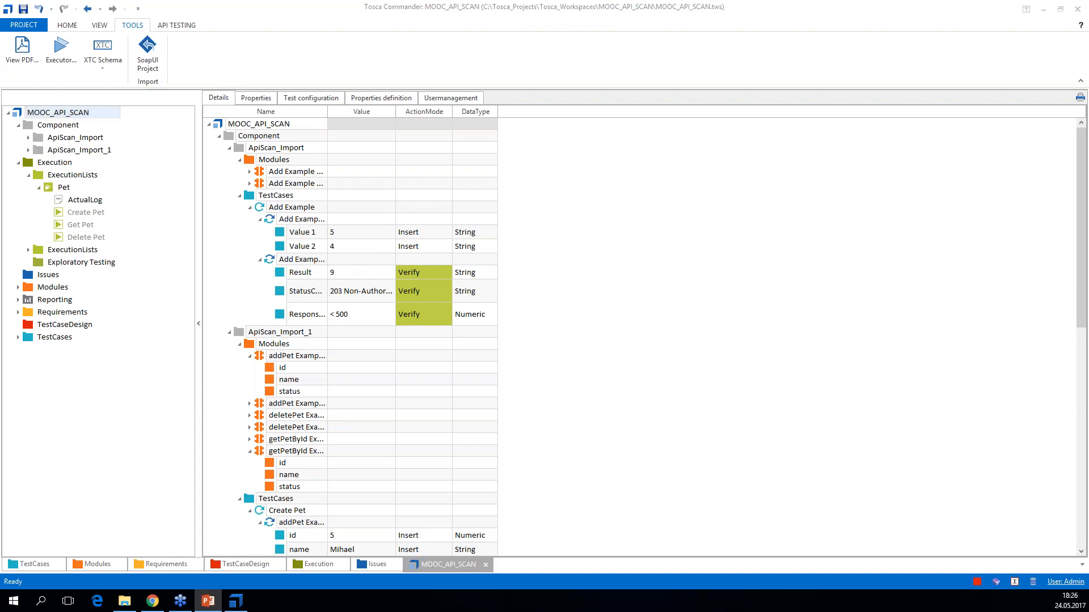